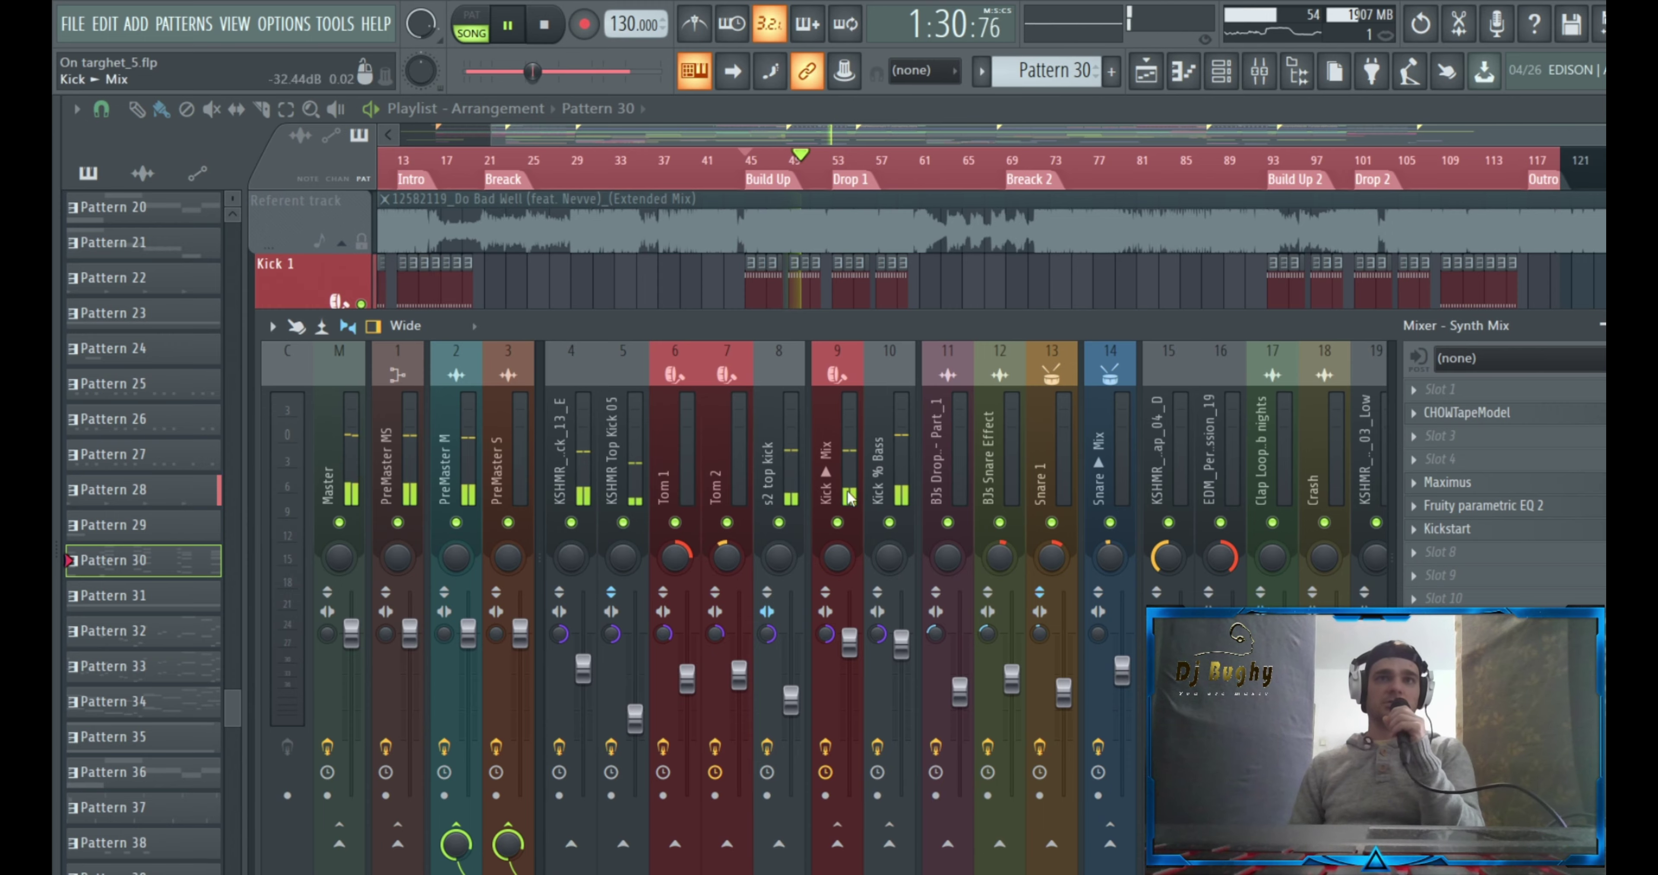
Review the effect chains of the KSHMR_Big_Kick_13_E, KSHMR Top Kick 05, s2 top kick and Kick Mix mixer tracks during playback
{"action": "left_click", "coordinate": [578, 466]}
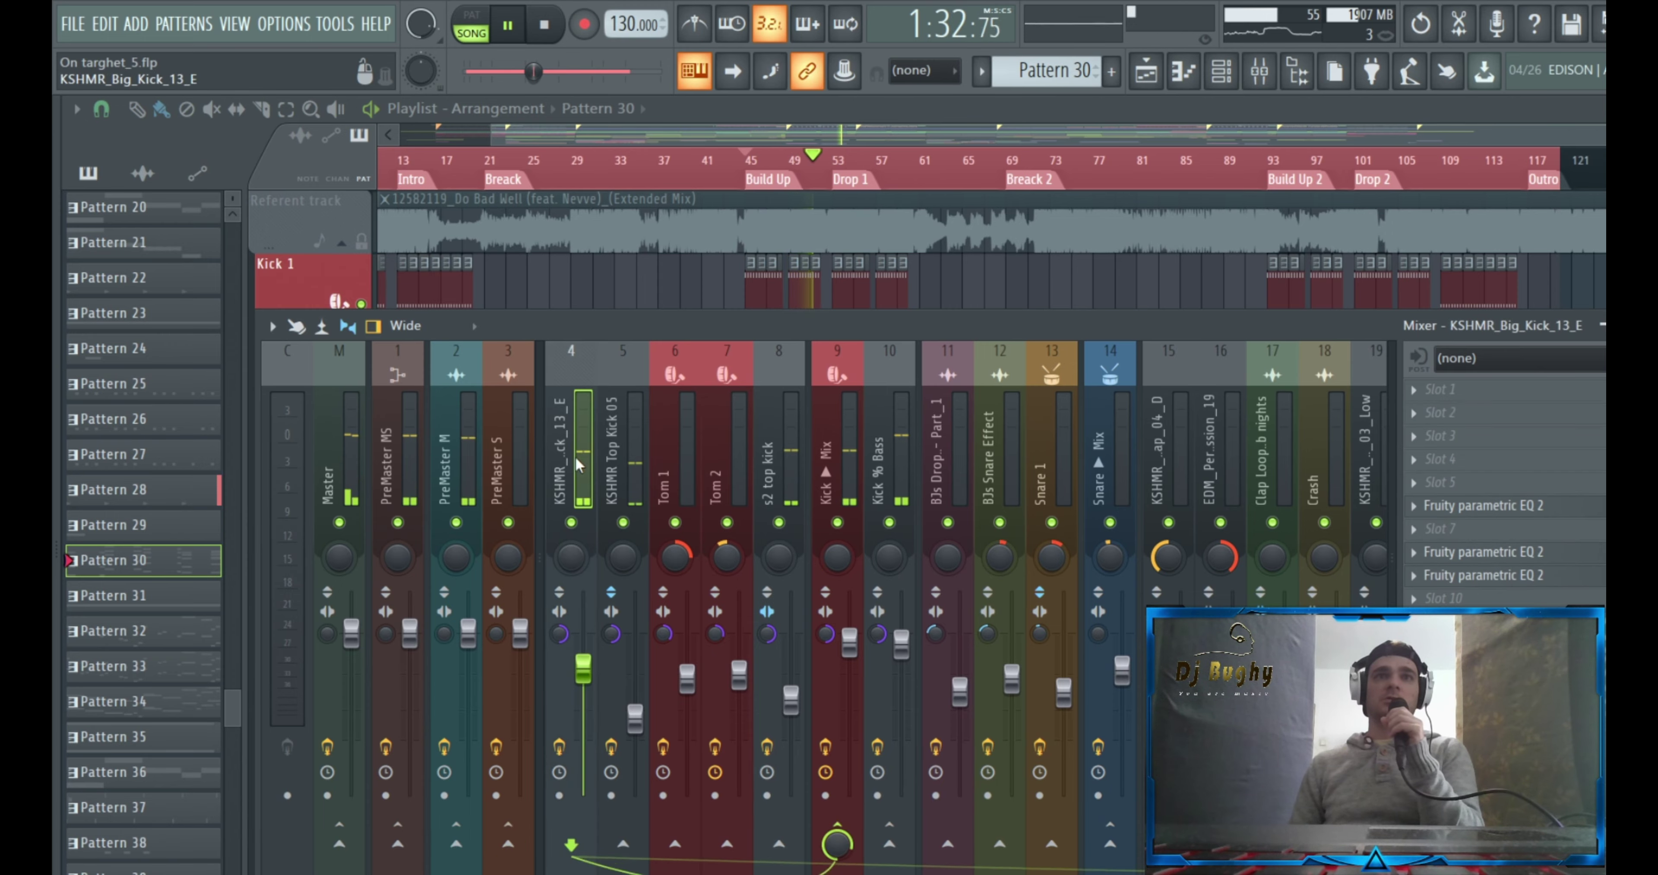
{"action": "left_click", "coordinate": [633, 475]}
{"action": "left_click", "coordinate": [791, 472]}
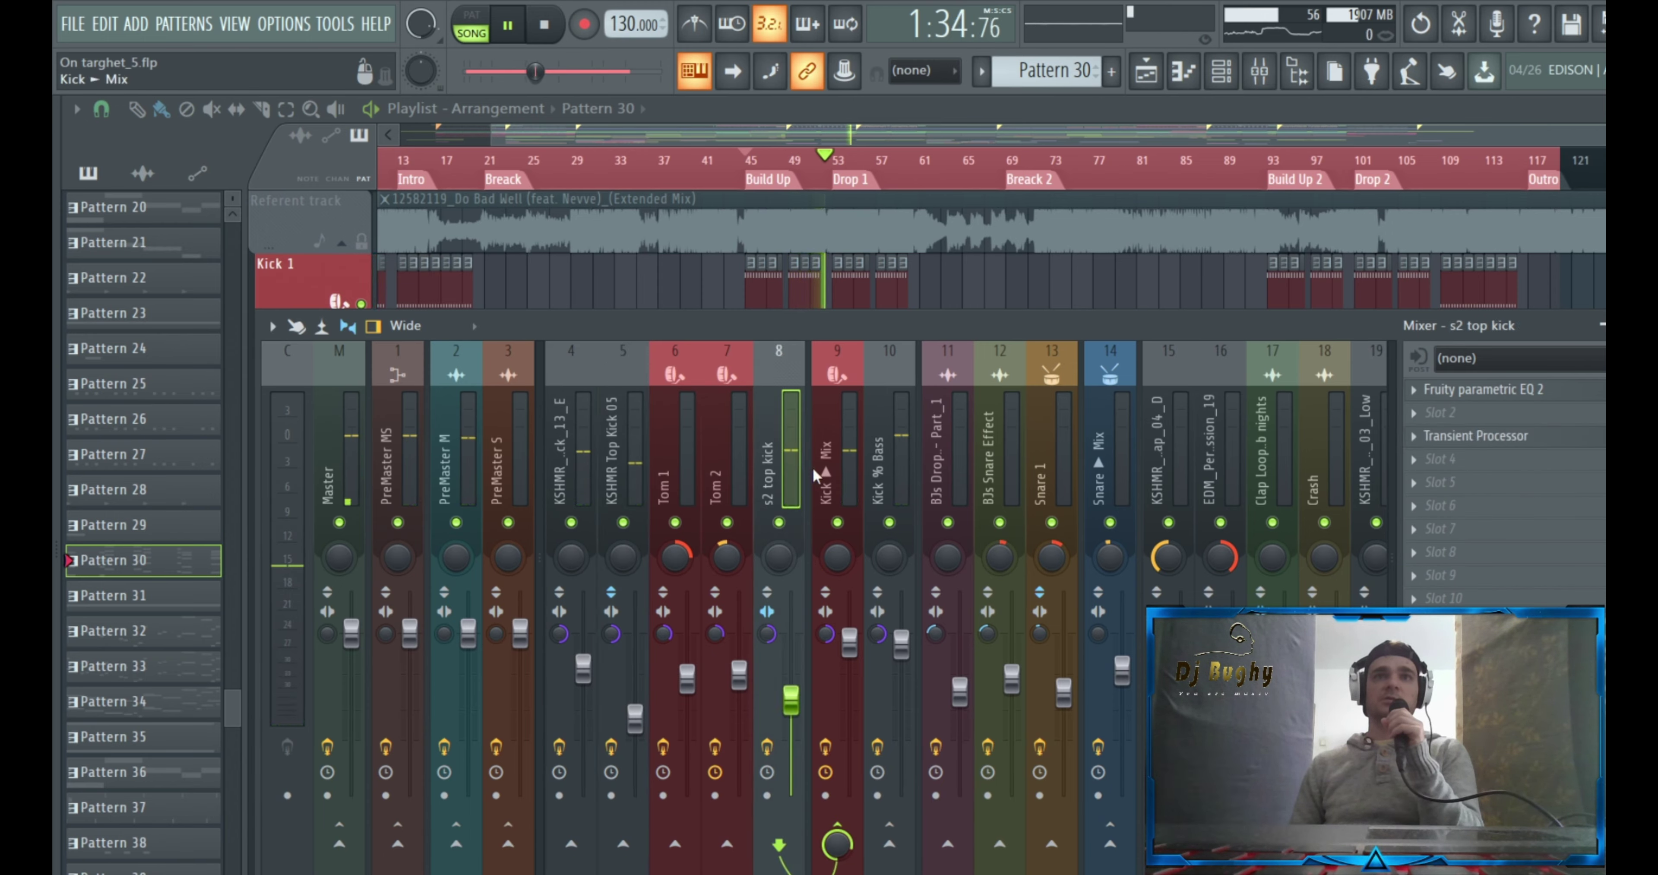
{"action": "left_click", "coordinate": [849, 442]}
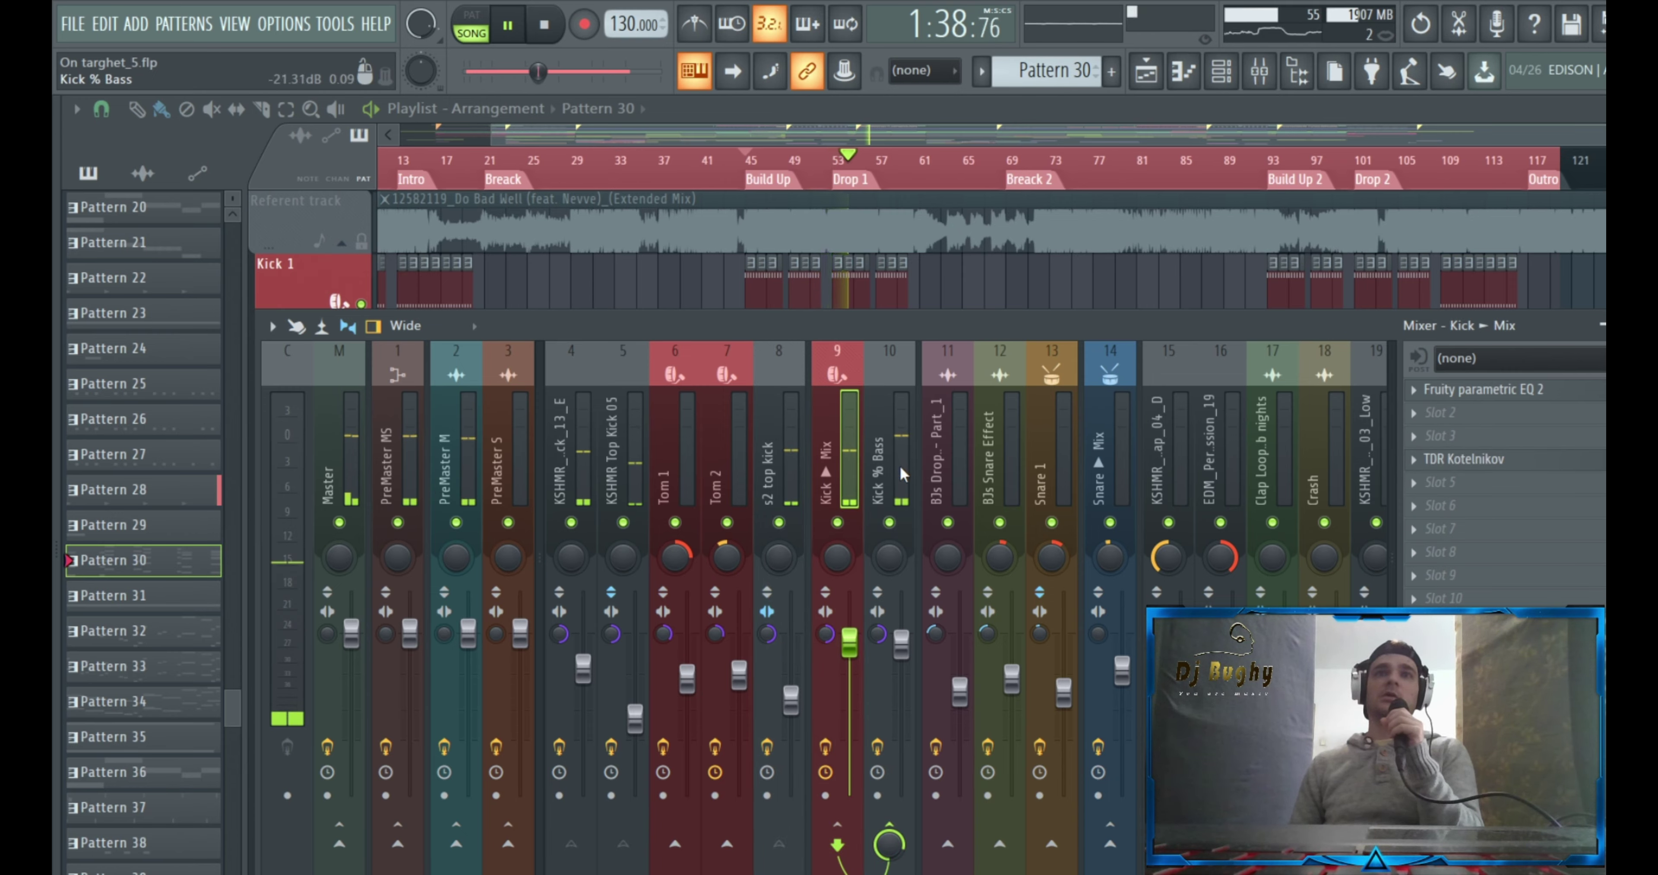
Inspect the Fruity Multiband Compressor settings on the Kick % Bass mixer track, then close the plugin
{"action": "left_click", "coordinate": [899, 444]}
{"action": "left_click", "coordinate": [1487, 505]}
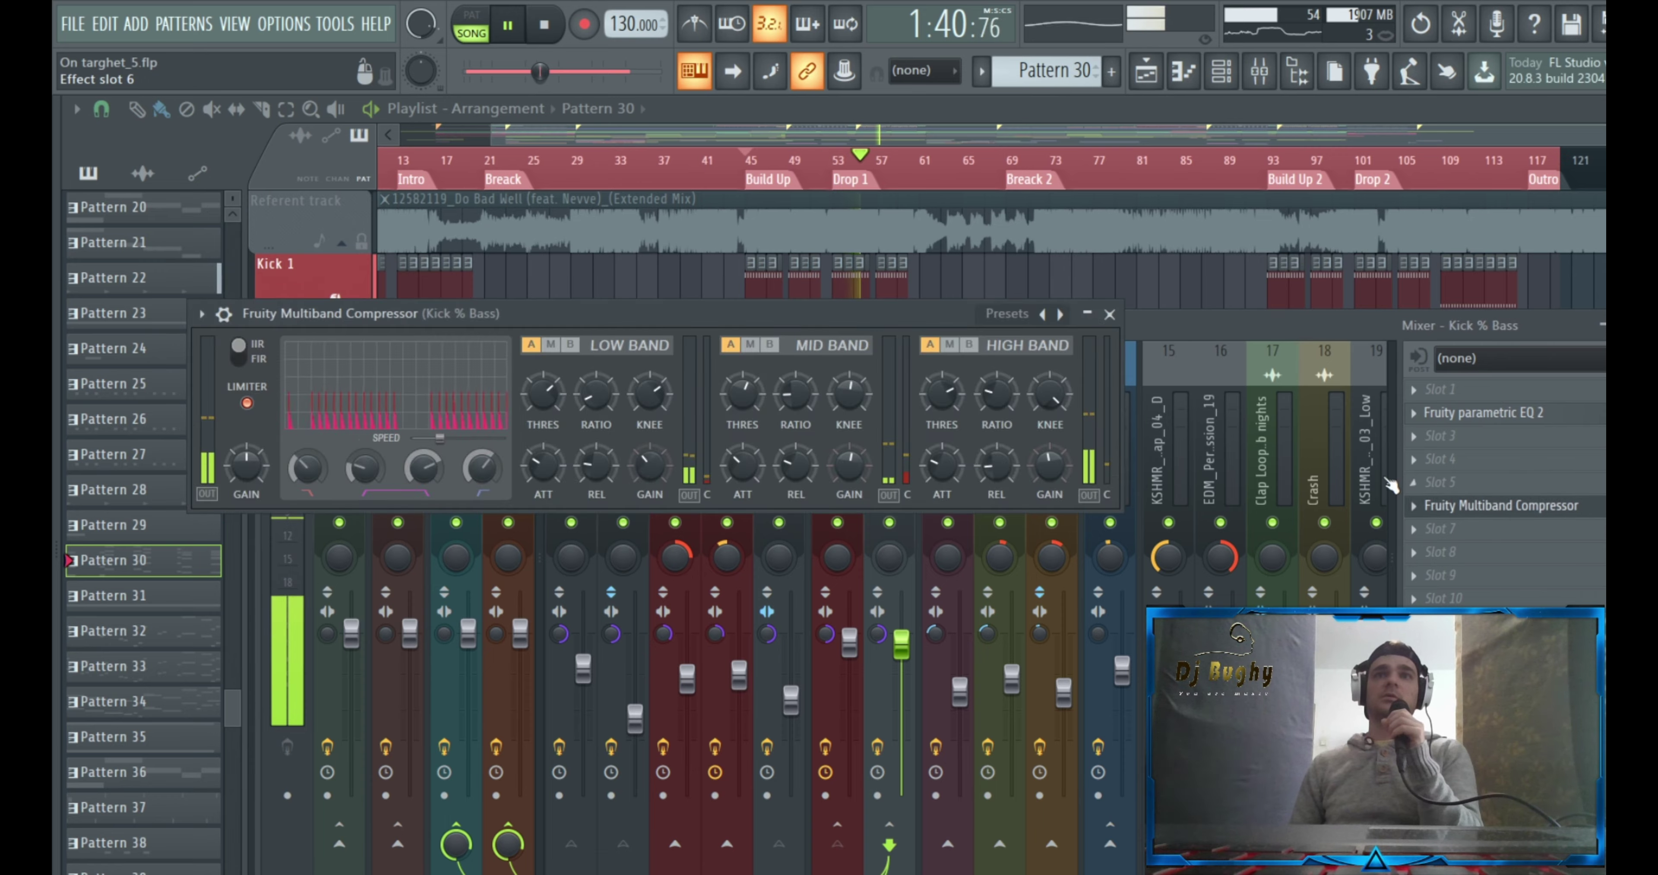
{"action": "left_click_drag", "start_coordinate": [577, 314], "coordinate": [627, 410]}
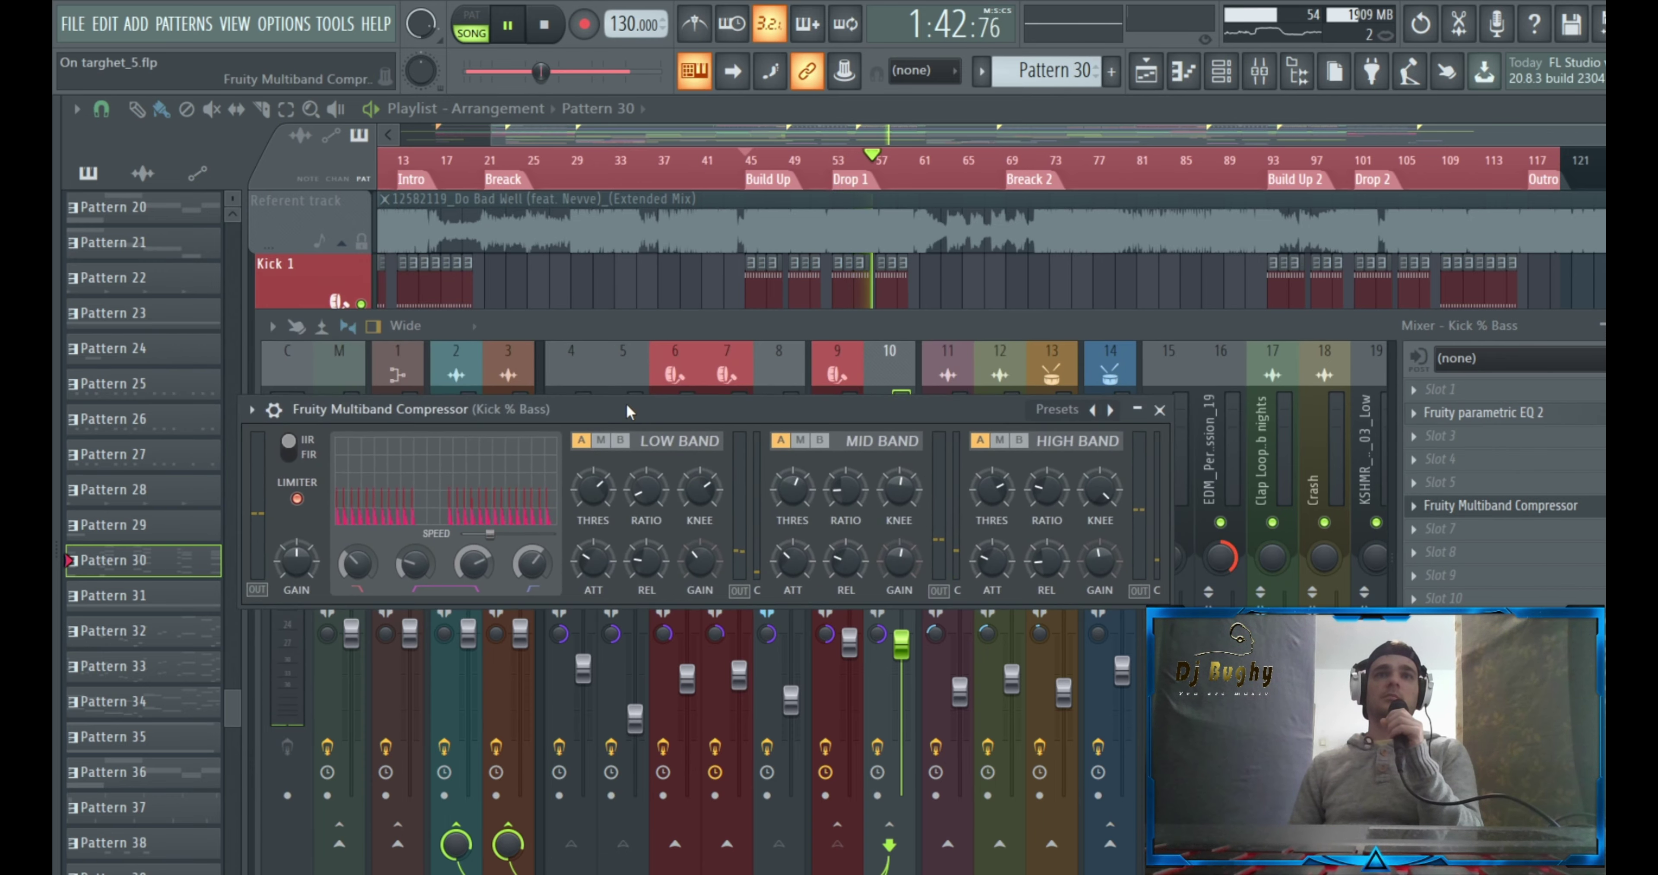
{"action": "left_click", "coordinate": [1160, 410]}
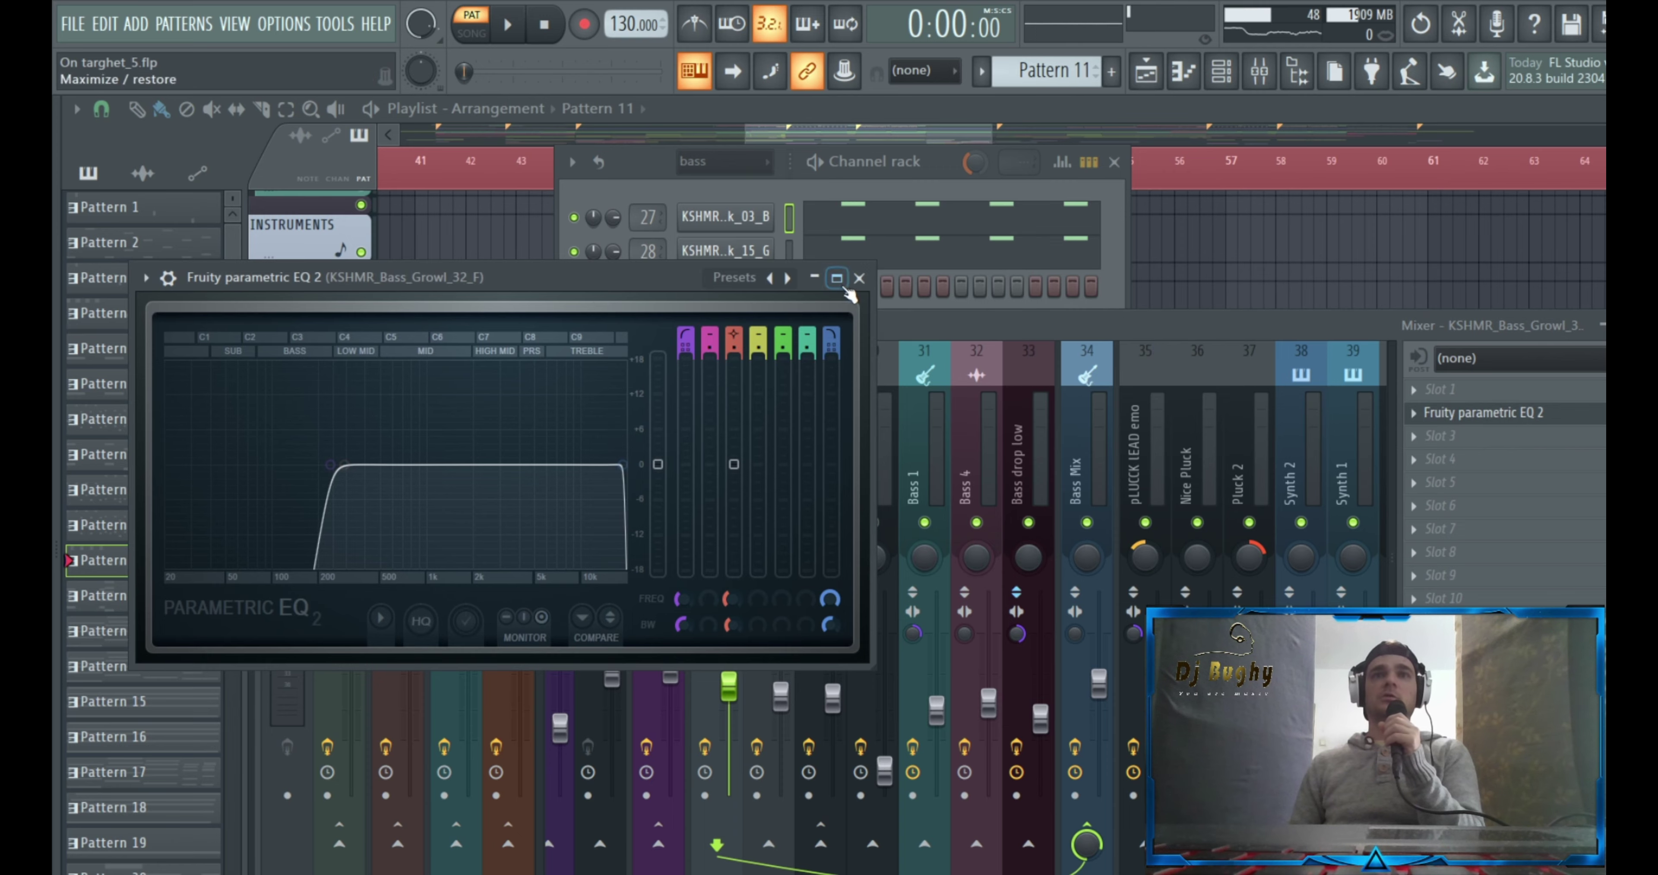
Close the bass growl's equalizer and inspect the Fruity parametric EQ 2 curve on the KSHMR_Bass_Pluck_11_E mixer track
{"action": "left_click", "coordinate": [859, 278]}
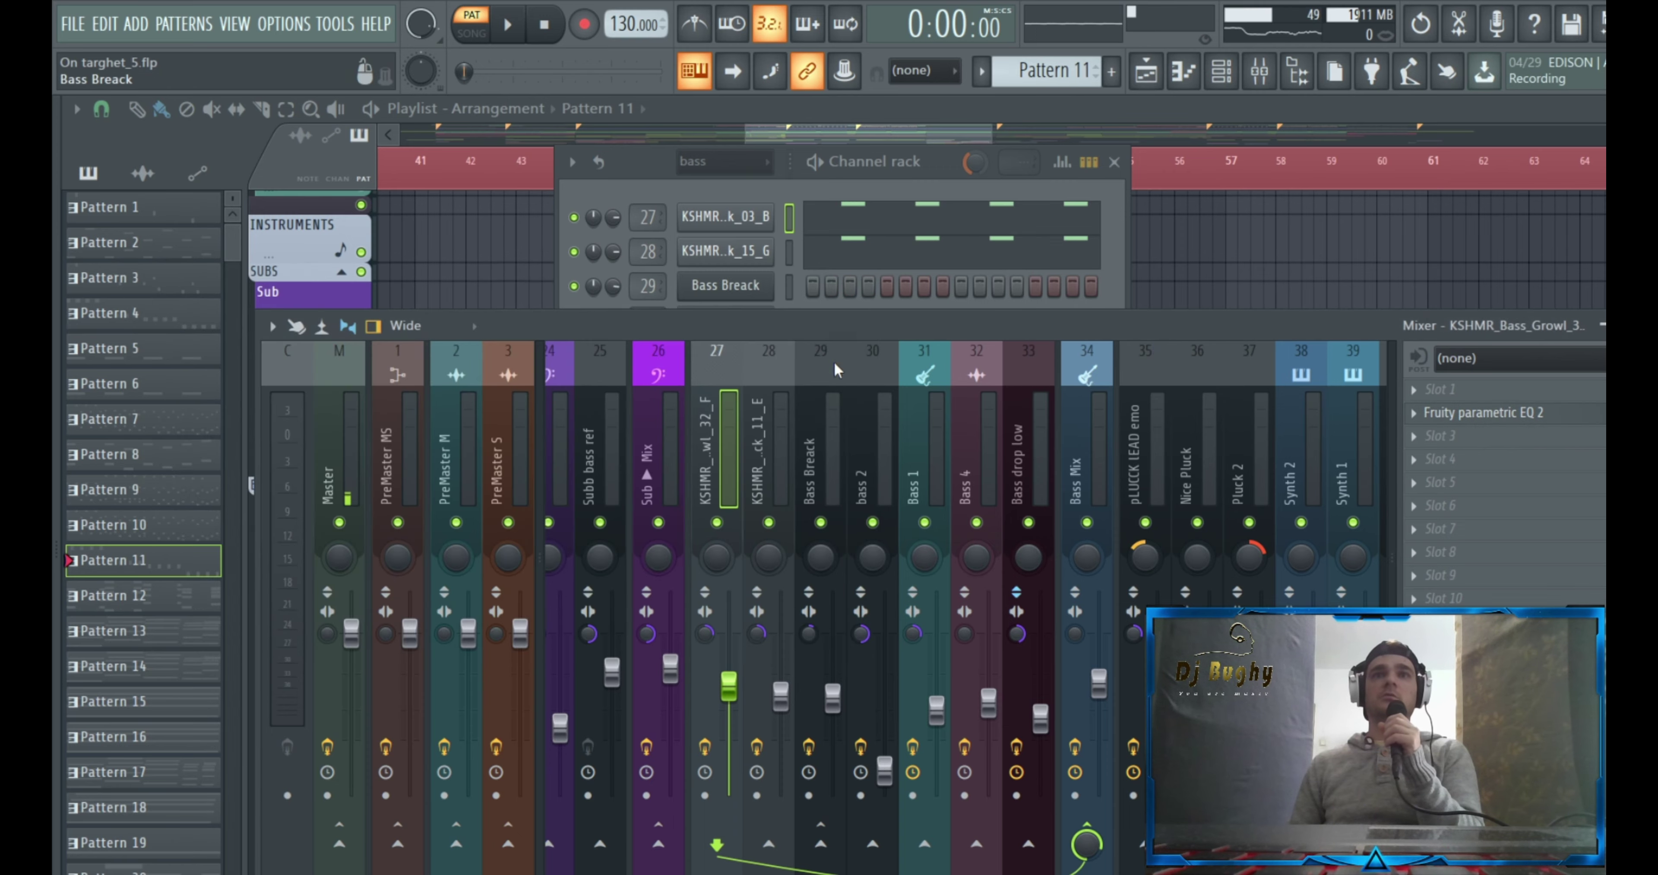
{"action": "left_click", "coordinate": [780, 476]}
{"action": "left_click", "coordinate": [1484, 393]}
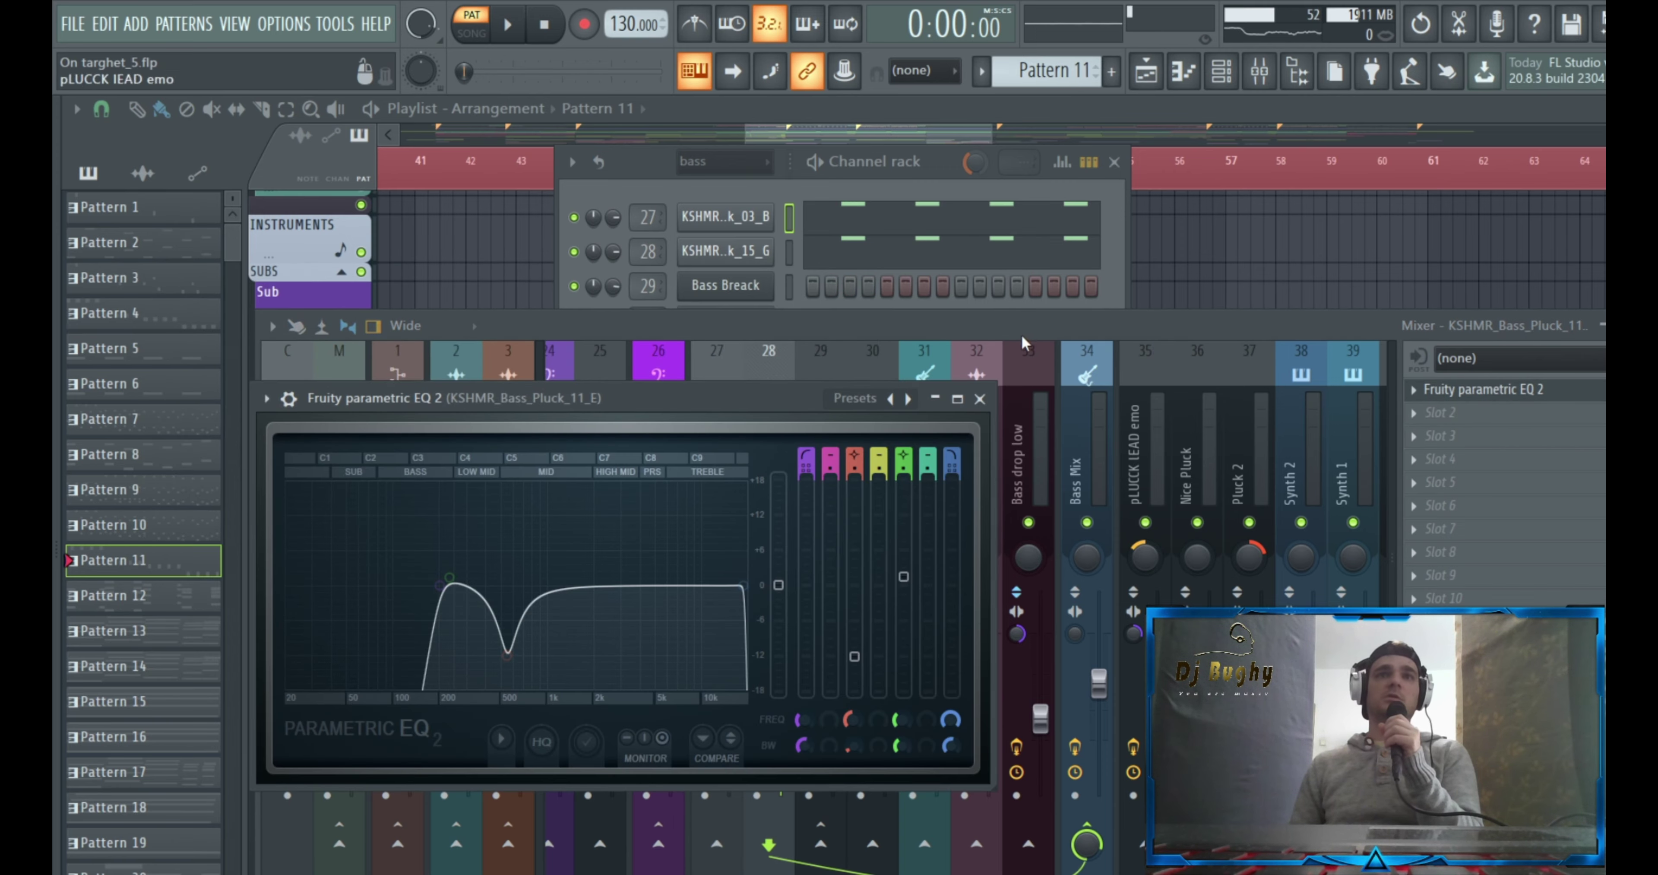
{"action": "left_click", "coordinate": [985, 395]}
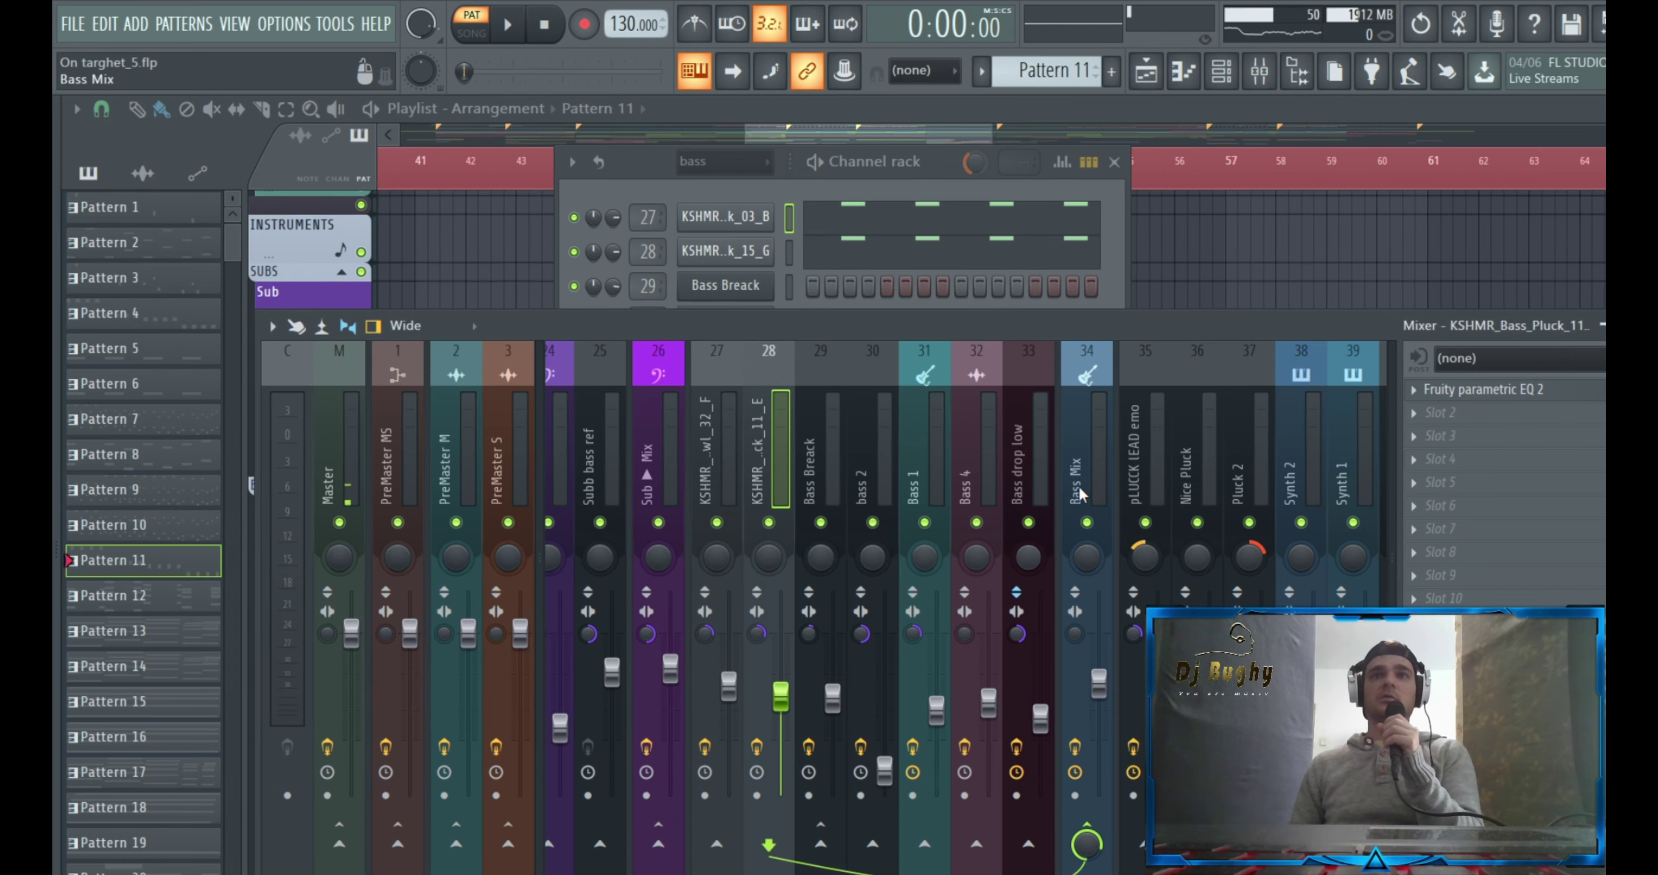
Inspect the TDR Kotelnikov compressor settings on the Bass Mix mixer track
{"action": "left_click", "coordinate": [1087, 454]}
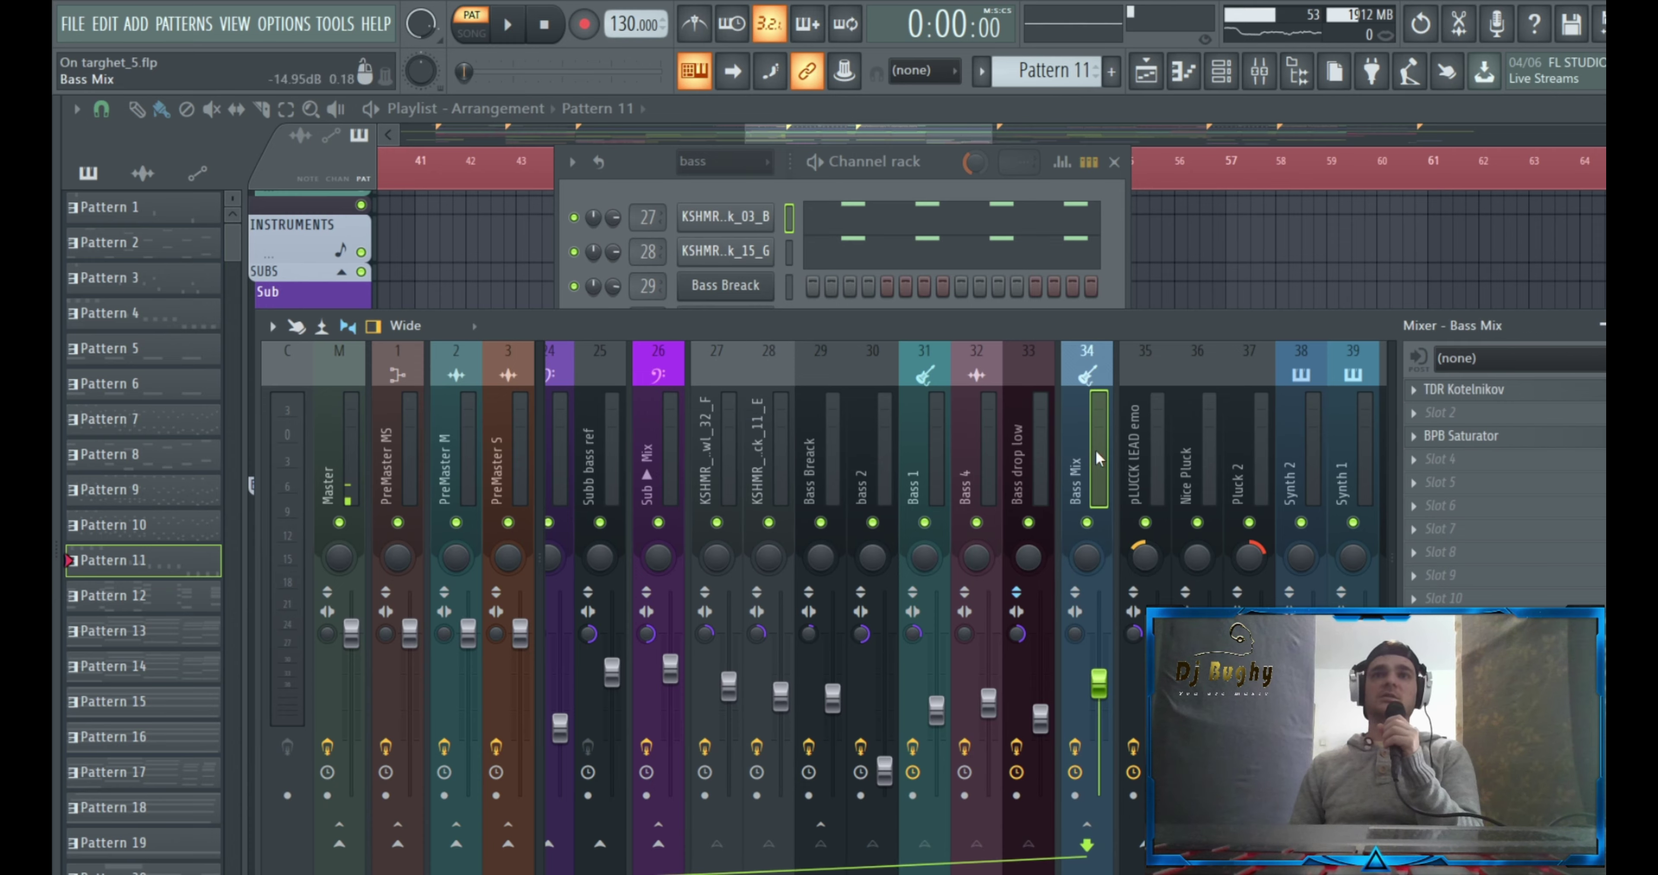
{"action": "left_click", "coordinate": [1511, 395]}
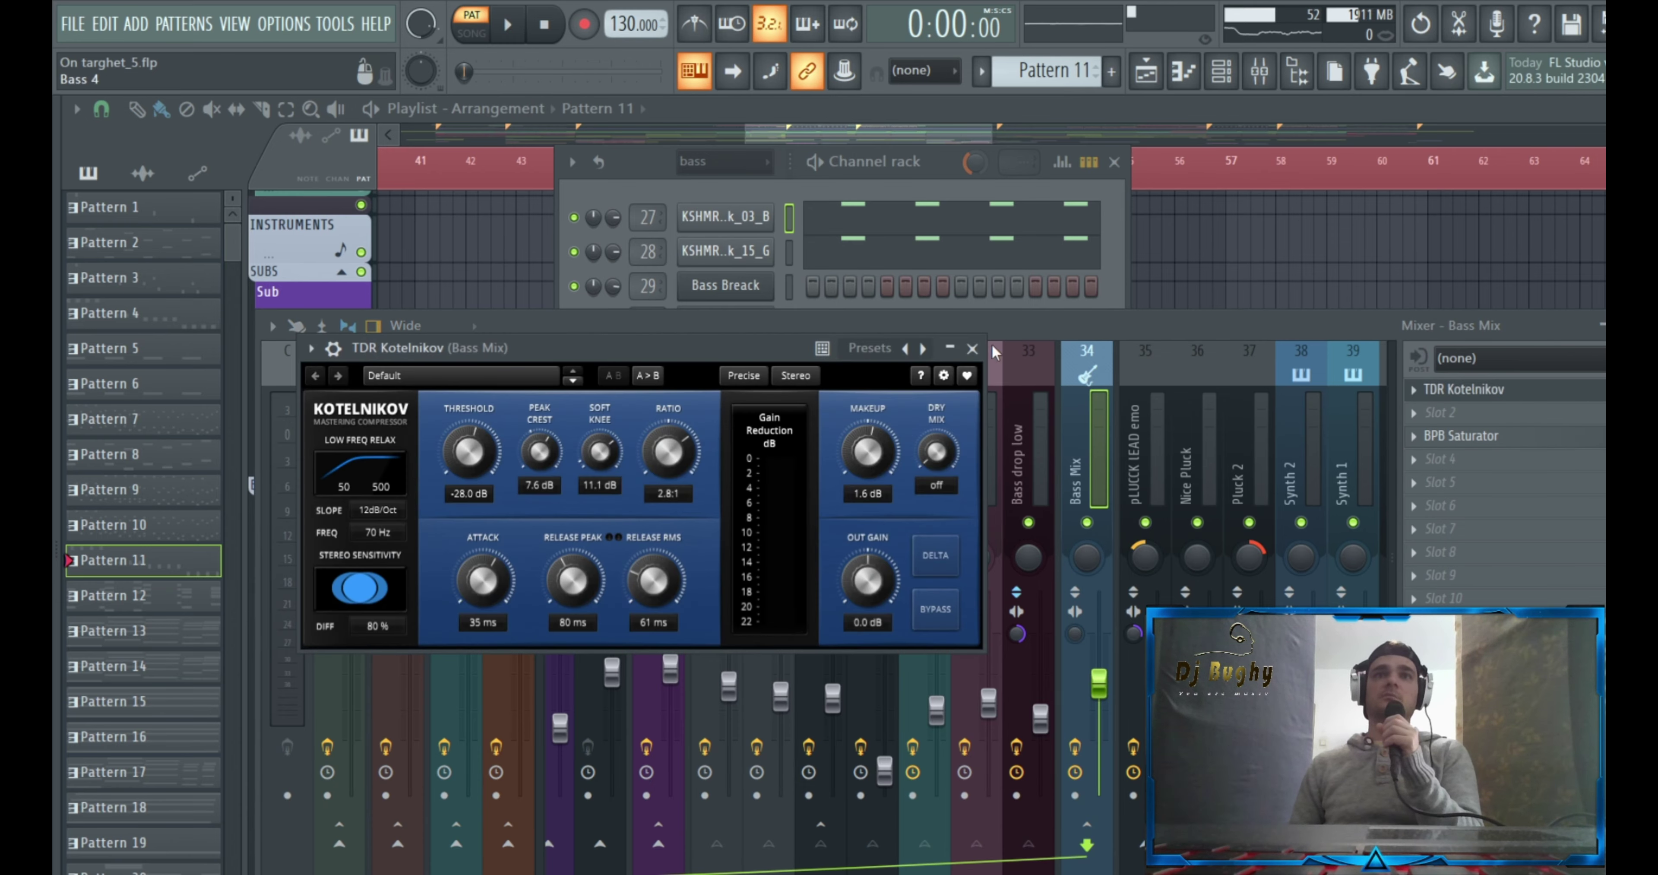
{"action": "left_click", "coordinate": [972, 349]}
Inspect the BPB Saturator on the Bass Mix track and audition Pattern 11
{"action": "left_click", "coordinate": [1531, 442]}
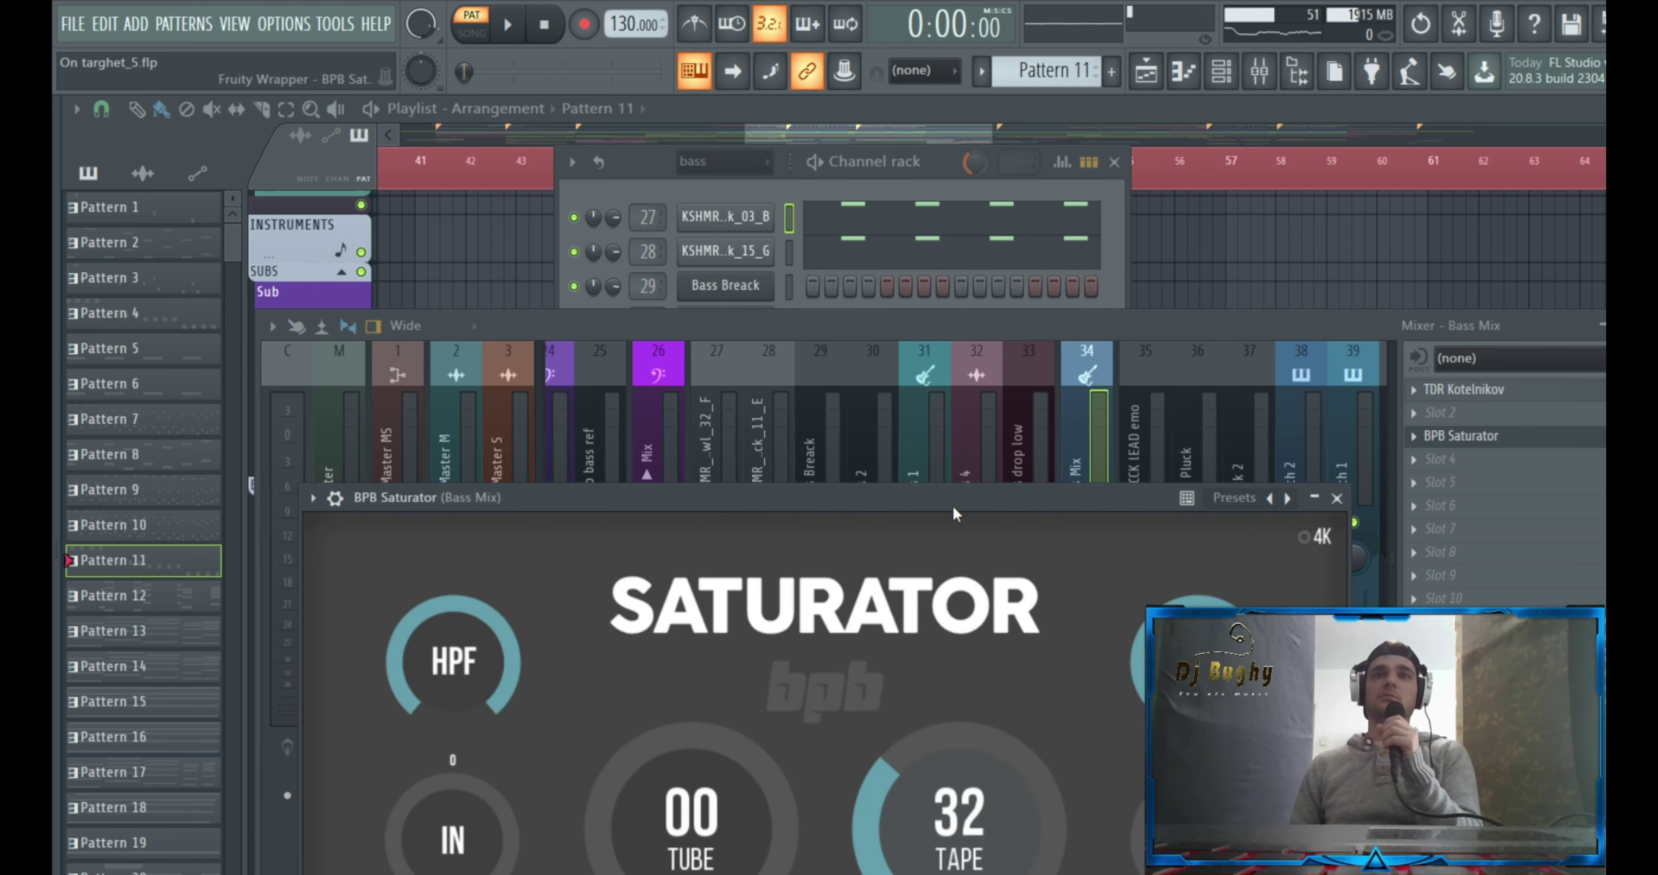
{"action": "left_click_drag", "start_coordinate": [952, 508], "coordinate": [963, 336]}
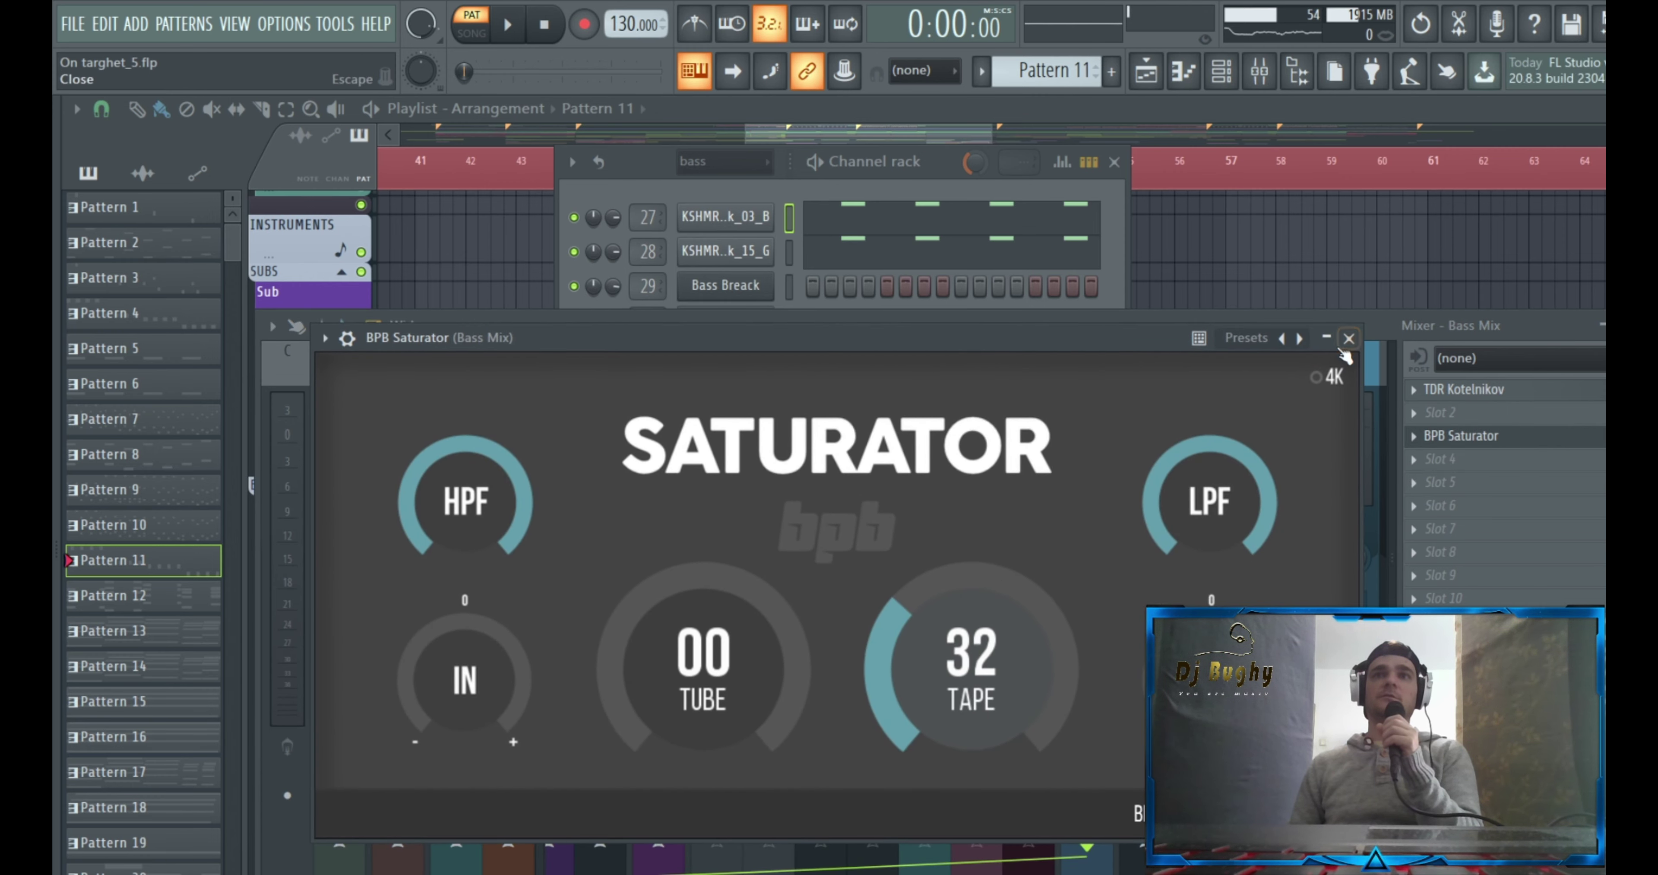
{"action": "left_click", "coordinate": [1349, 338]}
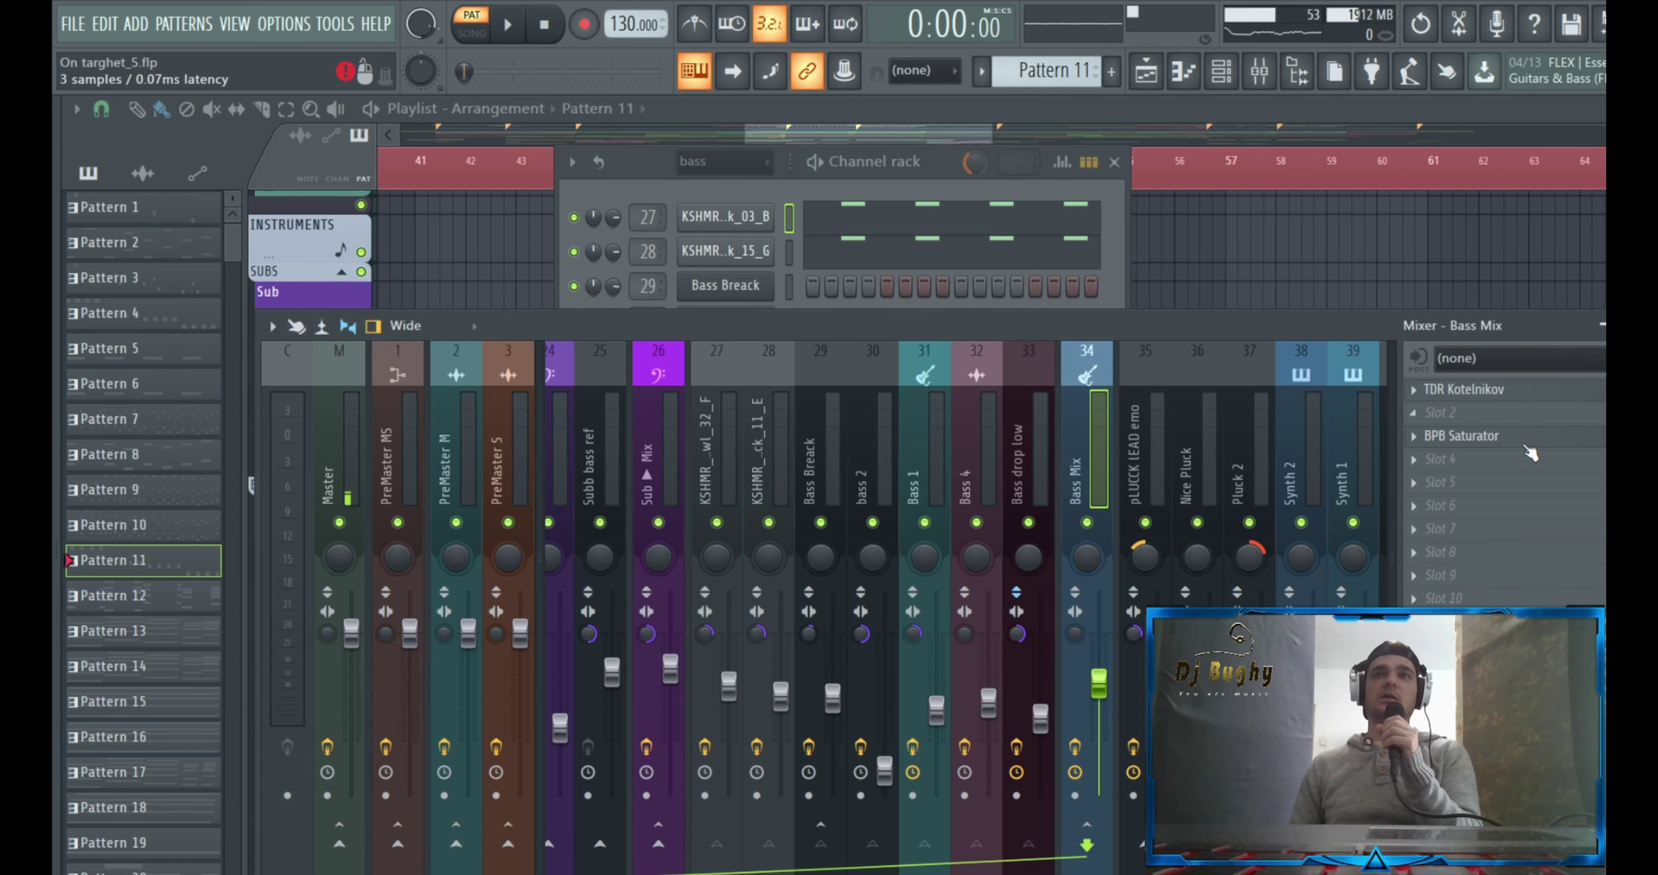
{"action": "left_click", "coordinate": [520, 33]}
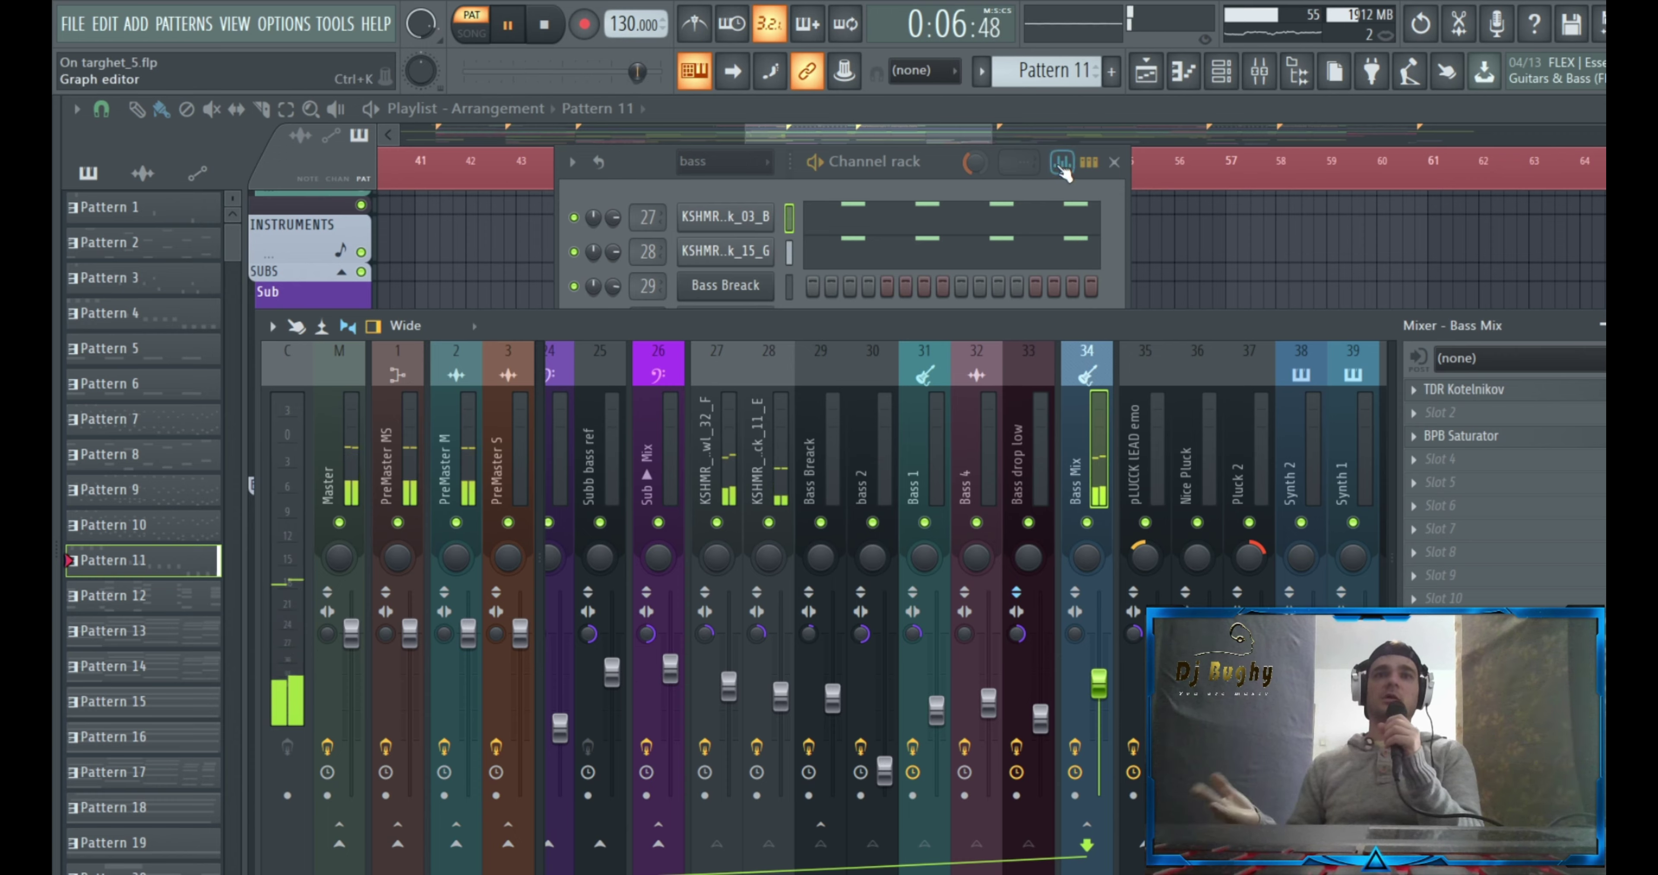
{"action": "left_click", "coordinate": [544, 27]}
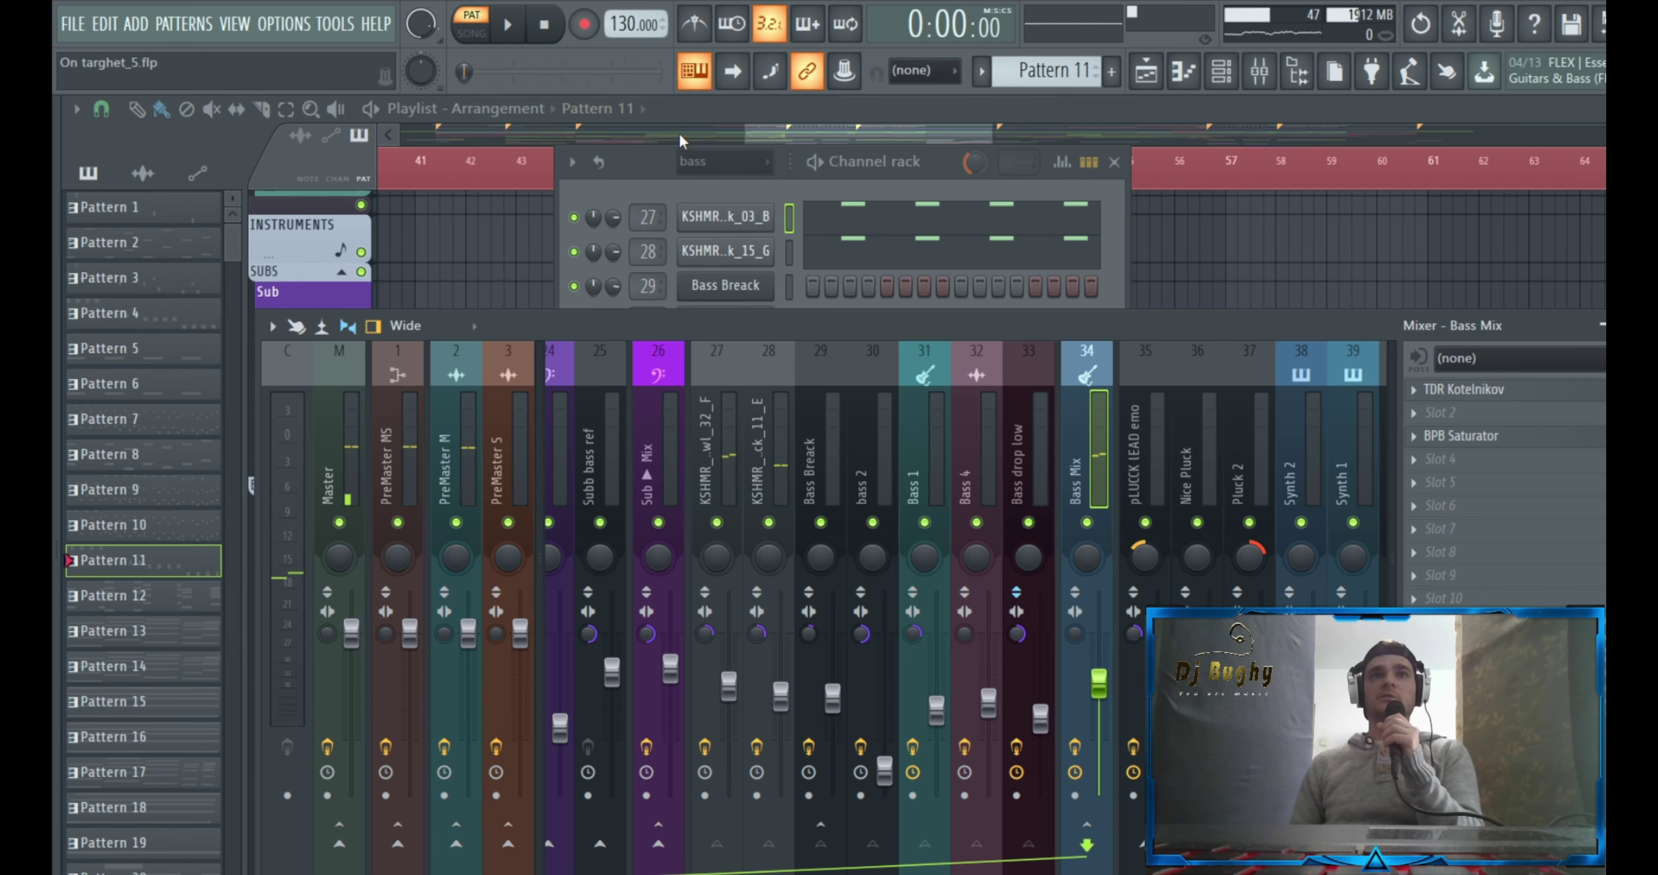
Open Pattern 21 from the Bass 2 playlist track and play its bass 1 notes in the piano roll
{"action": "left_click_drag", "start_coordinate": [831, 133], "coordinate": [827, 132]}
{"action": "scroll", "coordinate": [782, 300], "scroll_direction": "down", "scroll_amount": 1}
{"action": "scroll", "coordinate": [782, 299], "scroll_direction": "down", "scroll_amount": 3}
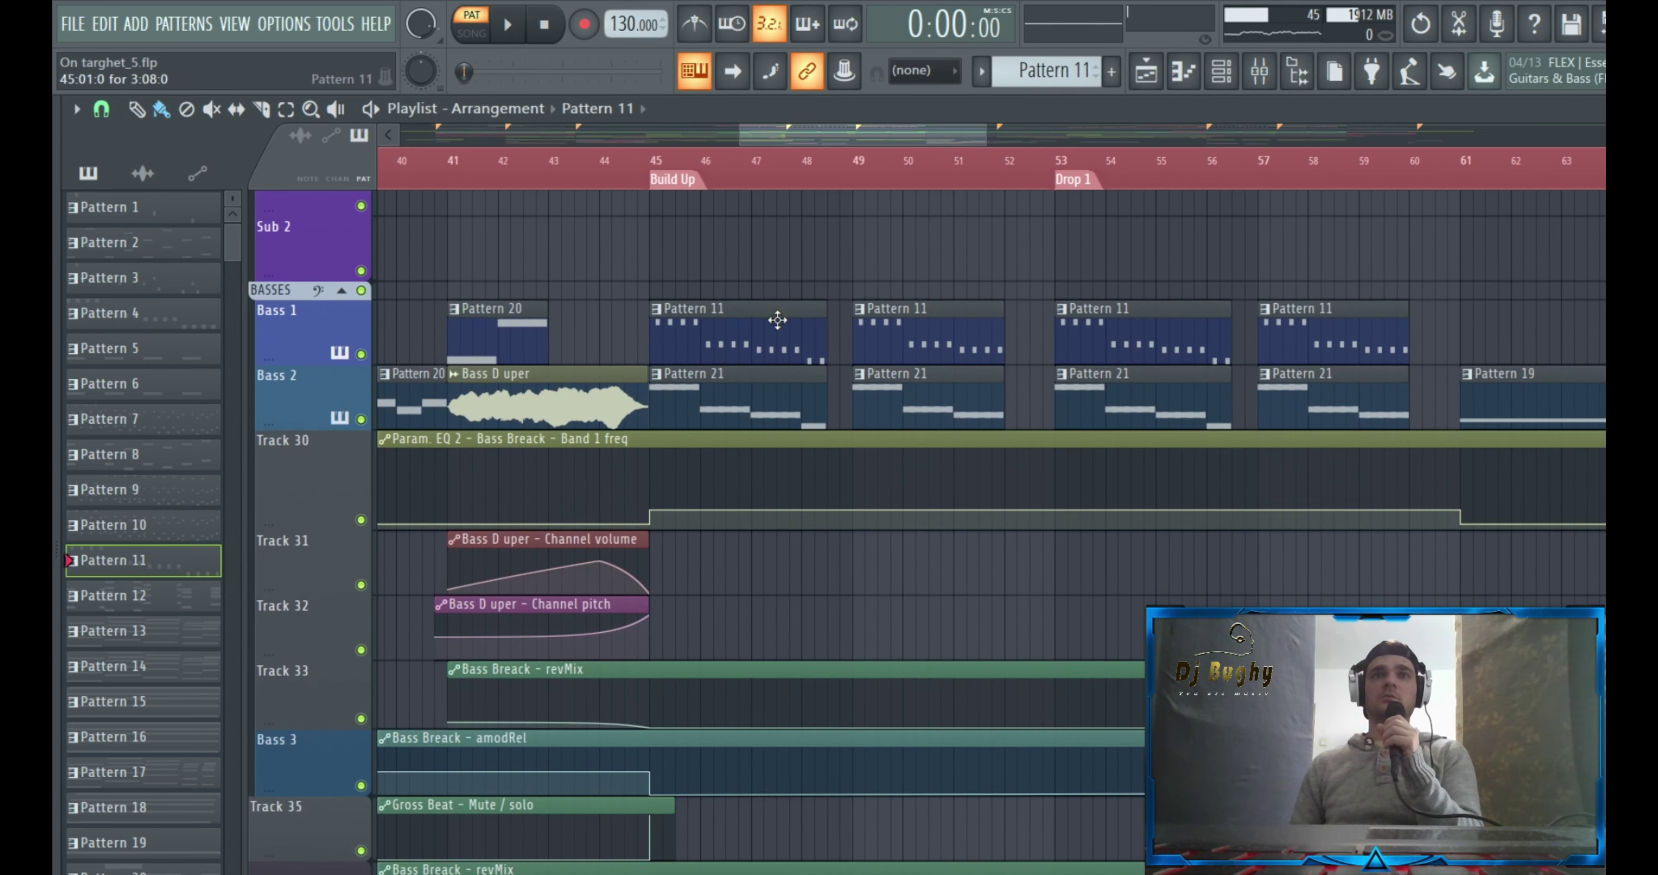
{"action": "double_click", "coordinate": [714, 481]}
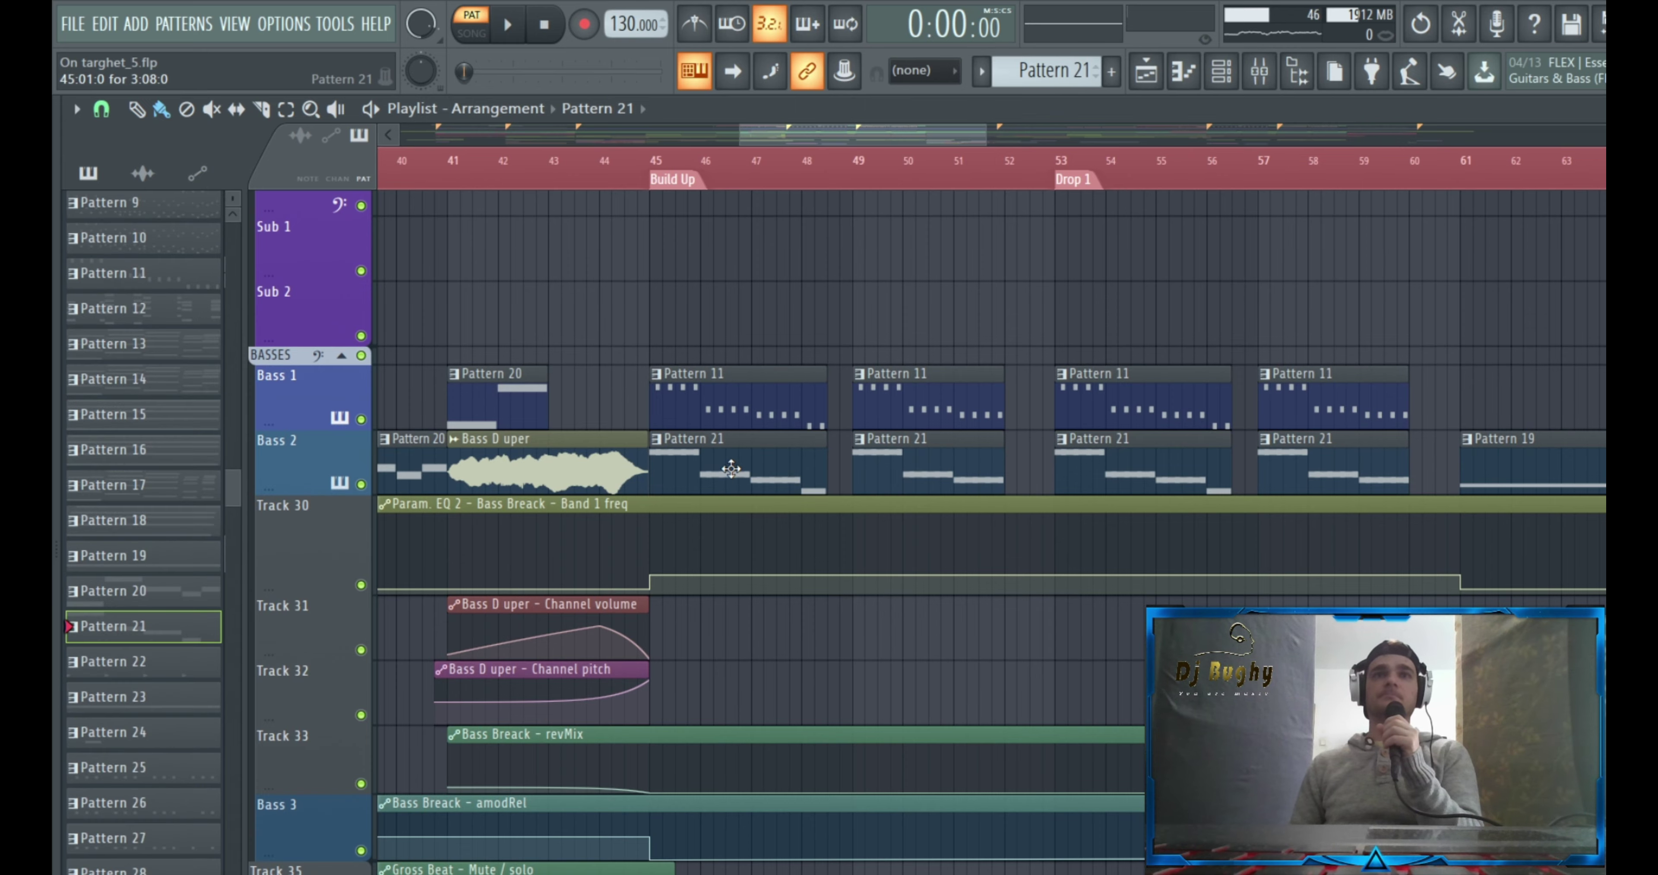
{"action": "left_click_drag", "start_coordinate": [732, 143], "coordinate": [420, 141]}
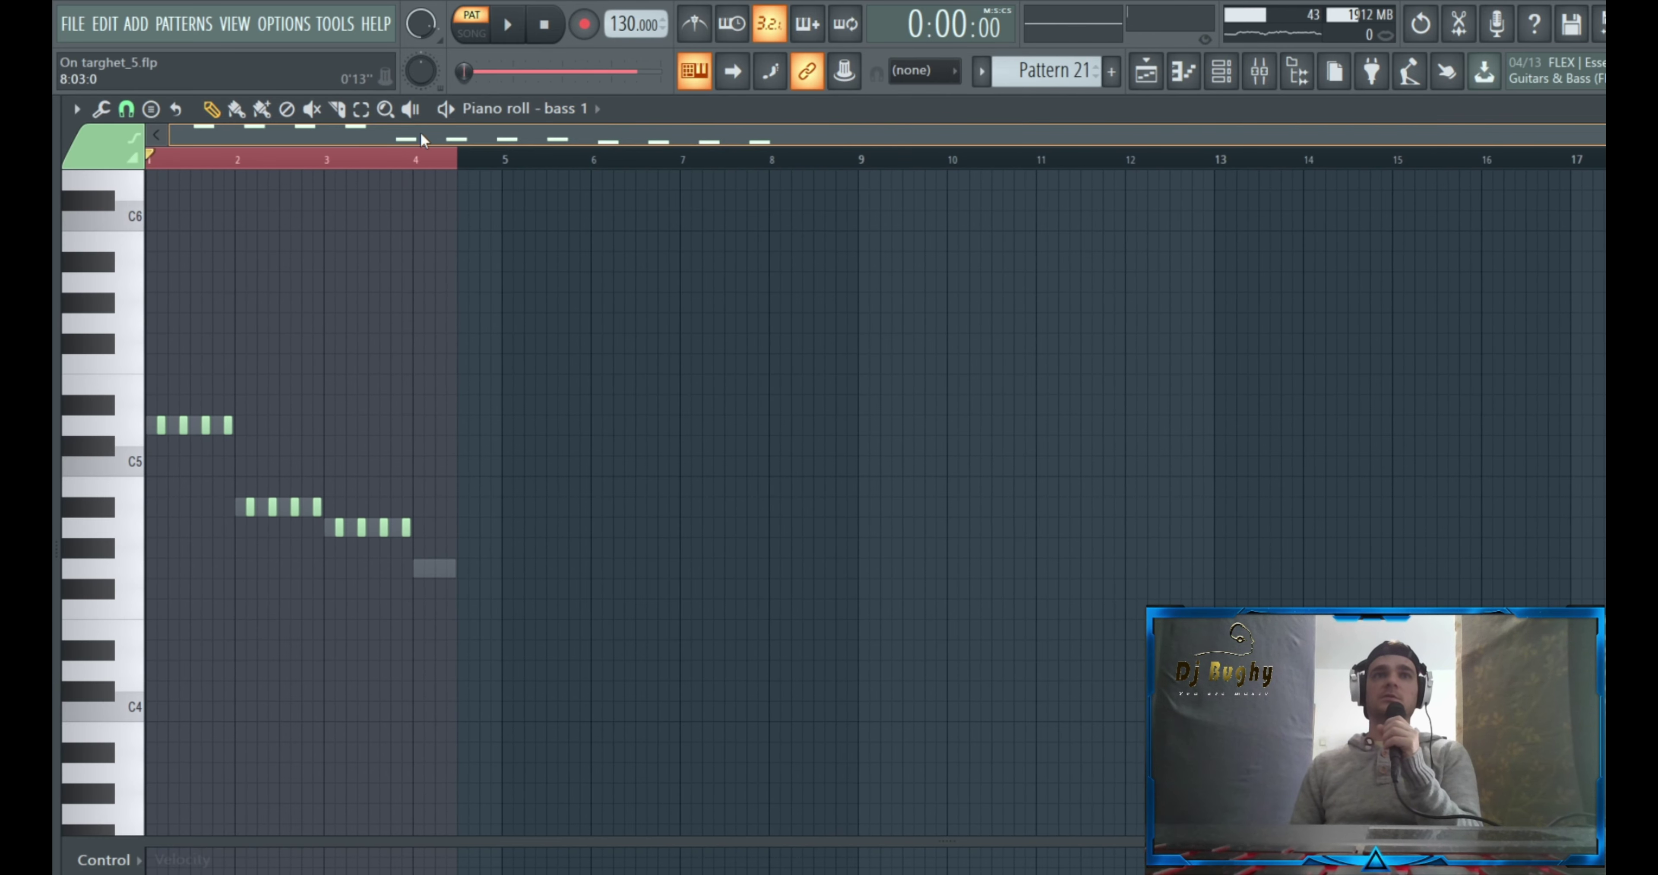
{"action": "left_click", "coordinate": [508, 26]}
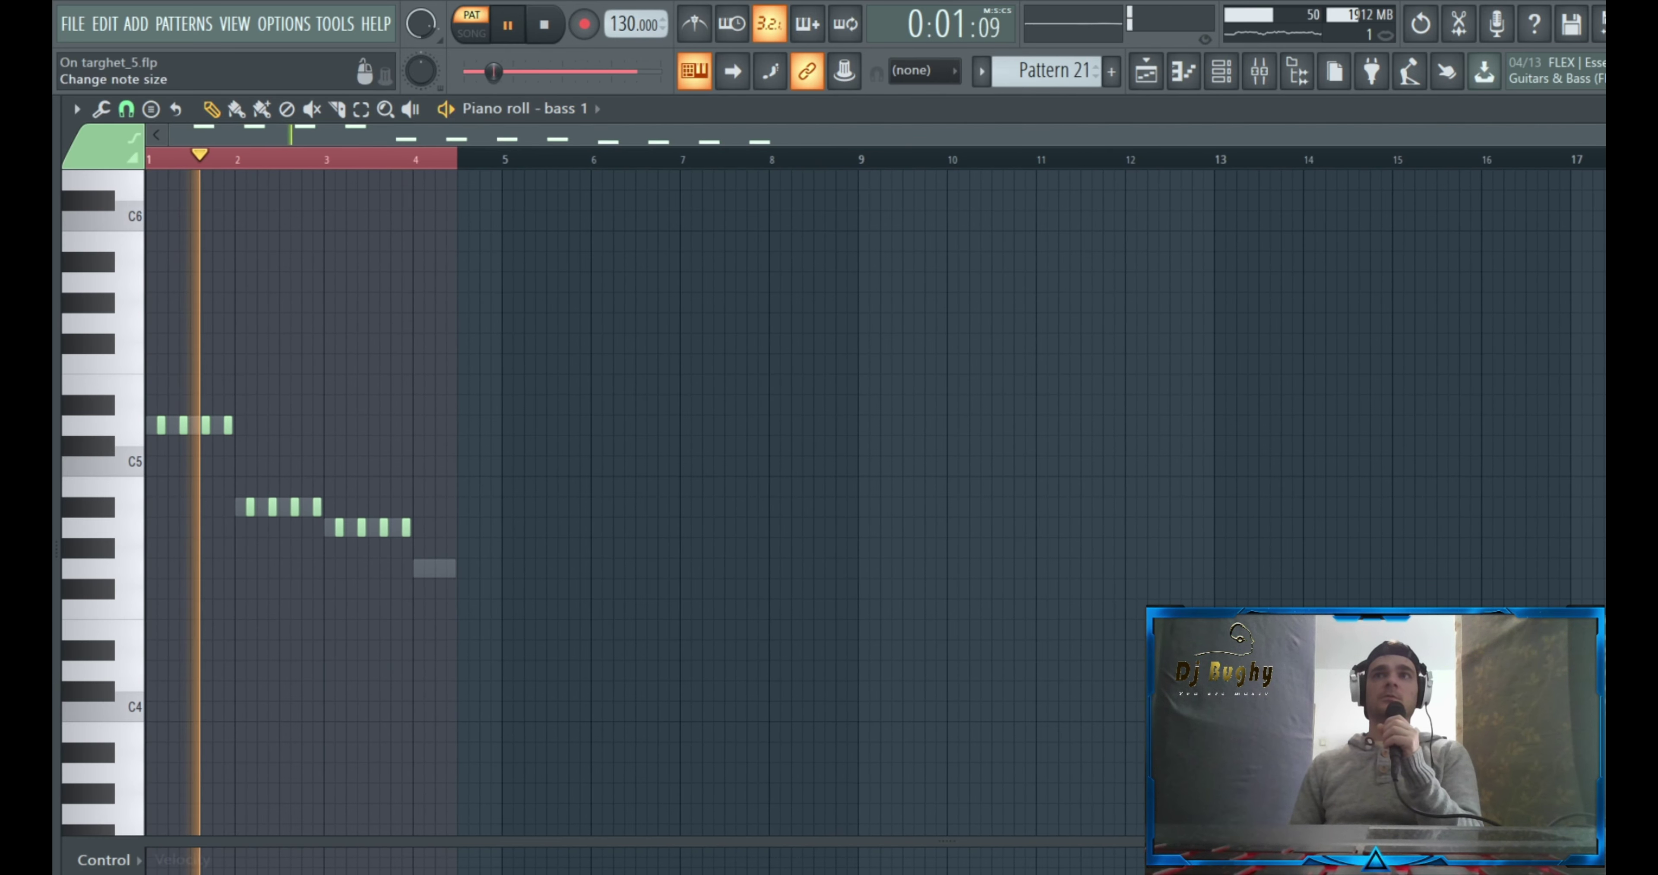
{"action": "left_click", "coordinate": [1644, 109]}
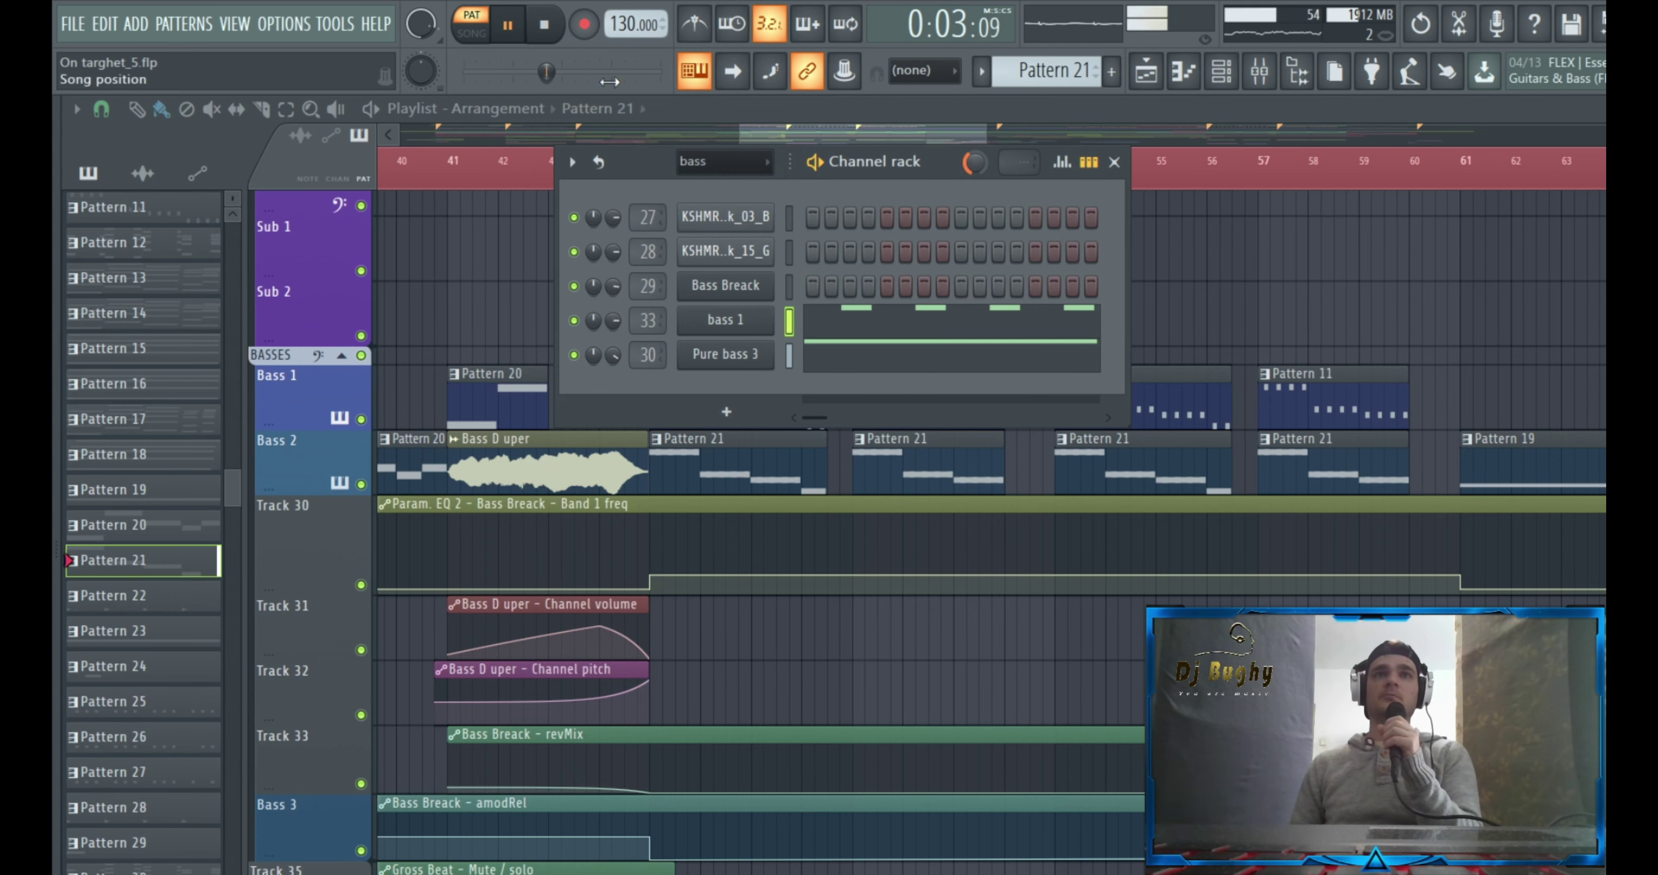
Inspect the instrument settings of the bass 1 and Pure bass 3 channels, then close their windows
{"action": "left_click", "coordinate": [737, 331]}
{"action": "left_click", "coordinate": [1131, 314]}
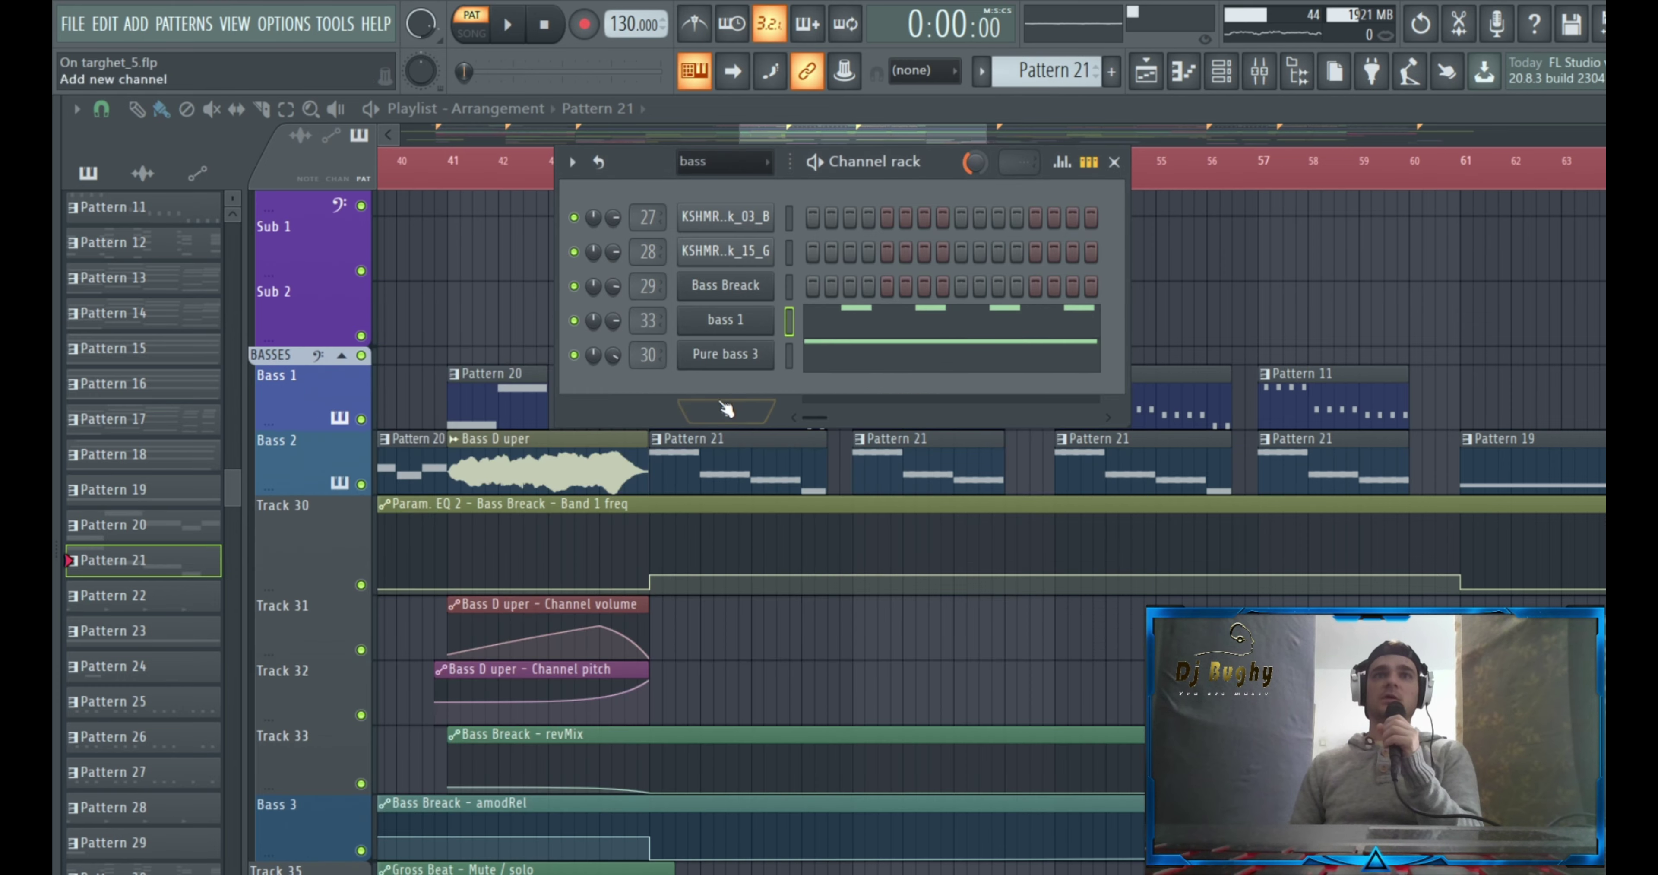
{"action": "left_click", "coordinate": [729, 362]}
{"action": "left_click", "coordinate": [461, 472]}
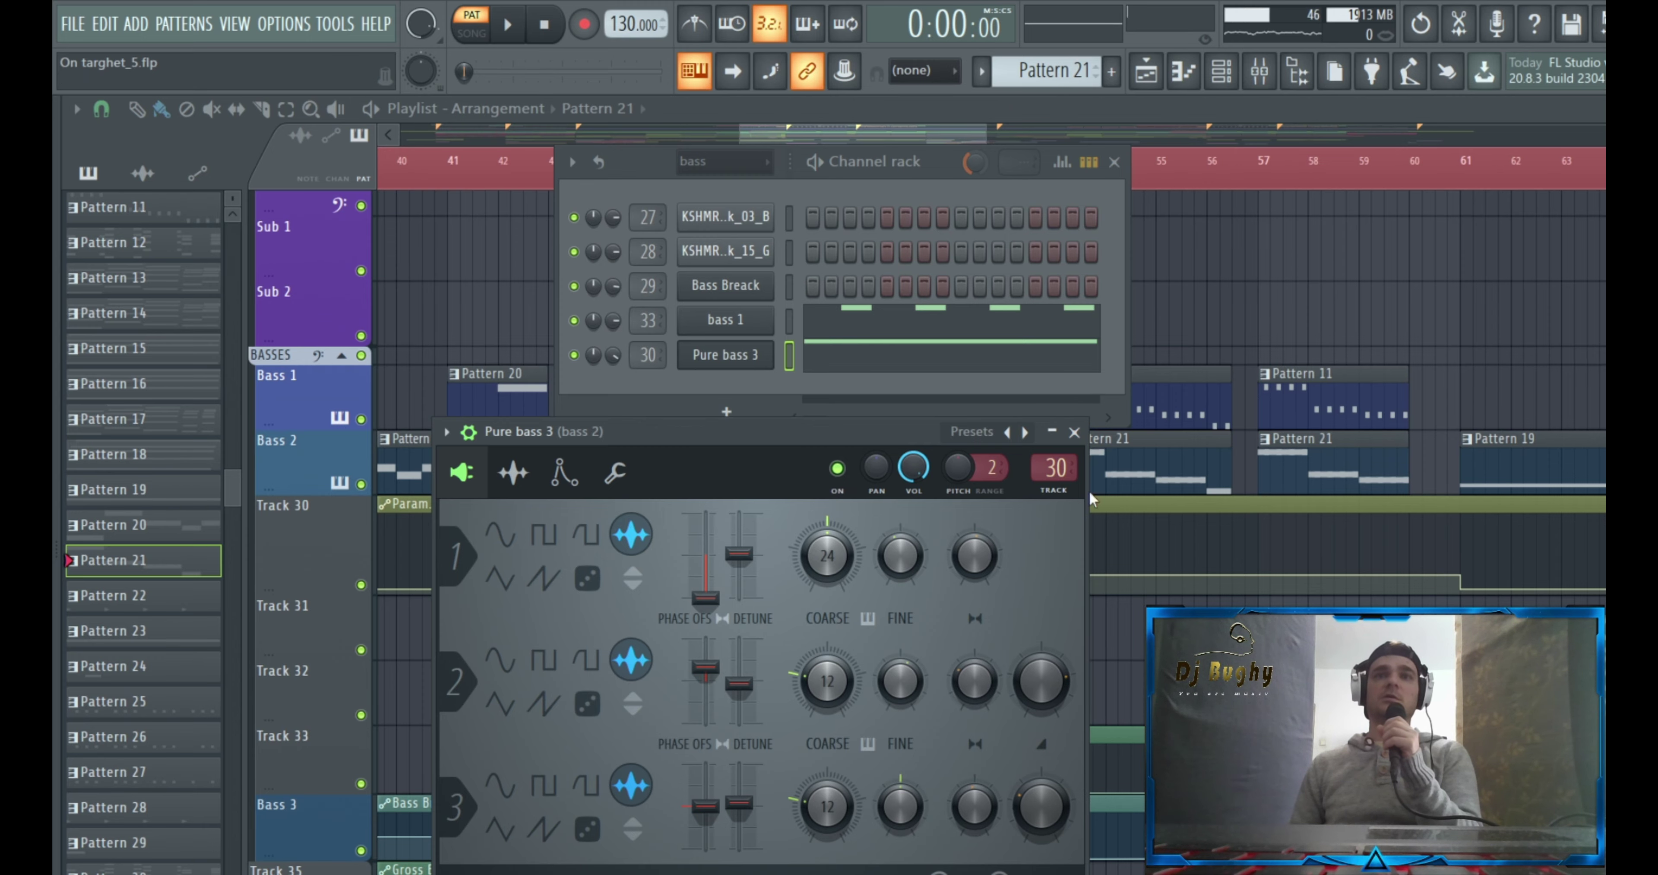
{"action": "left_click", "coordinate": [1074, 432]}
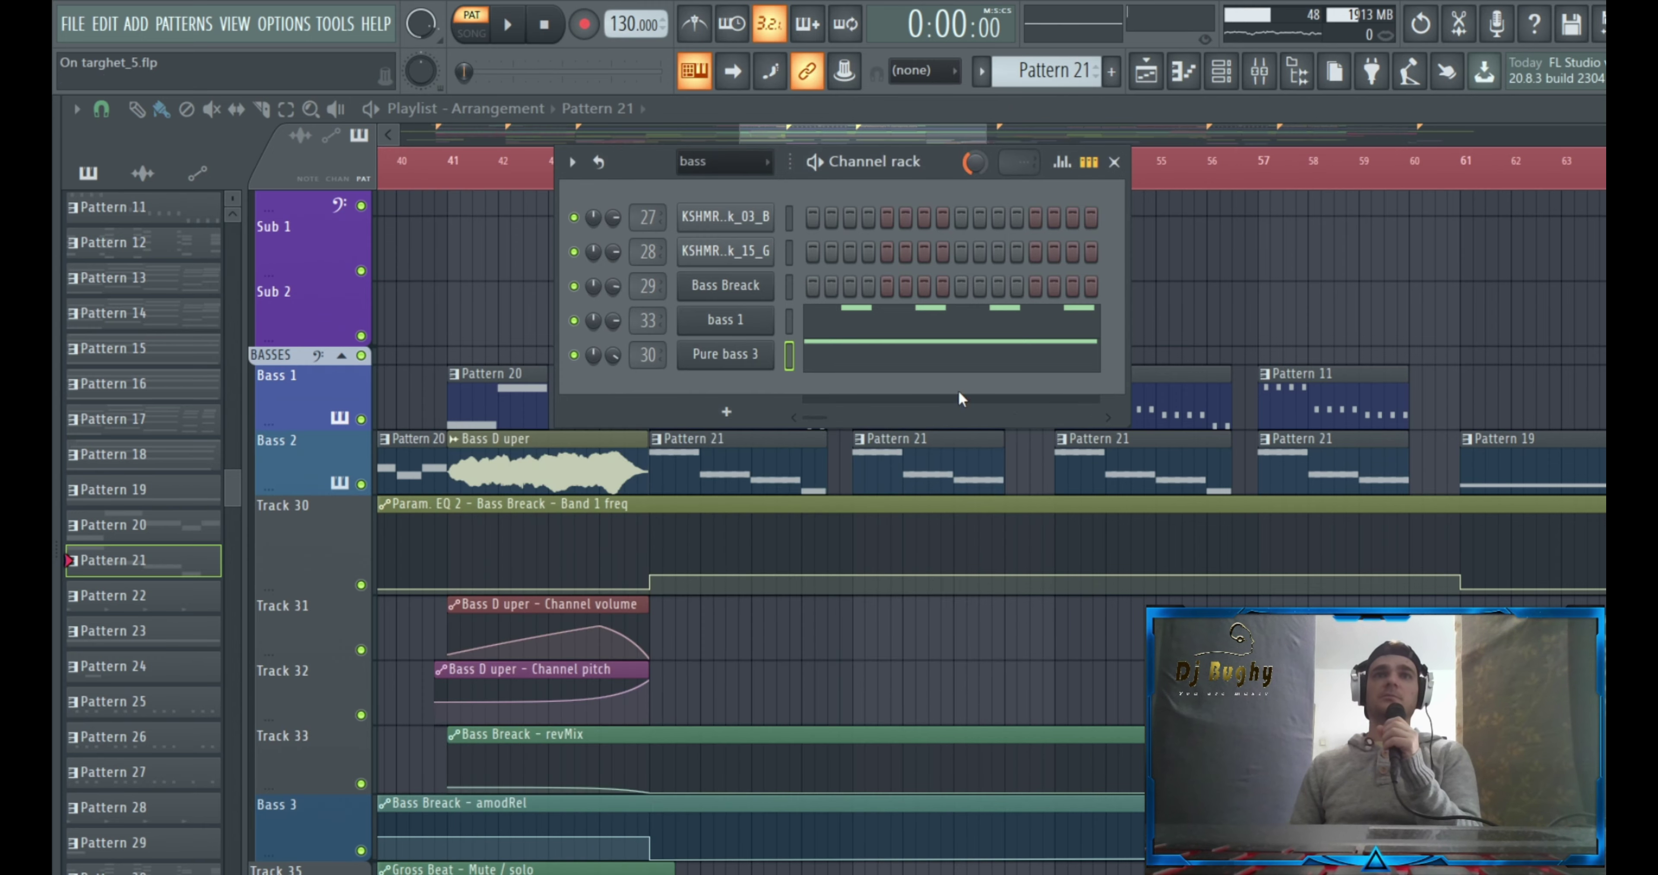
{"action": "left_click", "coordinate": [729, 364]}
{"action": "left_click", "coordinate": [1053, 435]}
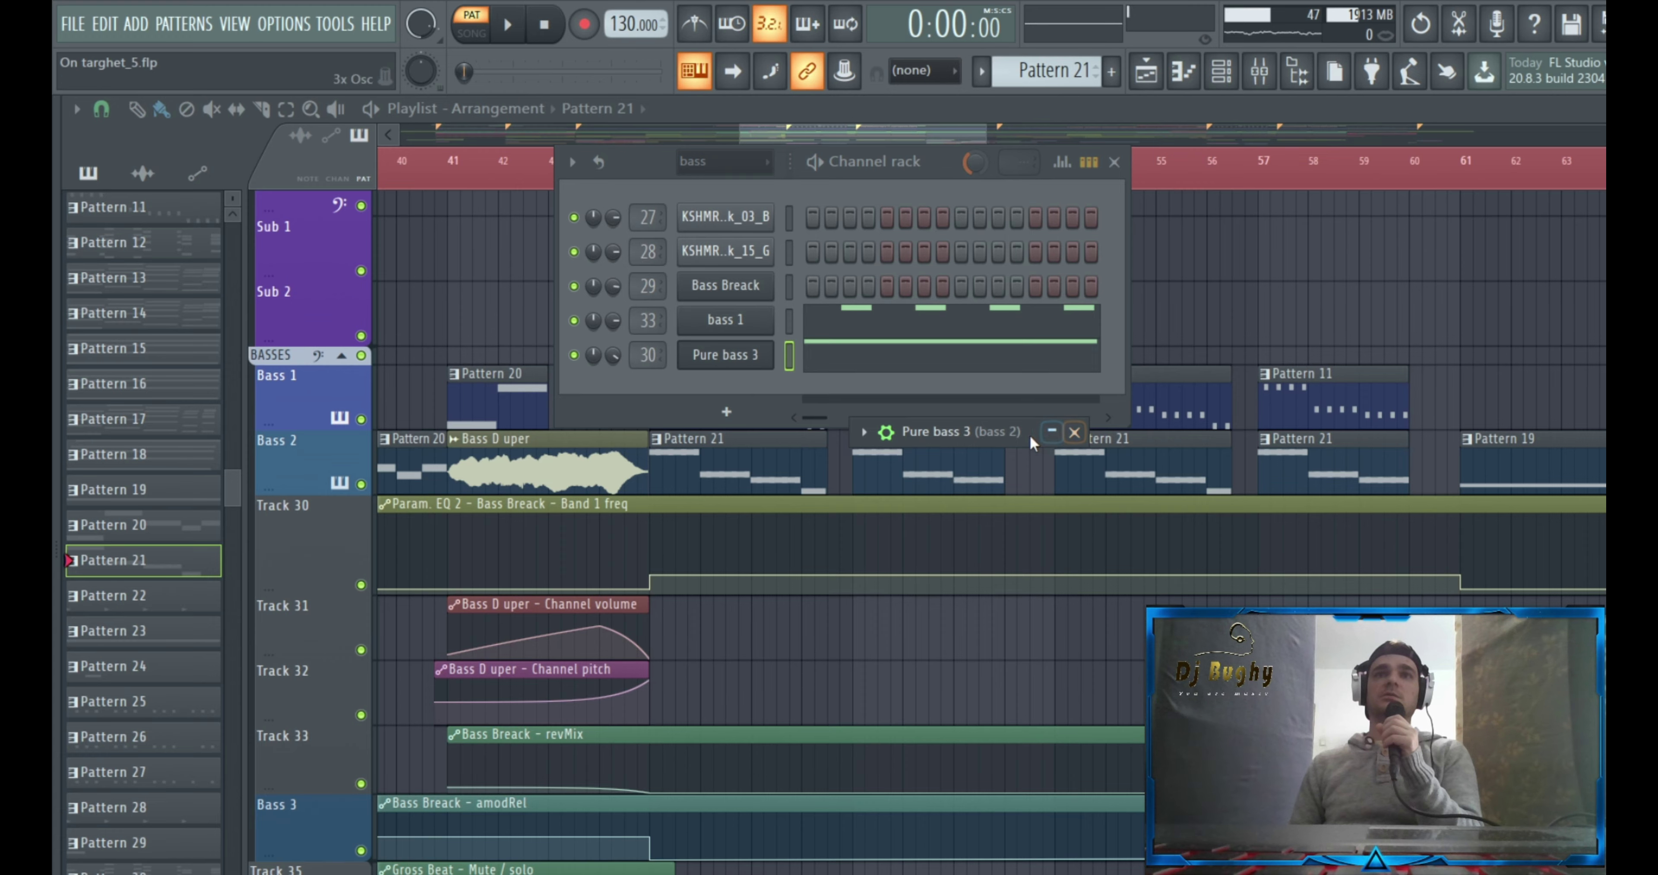
{"action": "left_click", "coordinate": [987, 440]}
{"action": "left_click", "coordinate": [1492, 433]}
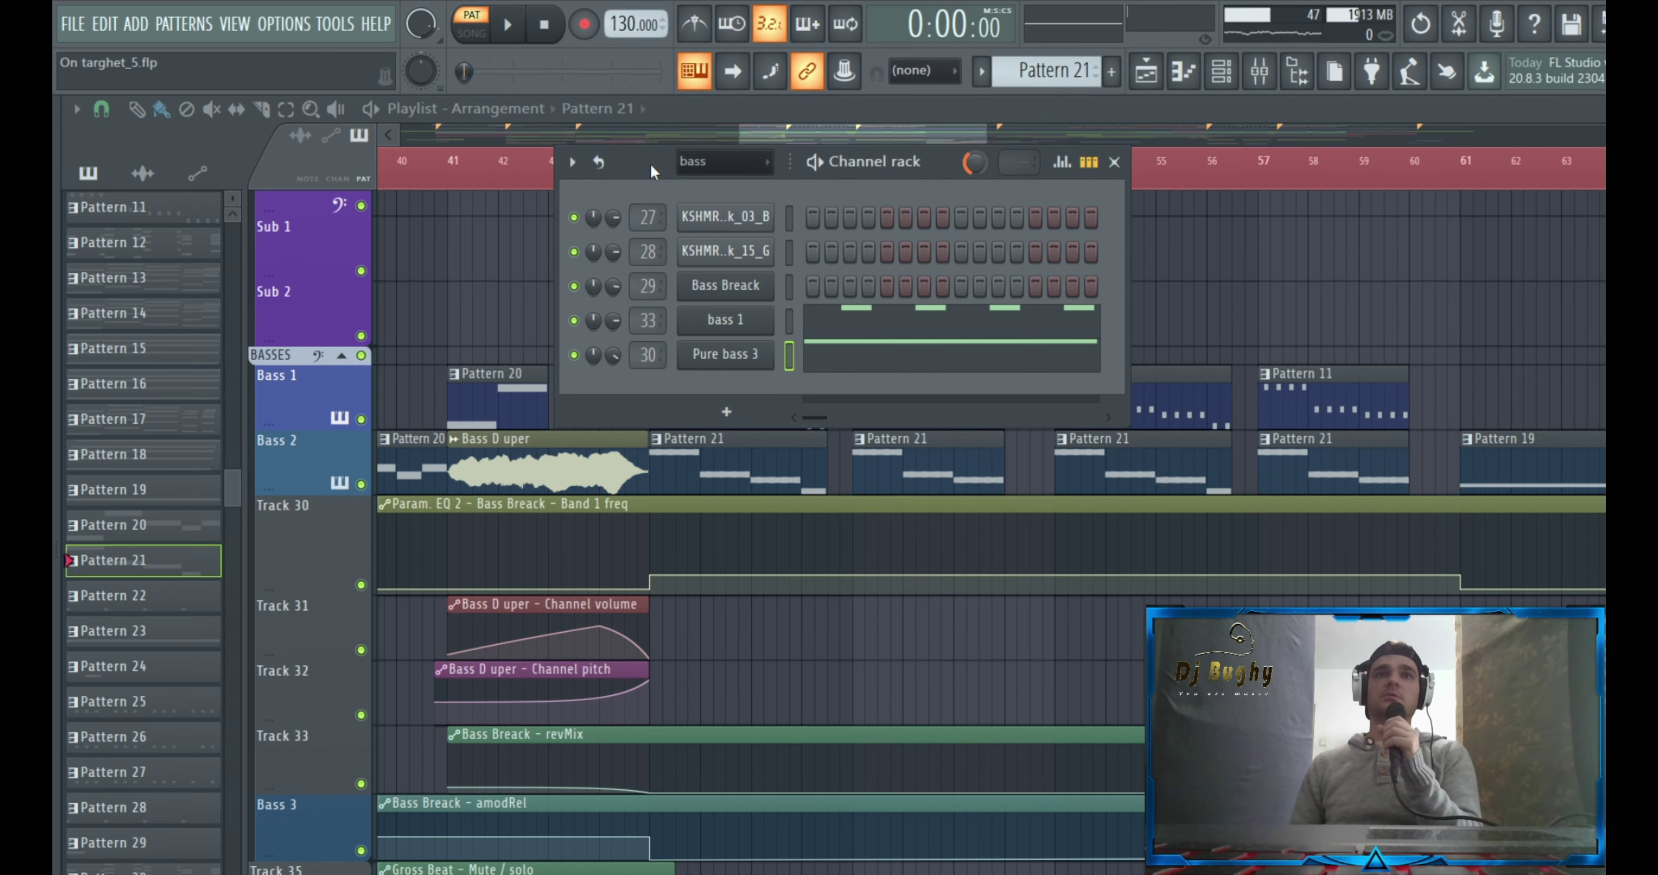
Play Pattern 21 and review the effect chains of the Bass Mix, Bass drop low and bass 2 mixer tracks
{"action": "left_click", "coordinate": [523, 25]}
{"action": "left_click", "coordinate": [1260, 71]}
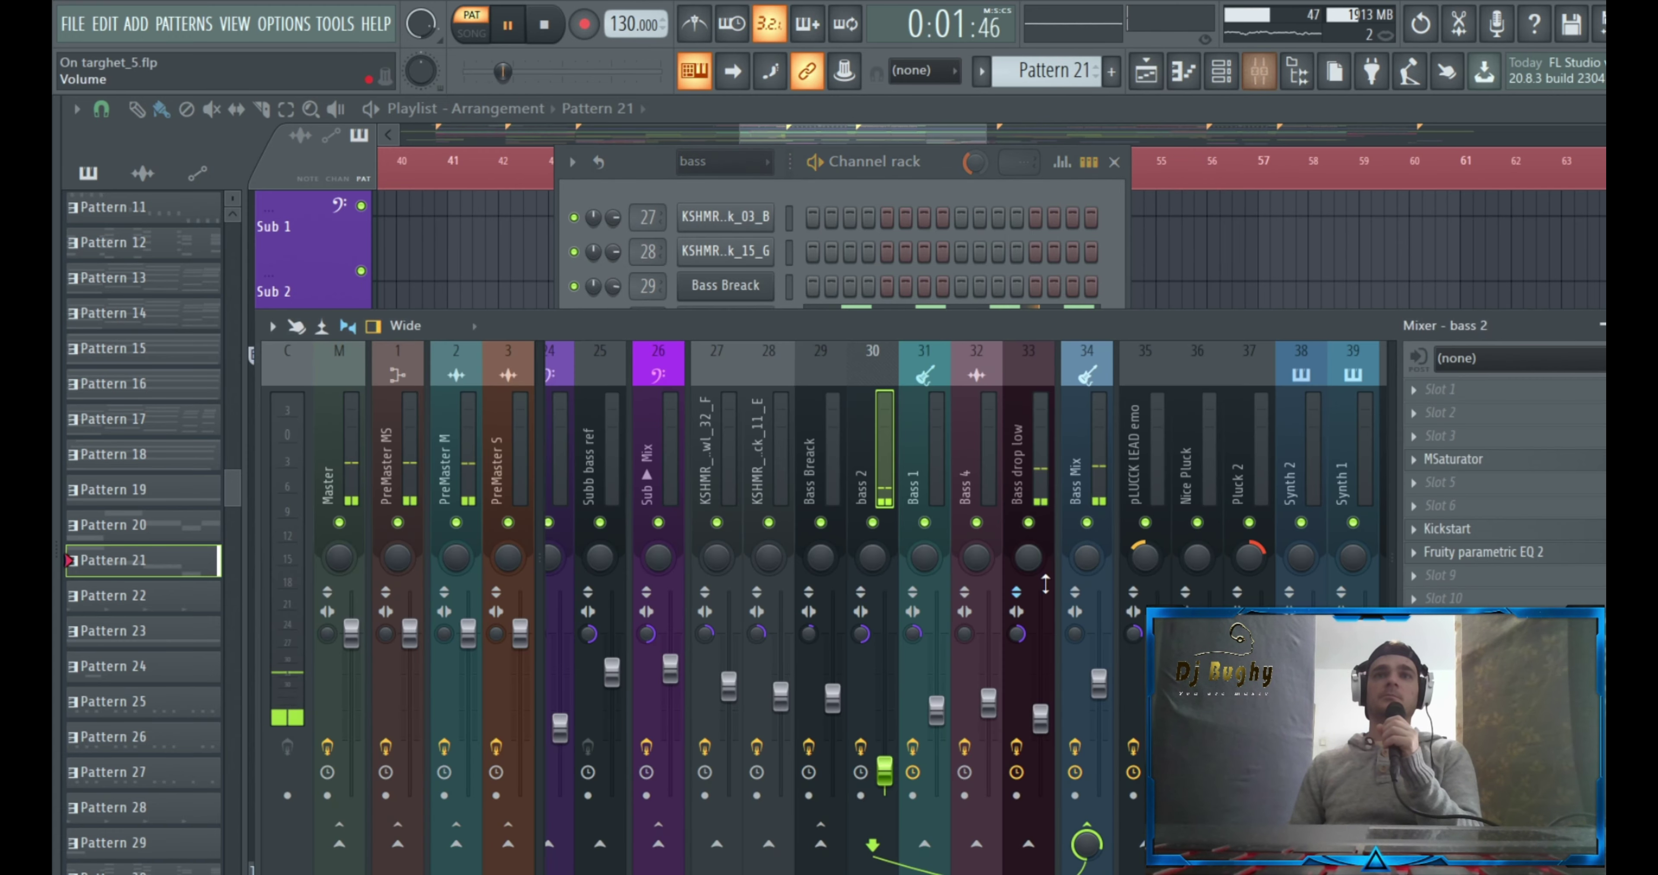
{"action": "left_click", "coordinate": [1098, 460]}
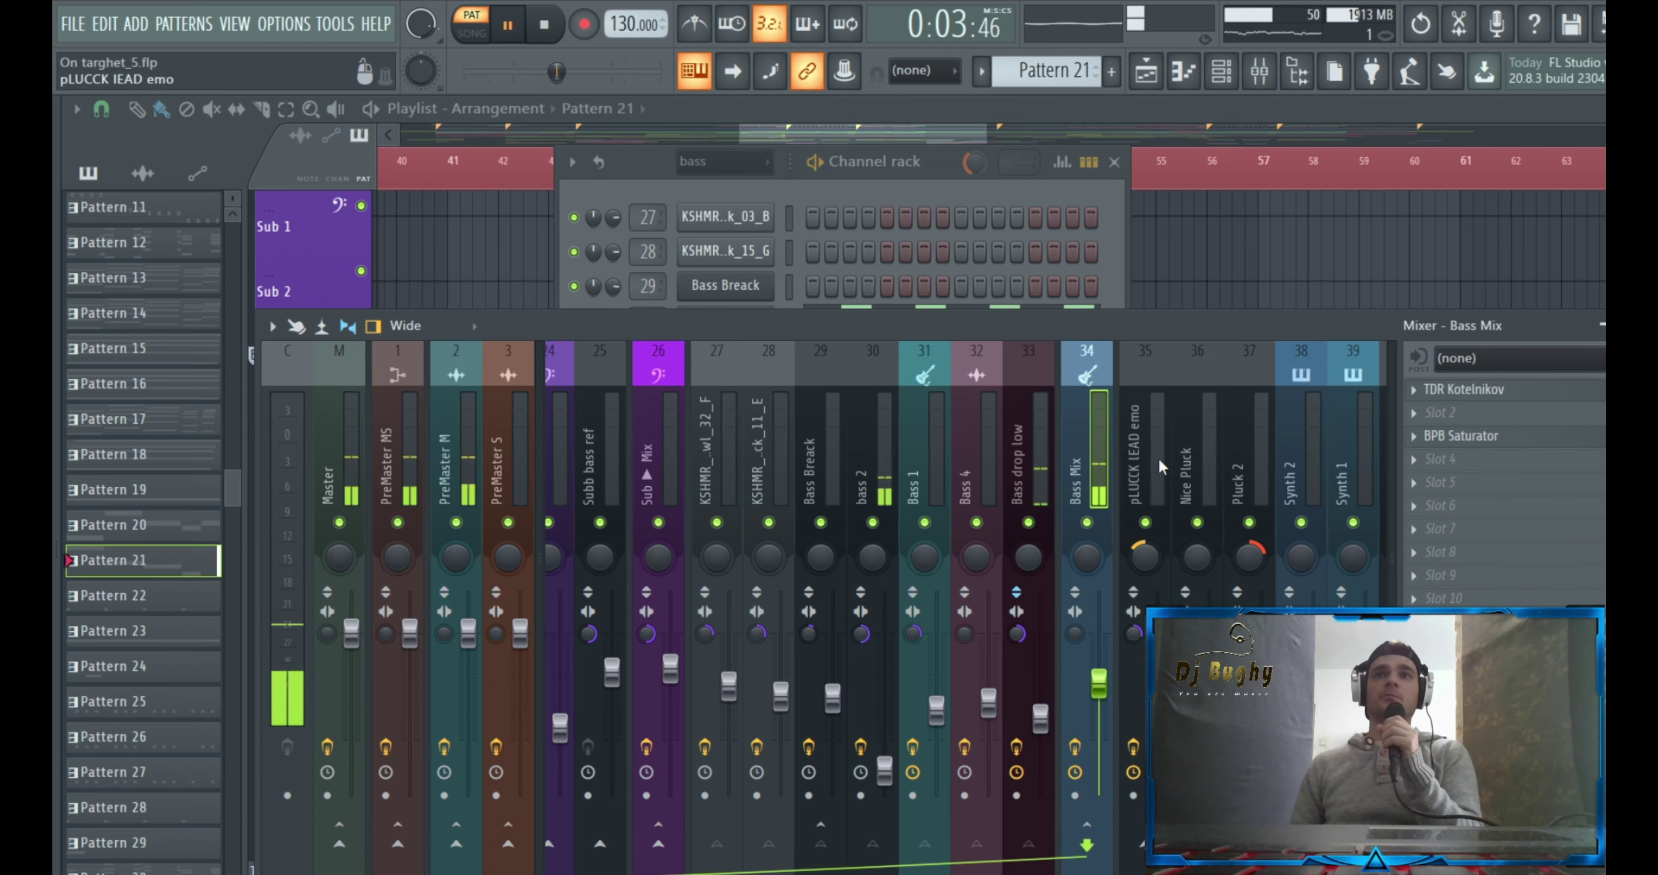
{"action": "left_click", "coordinate": [1045, 453]}
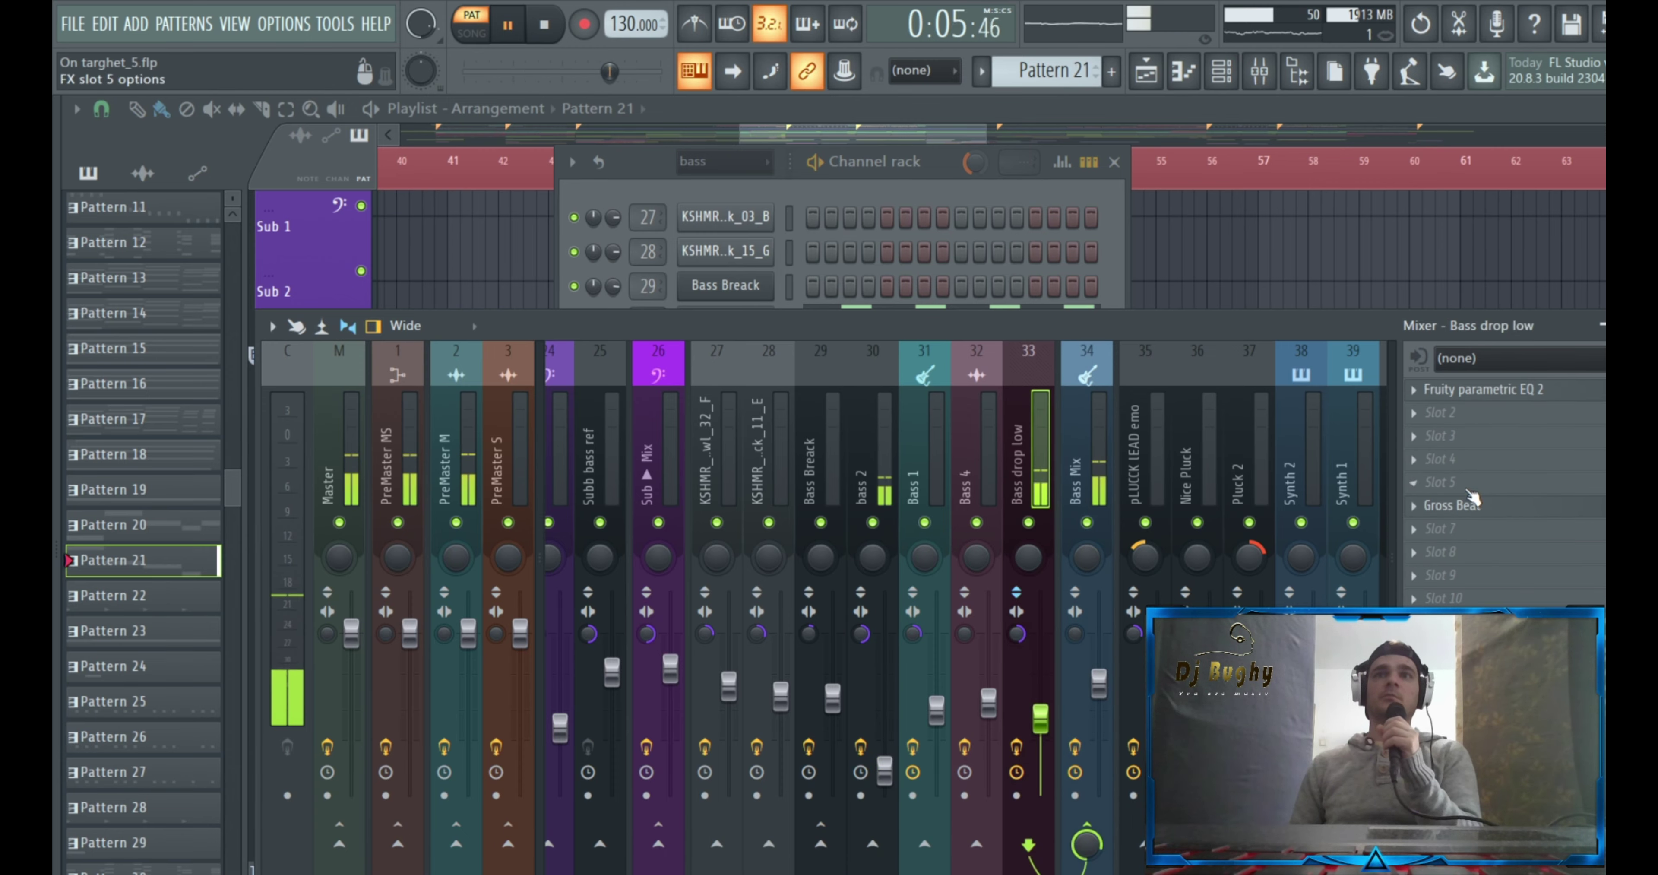
{"action": "left_click", "coordinate": [898, 468]}
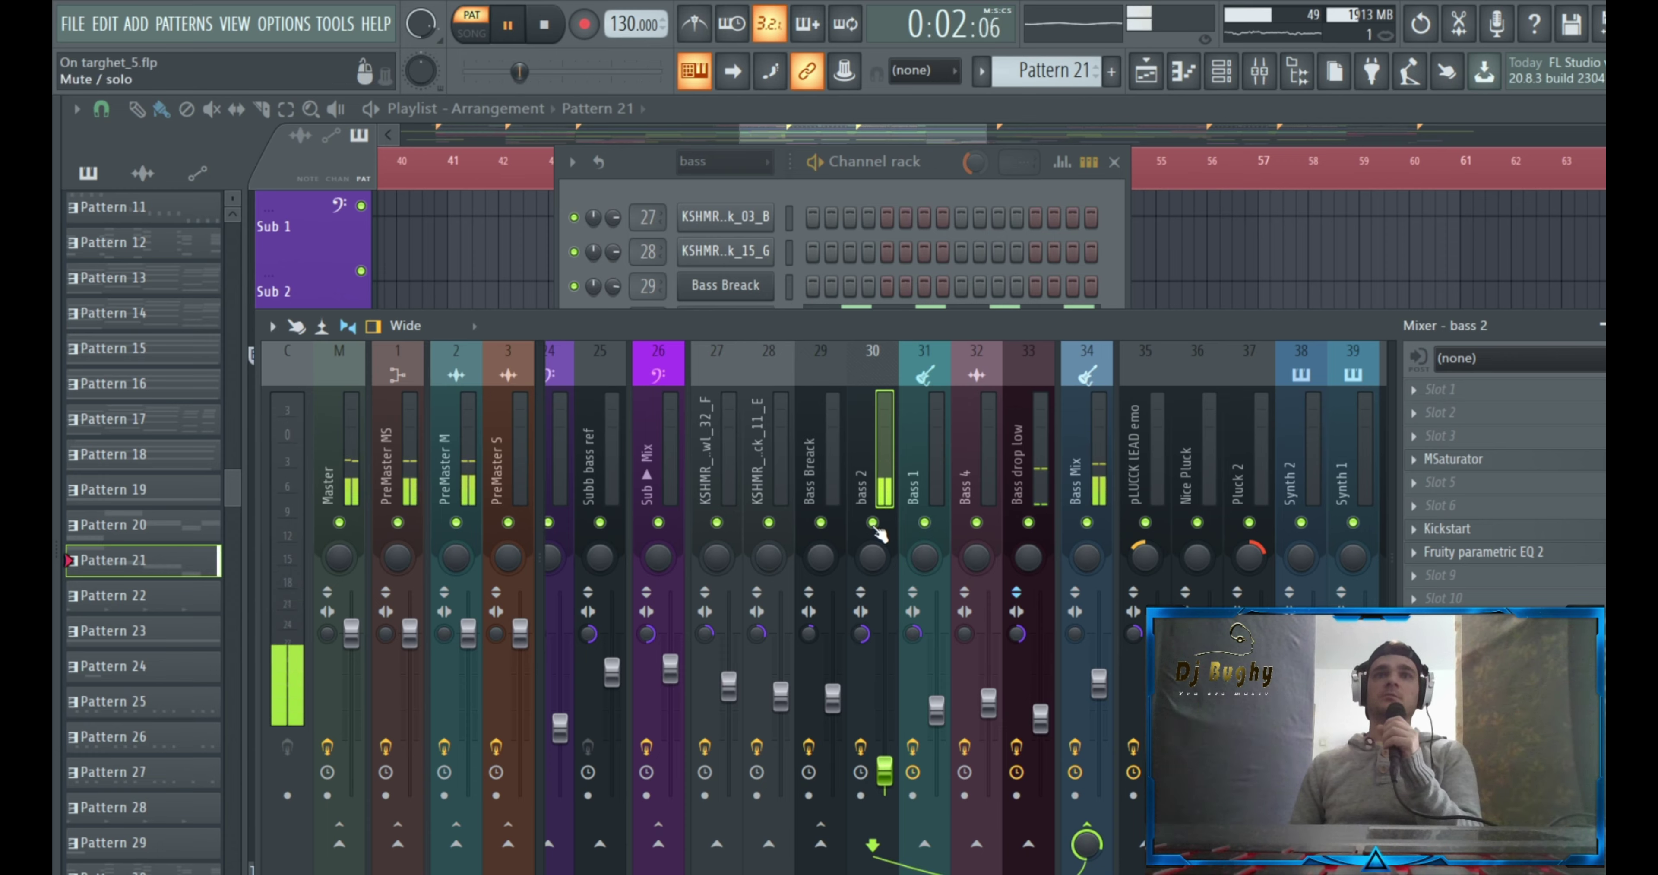
Inspect the Fruity parametric EQ 2 curve on the Bass drop low mixer track
{"action": "left_click", "coordinate": [1046, 473]}
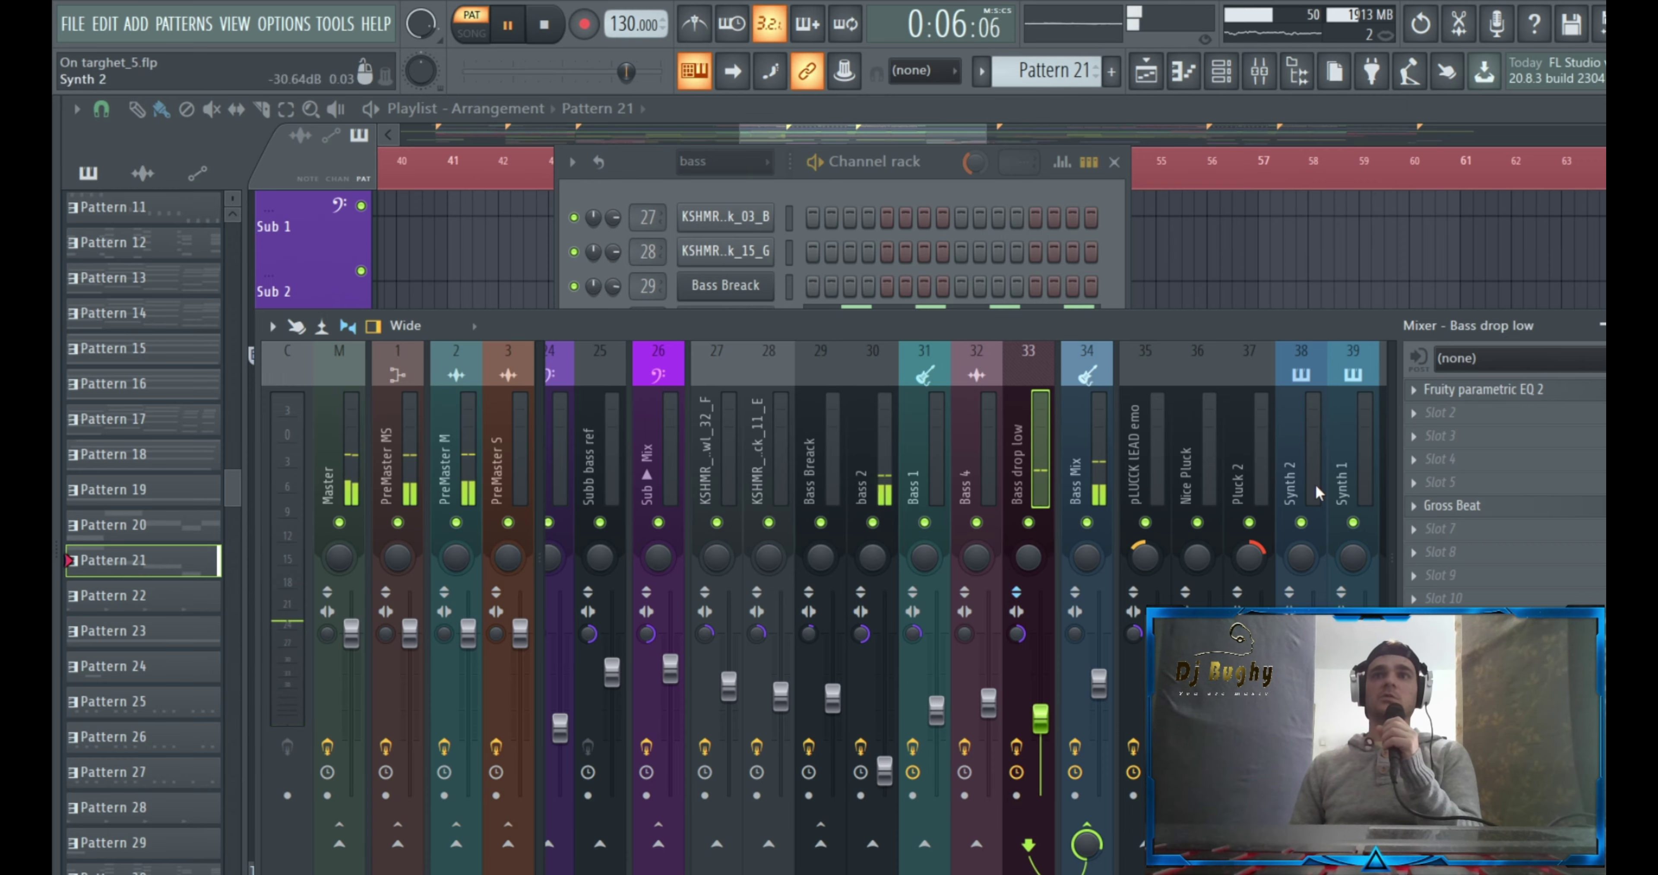
{"action": "left_click", "coordinate": [1500, 394]}
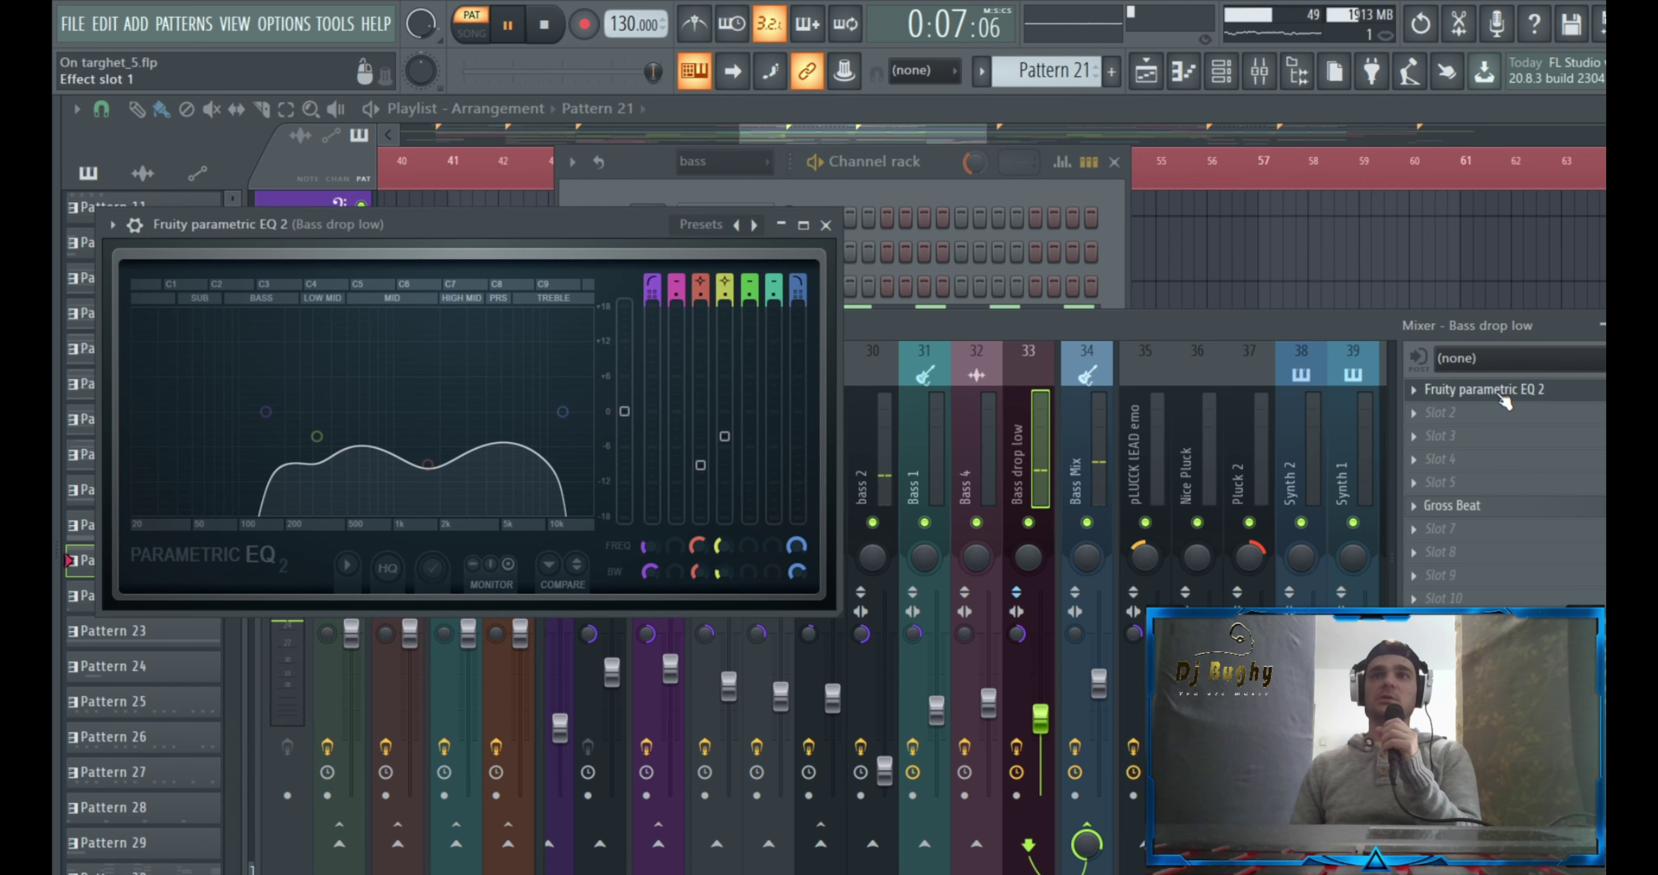
{"action": "left_click", "coordinate": [826, 225]}
Inspect the MSaturator and Kickstart effects on the bass 2 mixer track
{"action": "left_click", "coordinate": [858, 453]}
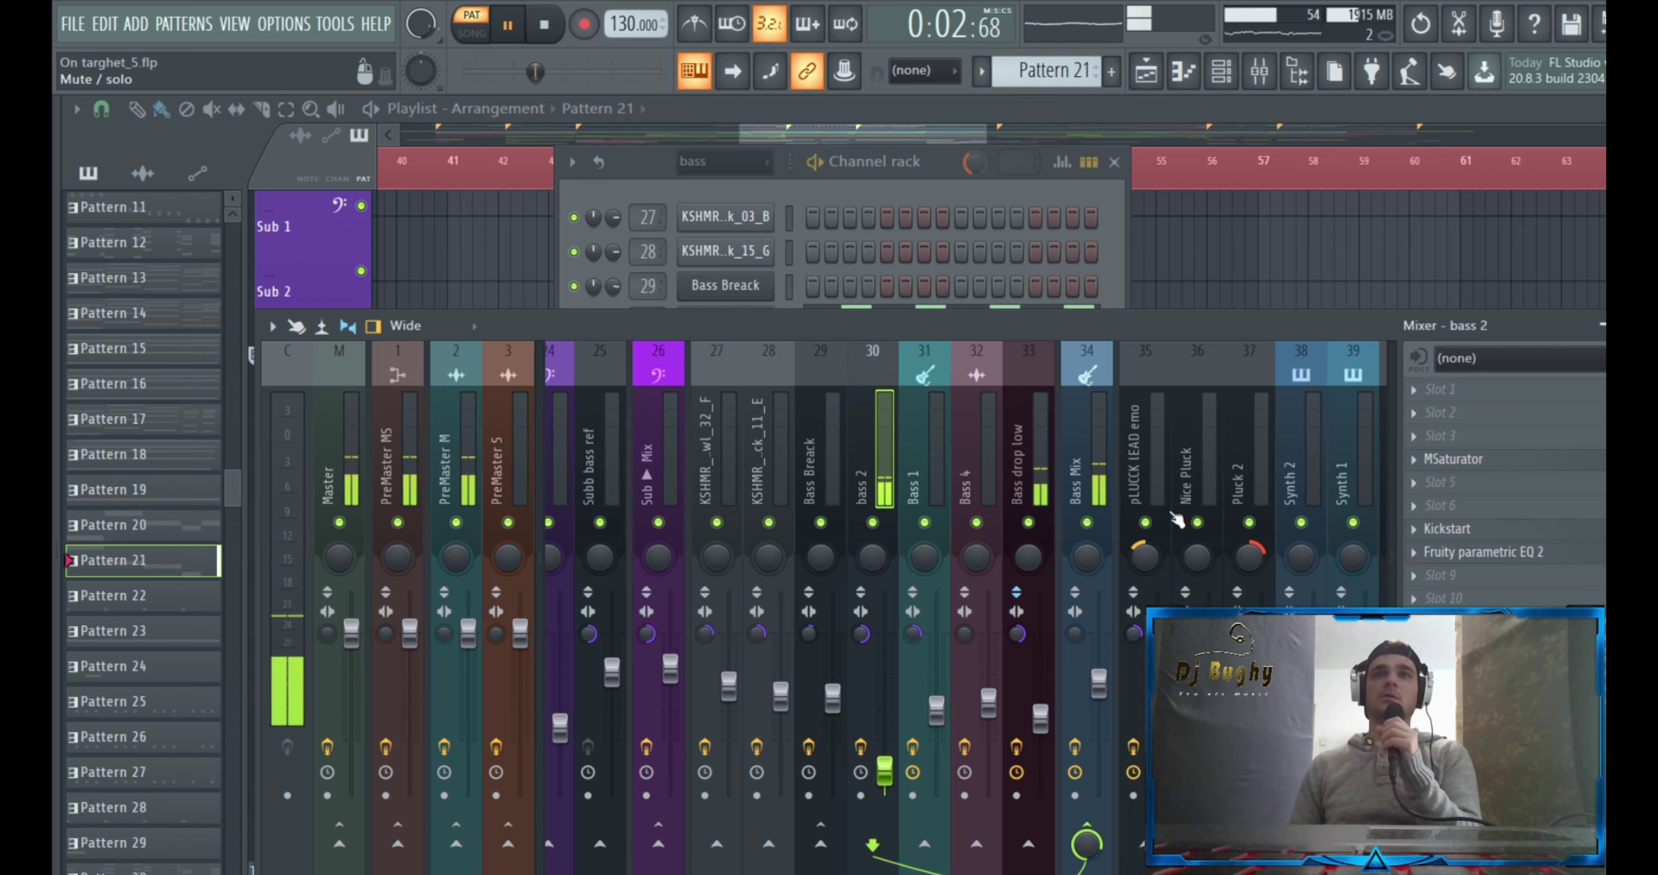
{"action": "left_click", "coordinate": [1514, 461]}
{"action": "left_click", "coordinate": [919, 452]}
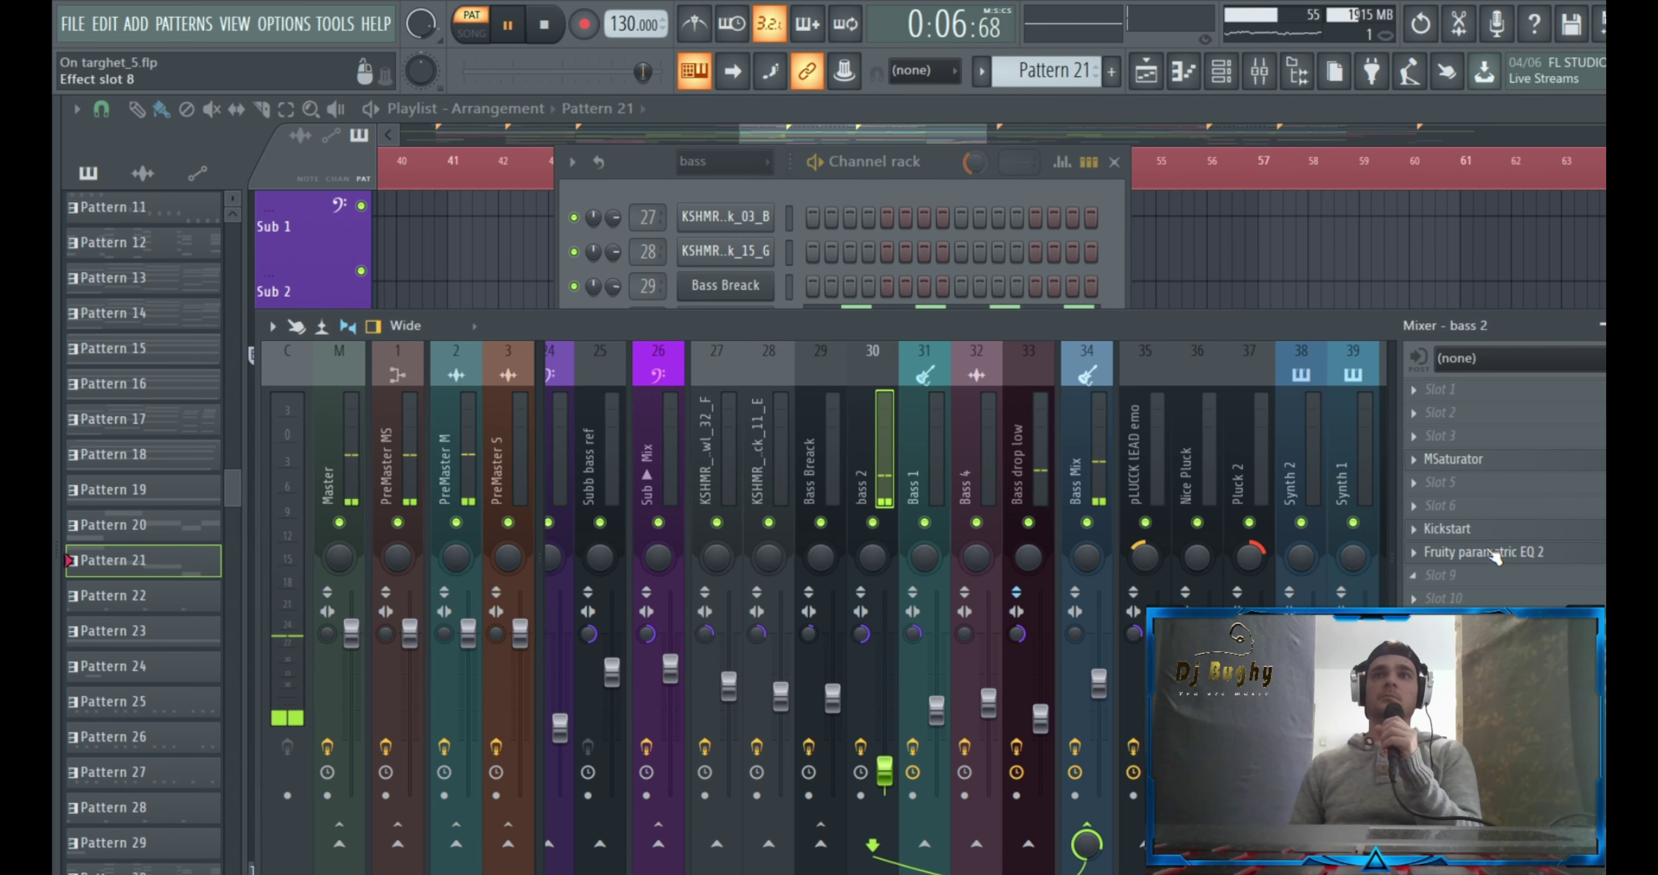
{"action": "left_click", "coordinate": [1486, 531]}
{"action": "left_click", "coordinate": [960, 381]}
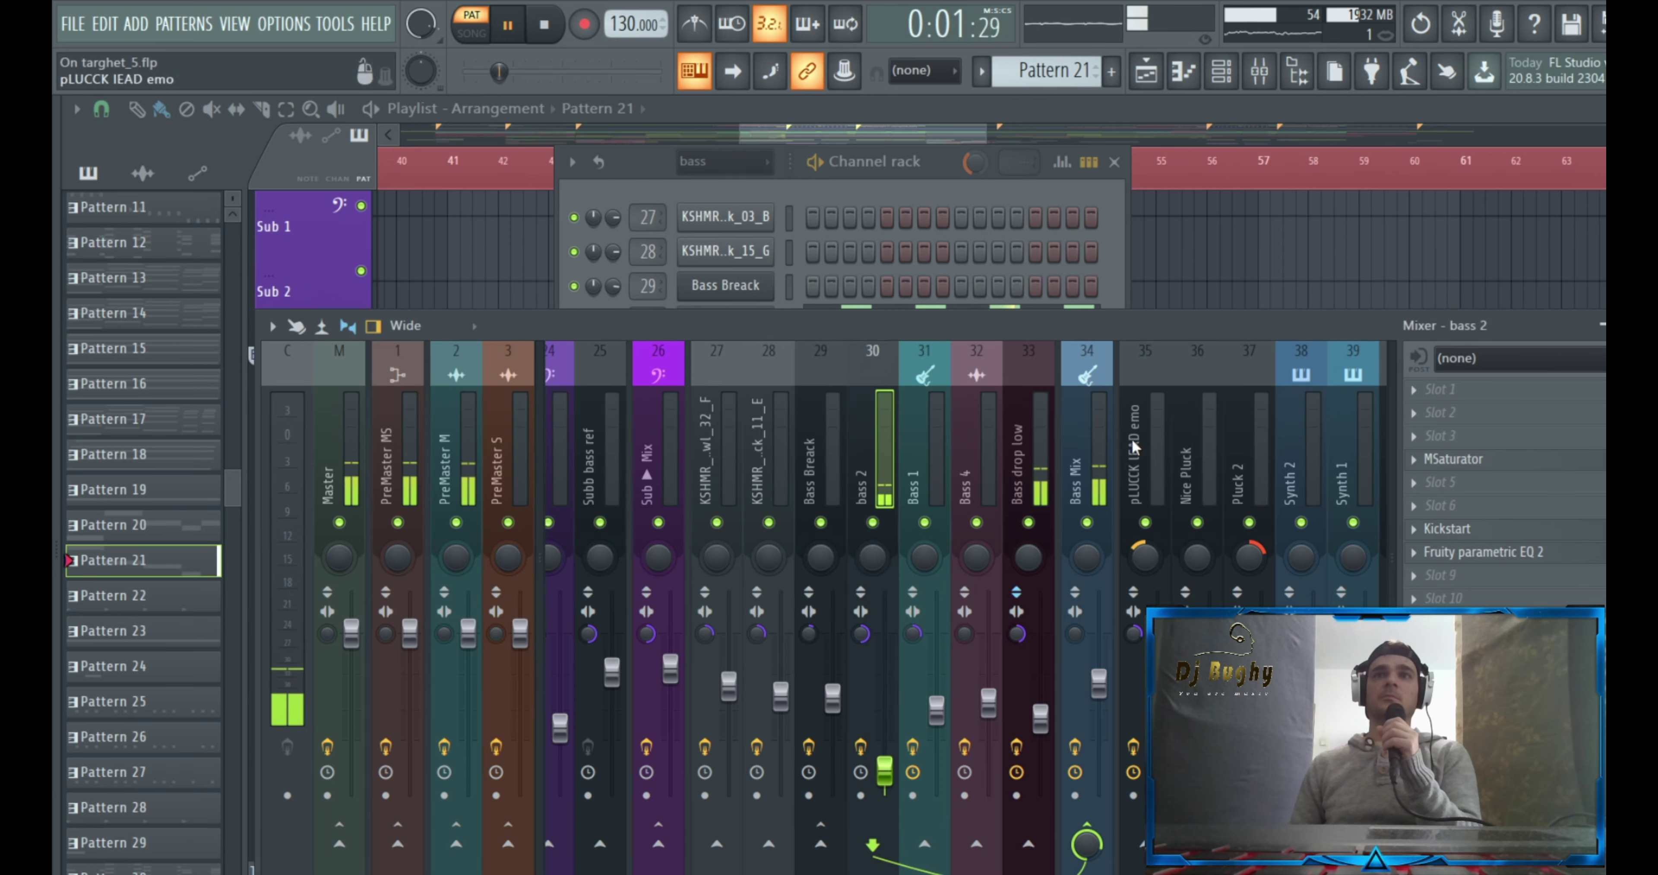
Inspect the Fruity parametric EQ 2 on the bass 2 mixer track, then return to the playlist
{"action": "left_click", "coordinate": [1501, 555]}
{"action": "left_click", "coordinate": [798, 204]}
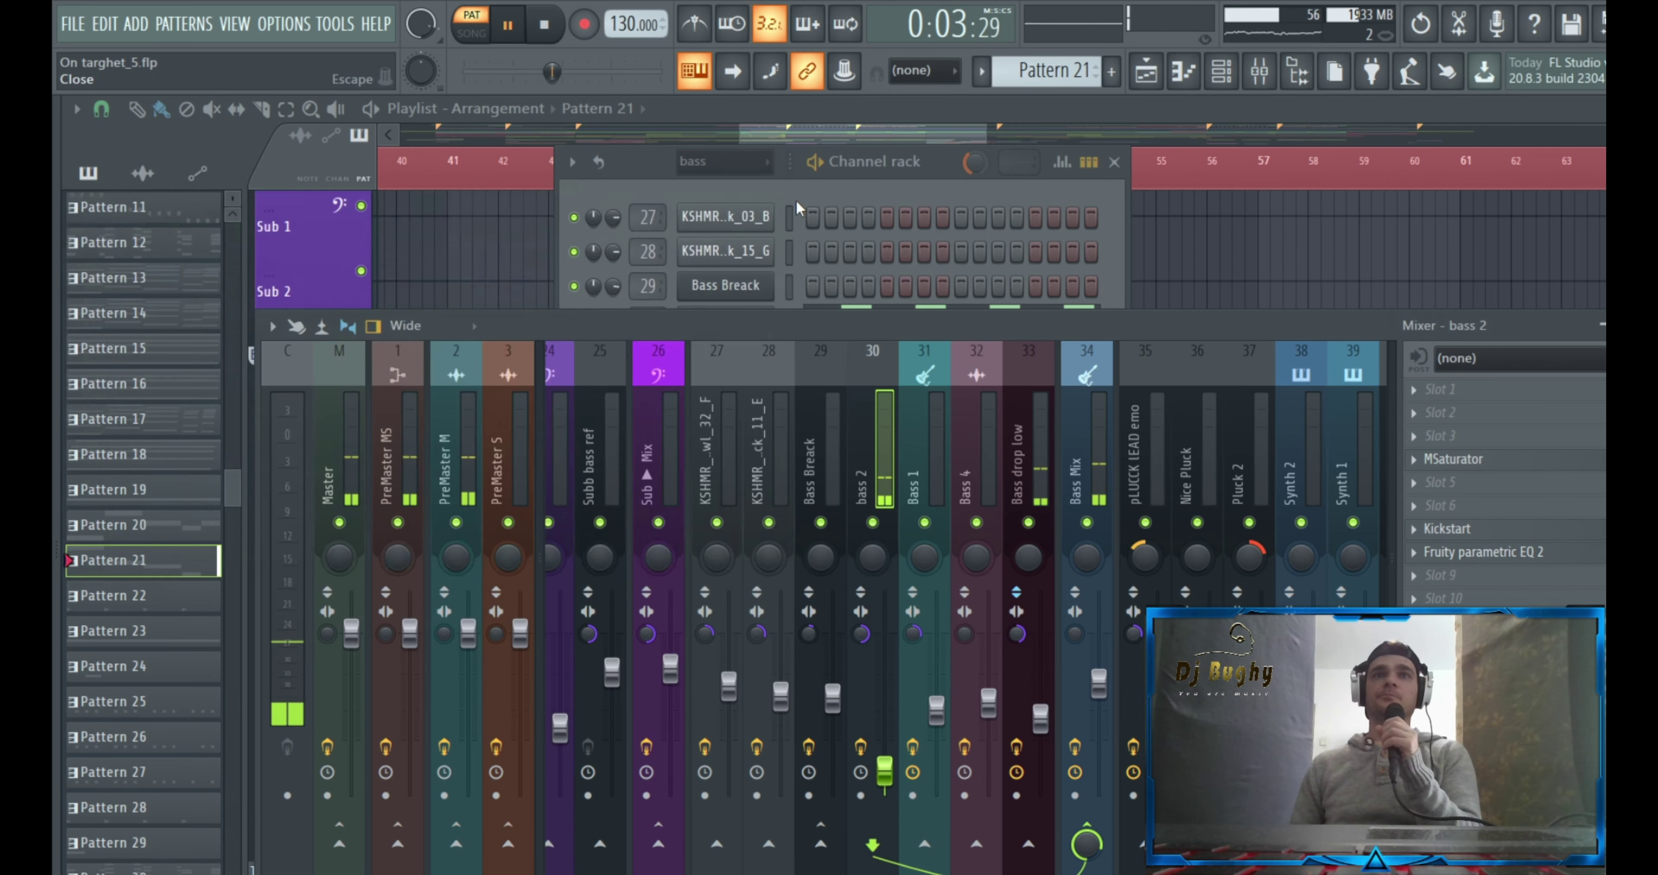
{"action": "left_click", "coordinate": [903, 126]}
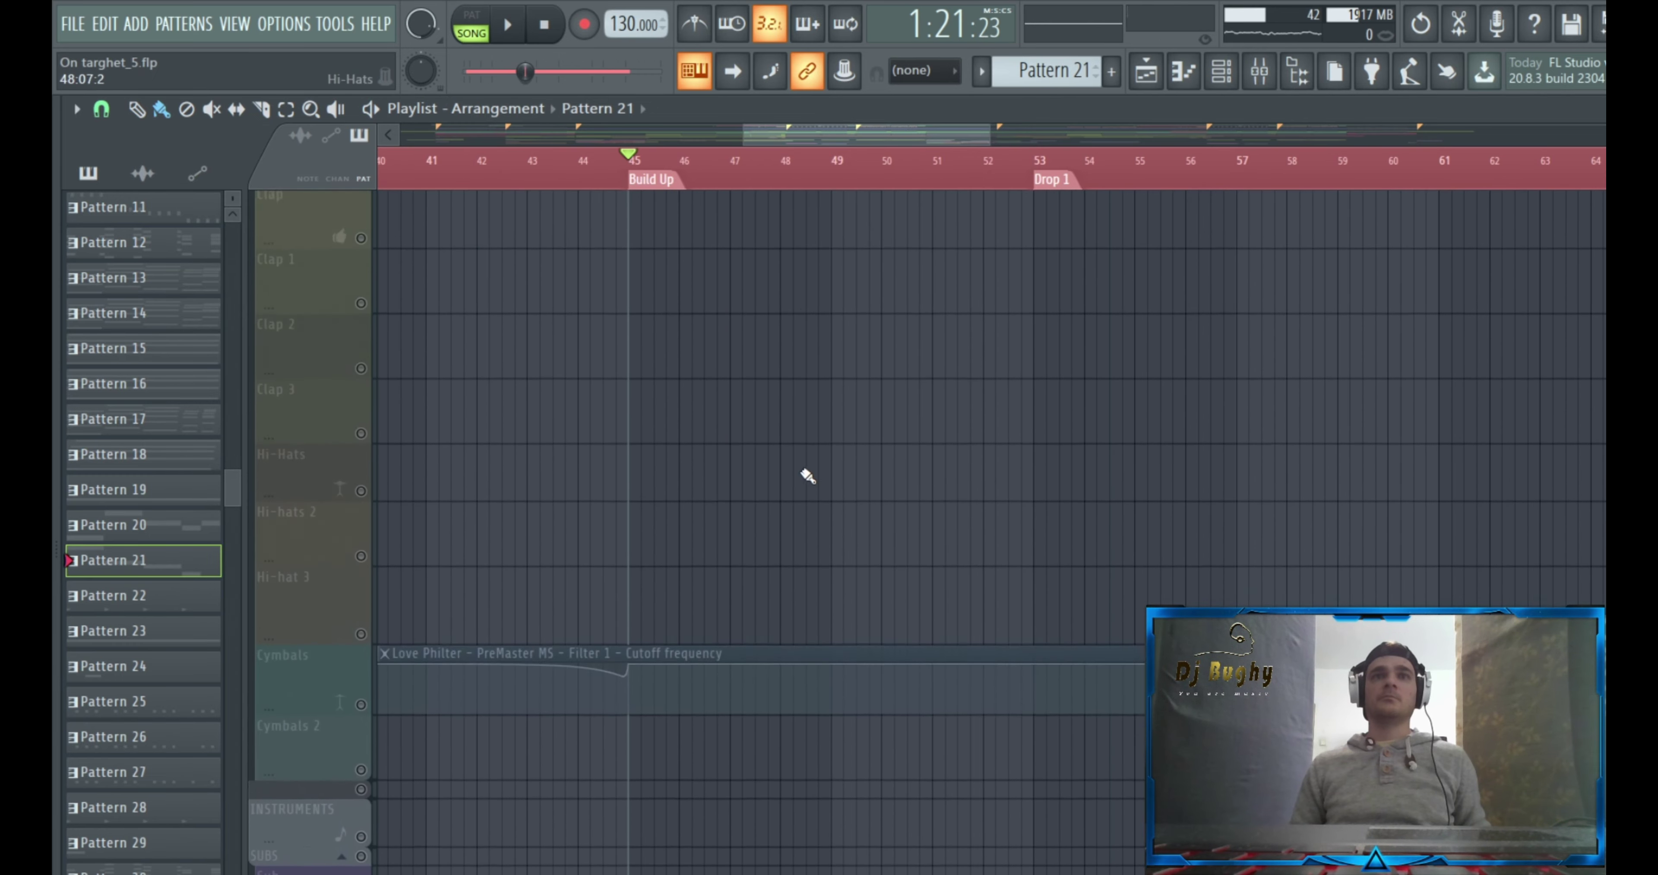
Play the soloed kick and bass tracks from the Build Up marker, look over the arrangement and stop playback
{"action": "scroll", "coordinate": [807, 491], "scroll_direction": "up", "scroll_amount": 10}
{"action": "key", "text": "space"}
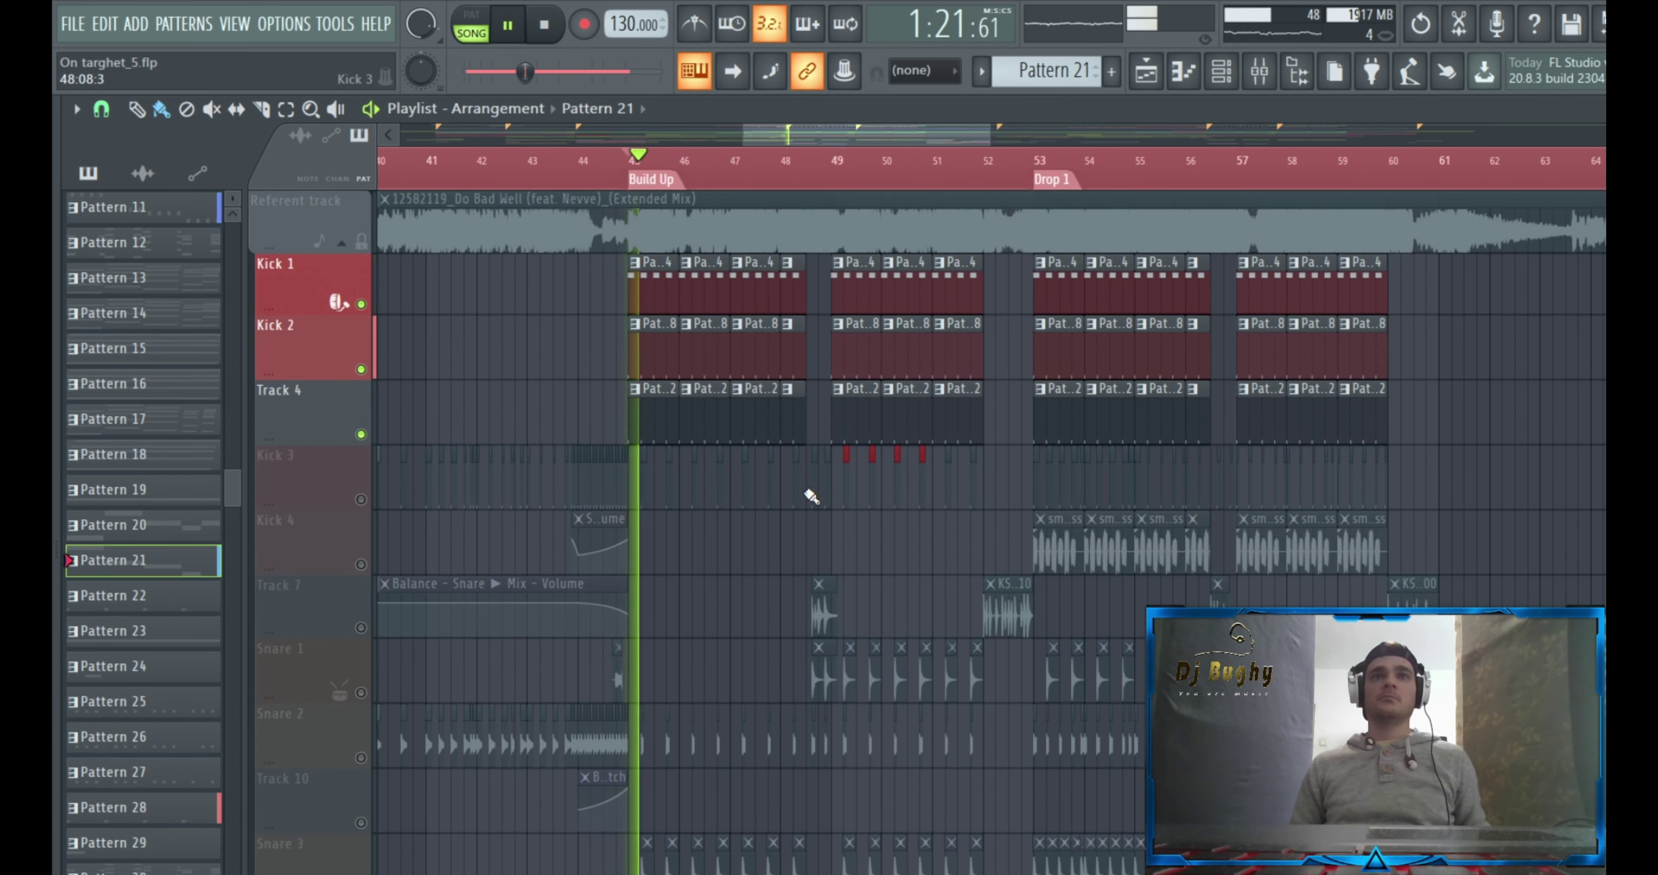
{"action": "scroll", "coordinate": [824, 559], "scroll_direction": "down", "scroll_amount": 2}
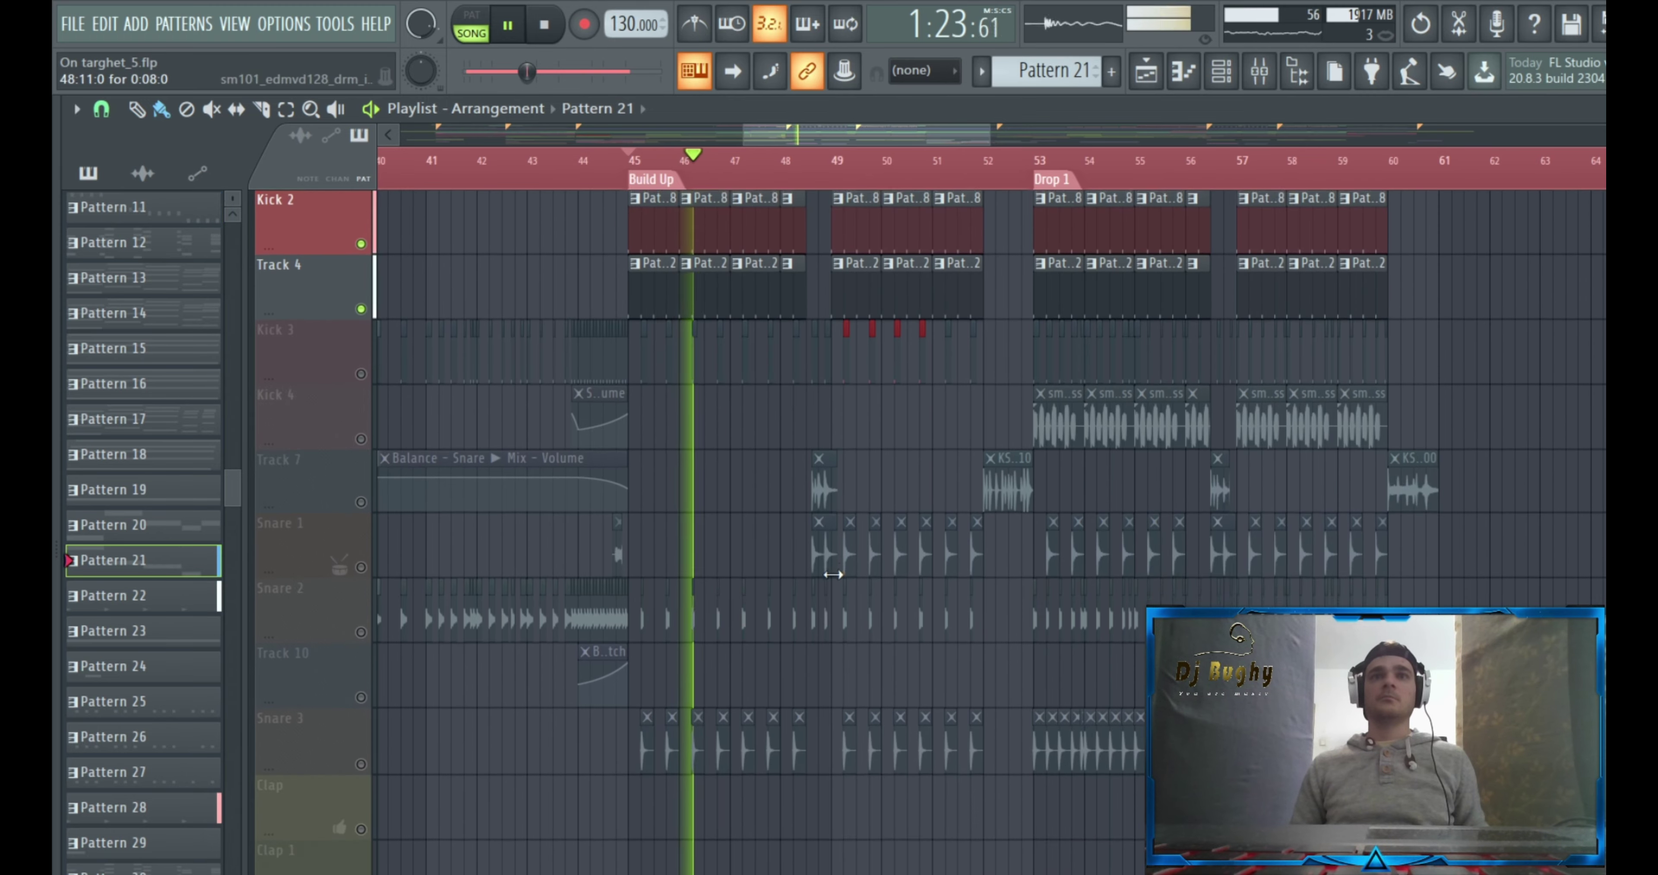
{"action": "scroll", "coordinate": [811, 537], "scroll_direction": "down", "scroll_amount": 15}
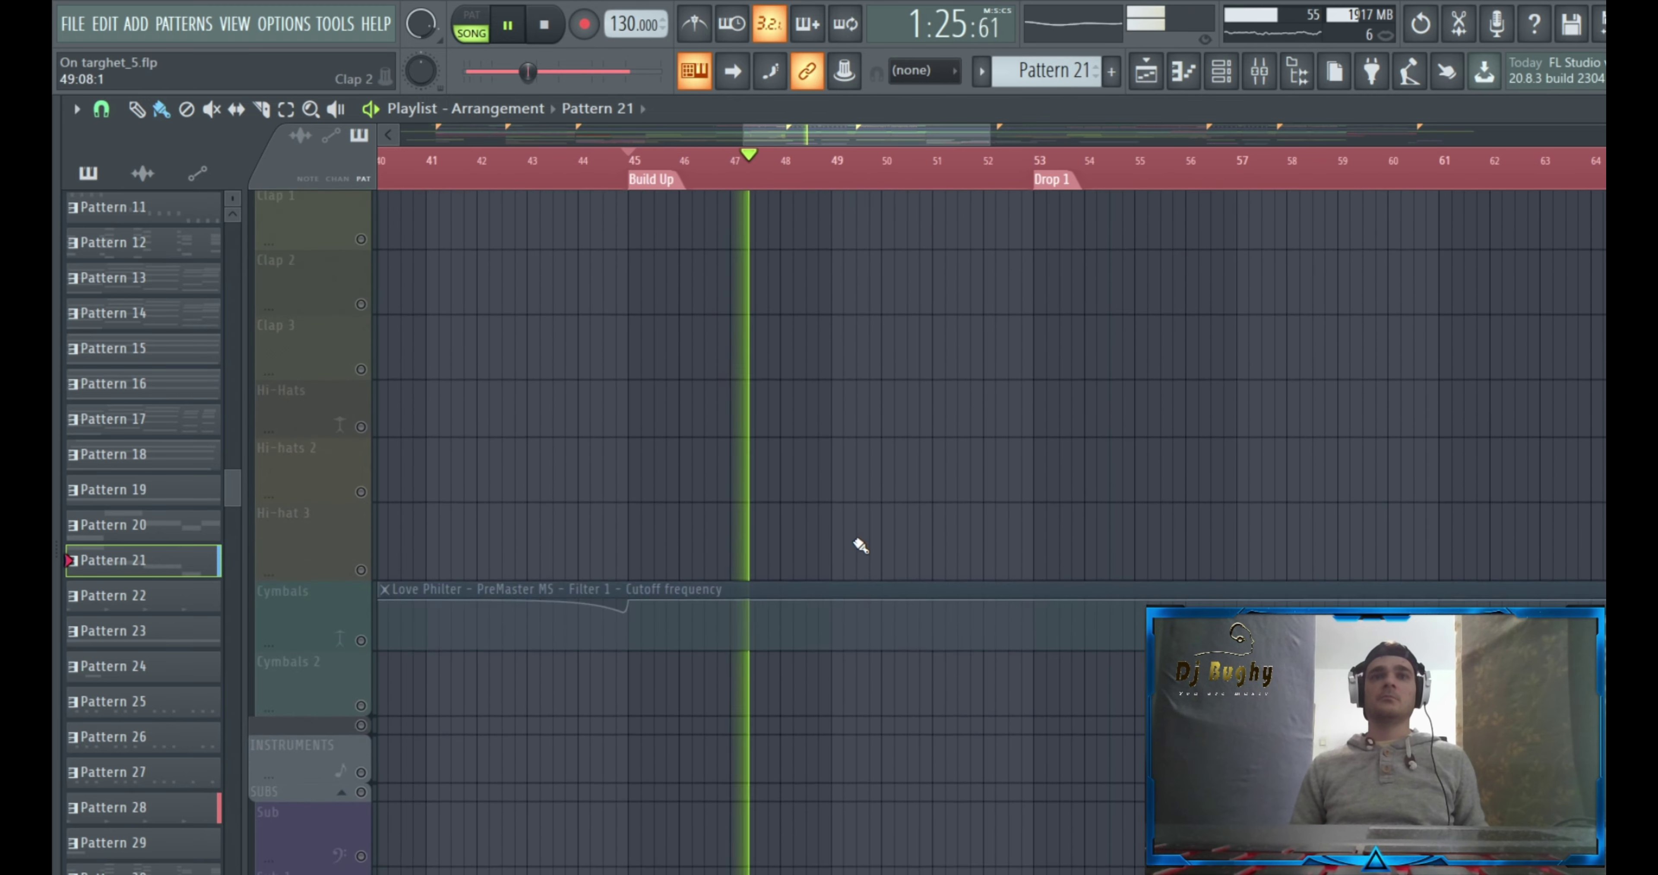
{"action": "scroll", "coordinate": [861, 545], "scroll_direction": "down", "scroll_amount": 3}
{"action": "scroll", "coordinate": [857, 548], "scroll_direction": "up", "scroll_amount": 12}
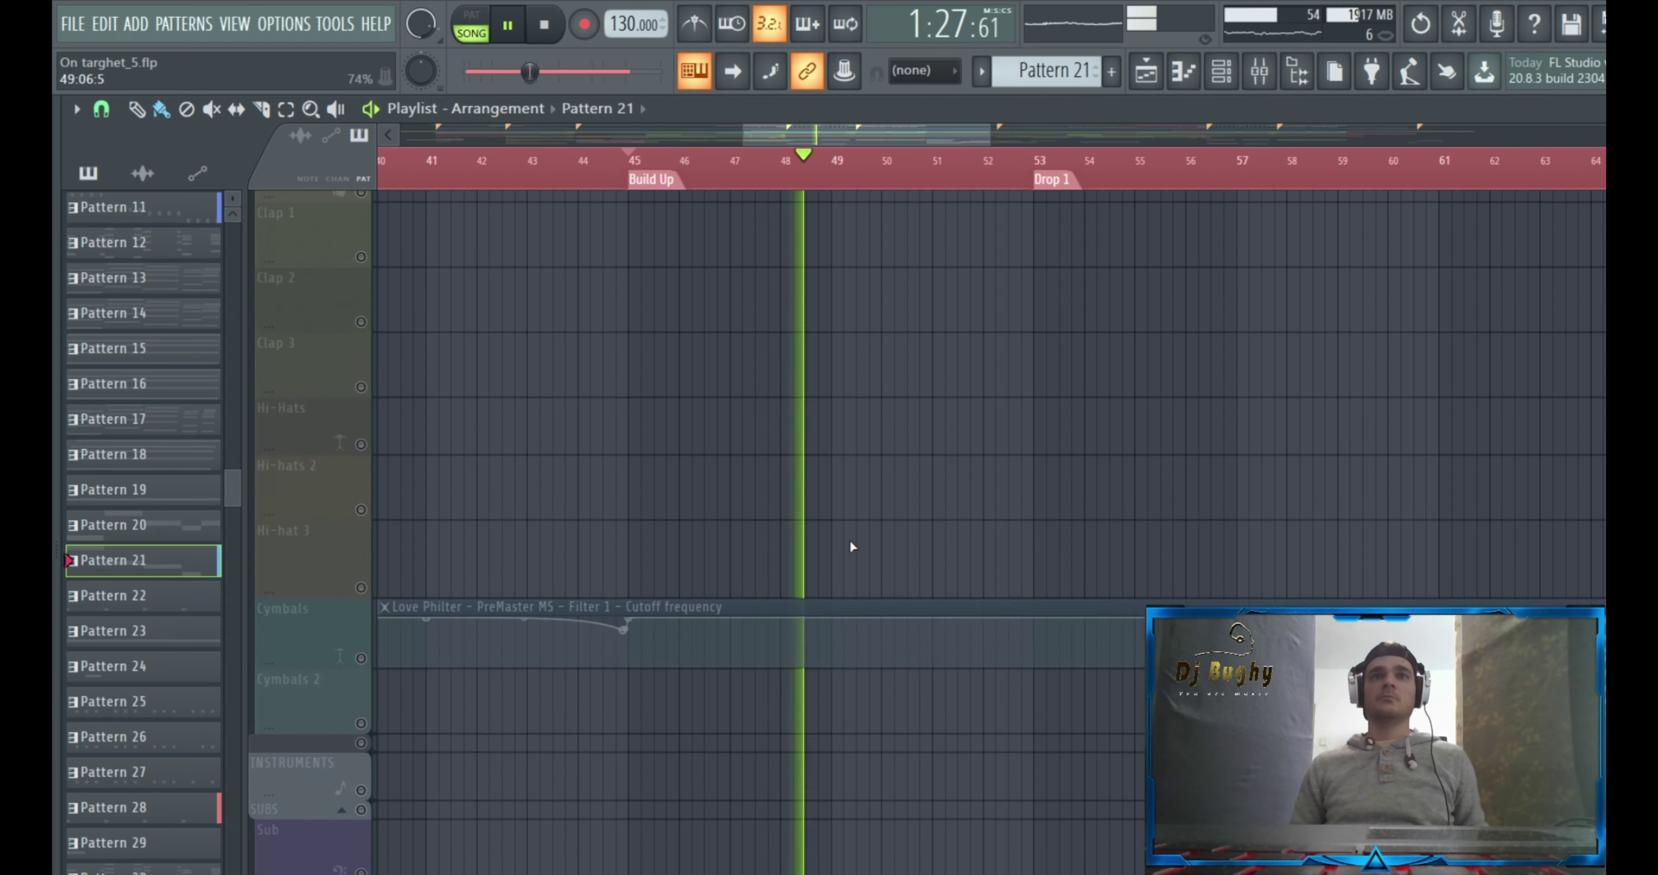
{"action": "scroll", "coordinate": [857, 548], "scroll_direction": "up", "scroll_amount": 6}
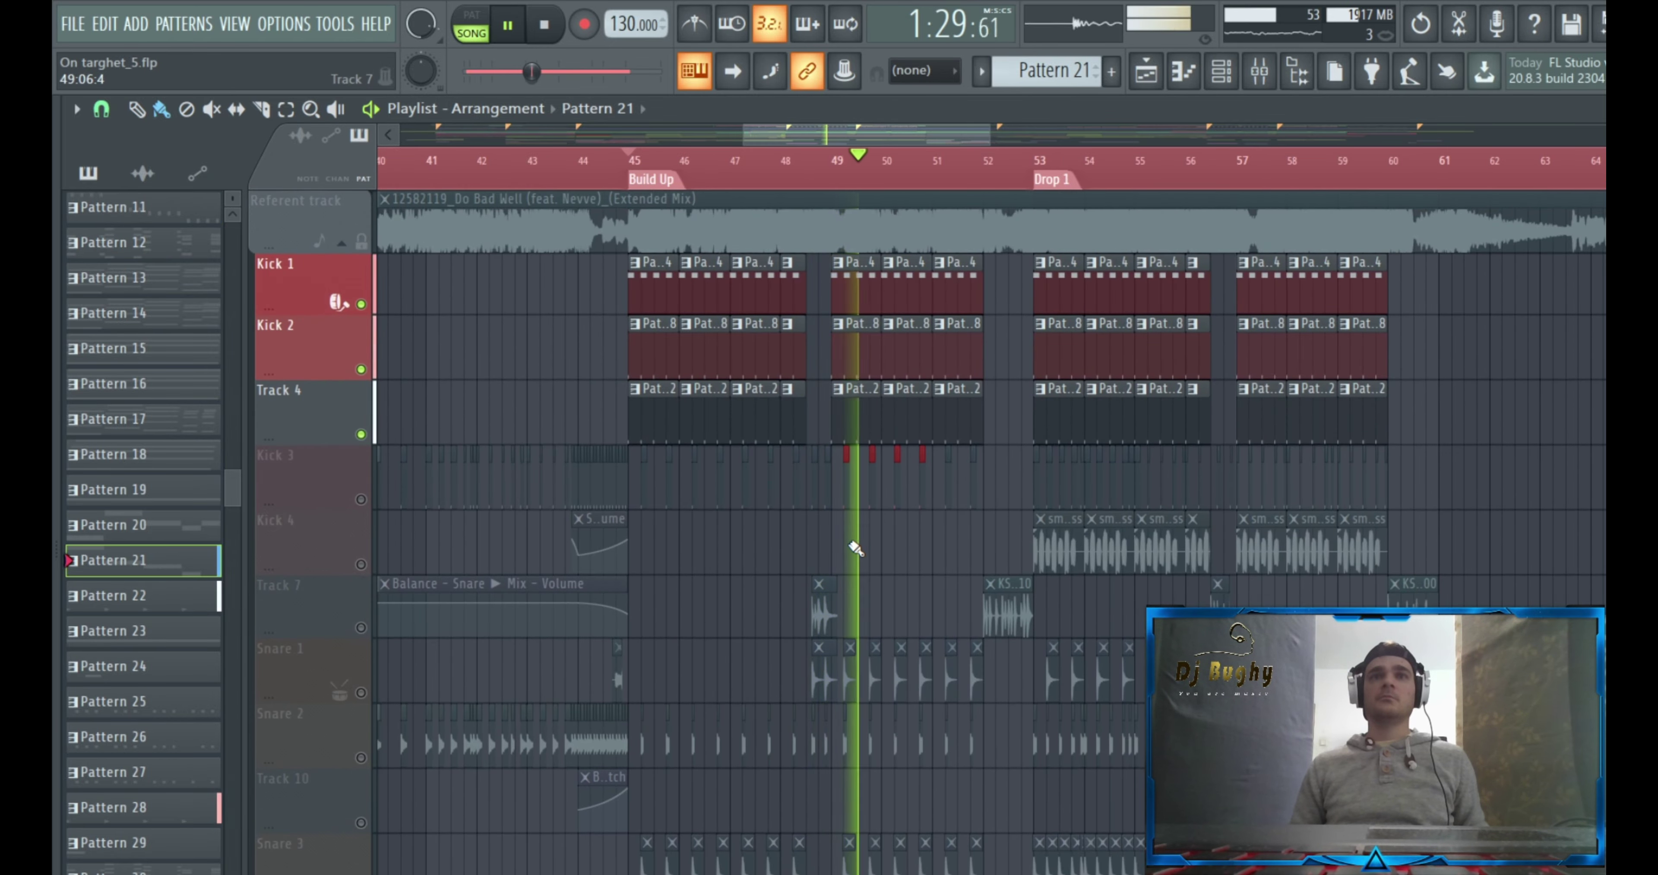
{"action": "scroll", "coordinate": [856, 548], "scroll_direction": "down", "scroll_amount": 2}
{"action": "scroll", "coordinate": [856, 548], "scroll_direction": "down", "scroll_amount": 20}
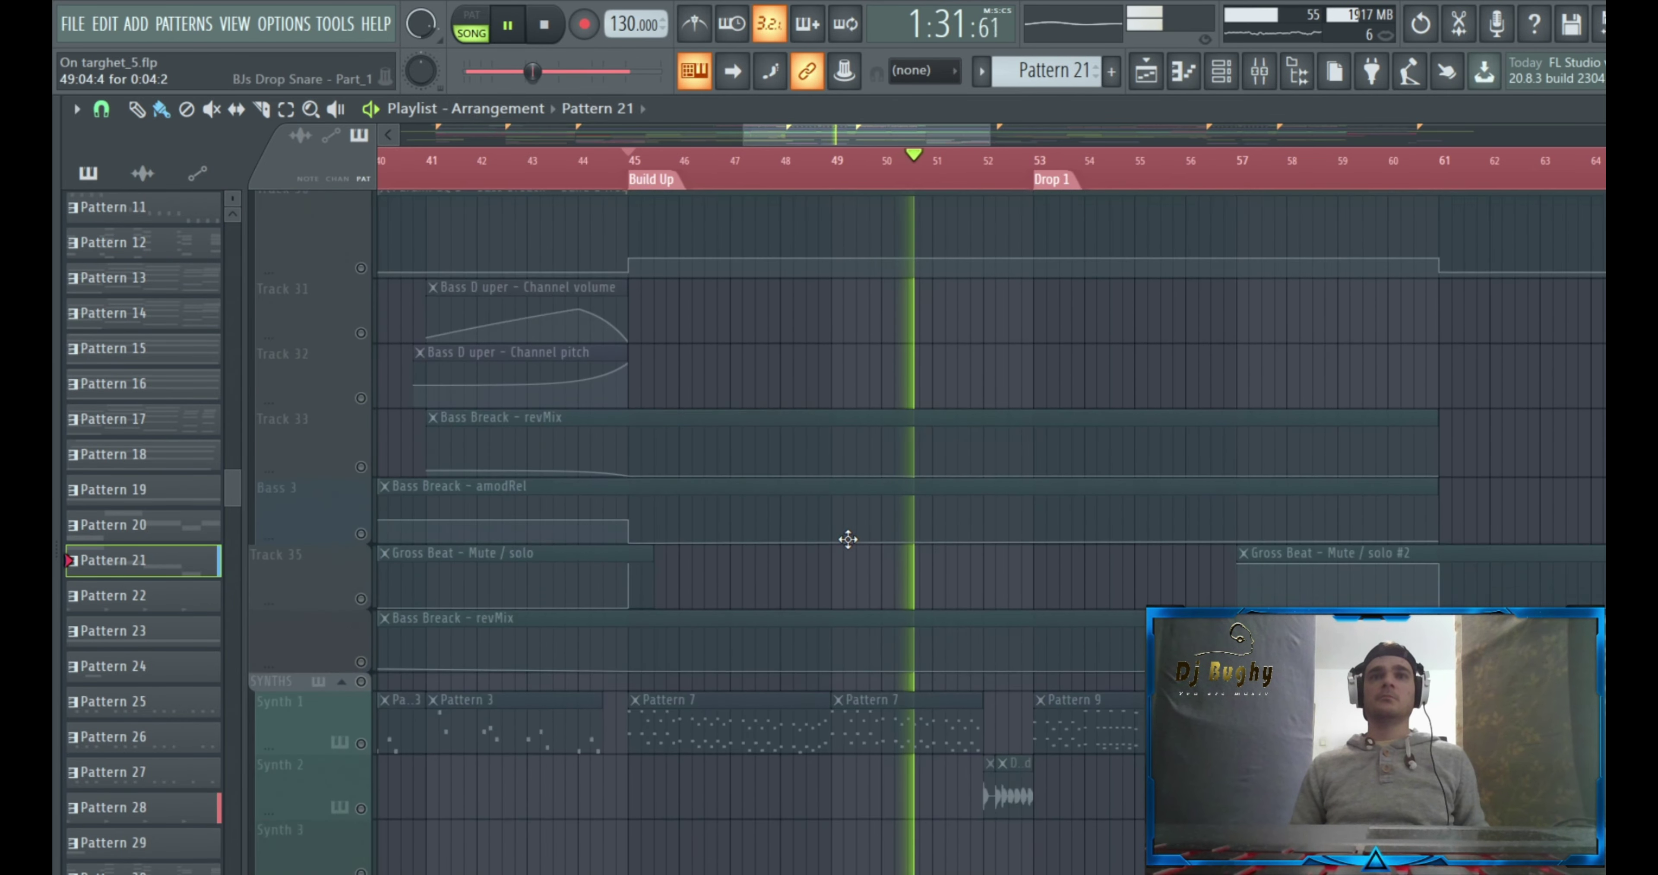
{"action": "key", "text": "space"}
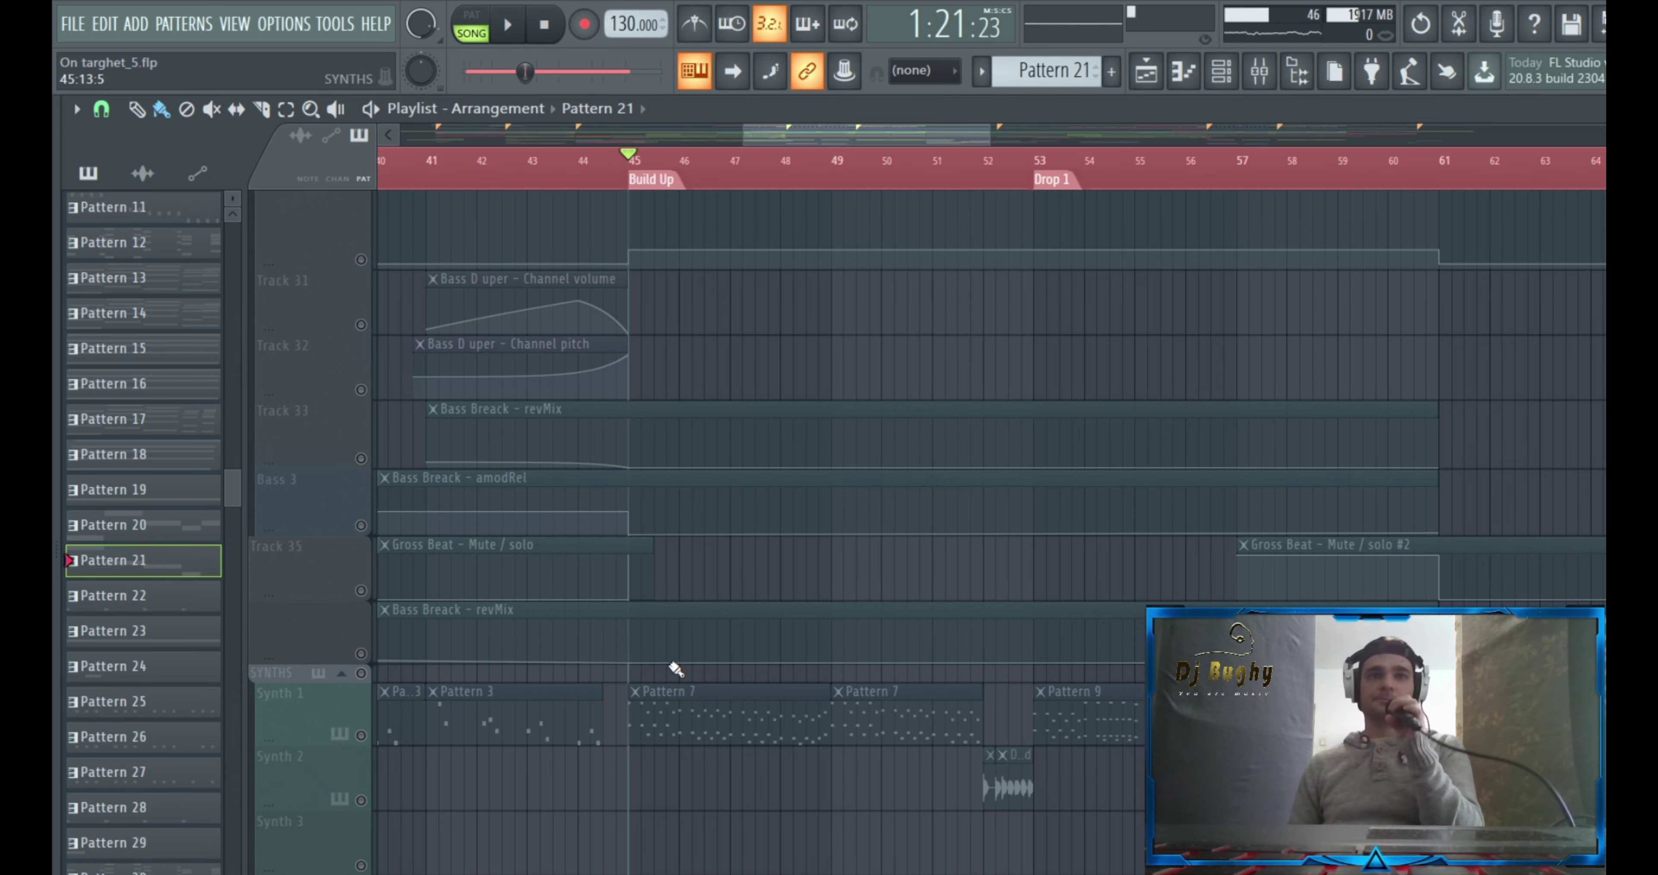
View the Lead nice notes of Pattern 7 in the piano roll, then play the pattern with its synth channels shown
{"action": "scroll", "coordinate": [608, 581], "scroll_direction": "up", "scroll_amount": 3}
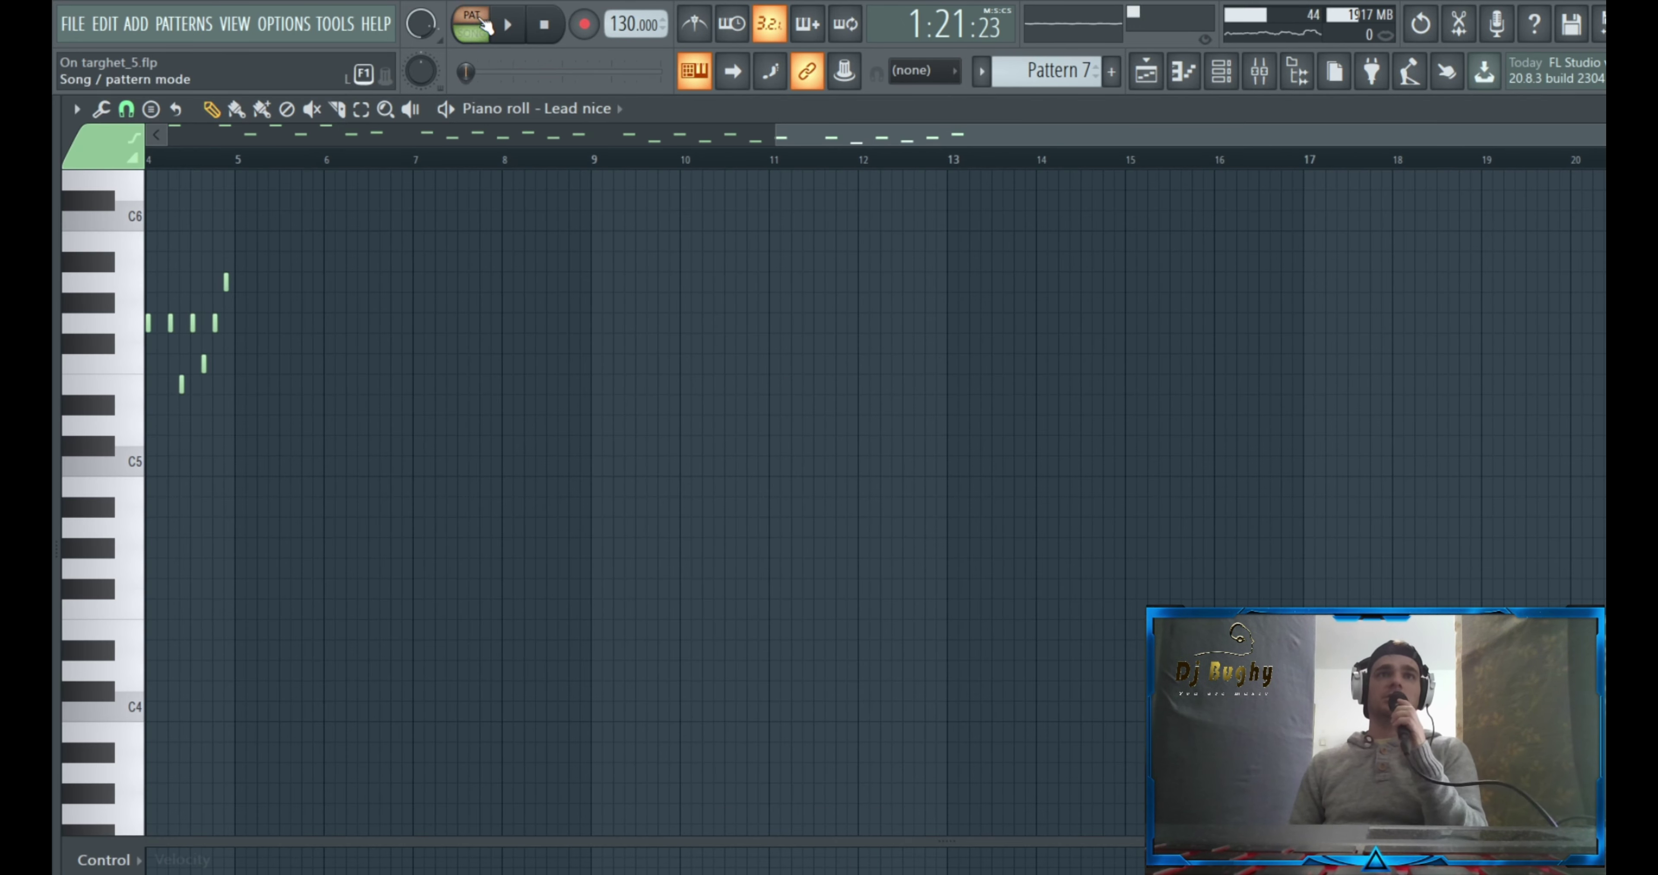
{"action": "left_click", "coordinate": [1222, 71]}
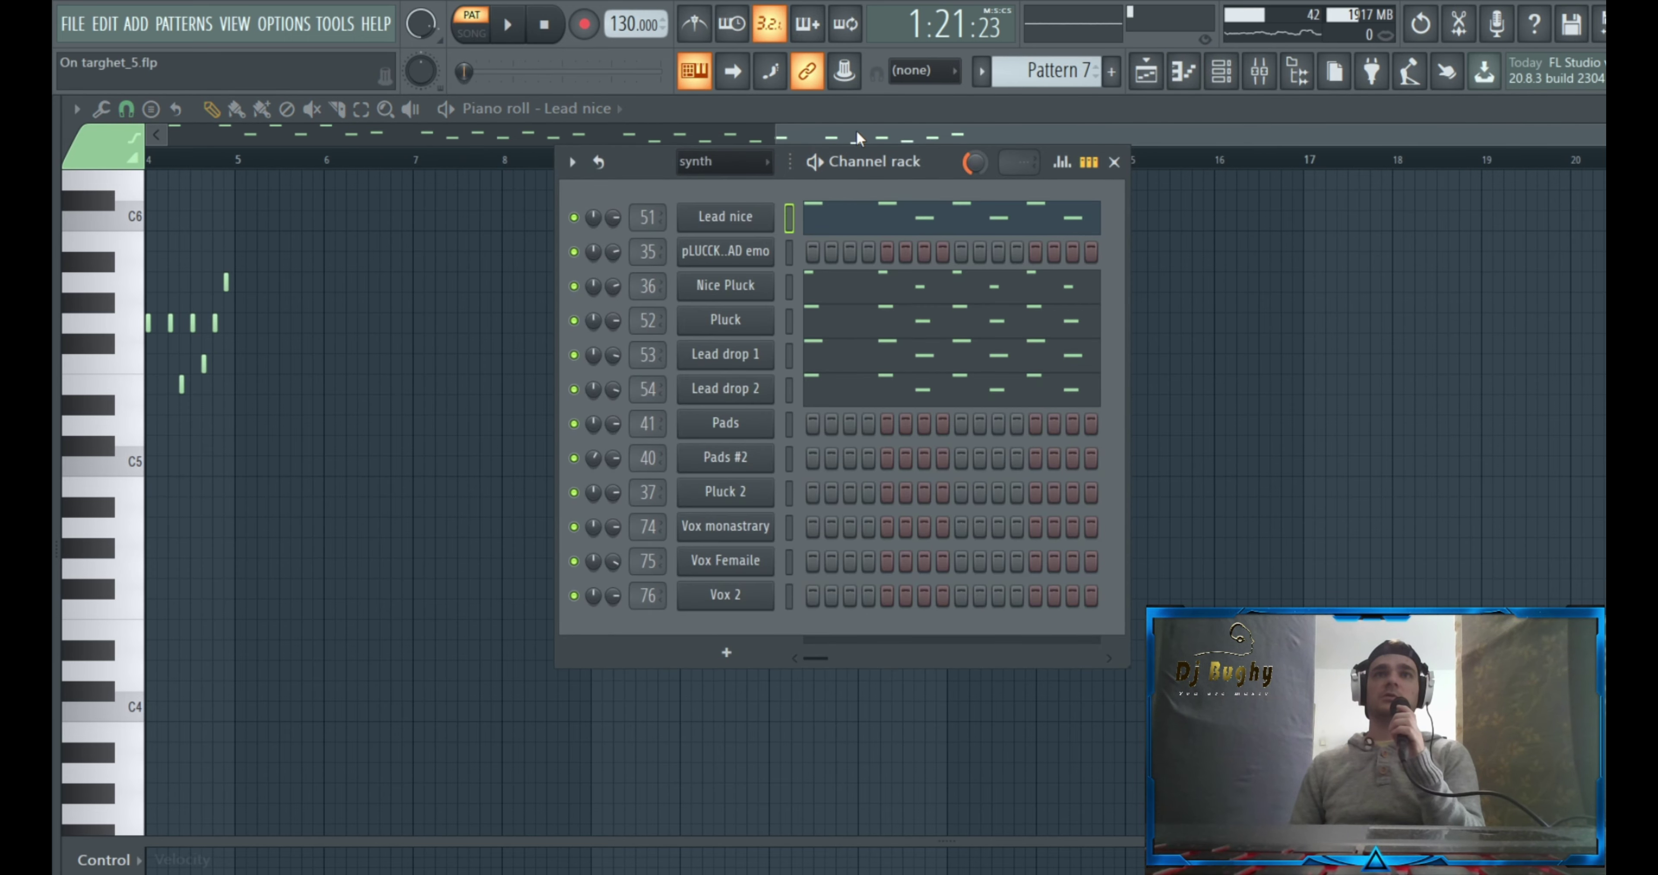
{"action": "left_click_drag", "start_coordinate": [860, 138], "coordinate": [193, 143]}
{"action": "key", "text": "Escape"}
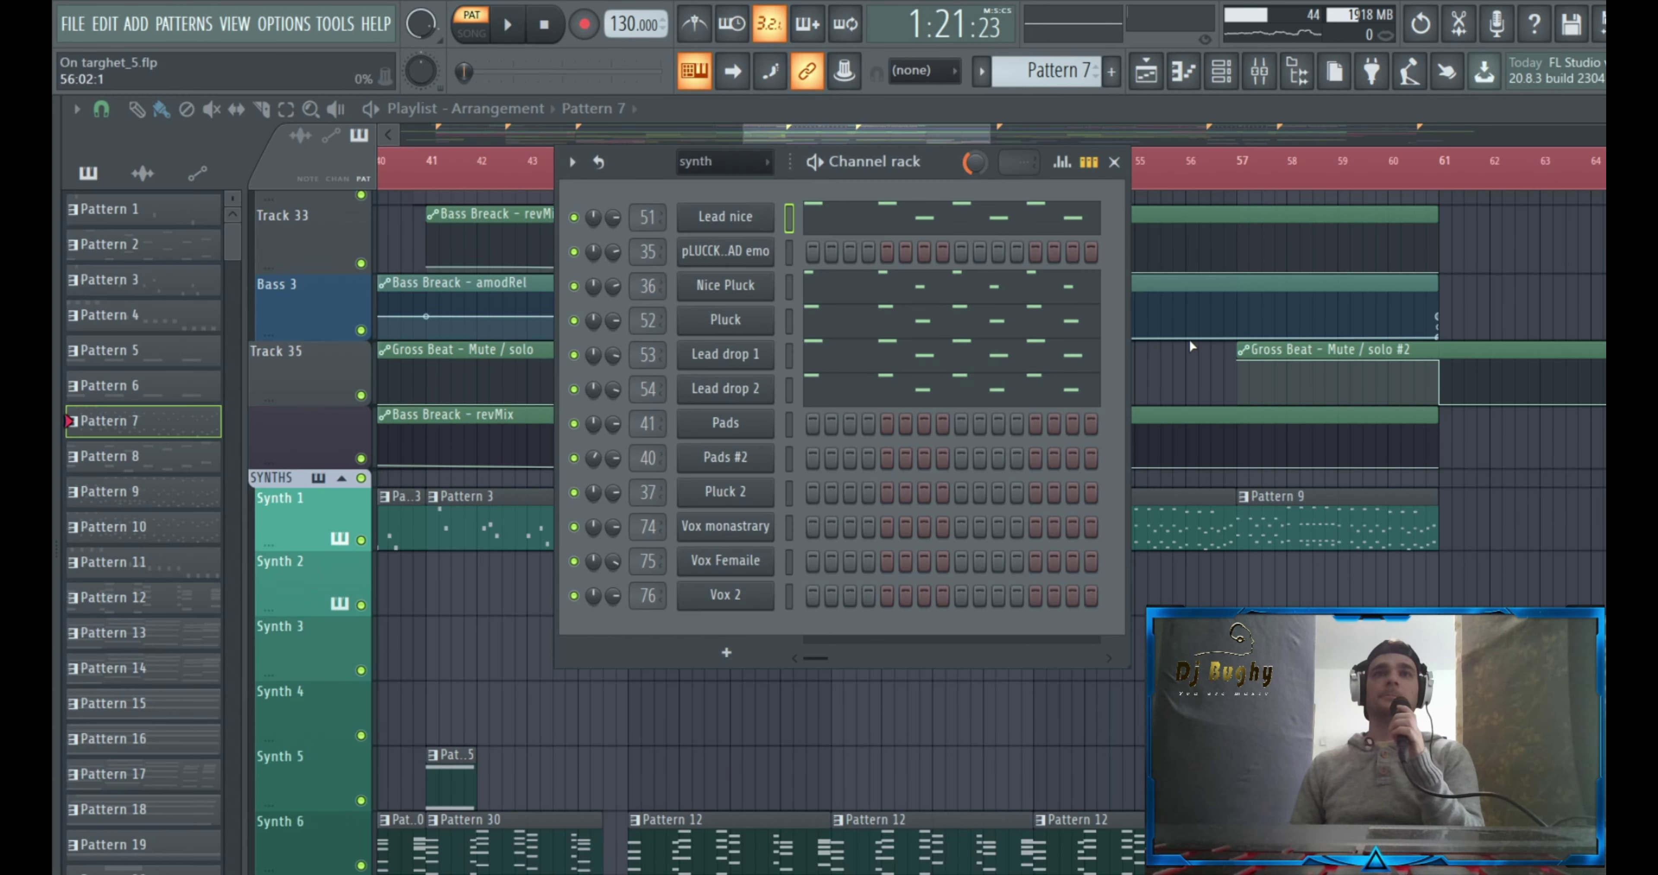
{"action": "left_click", "coordinate": [510, 26]}
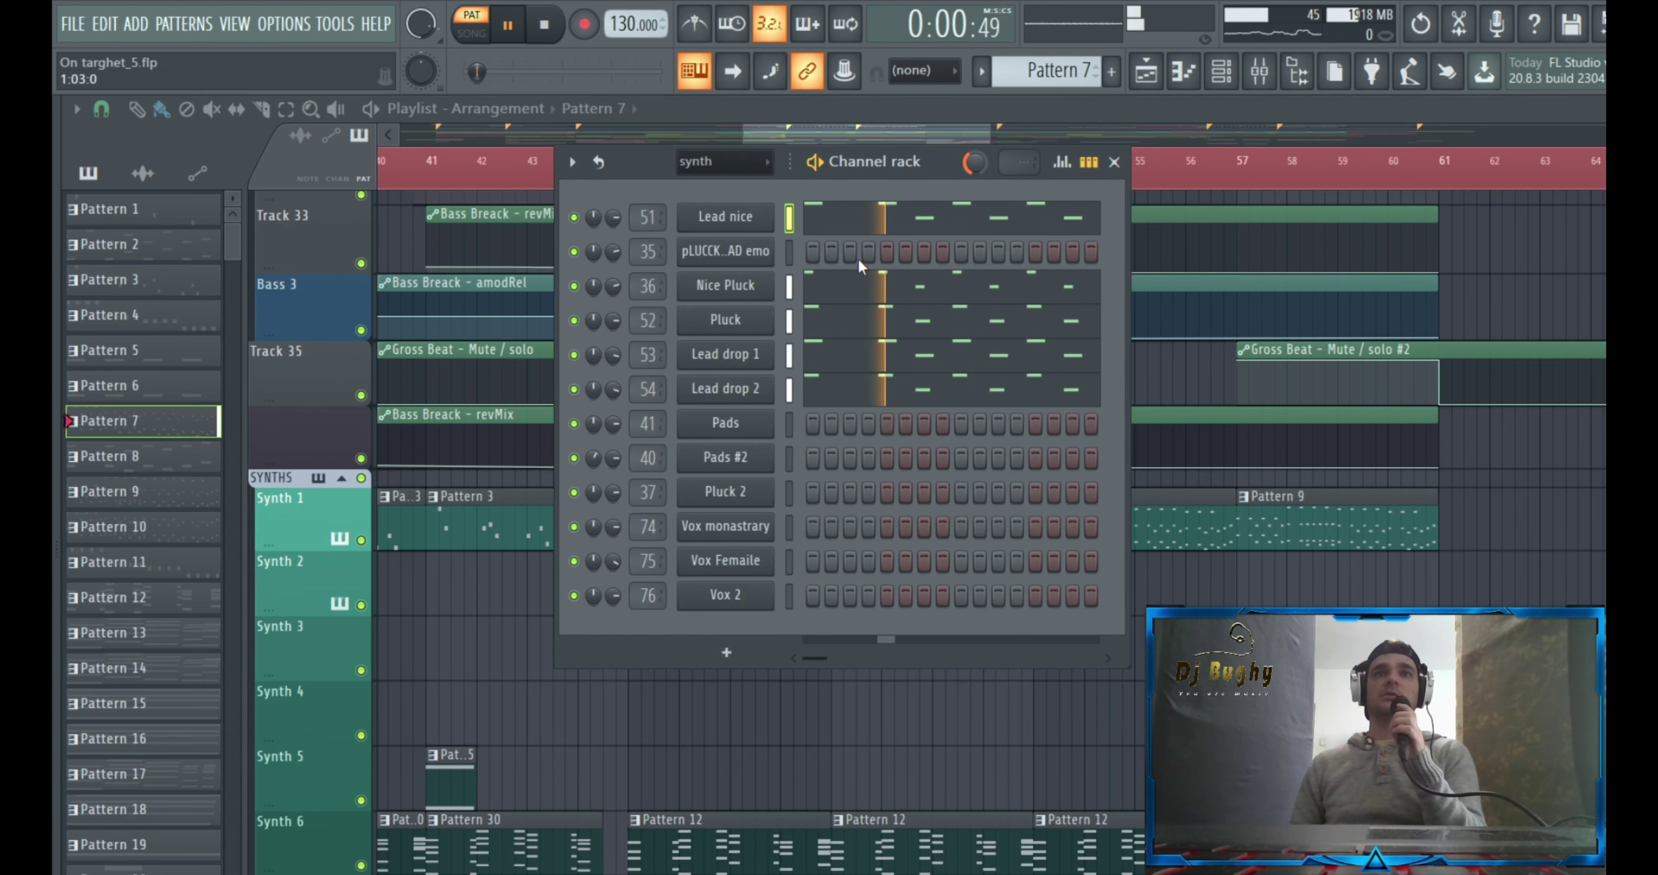
Review the lead and pluck mixer tracks while Pattern 7 plays, then close the mixer
{"action": "left_click_drag", "start_coordinate": [873, 138], "coordinate": [862, 125]}
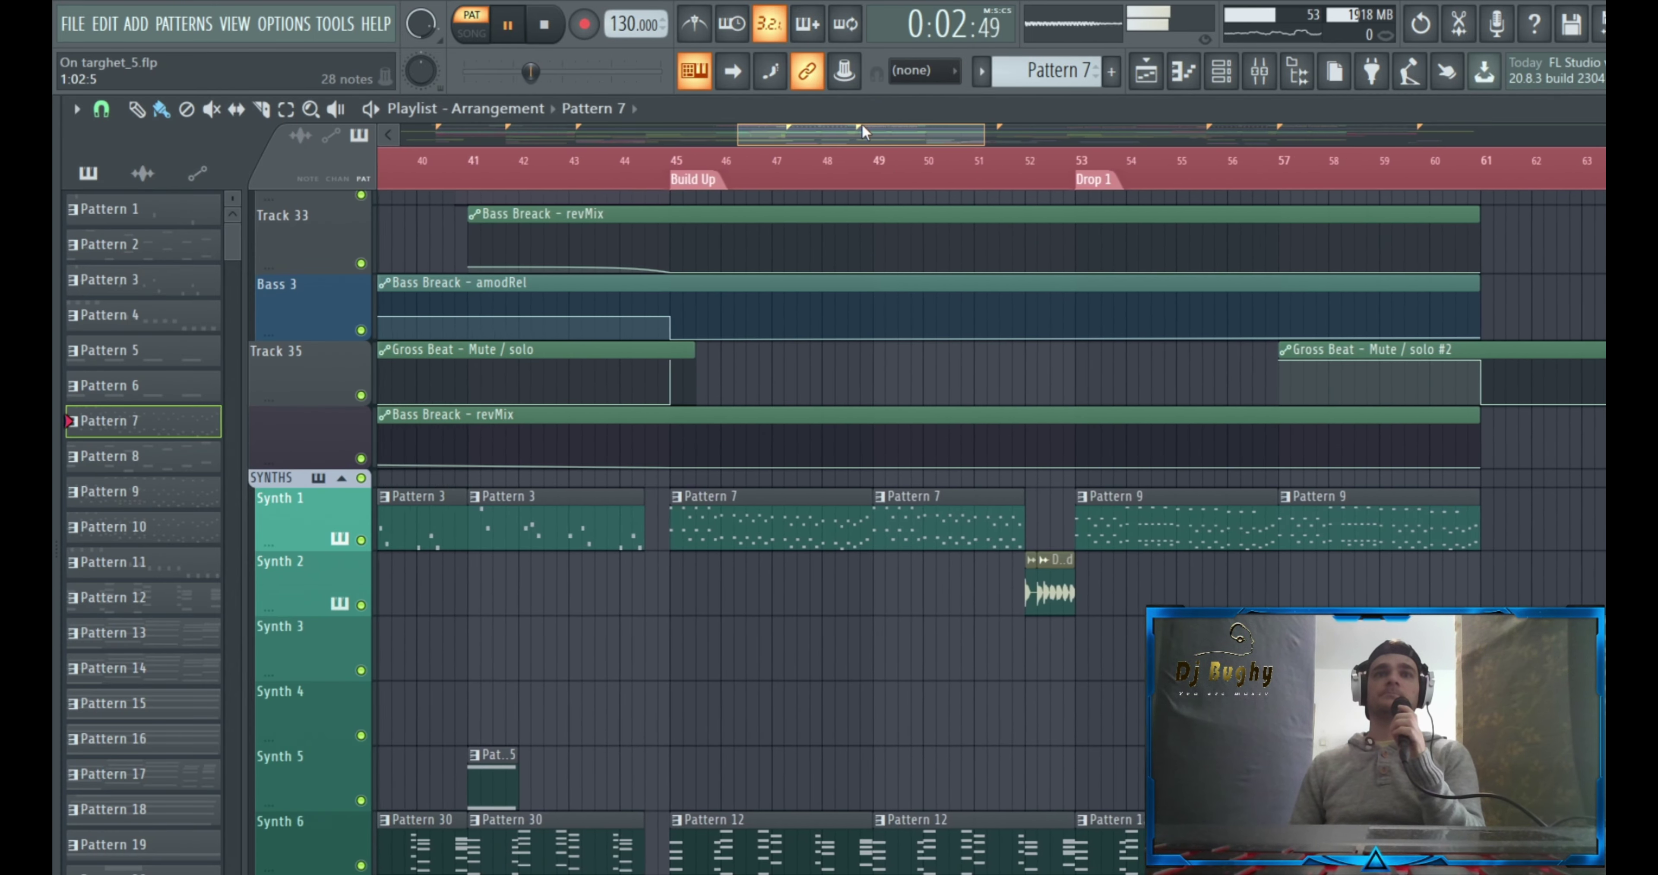
{"action": "scroll", "coordinate": [805, 767], "scroll_direction": "up", "scroll_amount": 5}
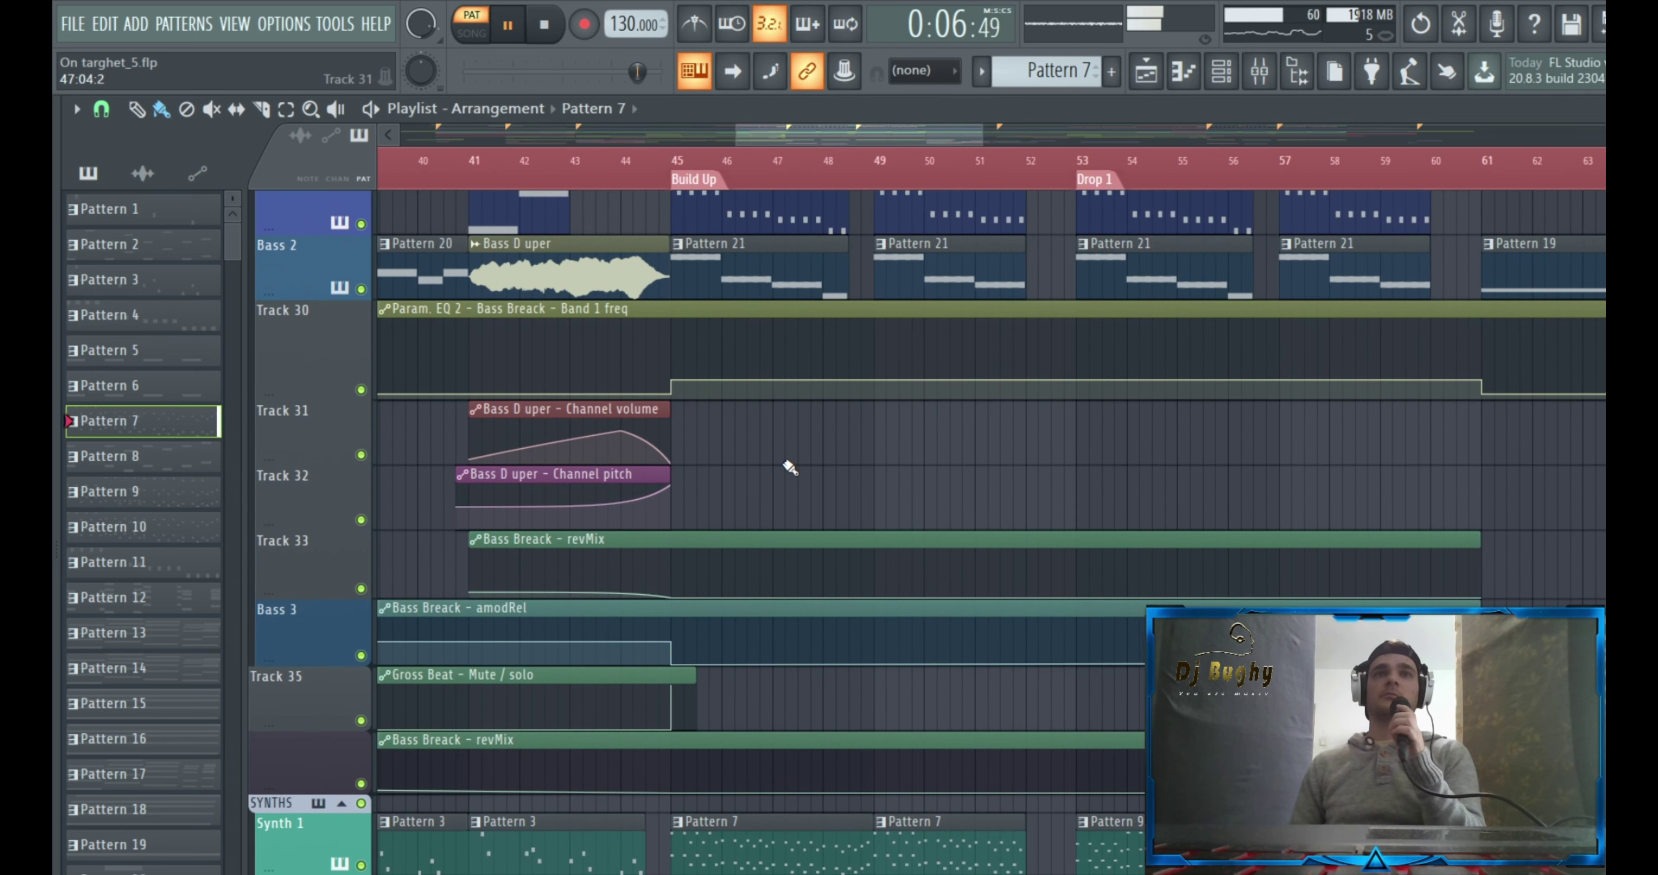
{"action": "scroll", "coordinate": [787, 465], "scroll_direction": "up", "scroll_amount": 4}
{"action": "scroll", "coordinate": [779, 469], "scroll_direction": "down", "scroll_amount": 4}
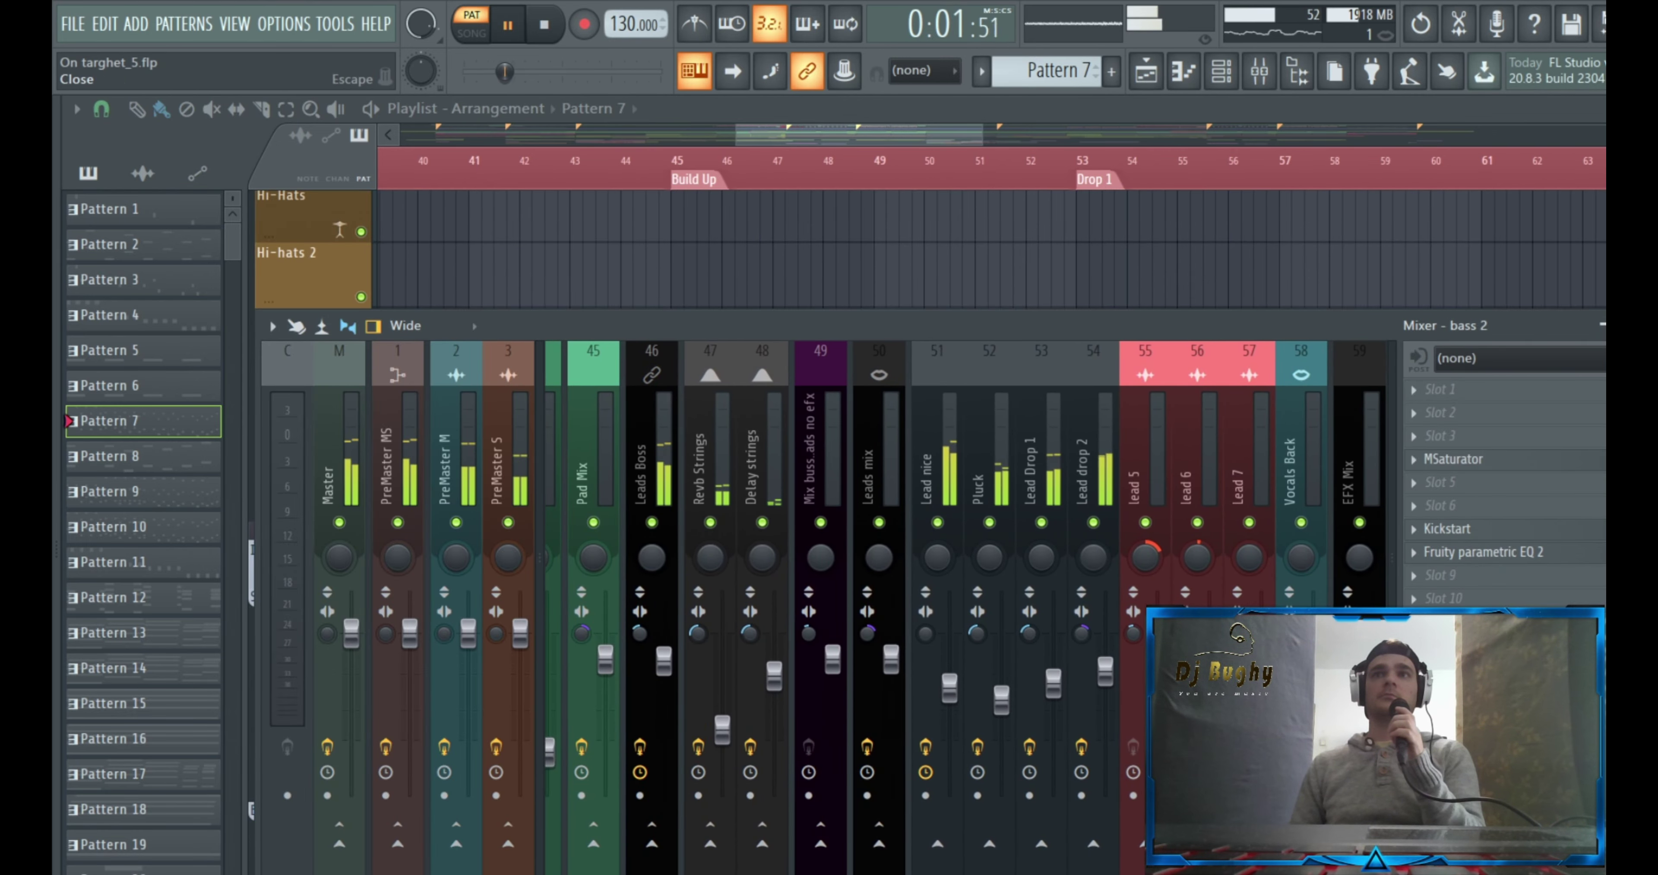
{"action": "left_click", "coordinate": [1645, 326]}
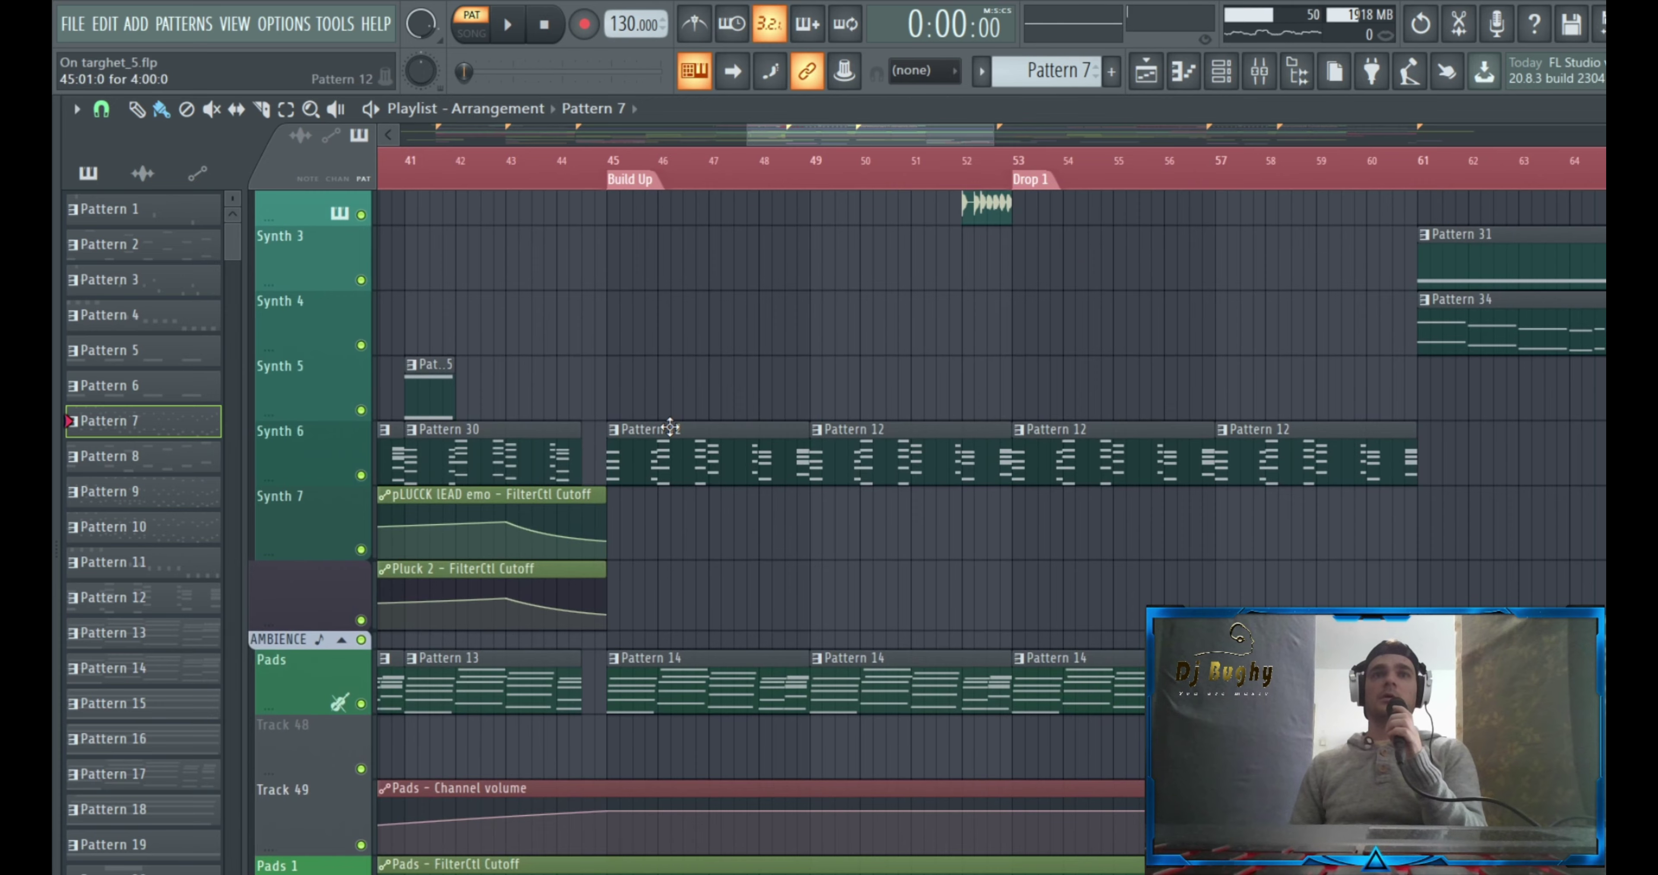
Solo the Synth 6 and Pads playlist tracks and play them from the Build Up marker
{"action": "scroll", "coordinate": [678, 584], "scroll_direction": "down", "scroll_amount": 6}
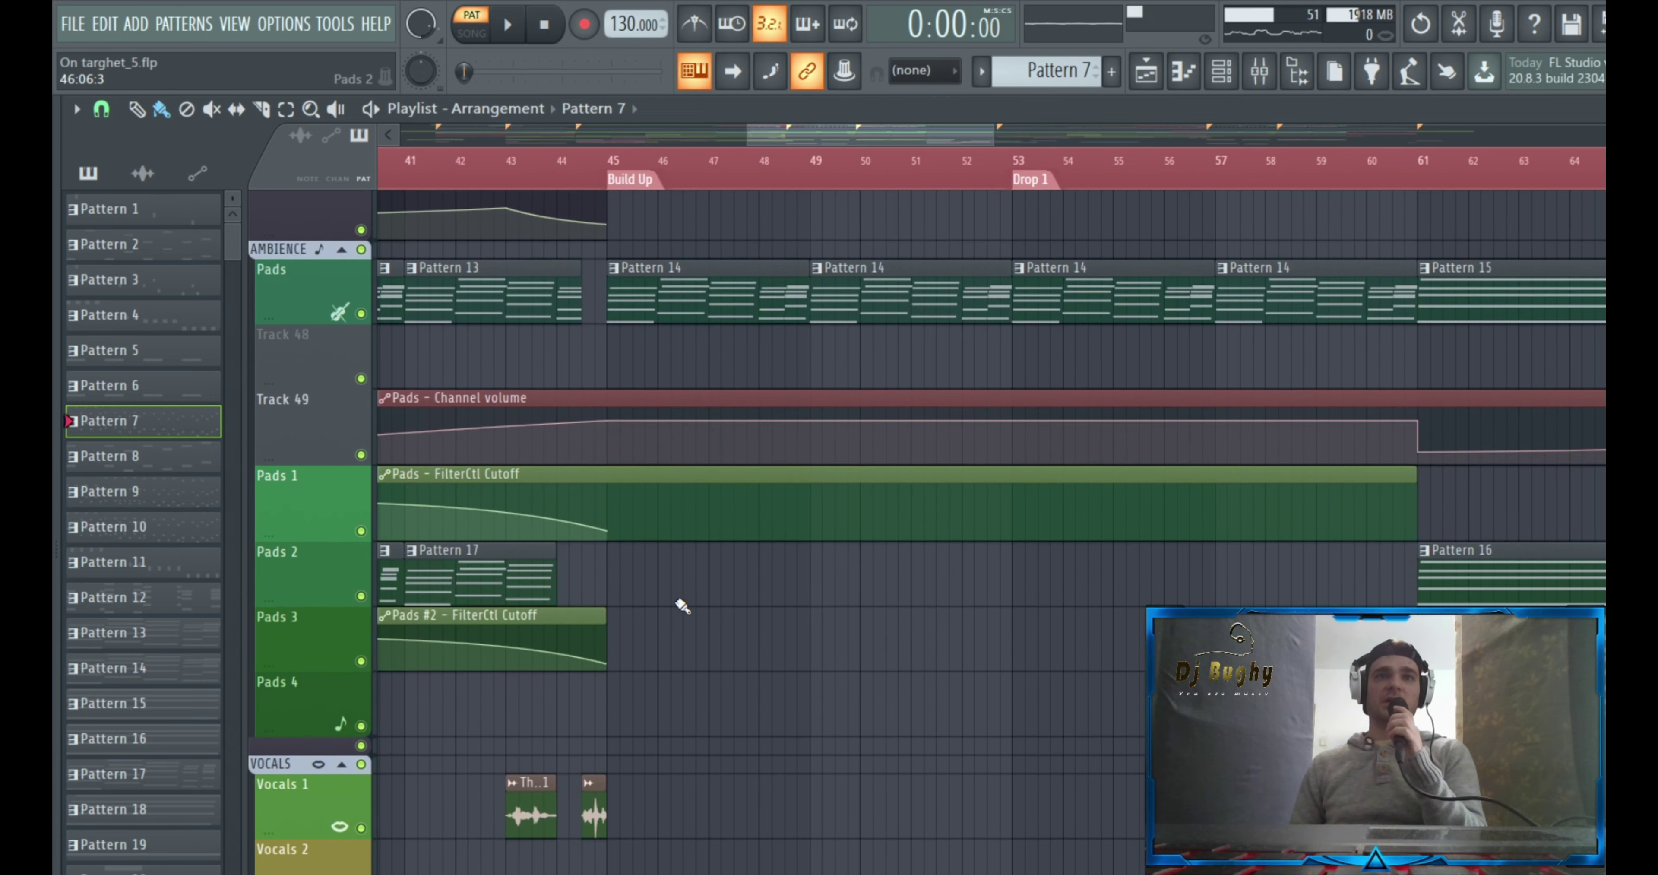
{"action": "scroll", "coordinate": [673, 515], "scroll_direction": "up", "scroll_amount": 5}
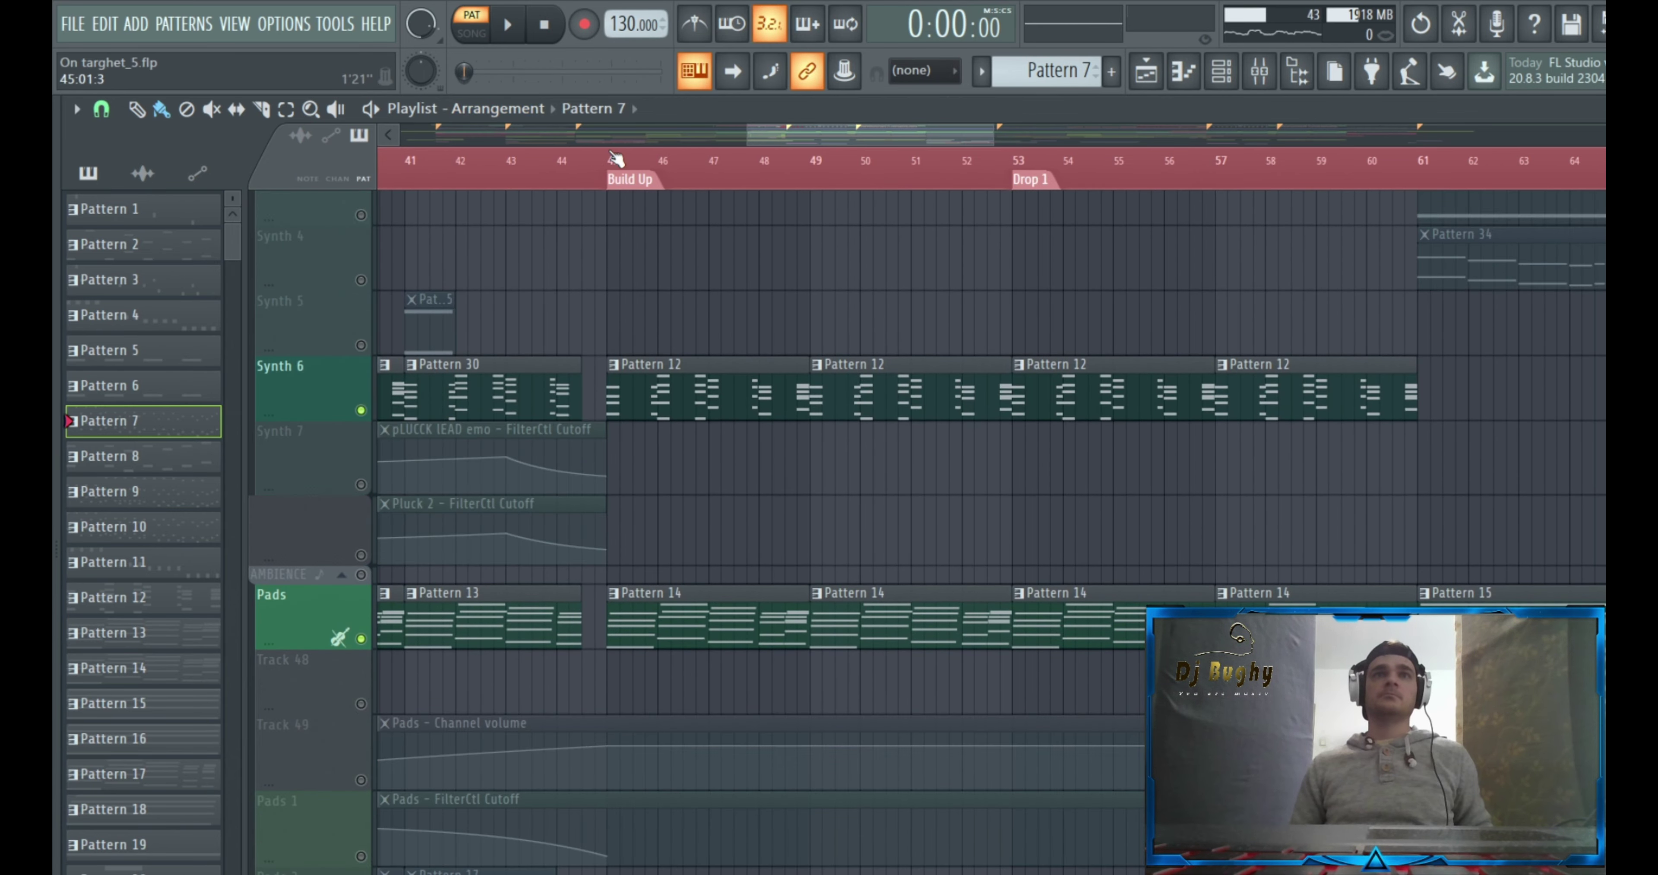
{"action": "left_click", "coordinate": [622, 168]}
{"action": "key", "text": "space"}
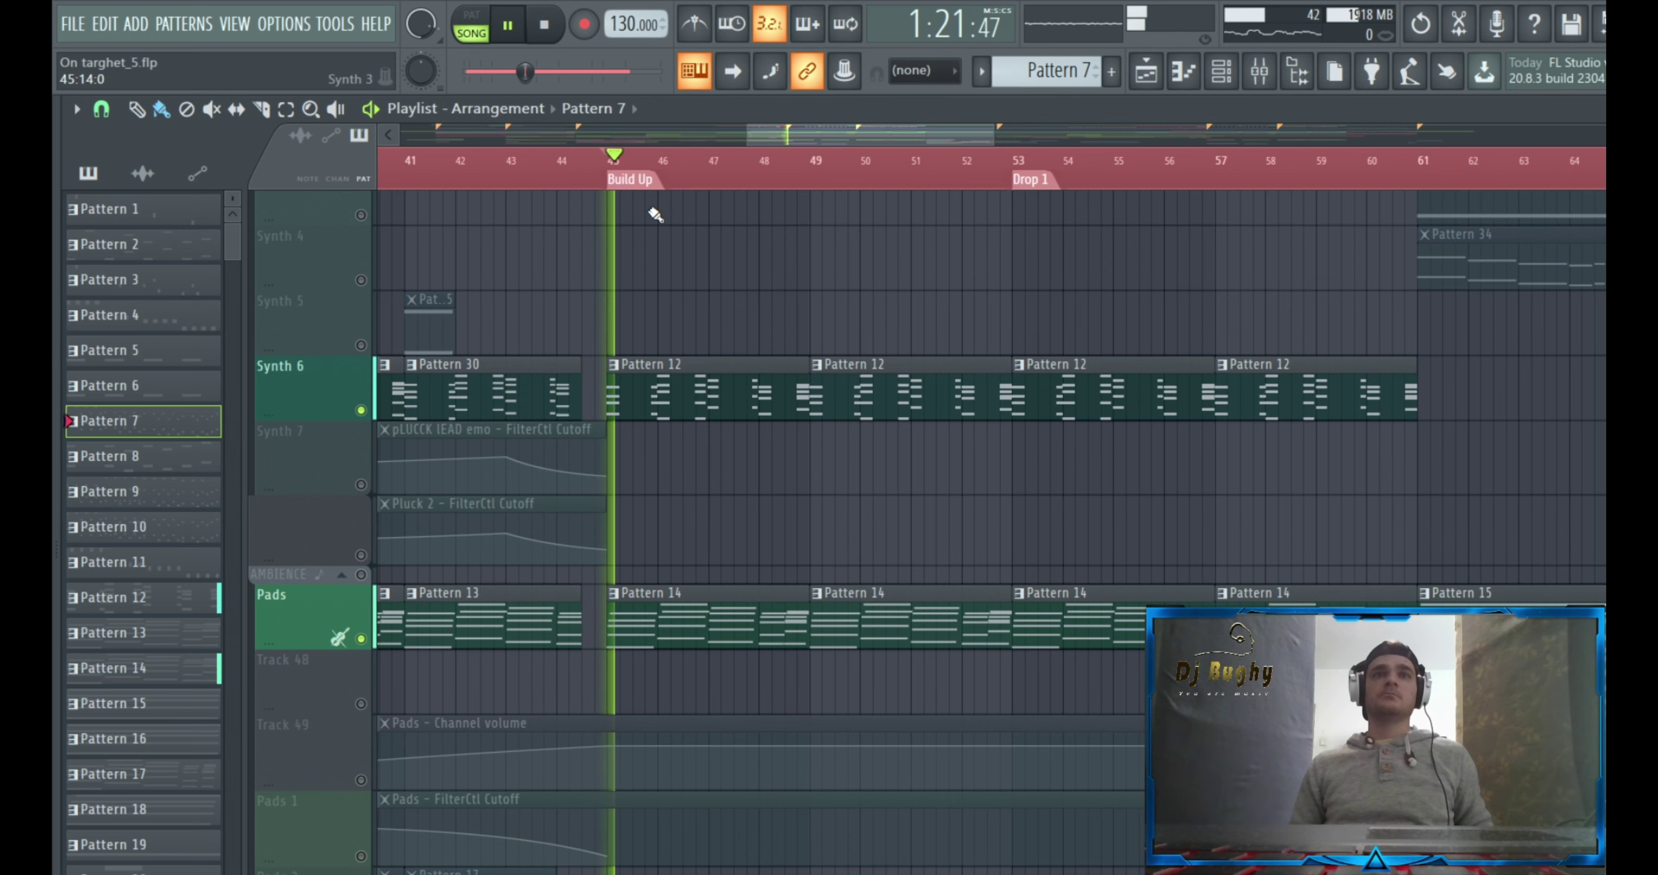
Unmute Track 49 and Pads 1 so the pad volume and filter cutoff automation plays with the soloed tracks
{"action": "left_click", "coordinate": [361, 779]}
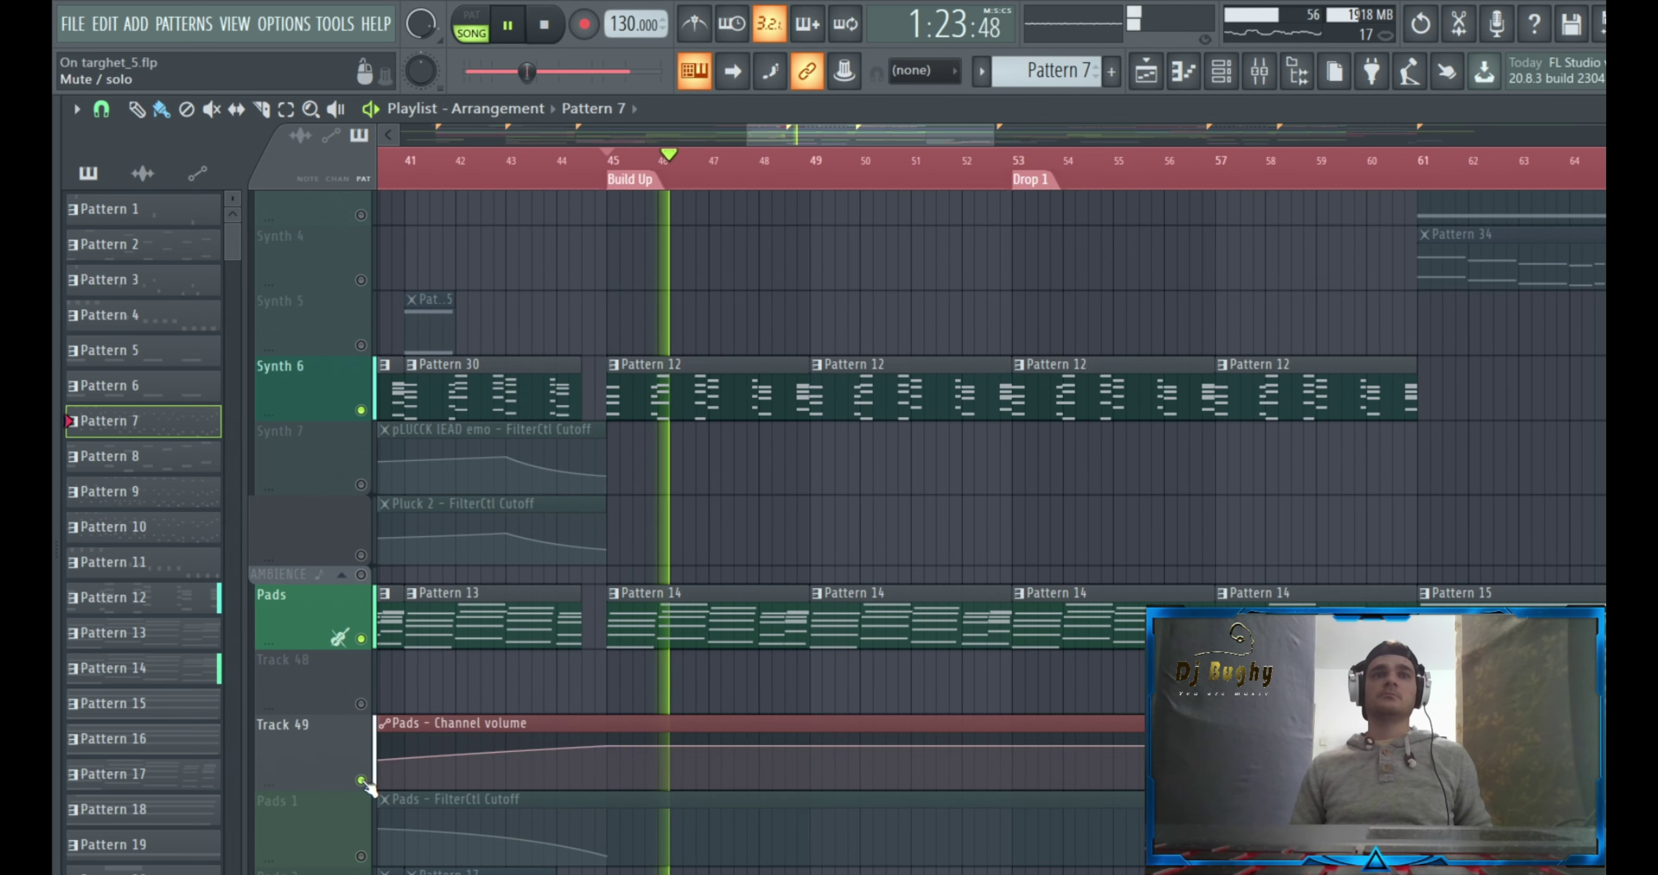
{"action": "left_click", "coordinate": [361, 856]}
{"action": "scroll", "coordinate": [509, 791], "scroll_direction": "down", "scroll_amount": 4}
{"action": "scroll", "coordinate": [497, 758], "scroll_direction": "up", "scroll_amount": 4}
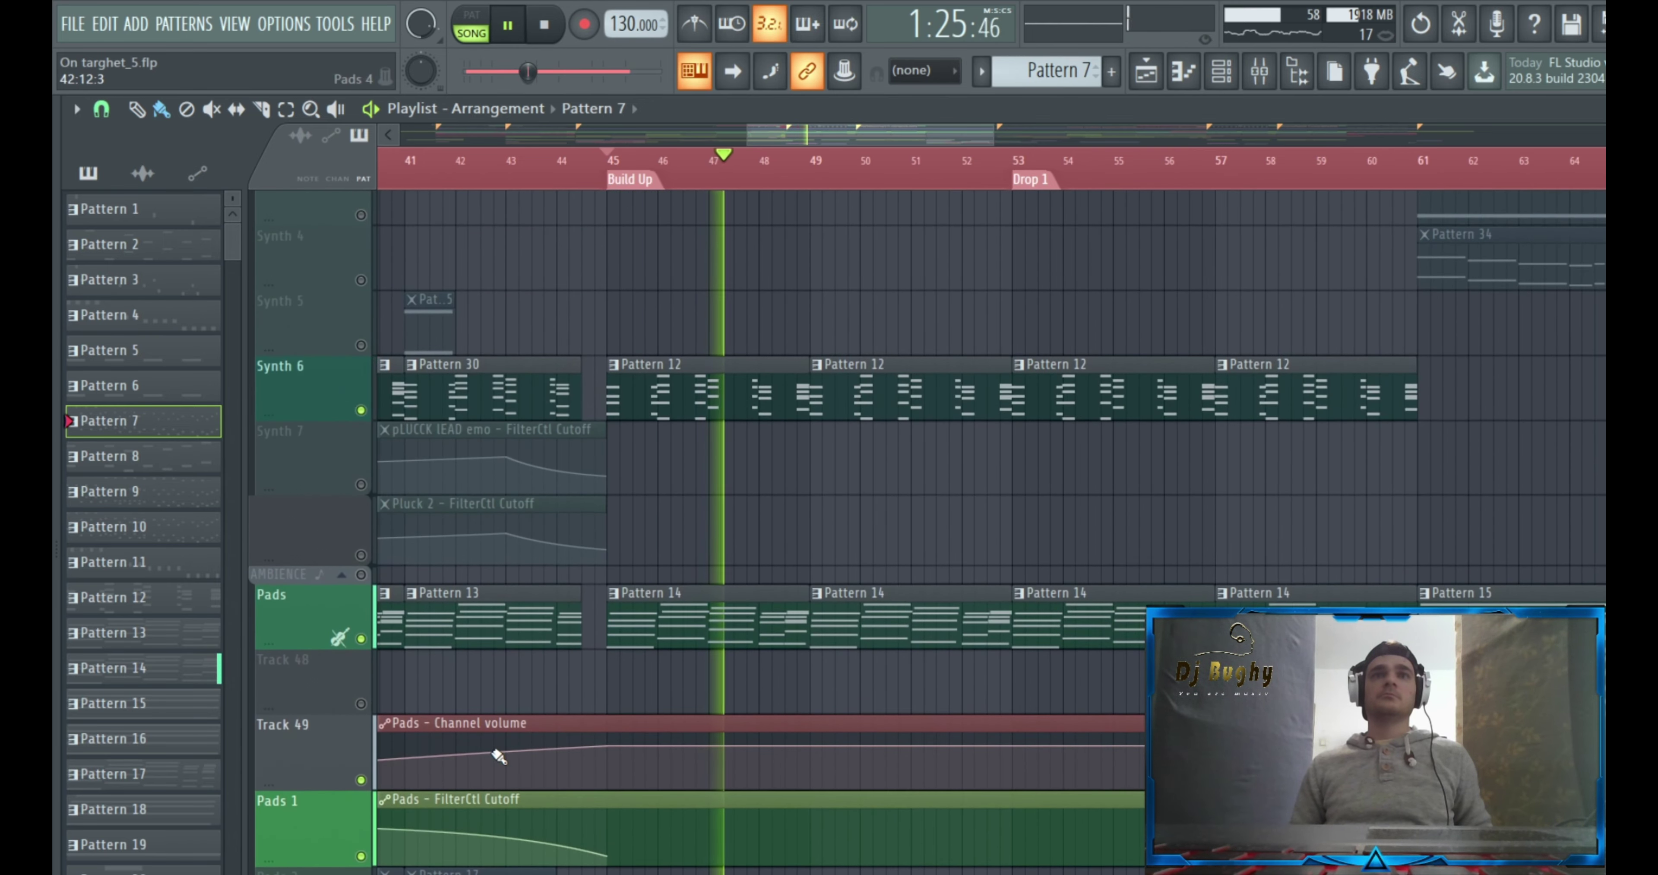
{"action": "scroll", "coordinate": [886, 671], "scroll_direction": "up", "scroll_amount": 3}
{"action": "scroll", "coordinate": [885, 671], "scroll_direction": "up", "scroll_amount": 3}
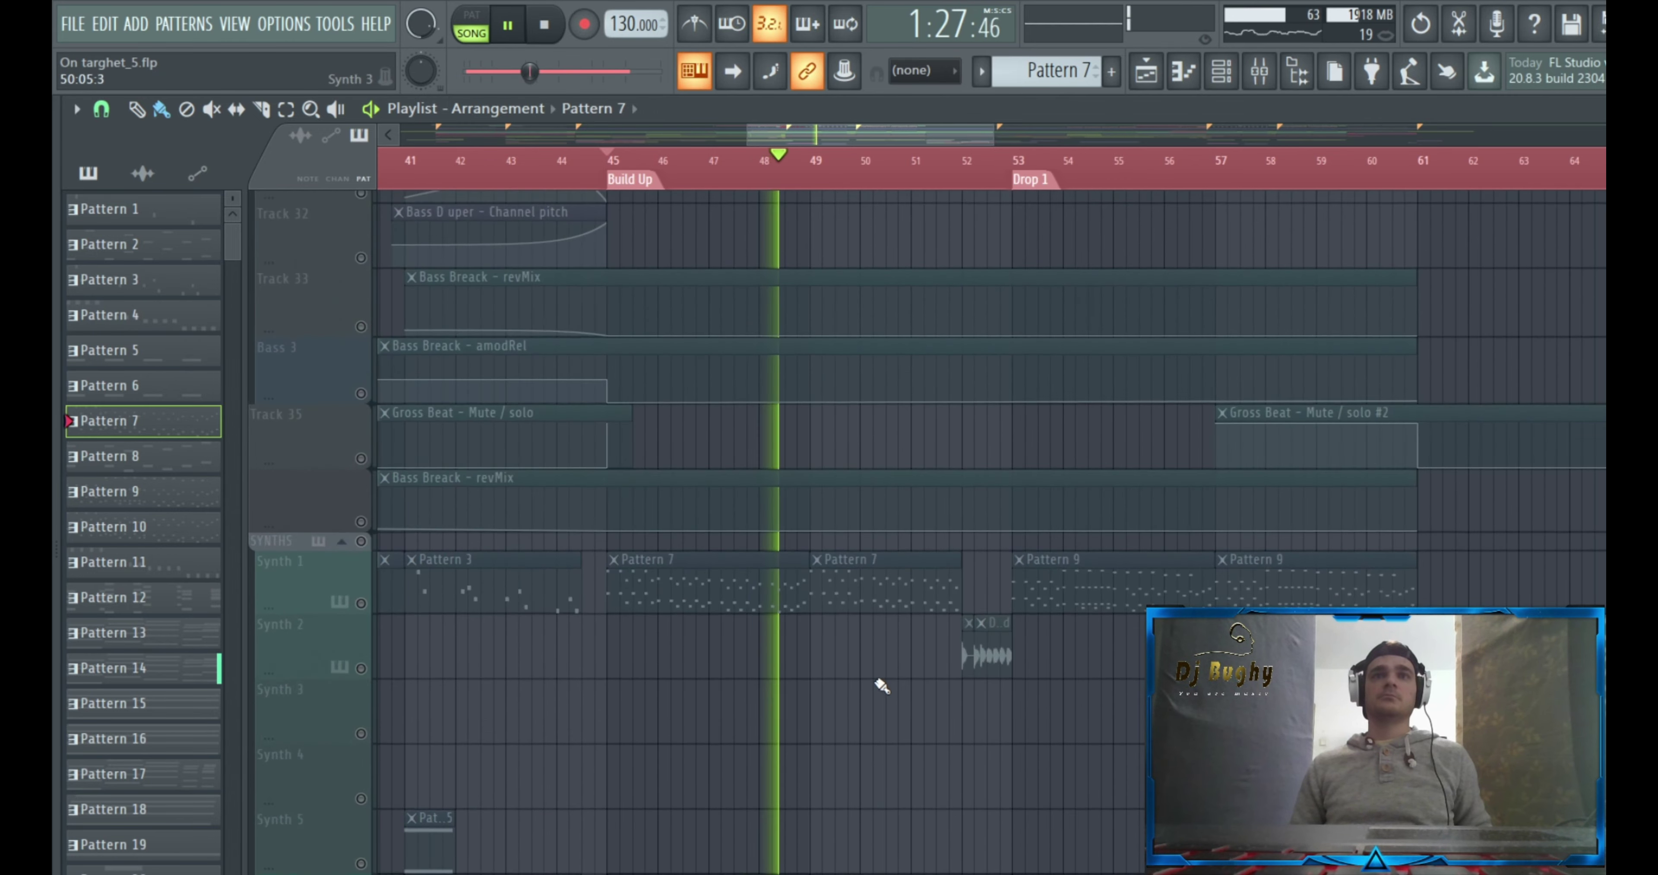
{"action": "scroll", "coordinate": [776, 641], "scroll_direction": "down", "scroll_amount": 4}
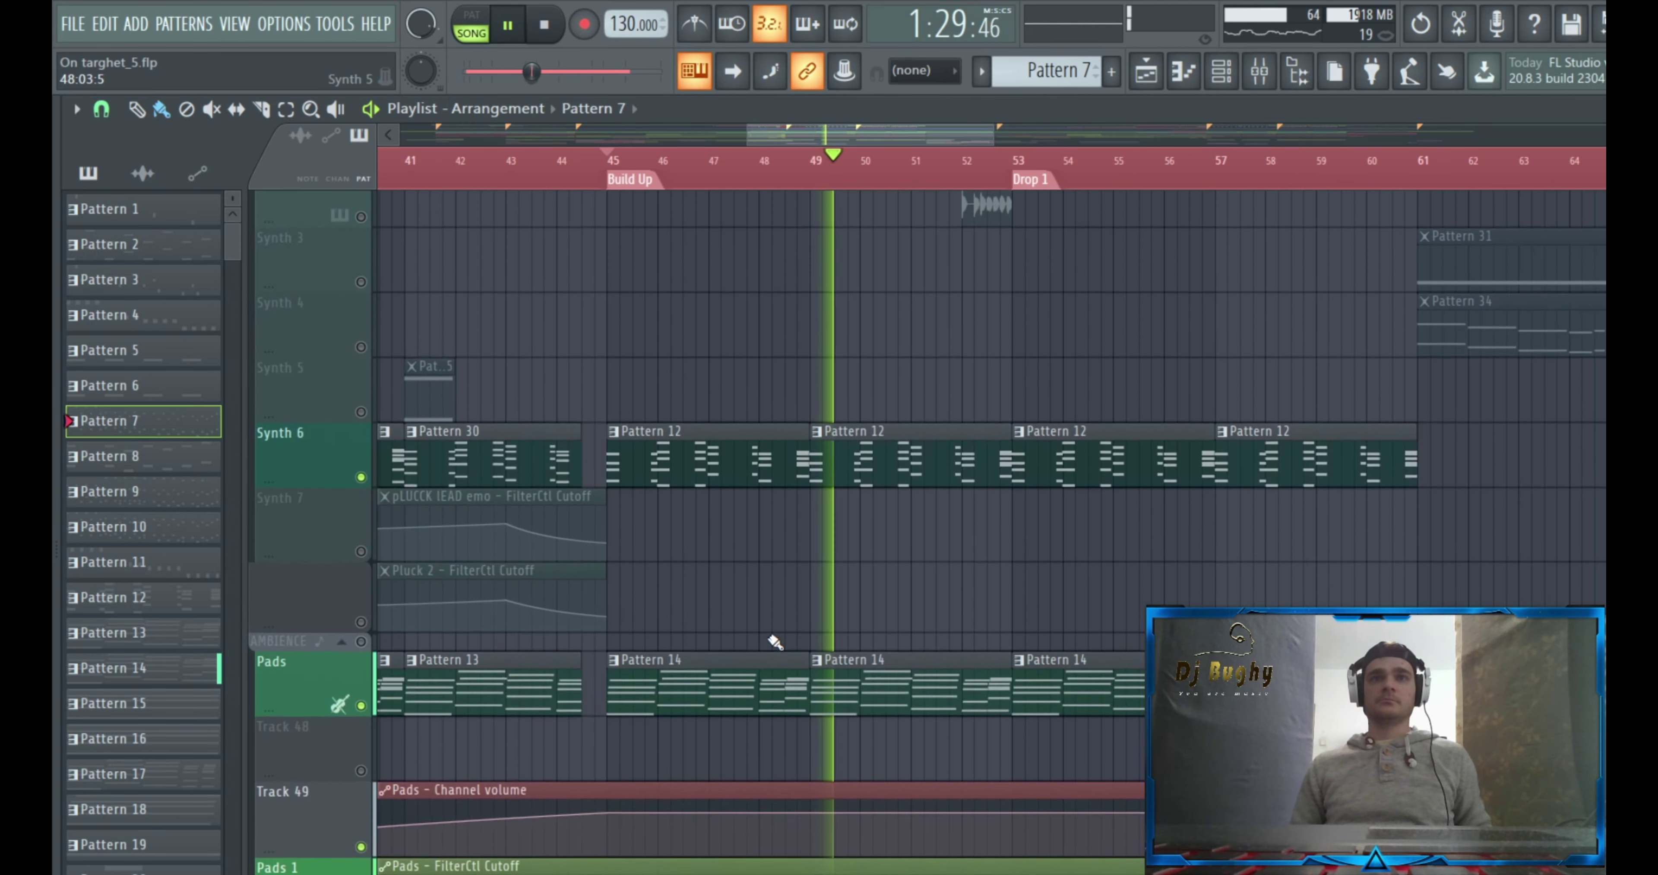
View the pLUCCK lEAD emo notes of Pattern 12 in the piano roll, show its synth channels and stop playback
{"action": "double_click", "coordinate": [691, 462]}
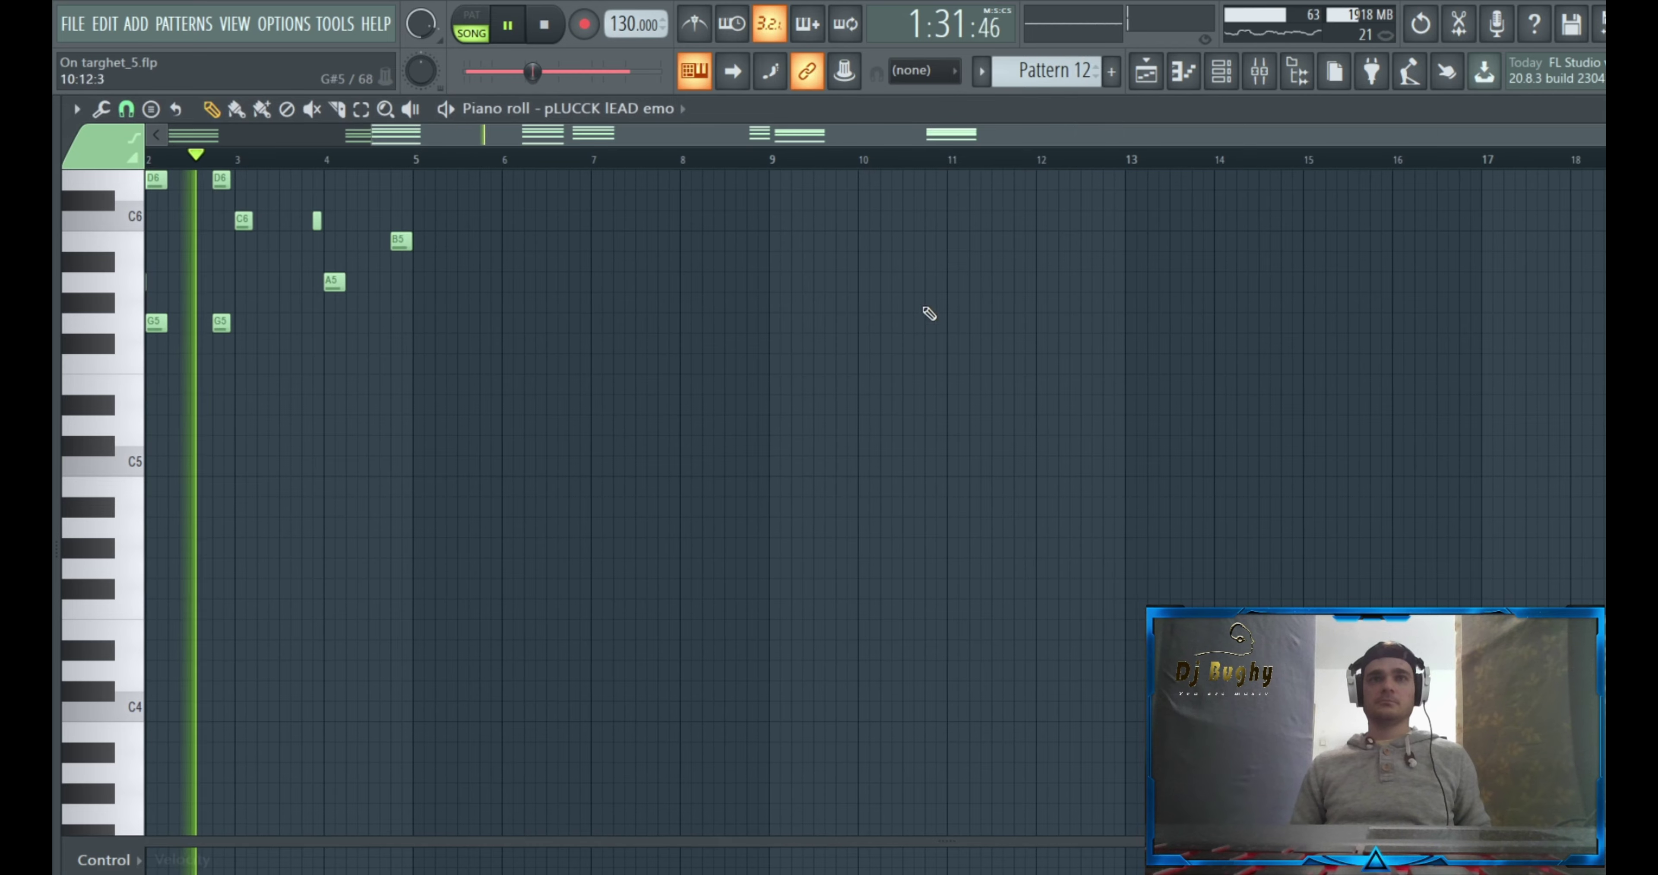
{"action": "left_click", "coordinate": [1602, 108]}
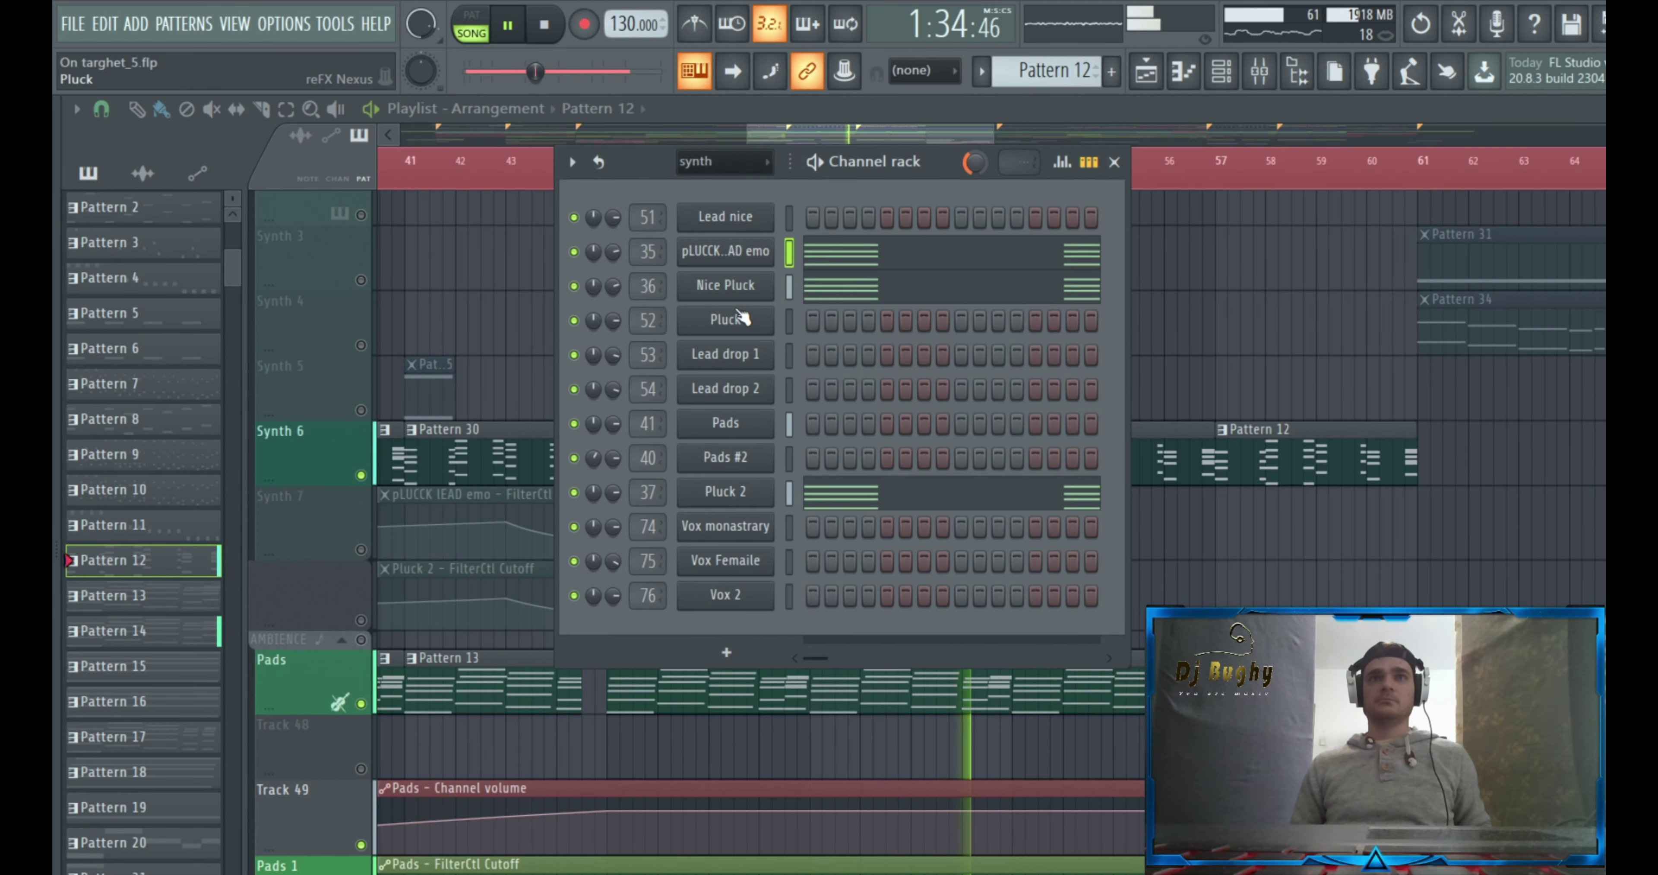
{"action": "key", "text": "space"}
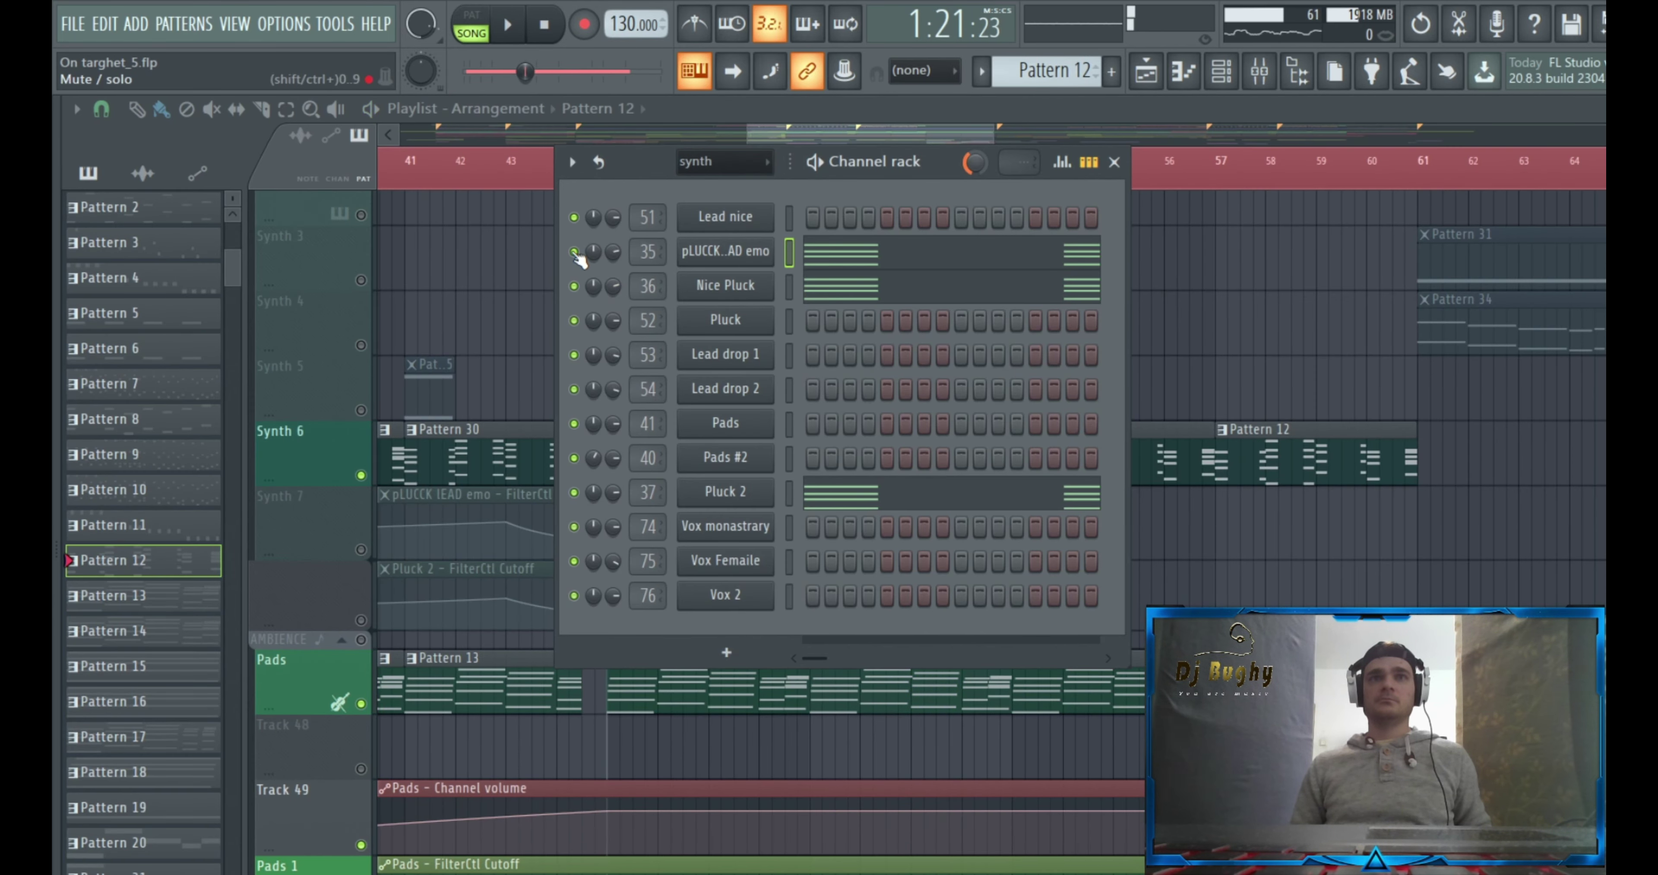
Audition the pLUCCK lEAD emo, Nice Pluck and Pluck 2 channels solo in turn, then unmute all channels
{"action": "right_click", "coordinate": [575, 251]}
{"action": "key", "text": "space"}
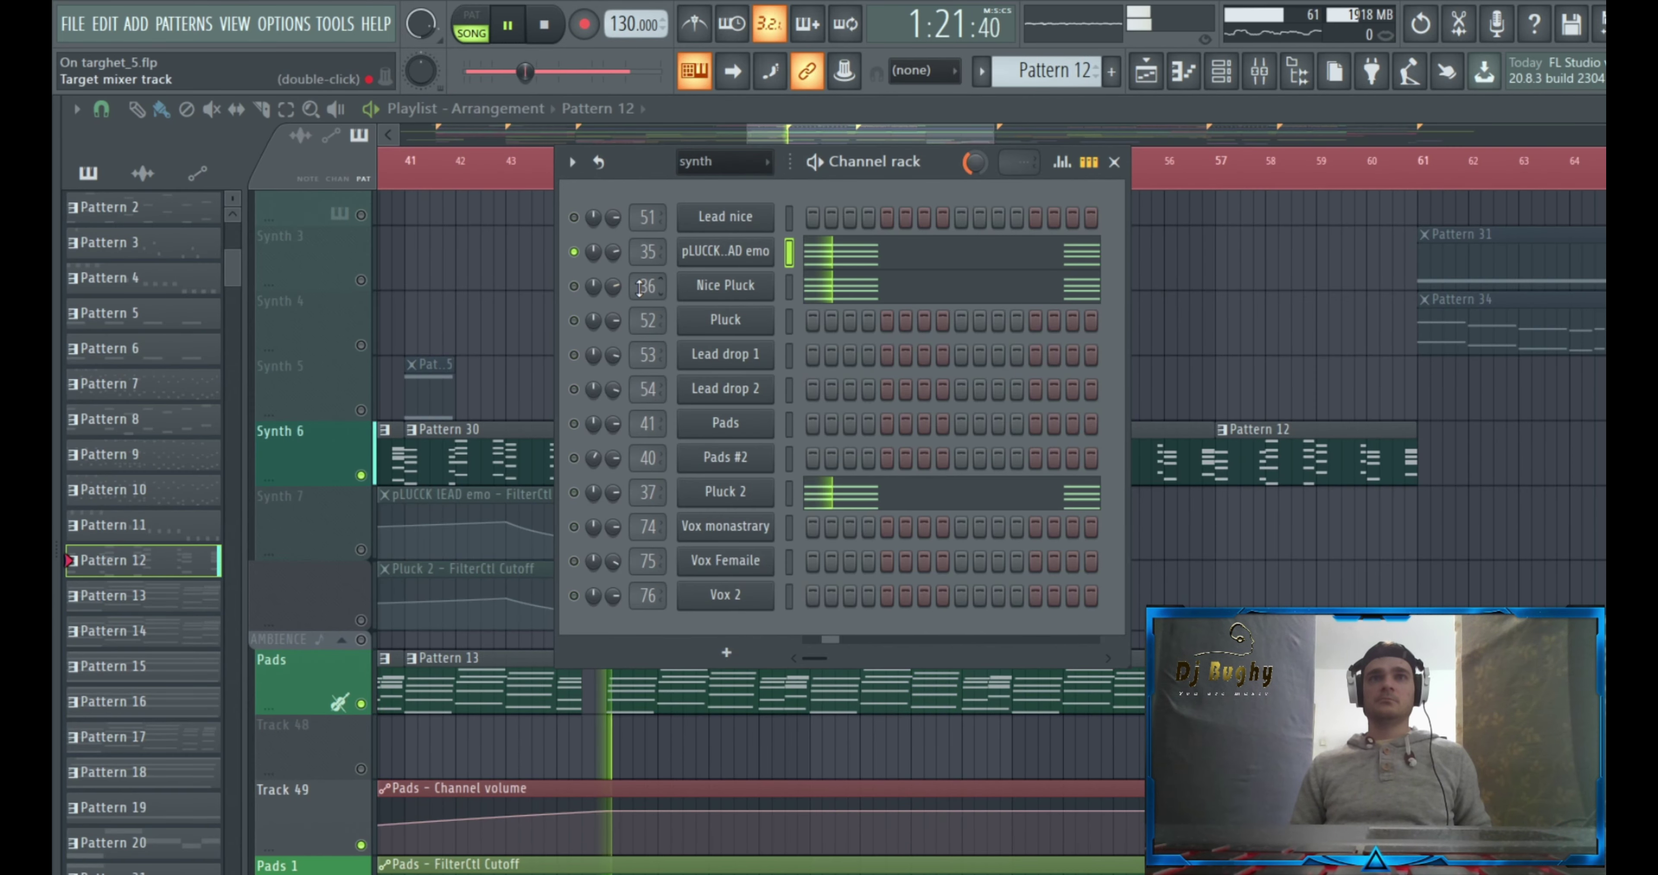
{"action": "right_click", "coordinate": [575, 285]}
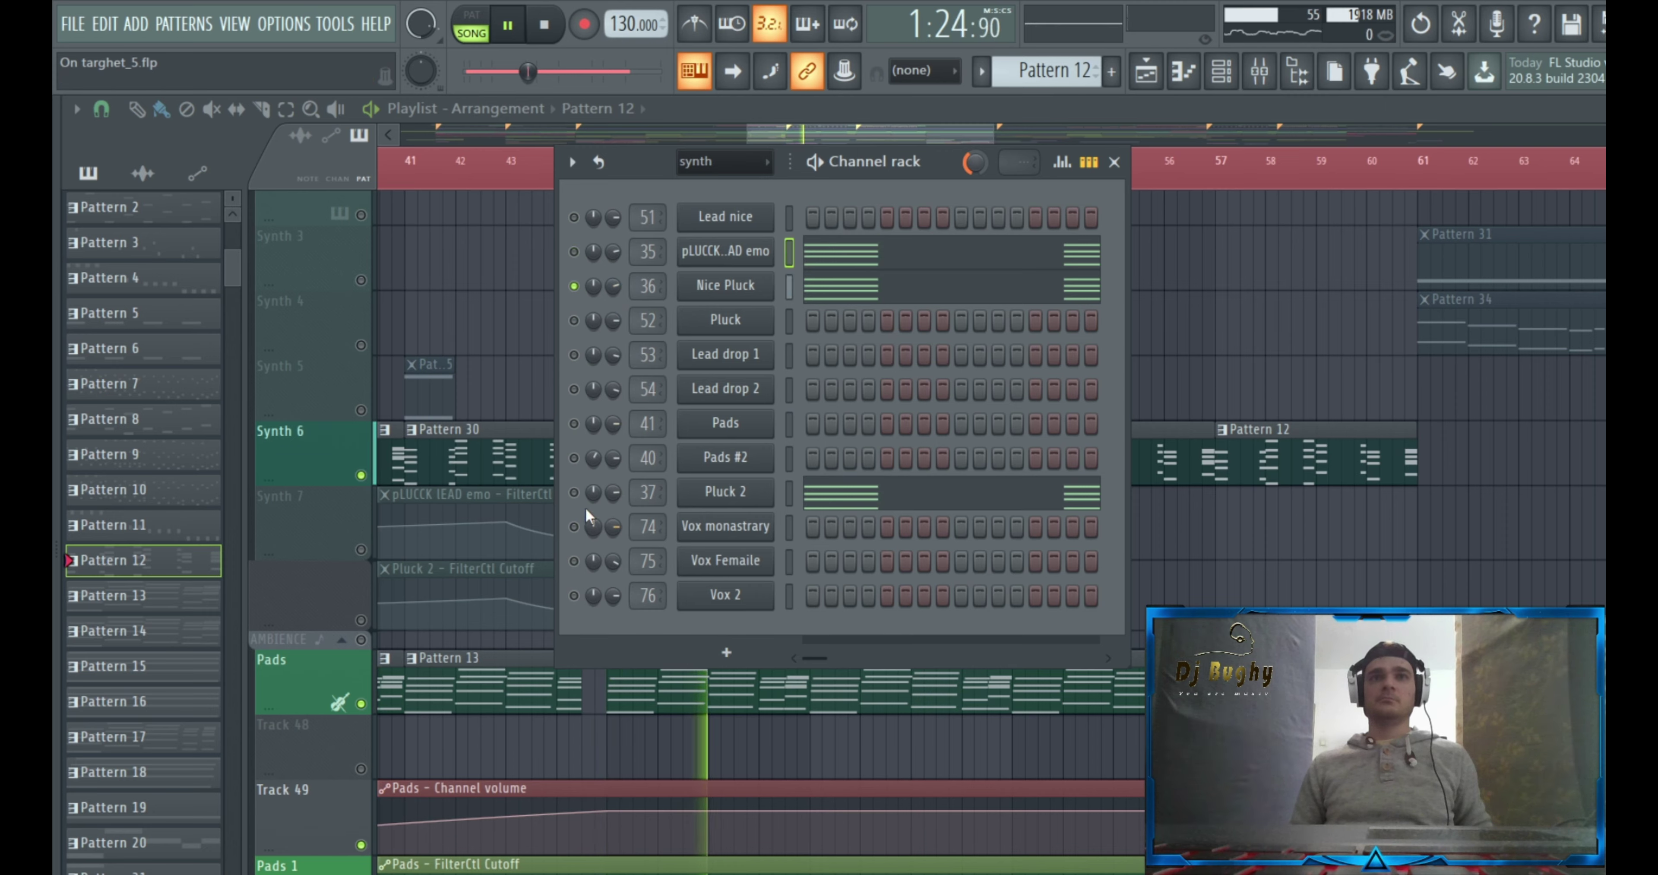
{"action": "right_click", "coordinate": [574, 493]}
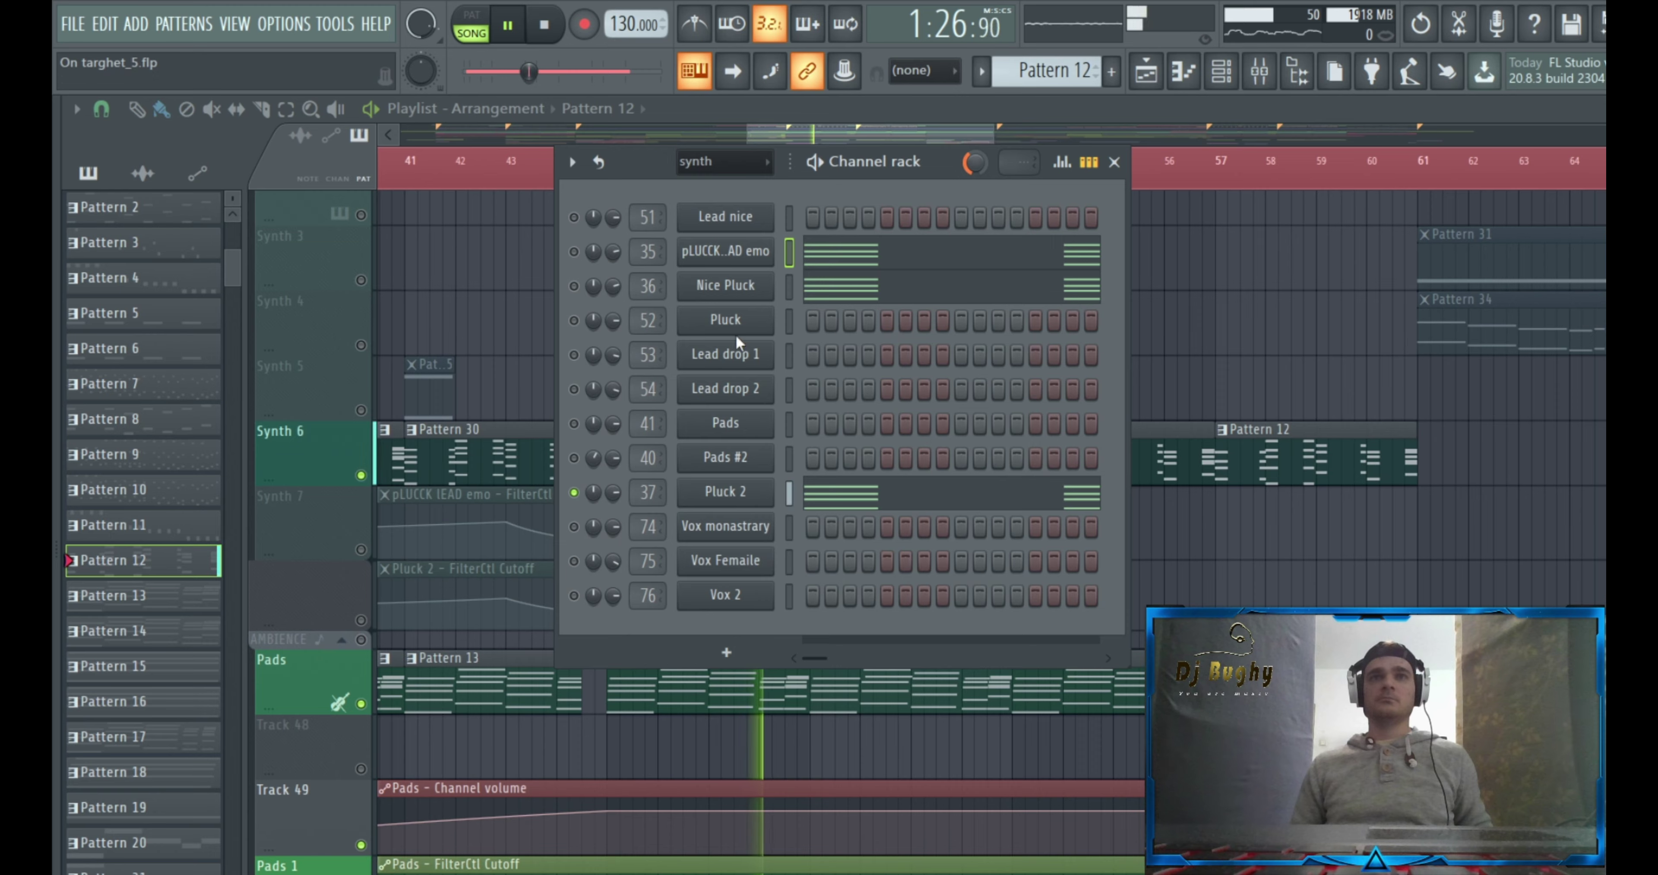
{"action": "right_click", "coordinate": [575, 252]}
{"action": "right_click", "coordinate": [575, 253]}
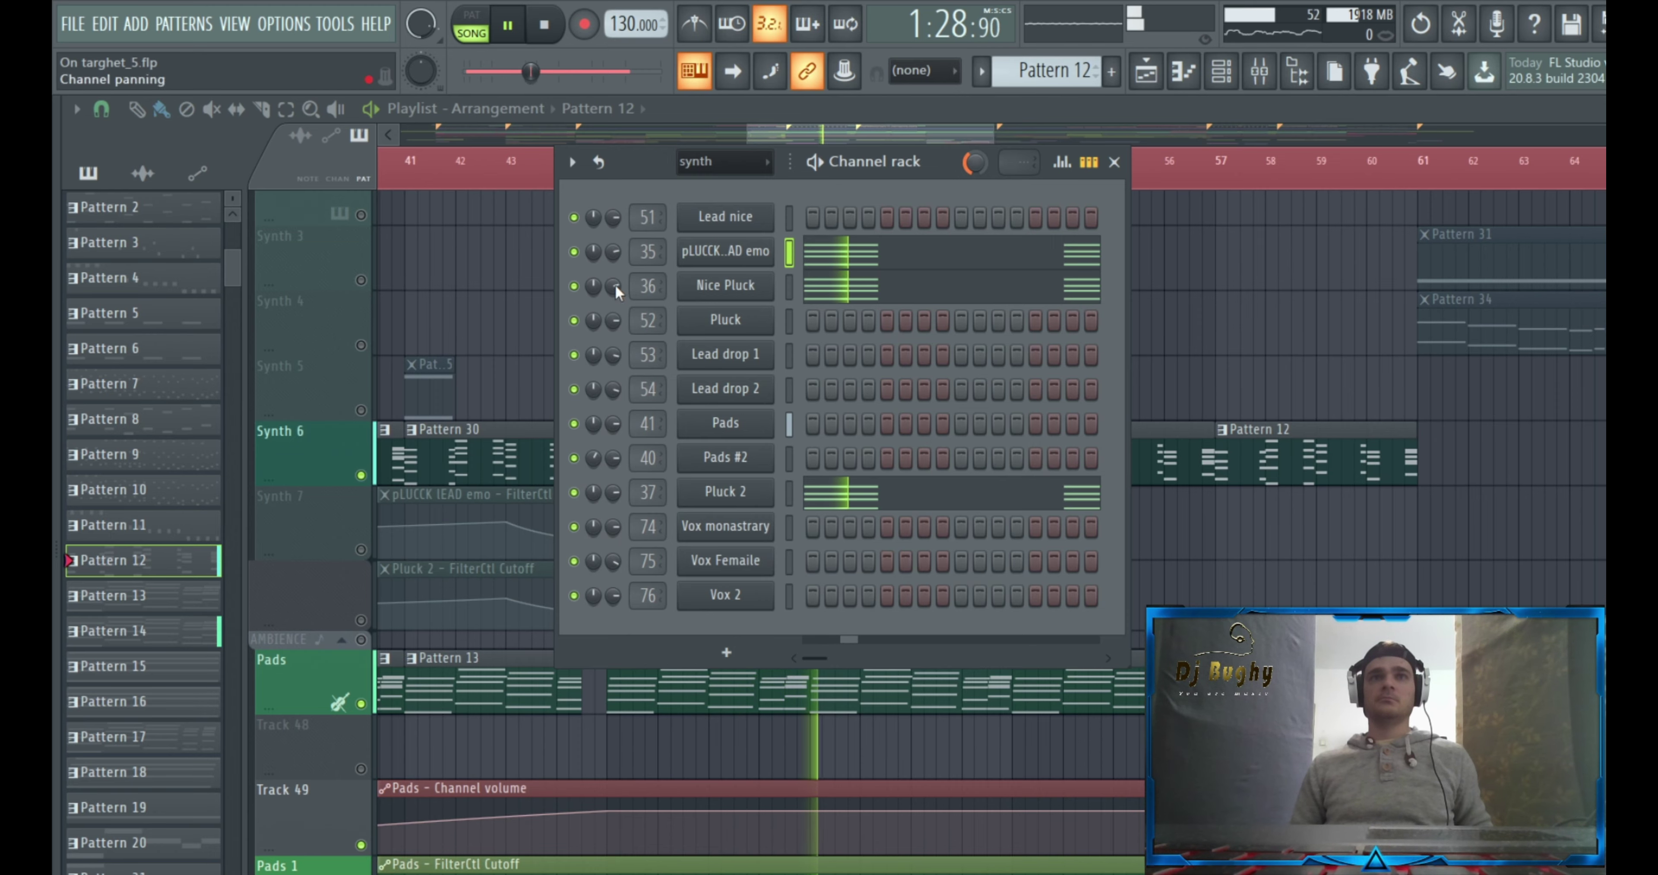
Review the effect chain of the Synth Mix mixer track during playback, then close the mixer
{"action": "left_click", "coordinate": [1262, 89]}
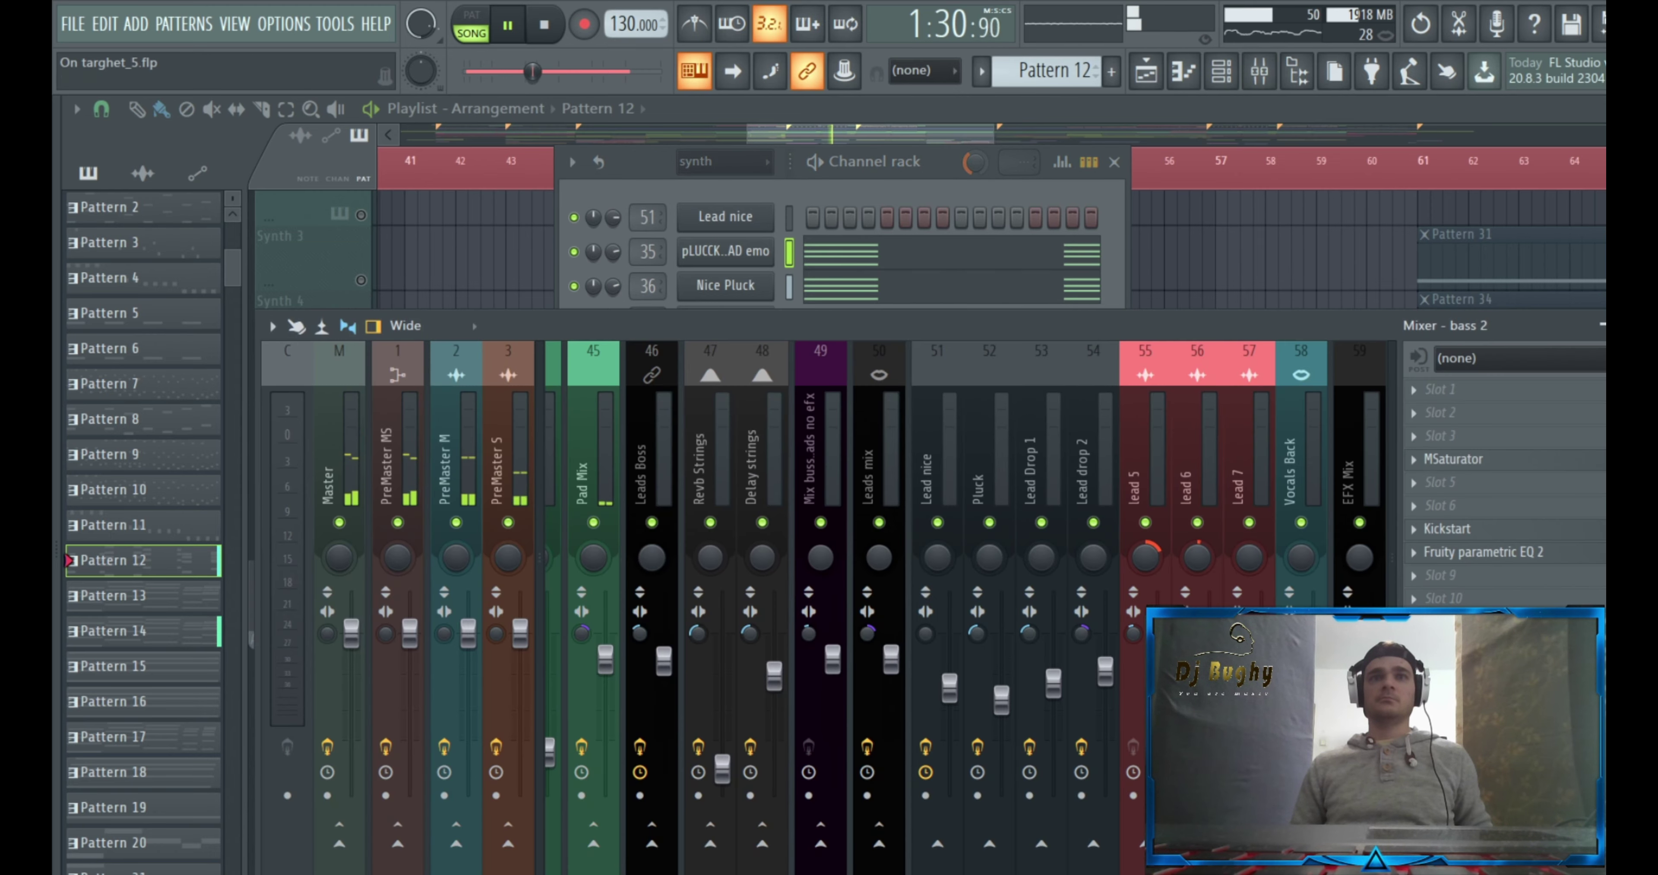
{"action": "left_click_drag", "start_coordinate": [1042, 869], "coordinate": [785, 858]}
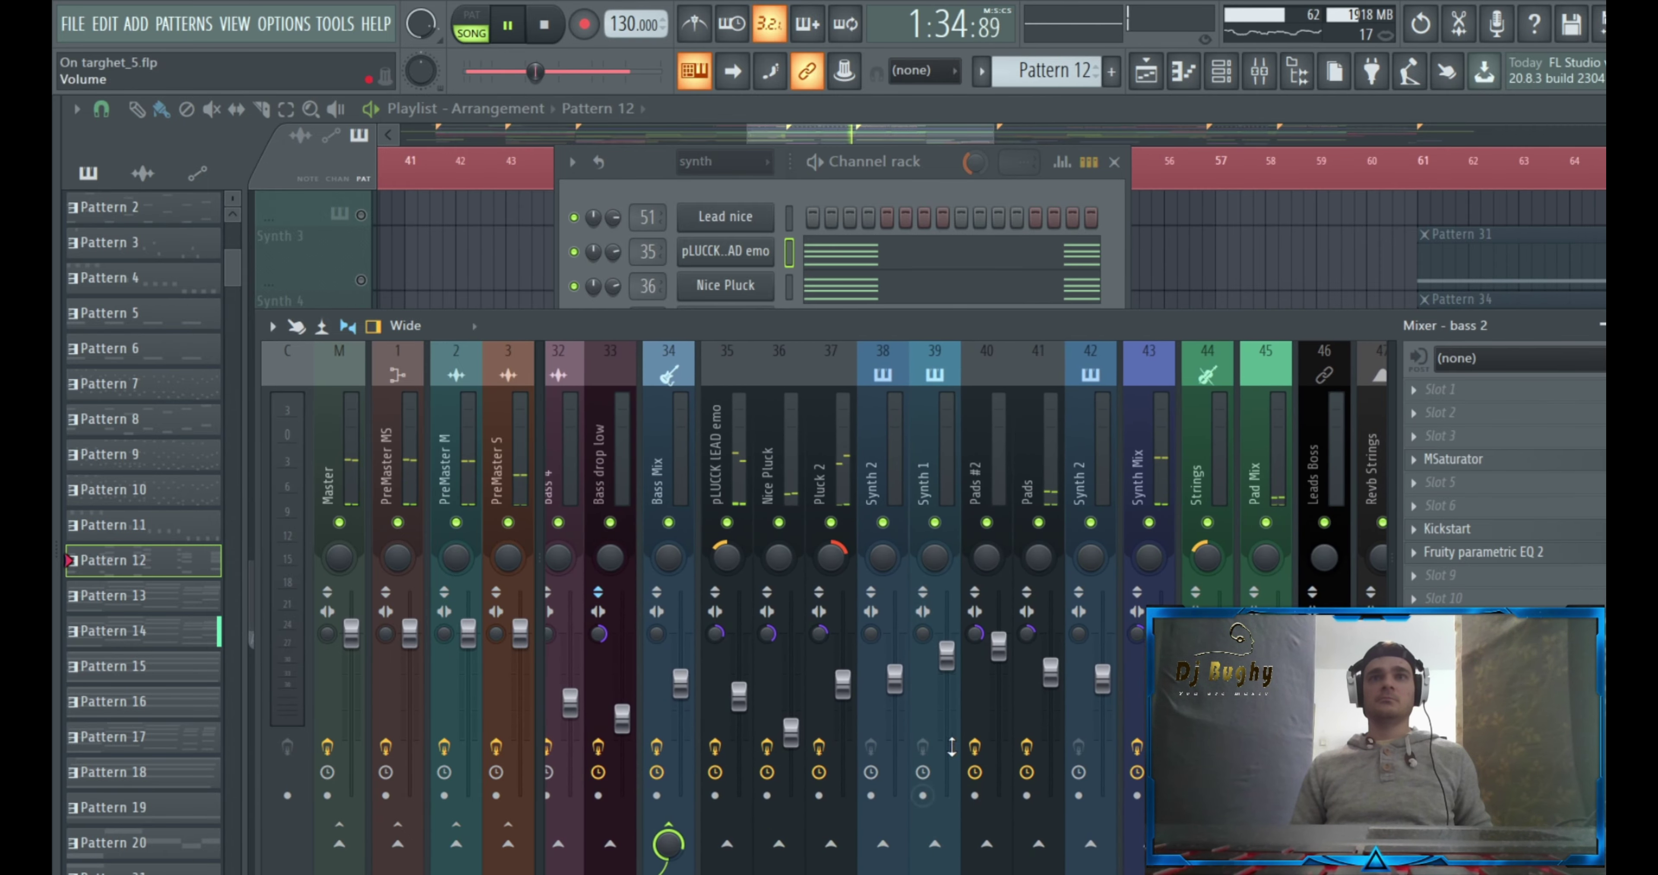
{"action": "left_click", "coordinate": [1162, 475]}
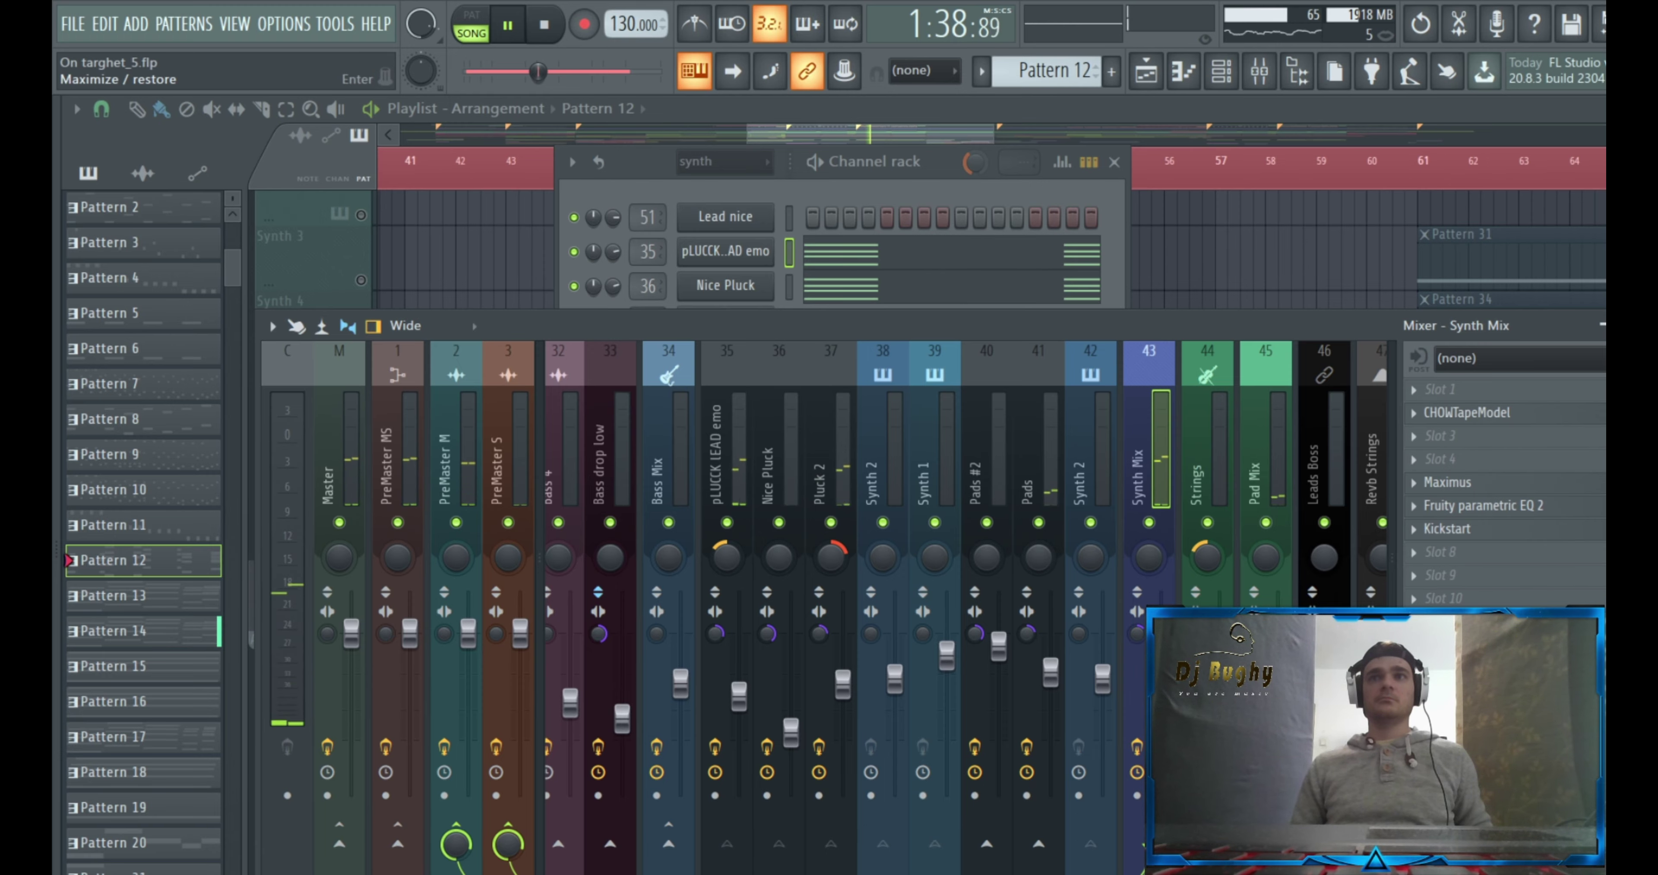
{"action": "left_click", "coordinate": [1653, 325]}
{"action": "left_click_drag", "start_coordinate": [925, 133], "coordinate": [935, 134]}
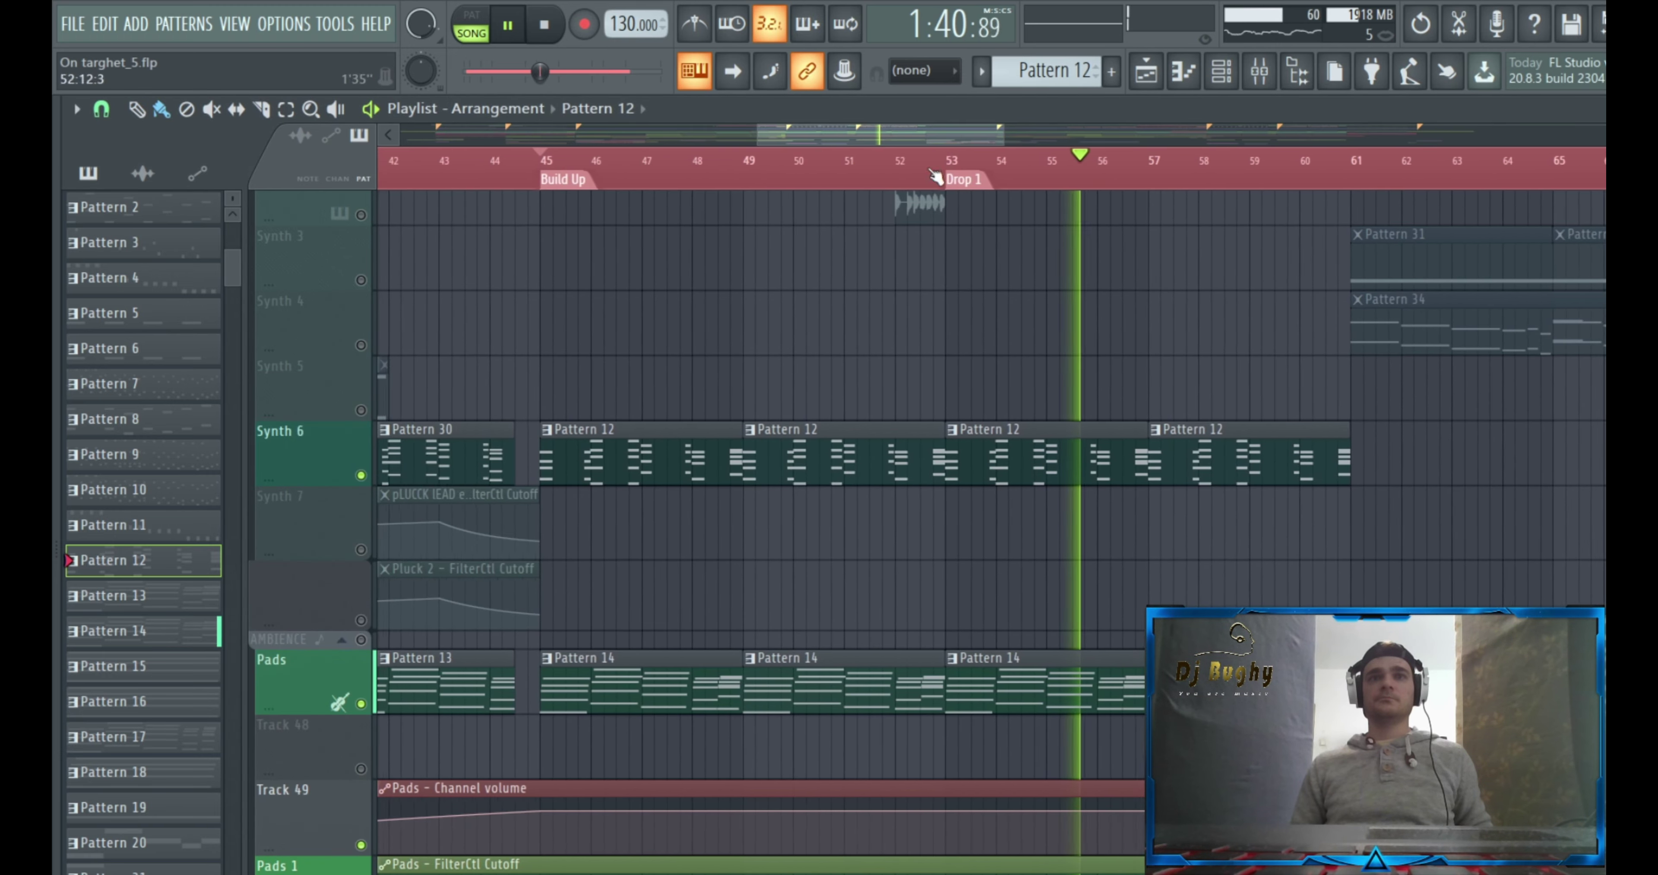
Audition the Kick 3, Snare 2 and Snare 3 tracks solo in turn, playing from the Build Up marker
{"action": "scroll", "coordinate": [760, 779], "scroll_direction": "down", "scroll_amount": 10}
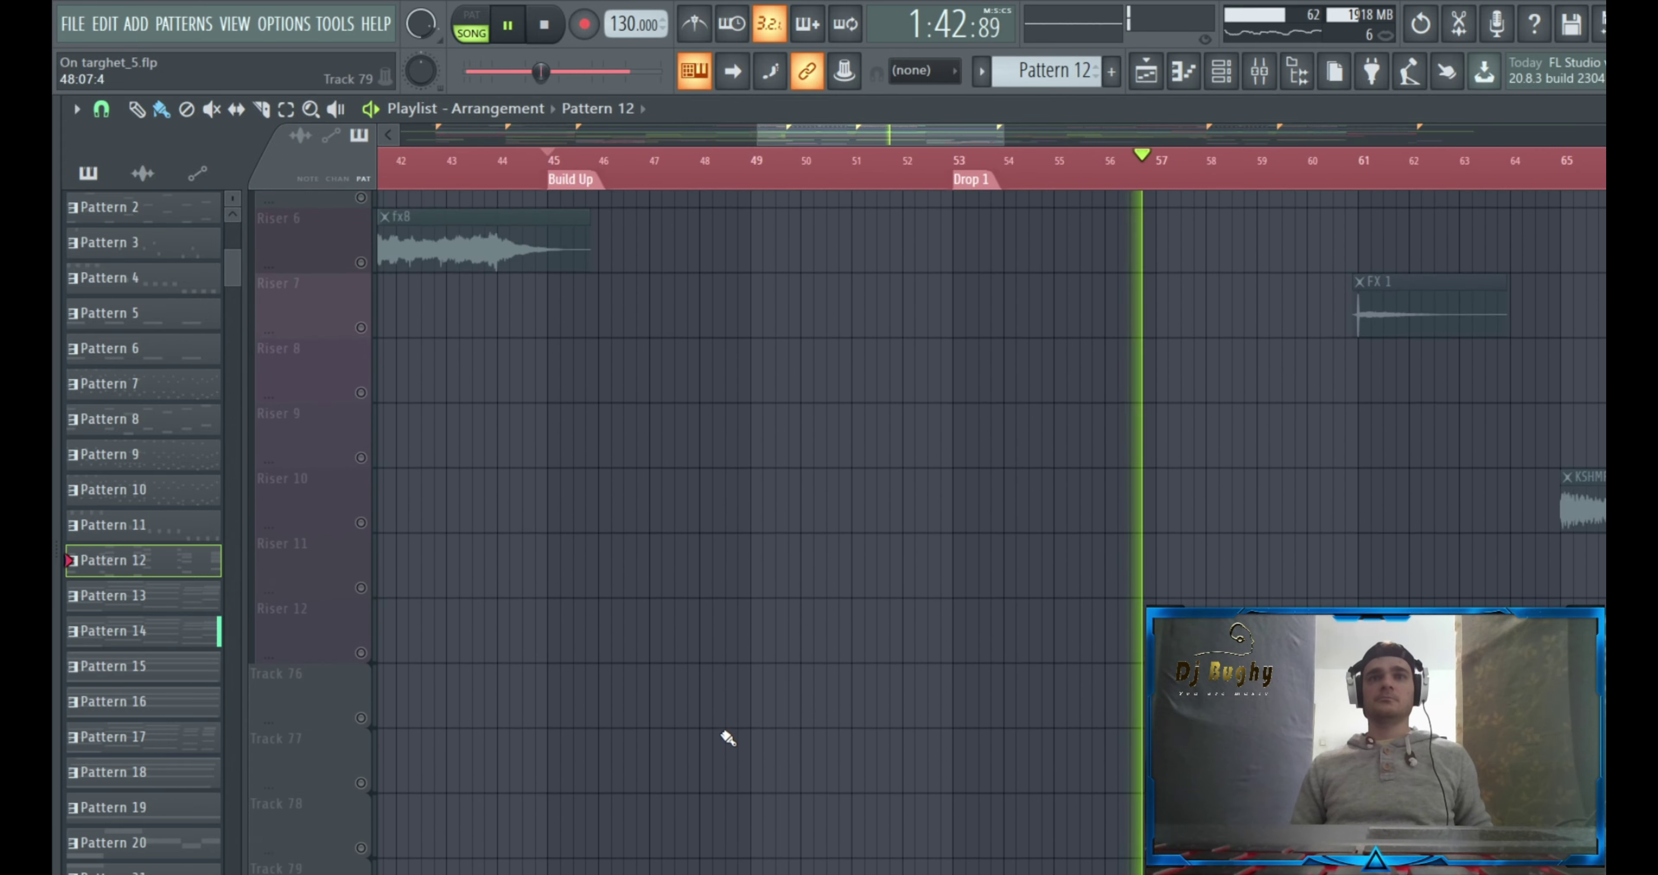
{"action": "scroll", "coordinate": [727, 738], "scroll_direction": "up", "scroll_amount": 3}
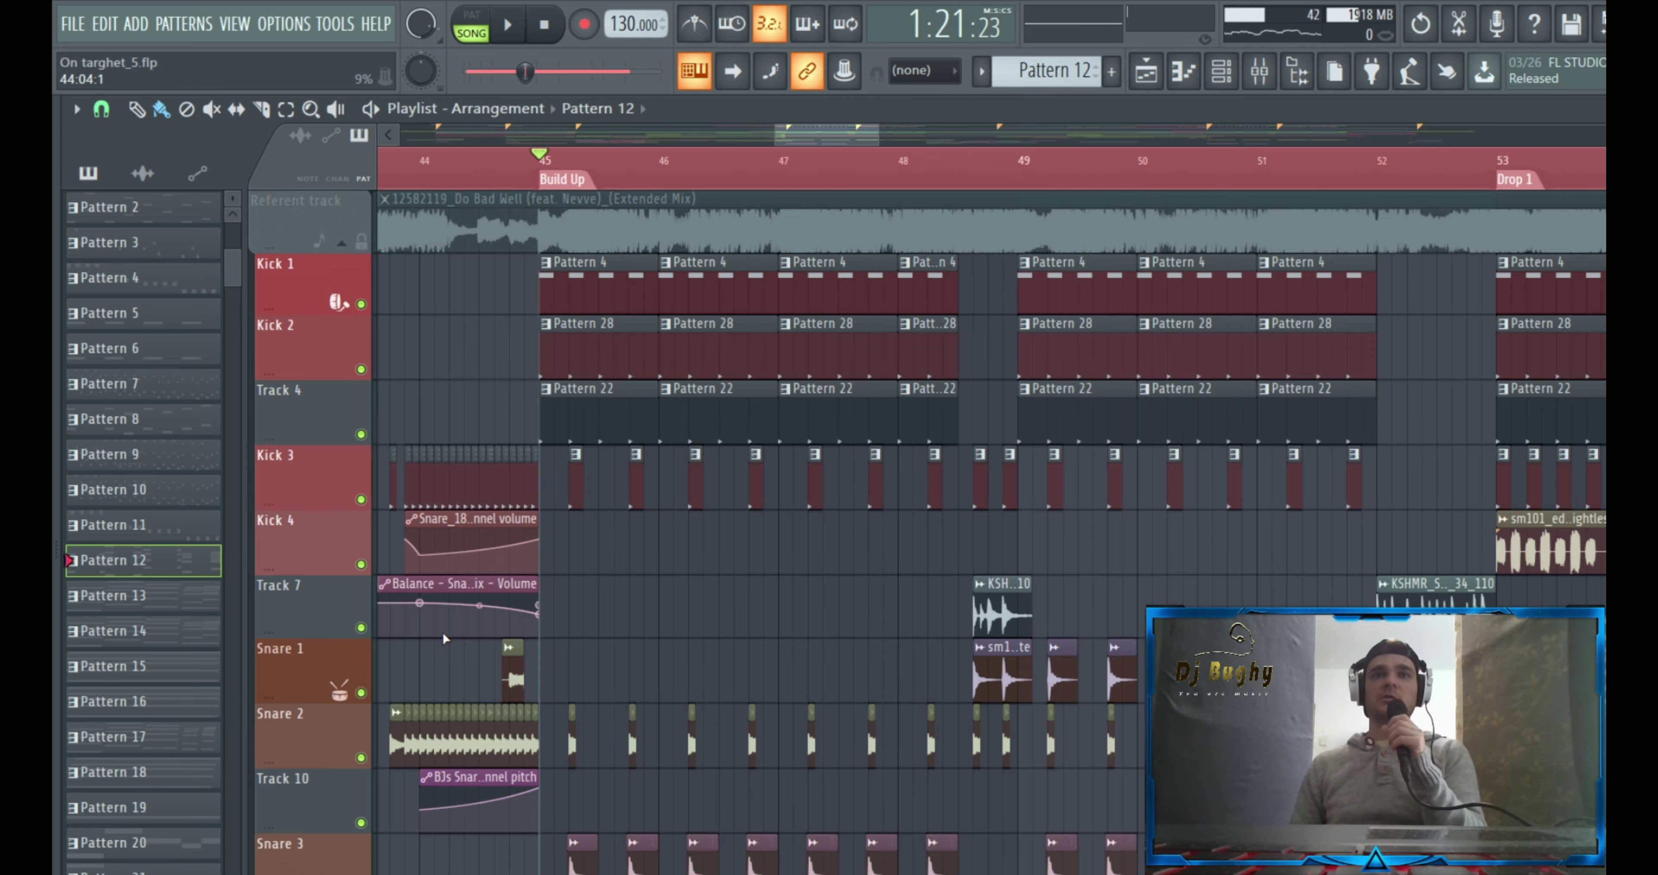
{"action": "scroll", "coordinate": [830, 735], "scroll_direction": "down", "scroll_amount": 10}
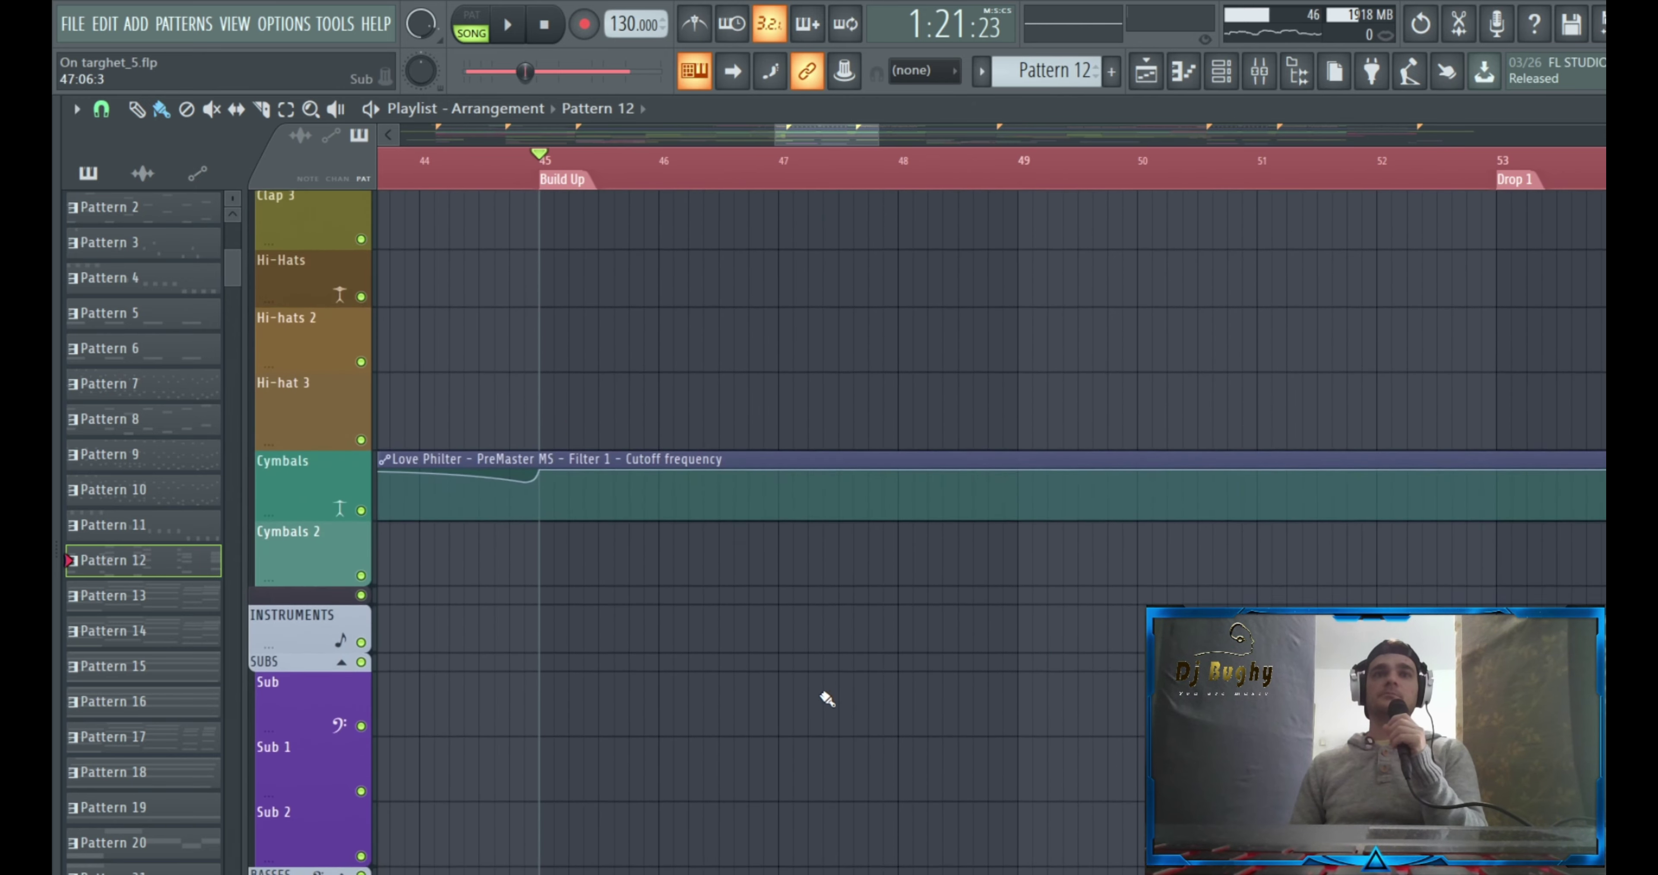
{"action": "scroll", "coordinate": [826, 701], "scroll_direction": "up", "scroll_amount": 10}
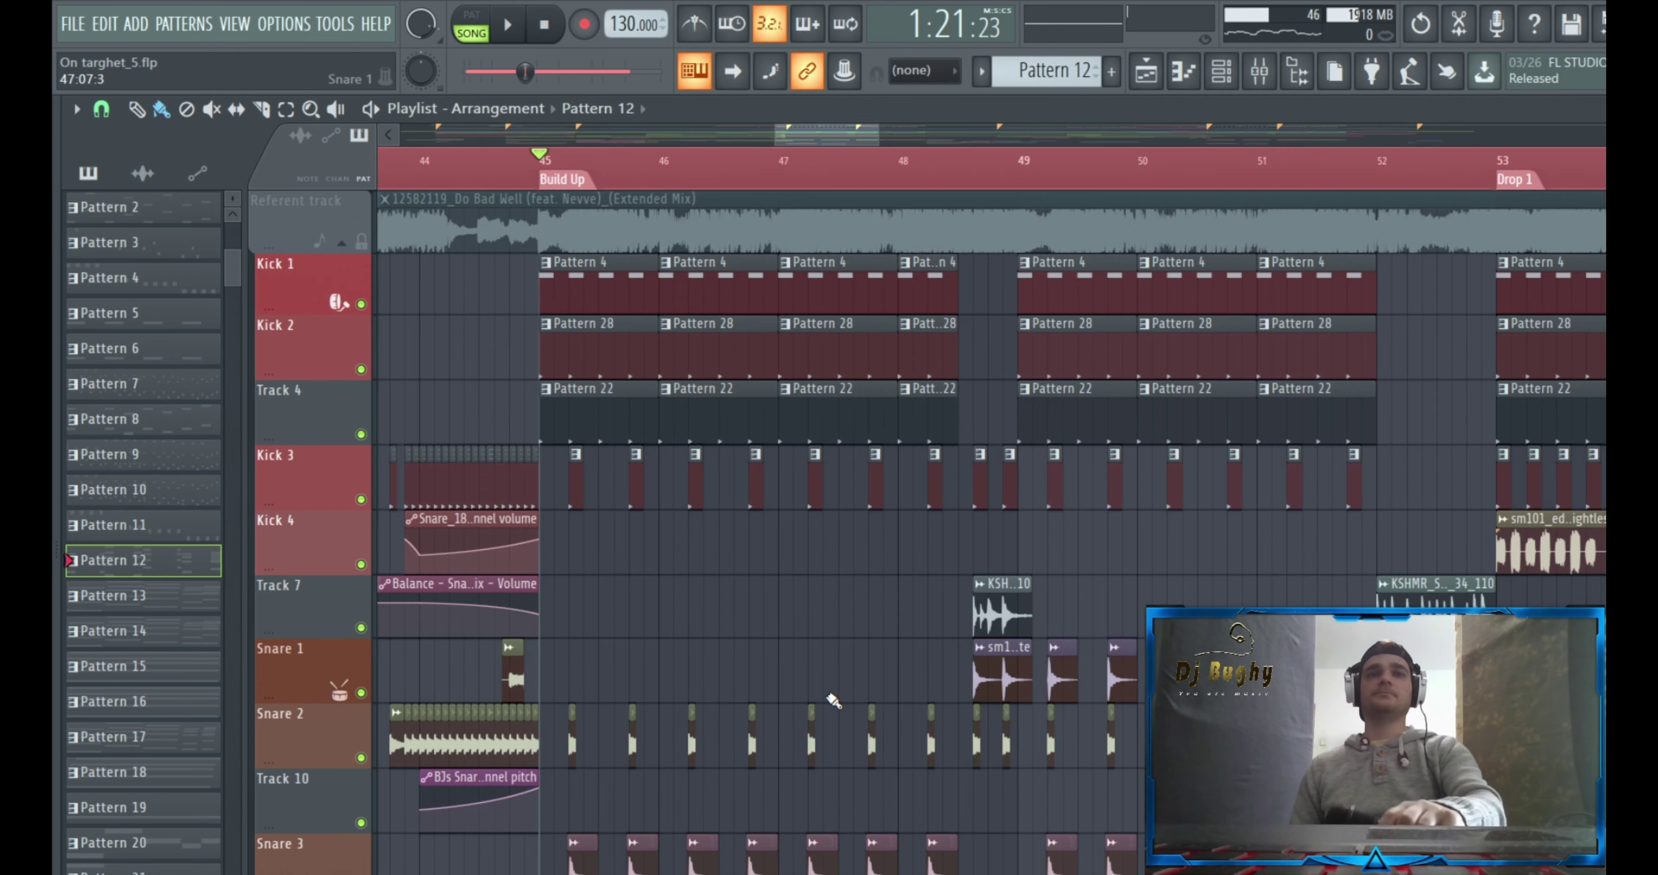
{"action": "left_click", "coordinate": [361, 499], "text": "ctrl"}
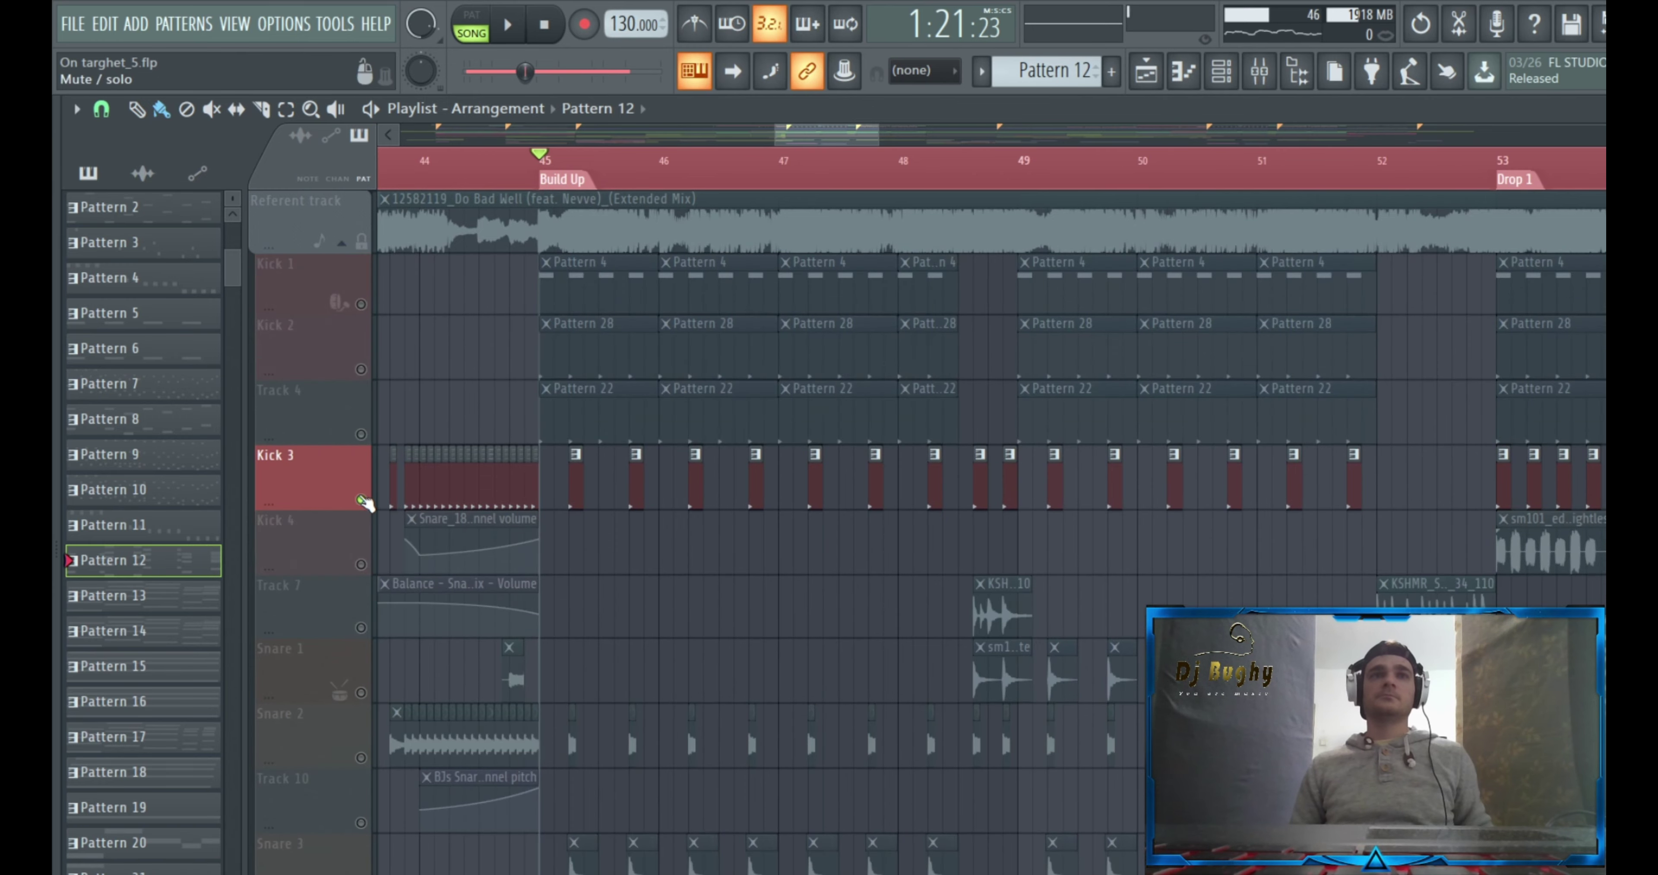
{"action": "key", "text": "space"}
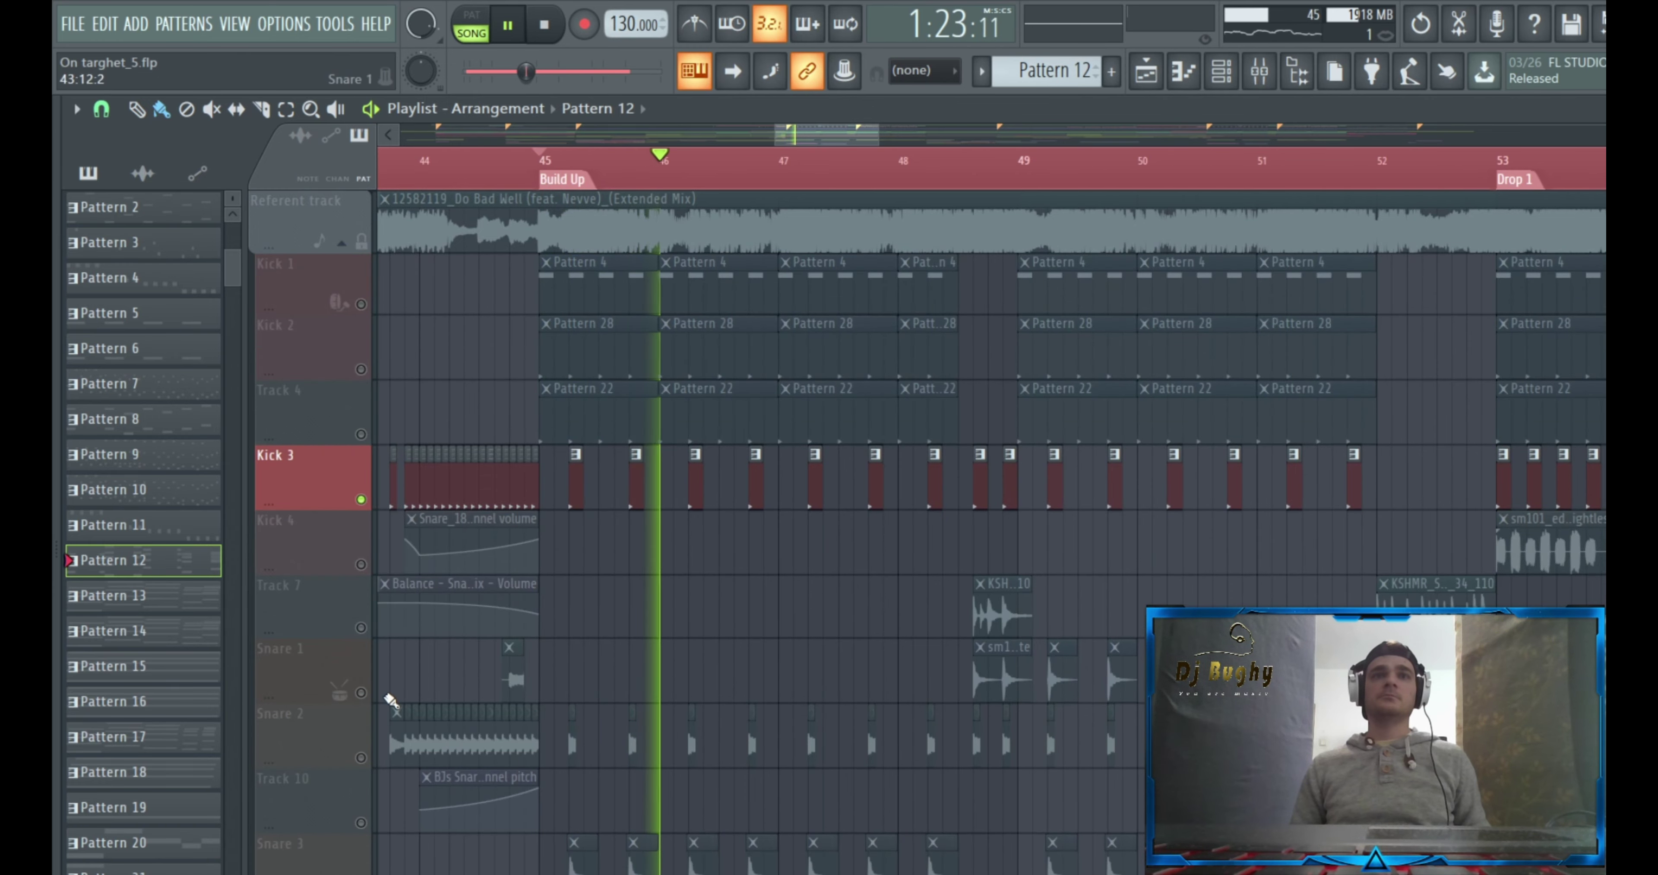
{"action": "left_click", "coordinate": [361, 757], "text": "ctrl"}
{"action": "scroll", "coordinate": [508, 766], "scroll_direction": "down", "scroll_amount": 4}
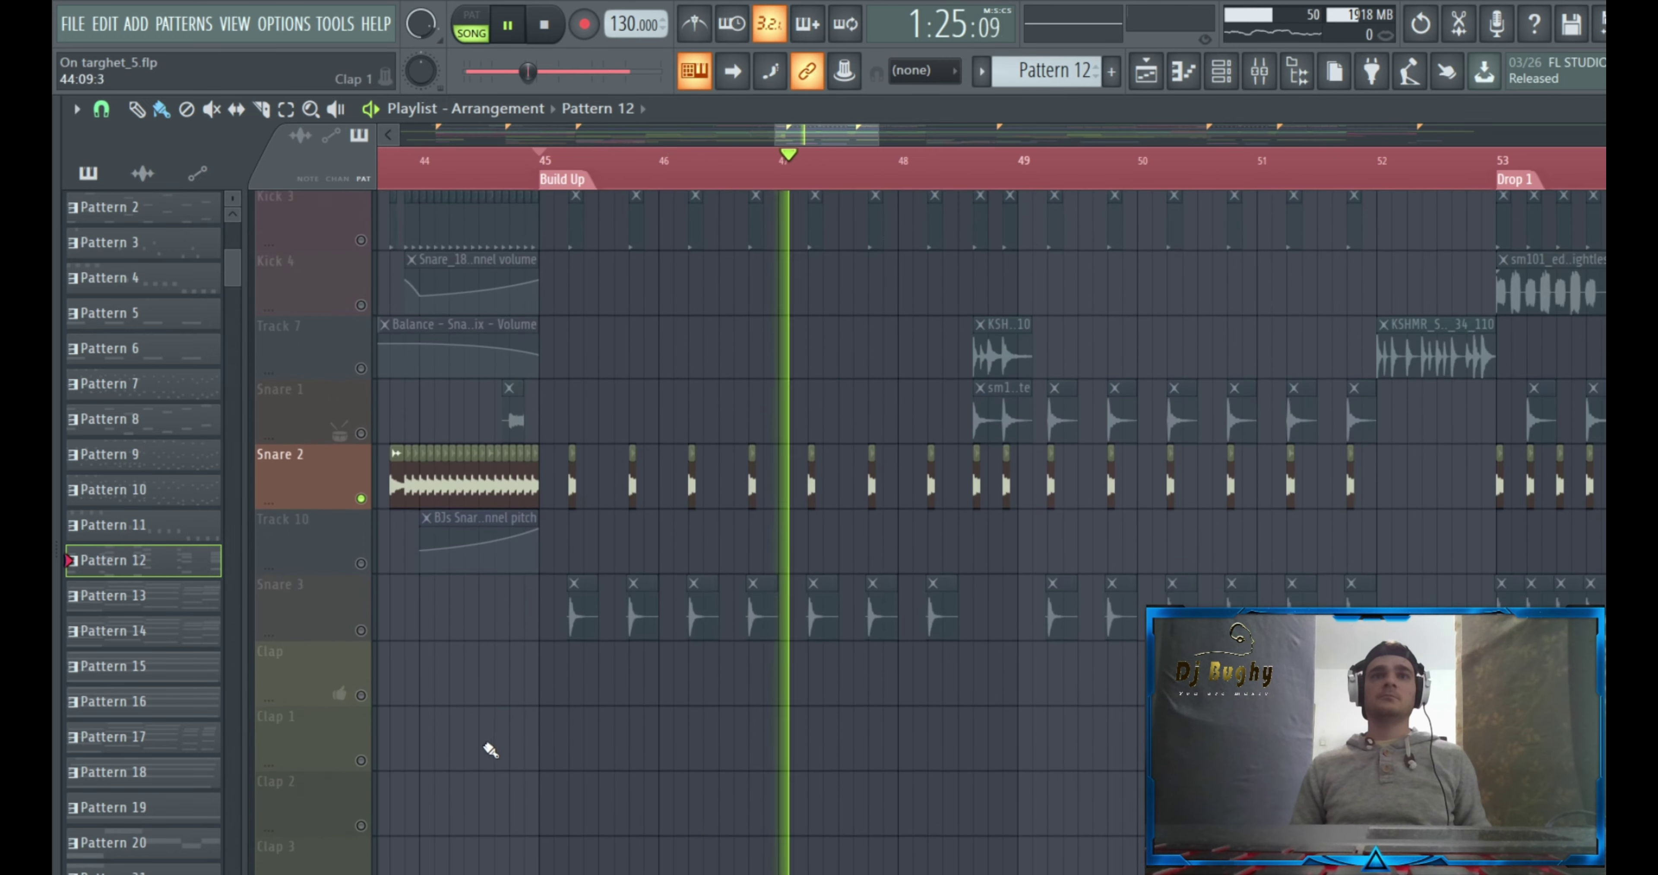
{"action": "left_click", "coordinate": [361, 630], "text": "ctrl"}
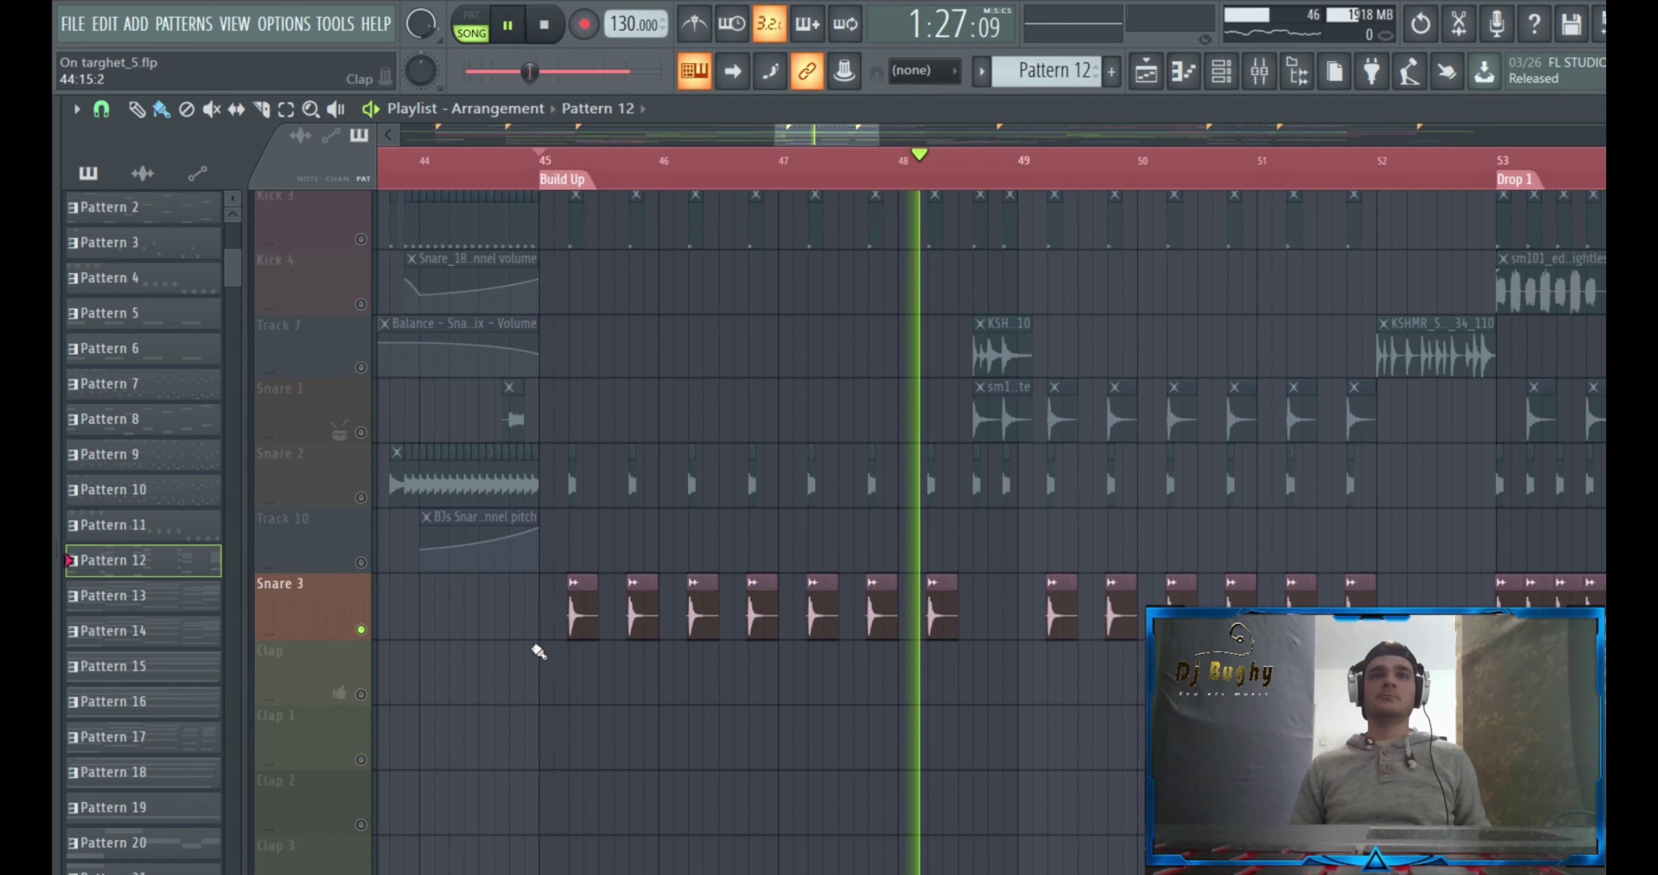
Audition the KSHMR Ambiance - Hard Strikes clip on Riser 3 solo from the Build Up marker
{"action": "scroll", "coordinate": [579, 655], "scroll_direction": "down", "scroll_amount": 15}
{"action": "scroll", "coordinate": [575, 655], "scroll_direction": "down", "scroll_amount": 12}
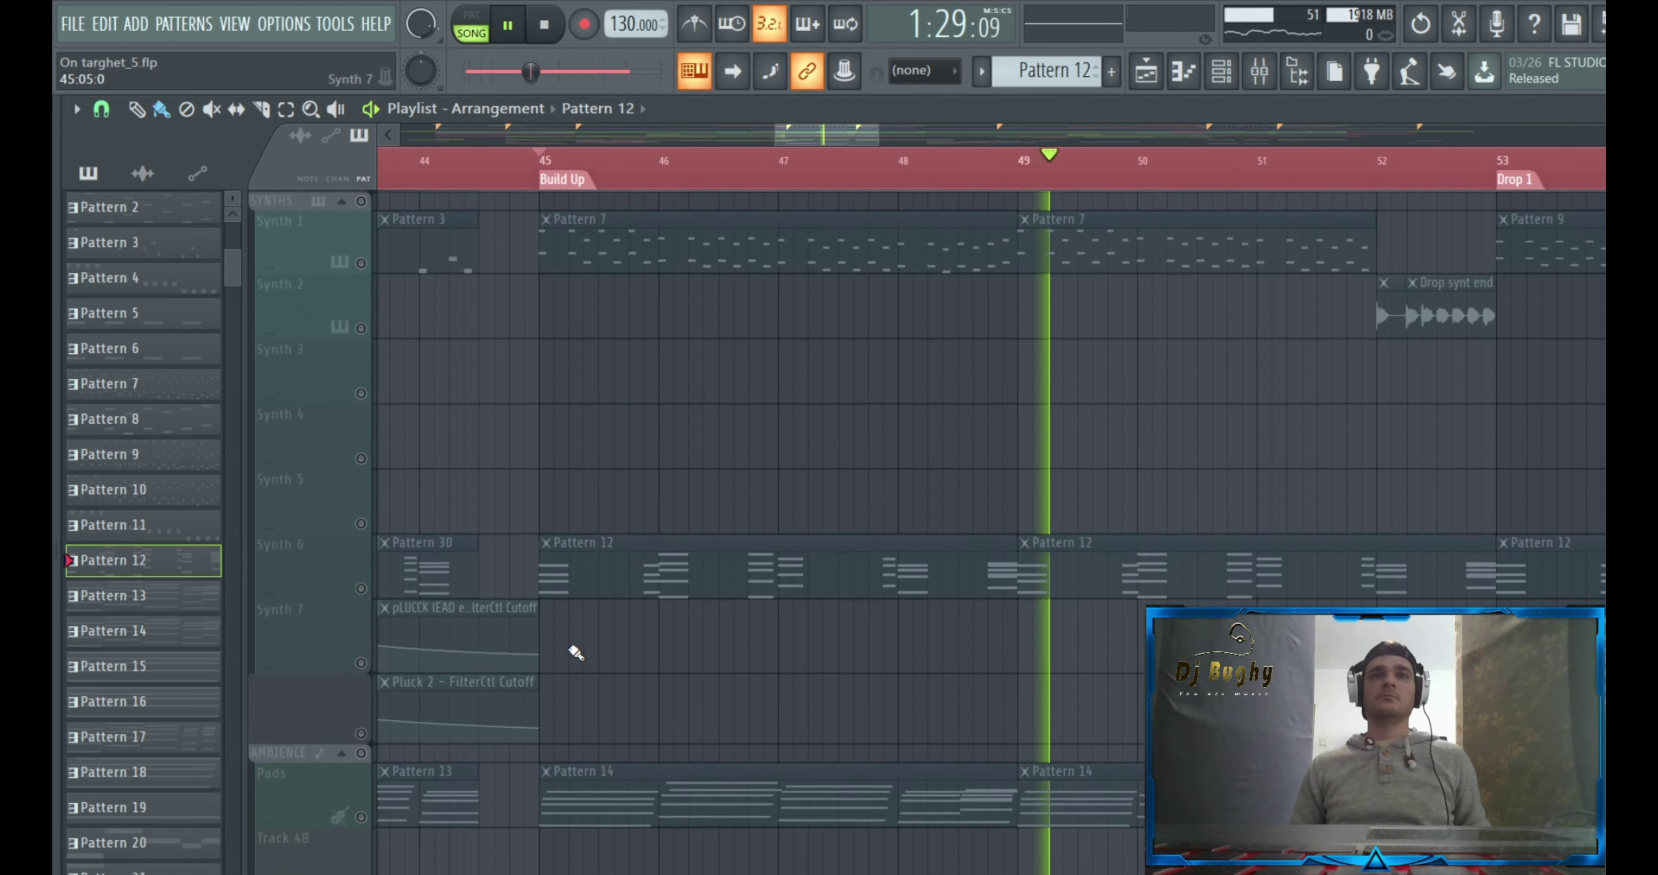
{"action": "scroll", "coordinate": [590, 656], "scroll_direction": "down", "scroll_amount": 10}
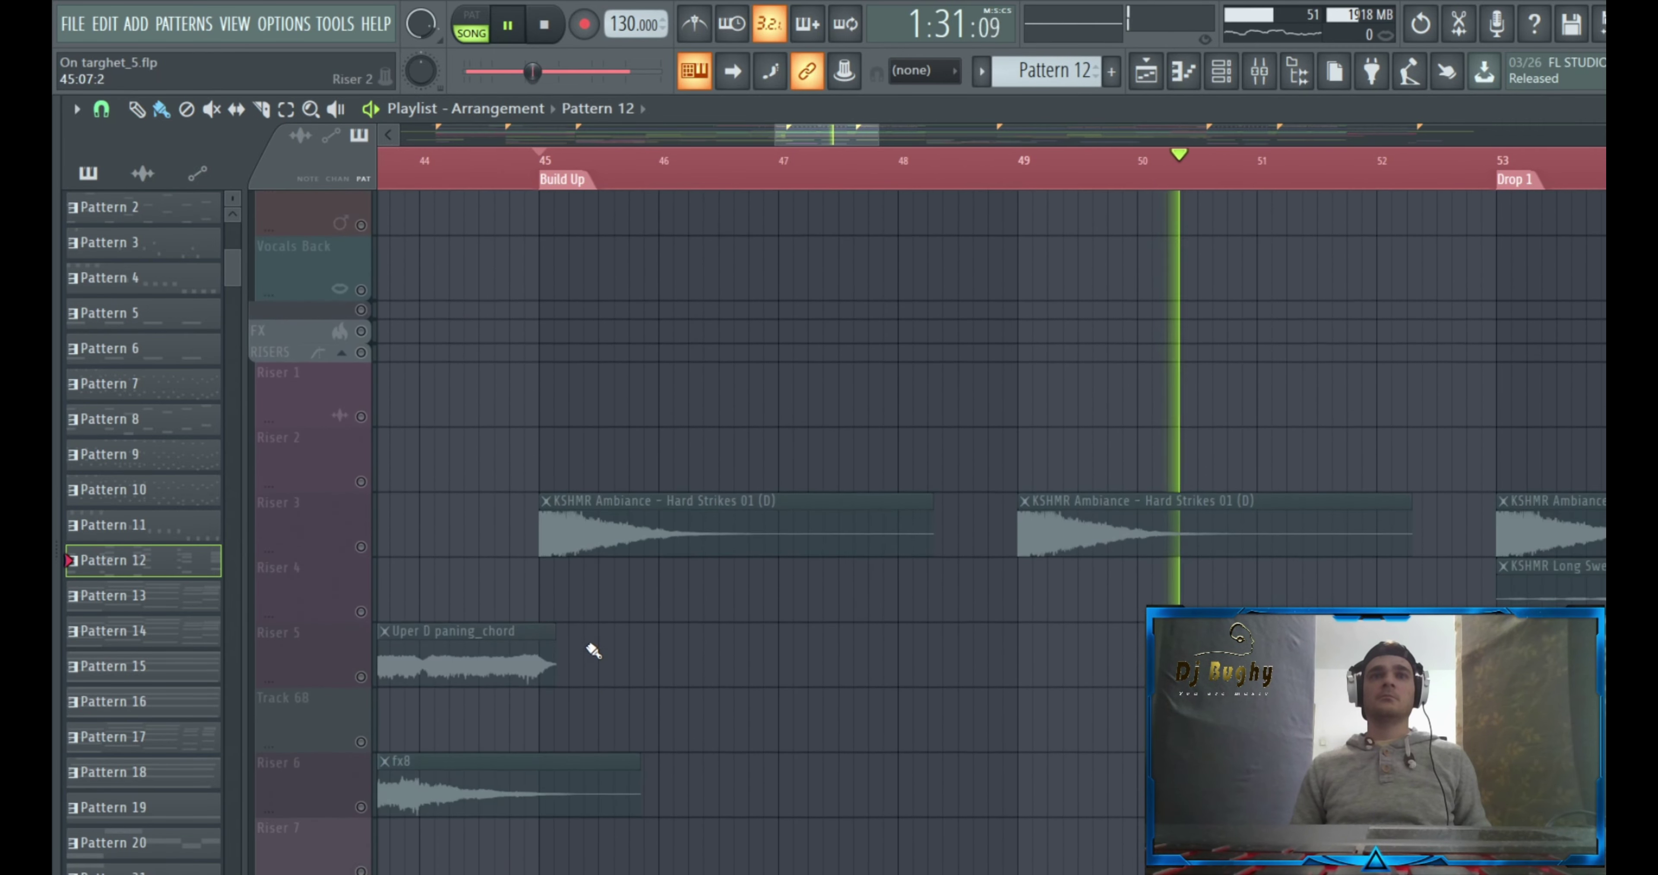
{"action": "key", "text": "space"}
{"action": "key", "text": "space"}
Audition the Cymatics ambience on Track 81 and white noise on Track 82 solo in turn, then unmute all tracks and stop playback
{"action": "scroll", "coordinate": [618, 611], "scroll_direction": "down", "scroll_amount": 10}
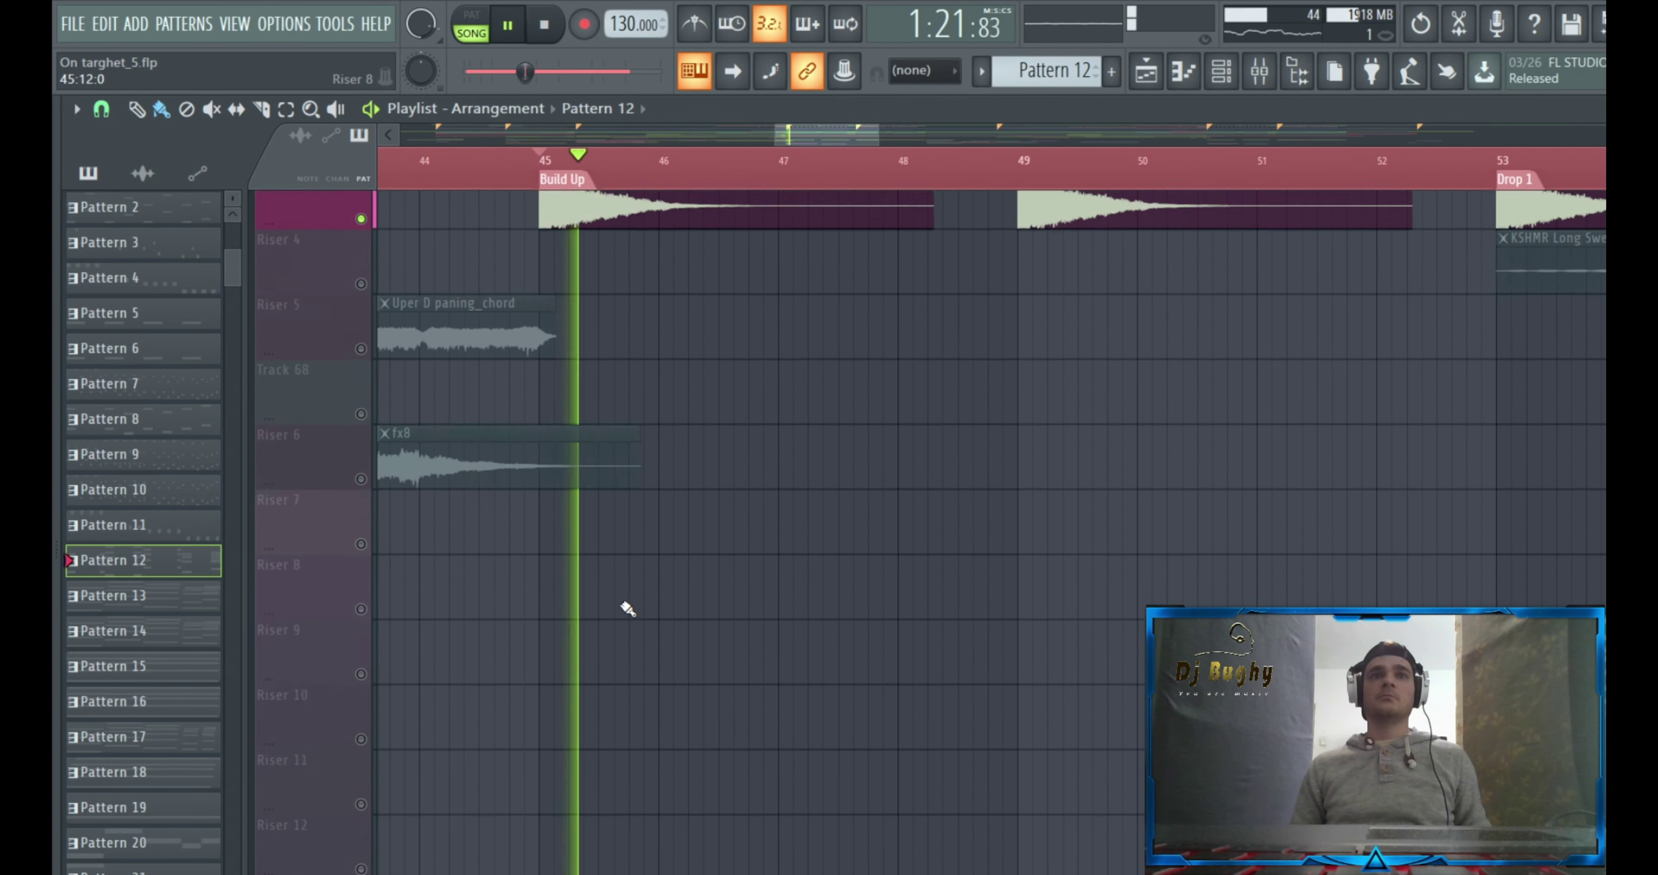
{"action": "left_click", "coordinate": [361, 500]}
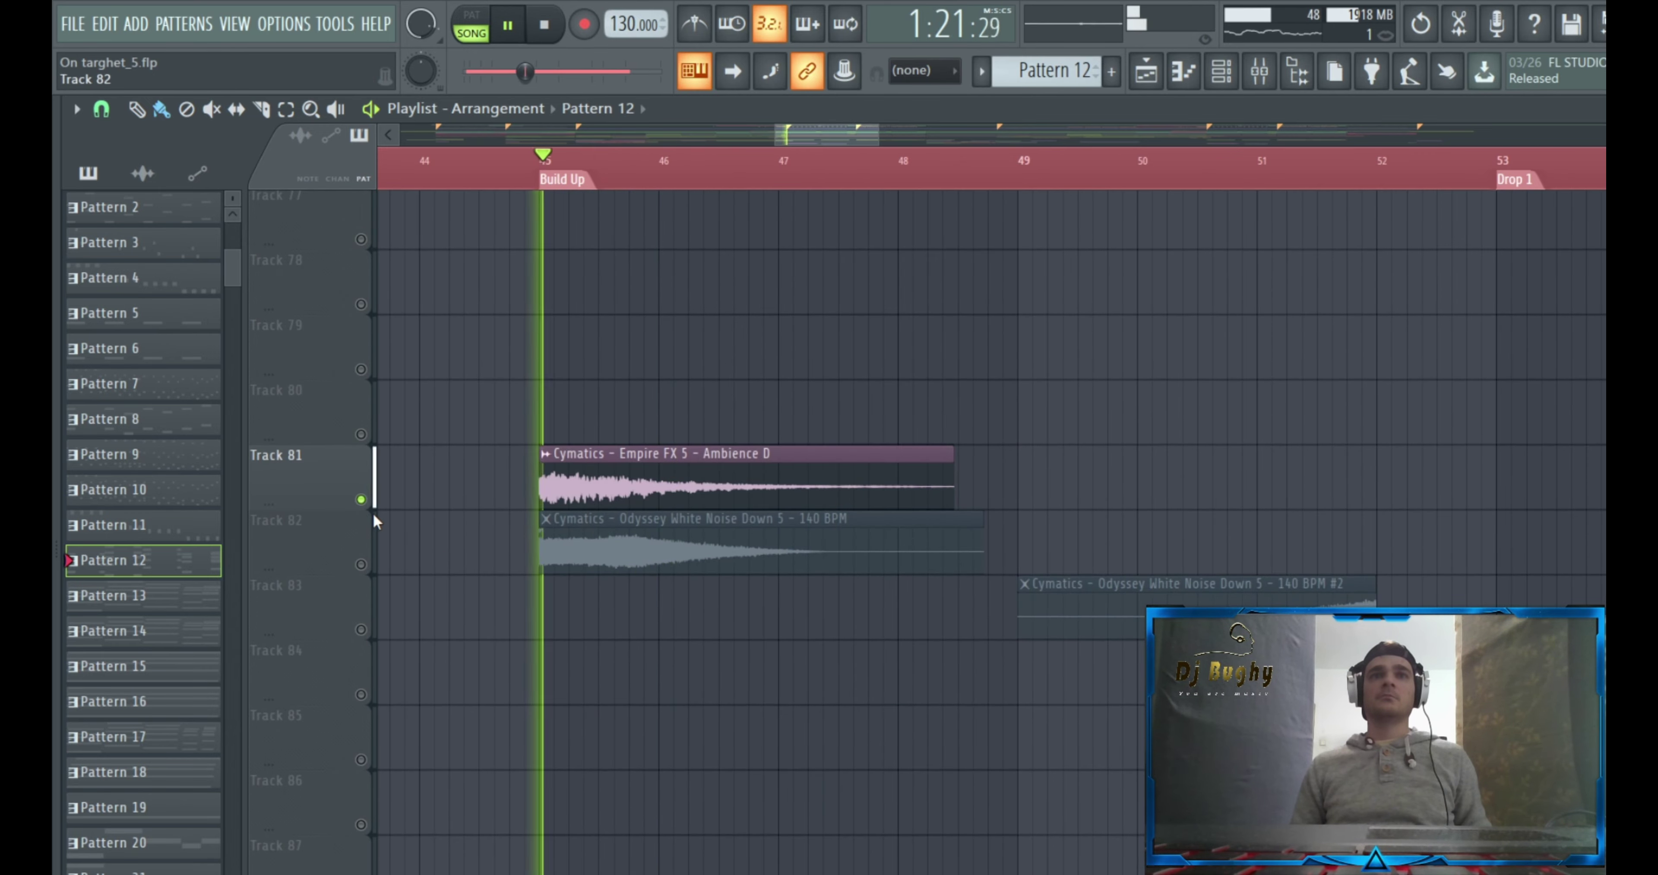
{"action": "left_click", "coordinate": [361, 564]}
{"action": "scroll", "coordinate": [533, 636], "scroll_direction": "down", "scroll_amount": 5}
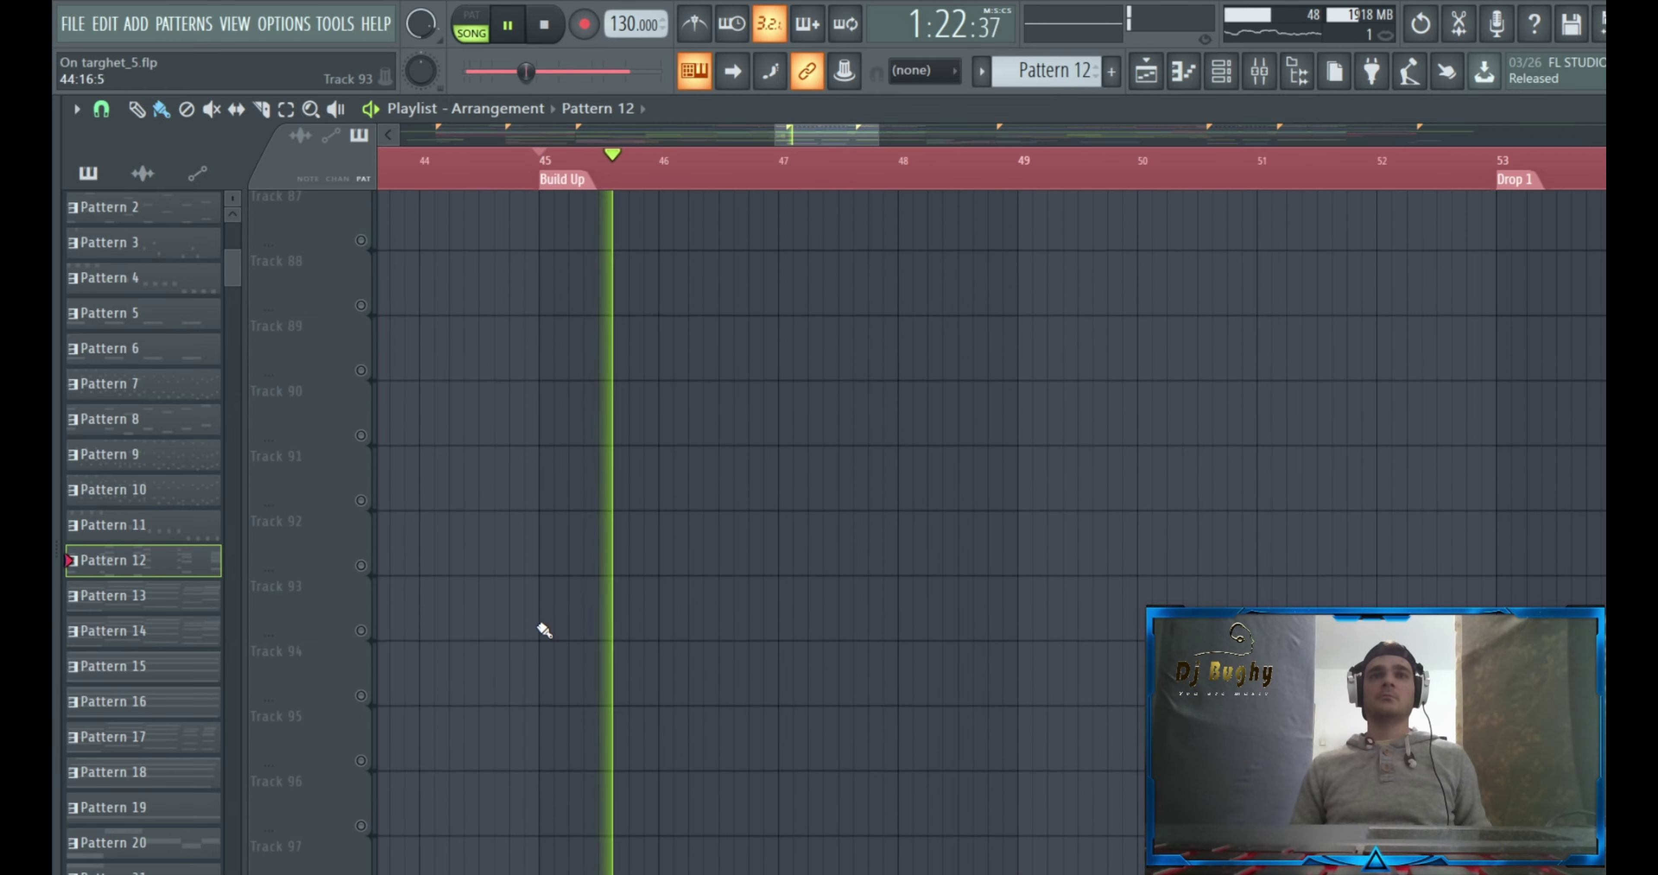
{"action": "scroll", "coordinate": [566, 650], "scroll_direction": "up", "scroll_amount": 12}
{"action": "scroll", "coordinate": [644, 733], "scroll_direction": "up", "scroll_amount": 20}
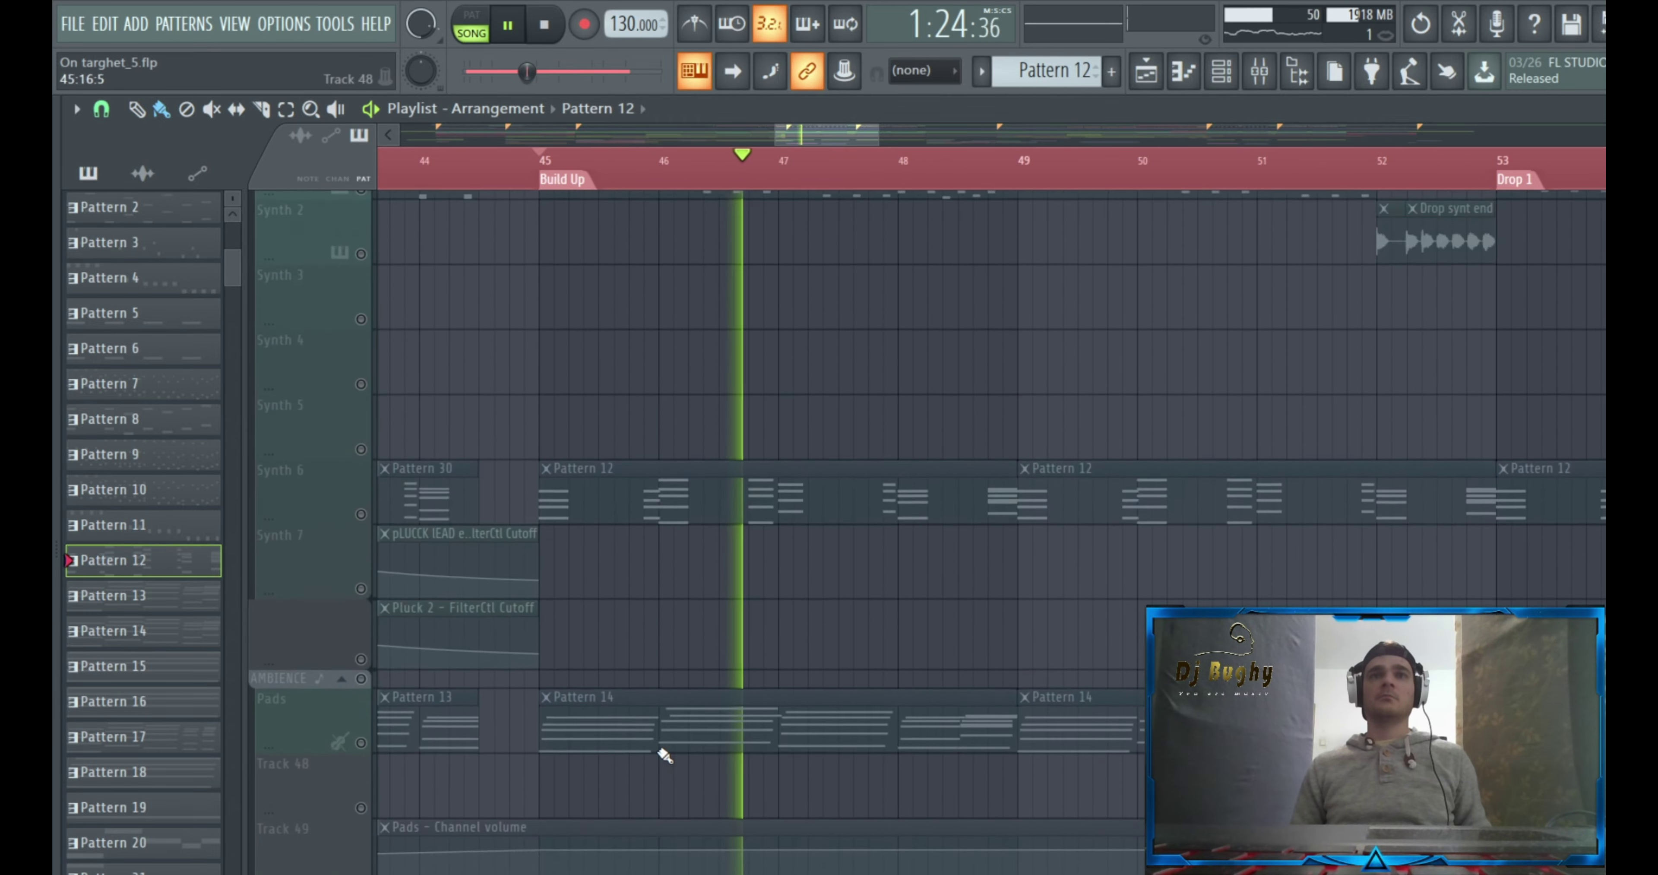
{"action": "scroll", "coordinate": [662, 740], "scroll_direction": "up", "scroll_amount": 15}
{"action": "key", "text": "space"}
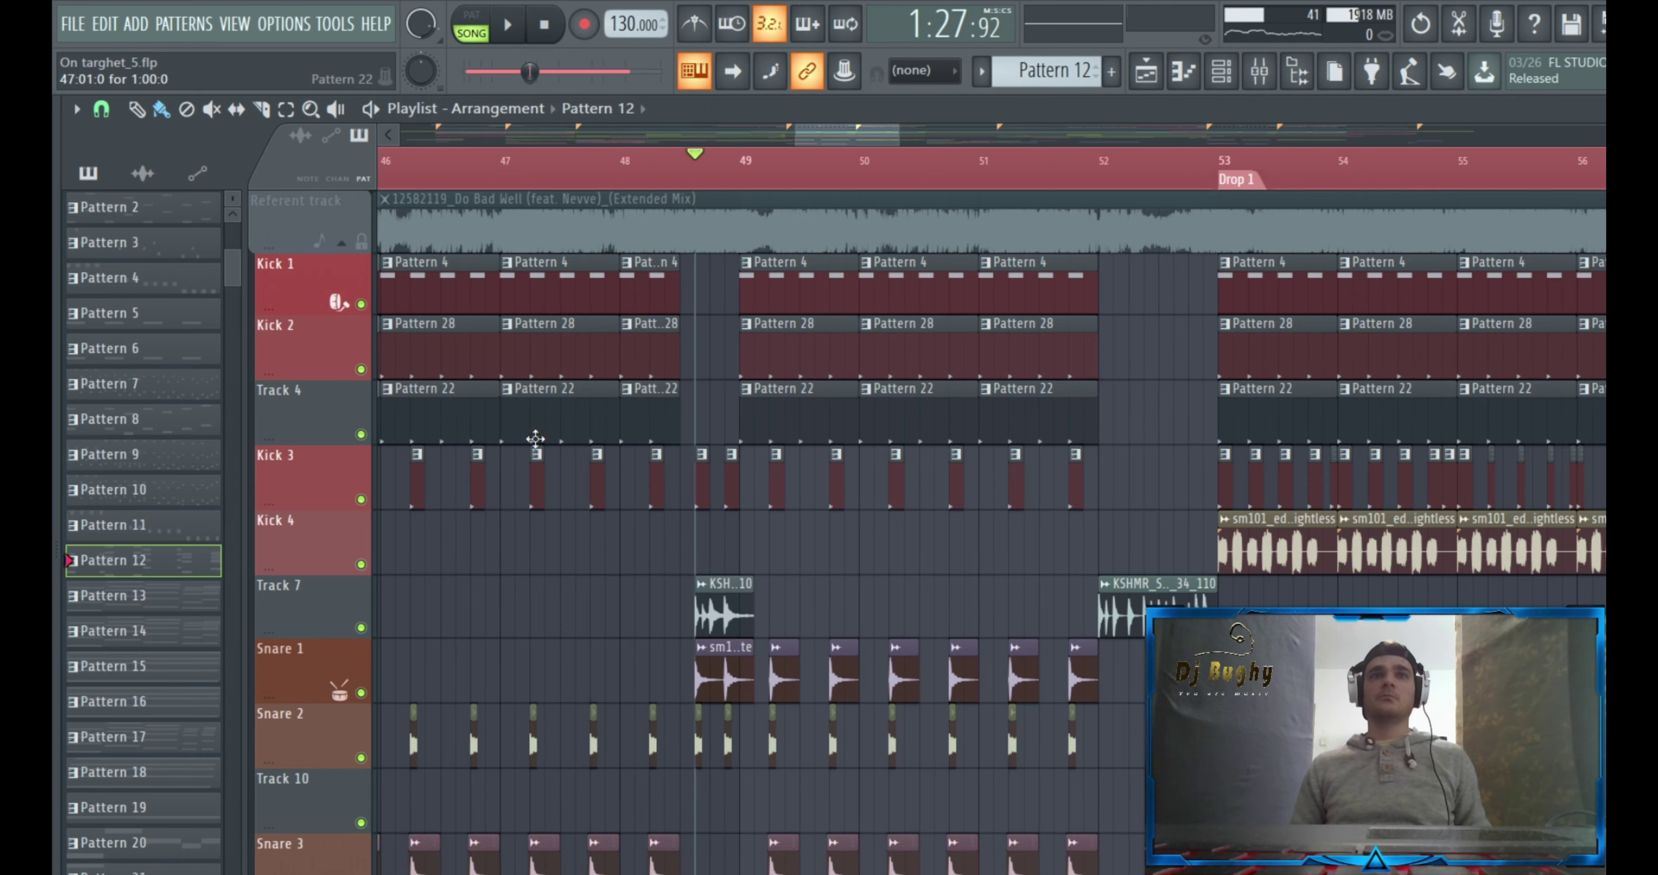
Audition the Track 7 fill and the Snare 1 track solo in turn, playing from just before bar 49
{"action": "right_click", "coordinate": [364, 625]}
{"action": "key", "text": "space"}
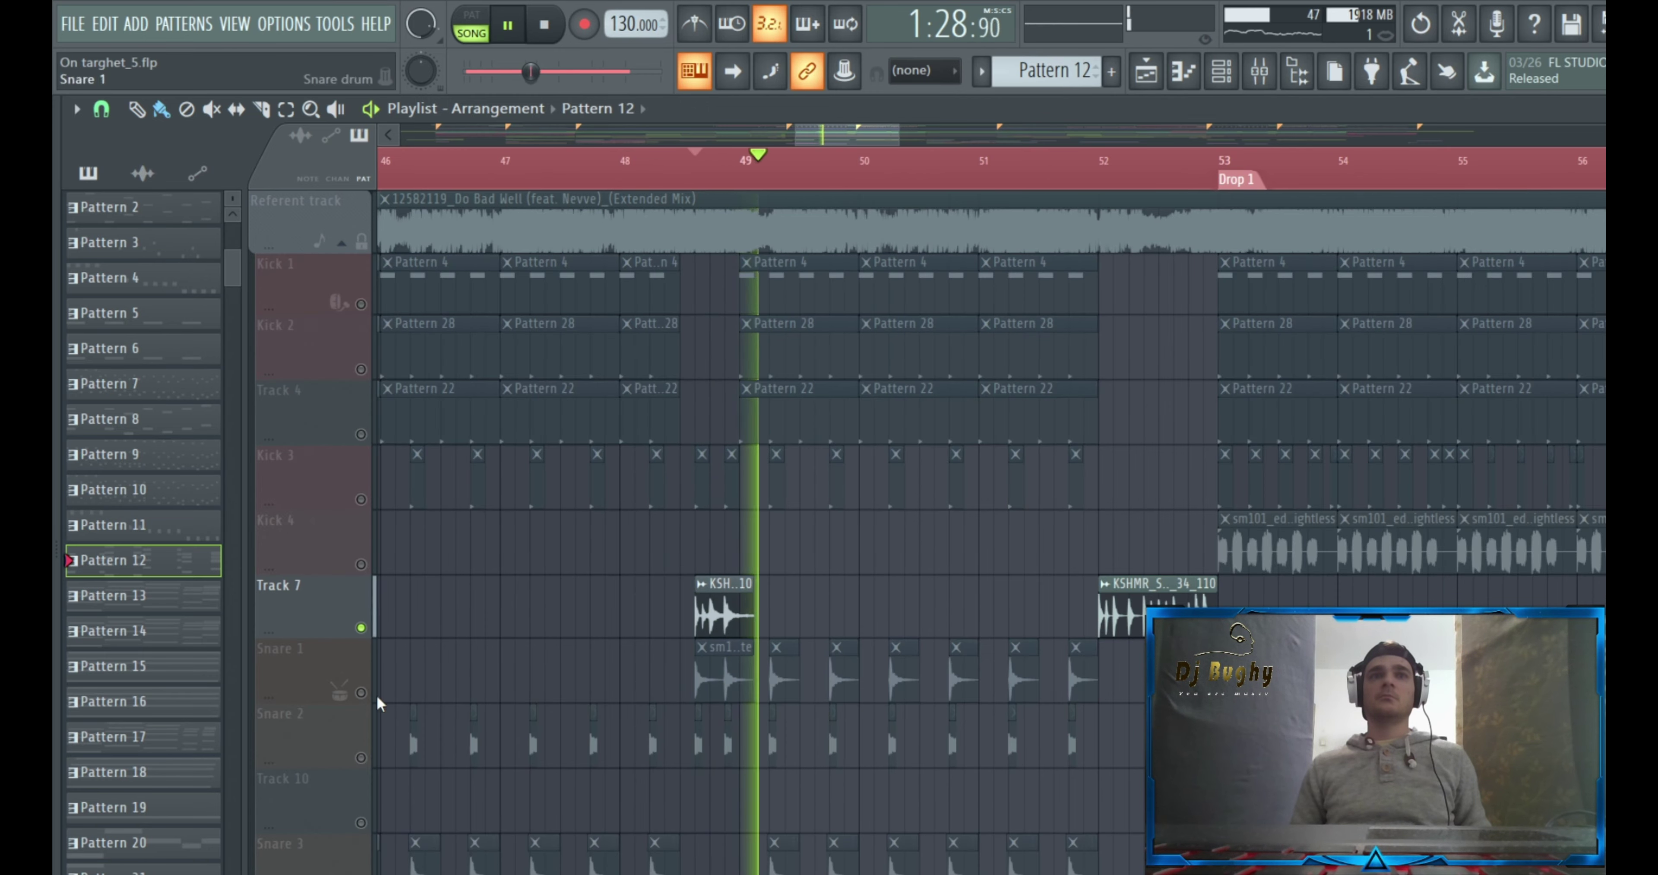
{"action": "key", "text": "space"}
{"action": "right_click", "coordinate": [362, 693]}
{"action": "key", "text": "space"}
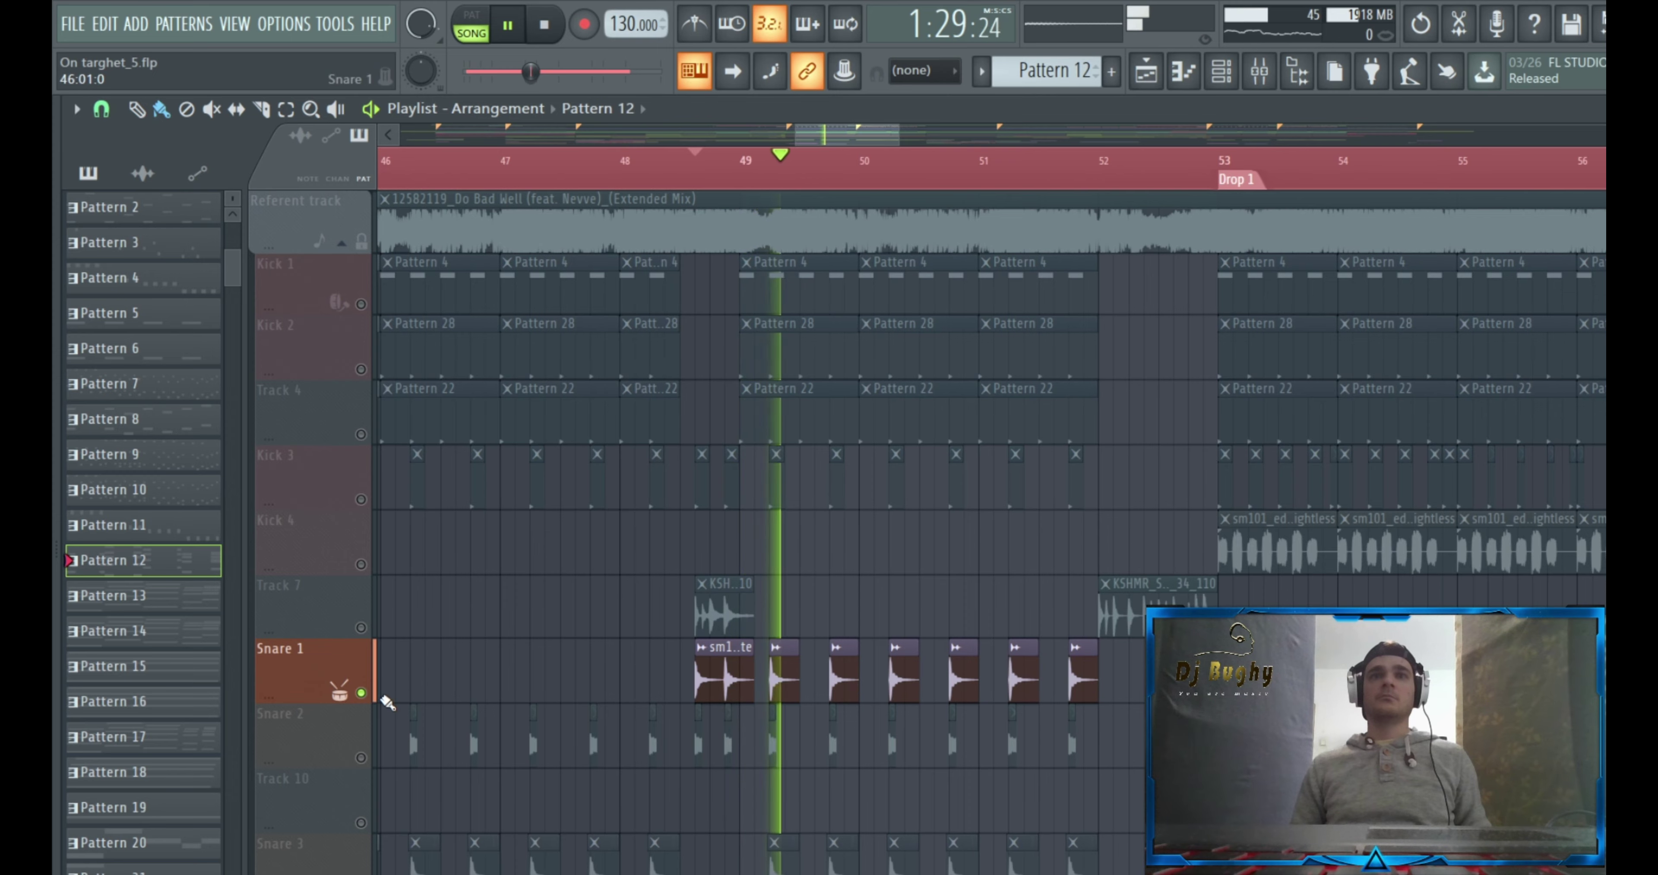
{"action": "key", "text": "space"}
Solo Track 7 again and play its KSHMR fill at bar 52, just before Drop 1
{"action": "right_click", "coordinate": [361, 627]}
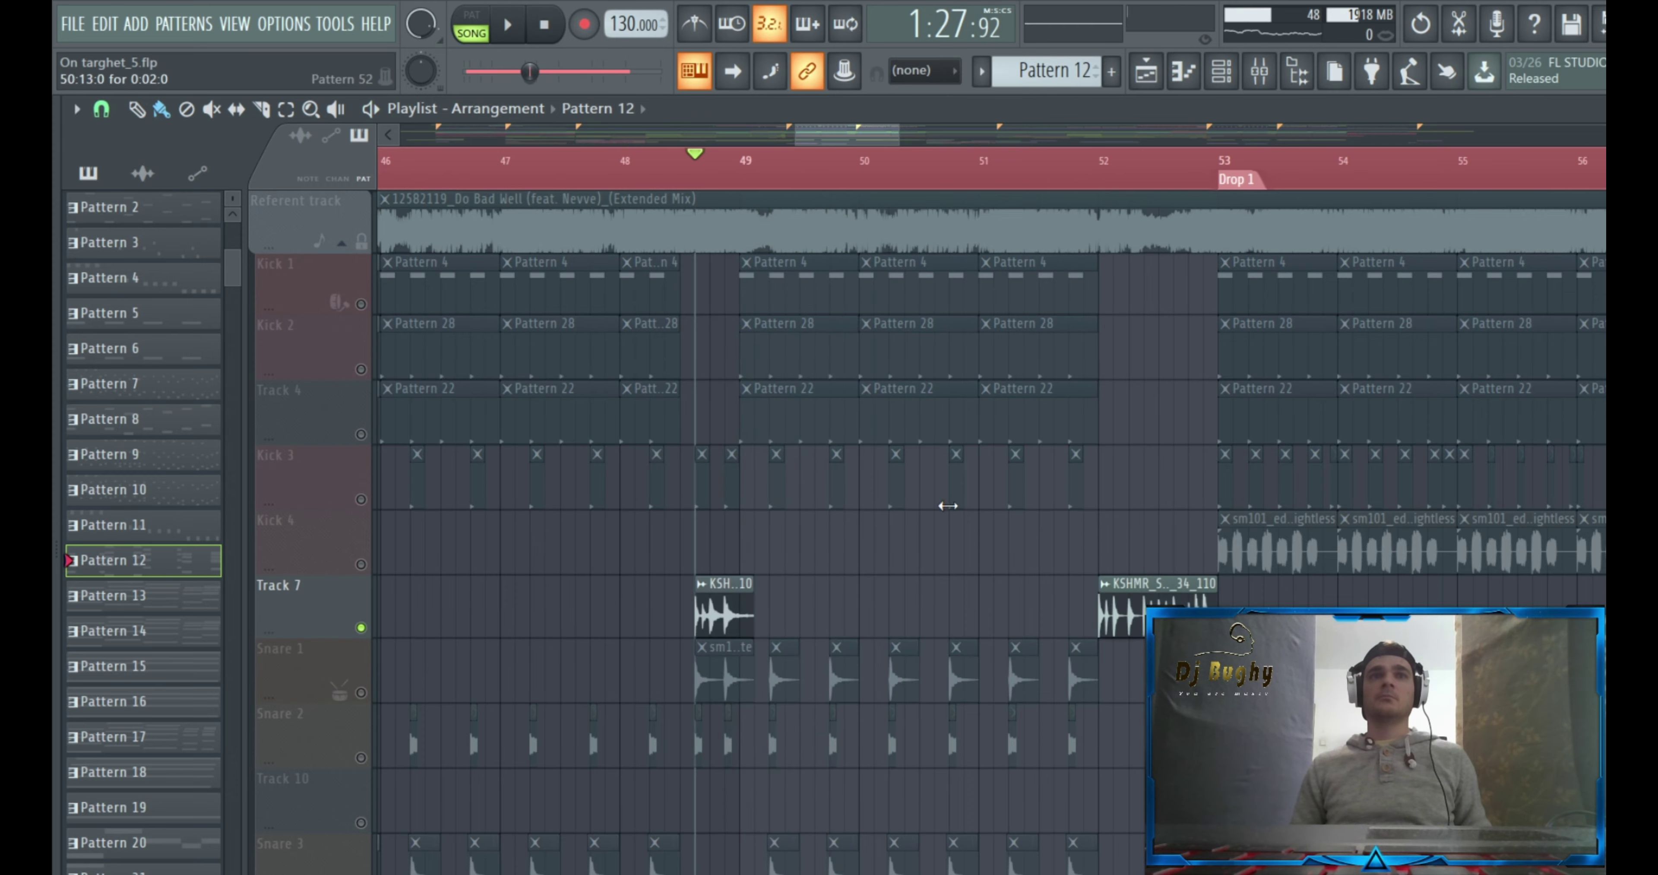
{"action": "key", "text": "space"}
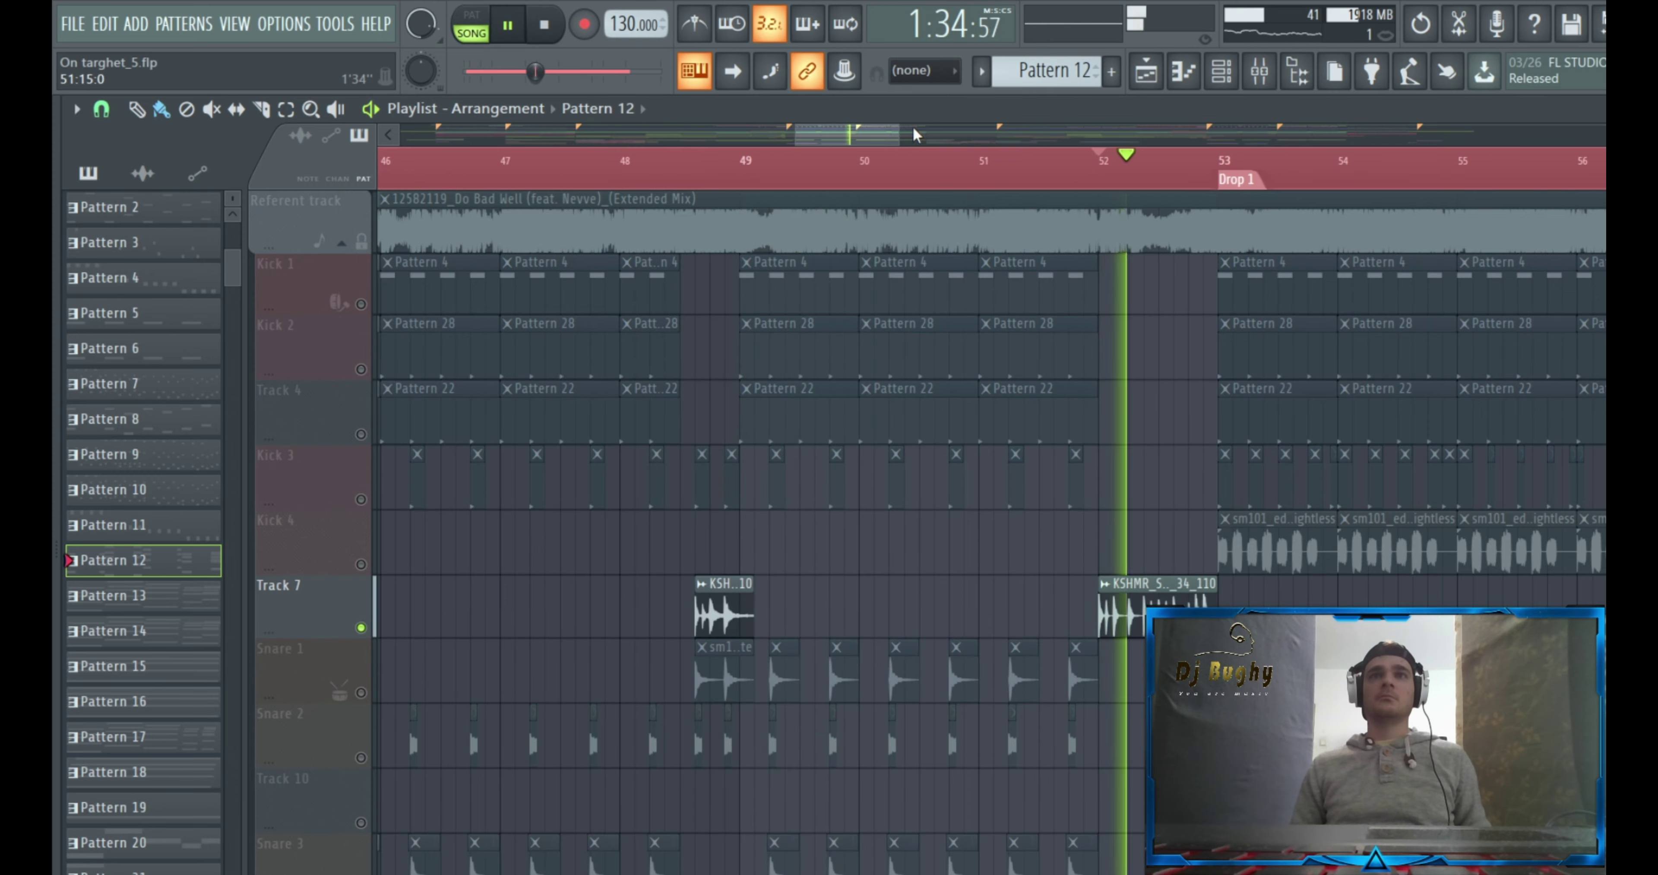
{"action": "left_click_drag", "start_coordinate": [855, 134], "coordinate": [891, 135]}
{"action": "key", "text": "space"}
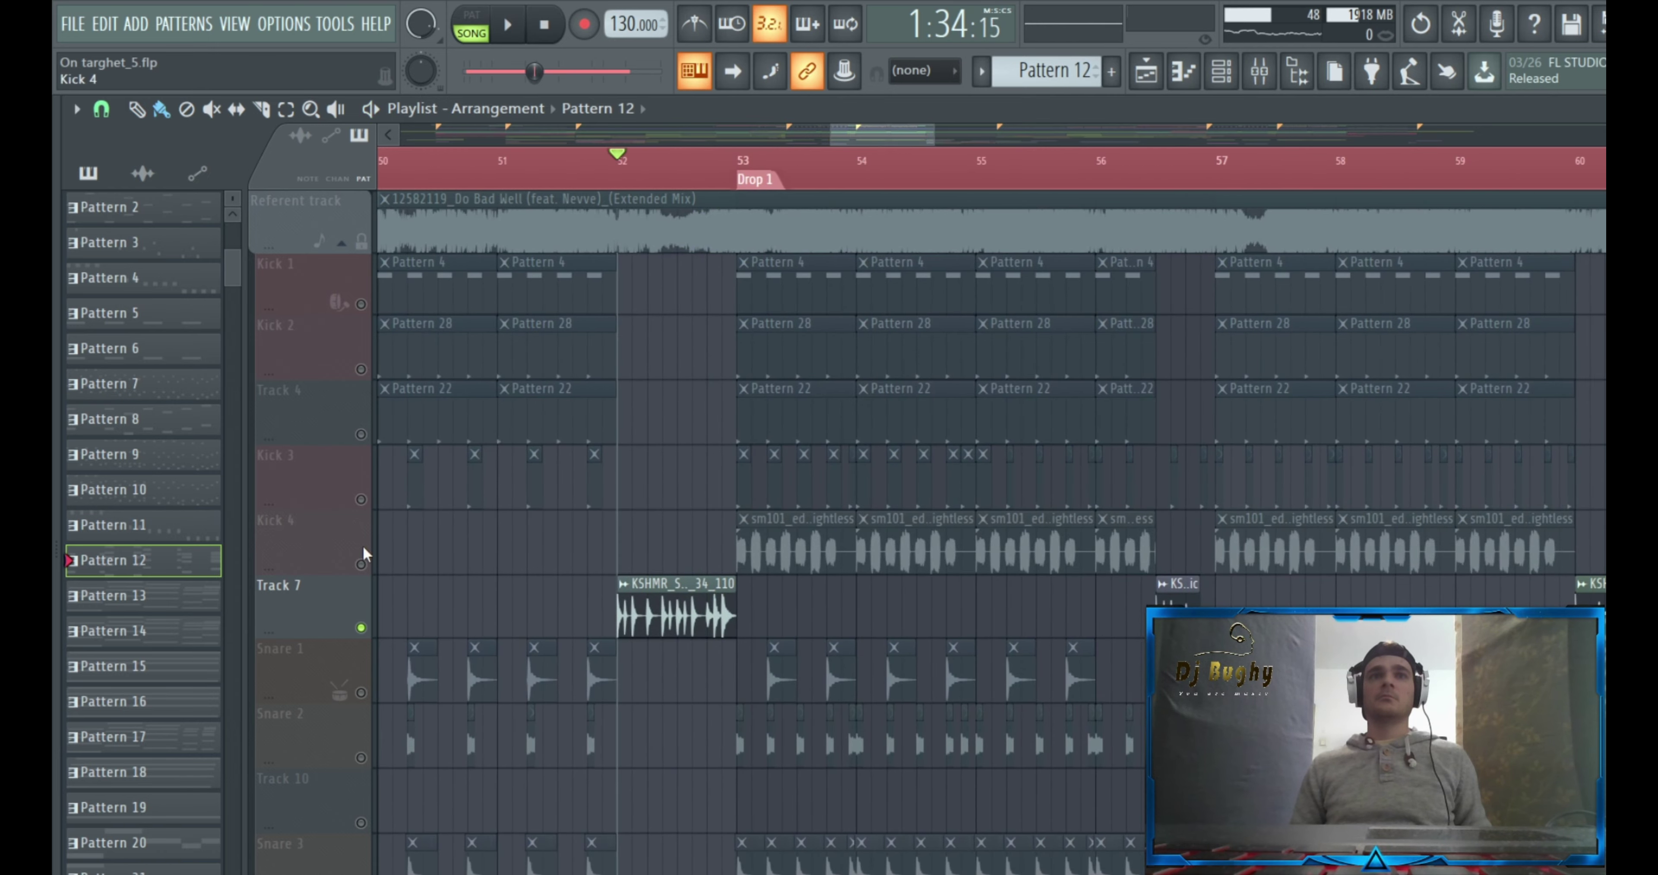
Audition the Kick 4 loop solo from the Drop 1 marker, then unmute all tracks
{"action": "right_click", "coordinate": [361, 566]}
{"action": "key", "text": "space"}
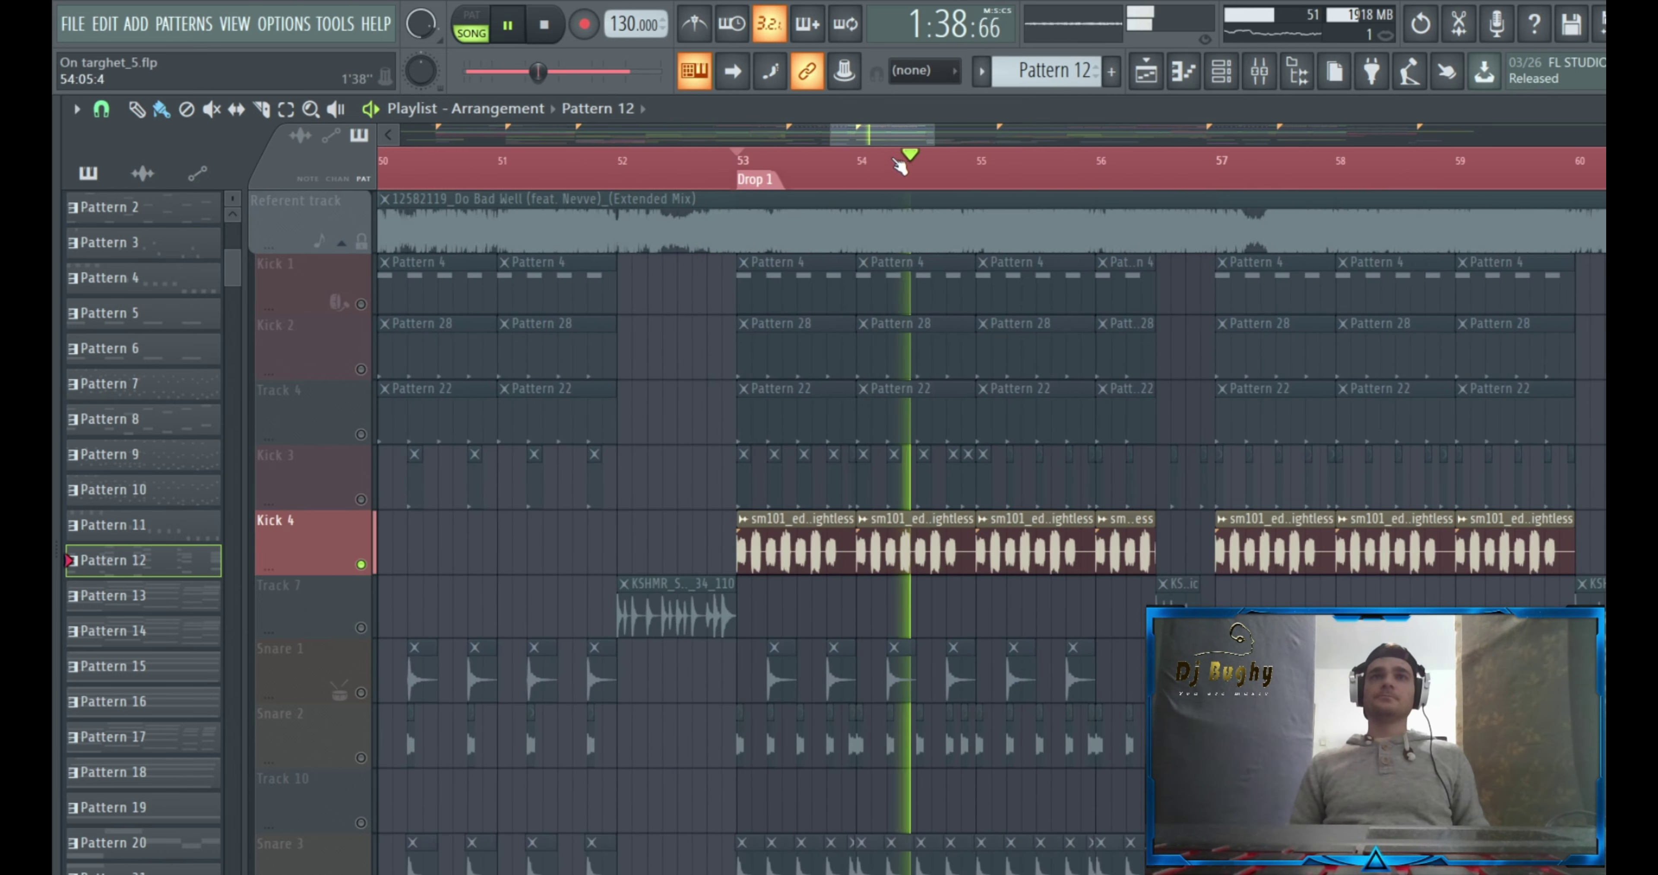
{"action": "left_click_drag", "start_coordinate": [879, 131], "coordinate": [775, 124]}
{"action": "key", "text": "space"}
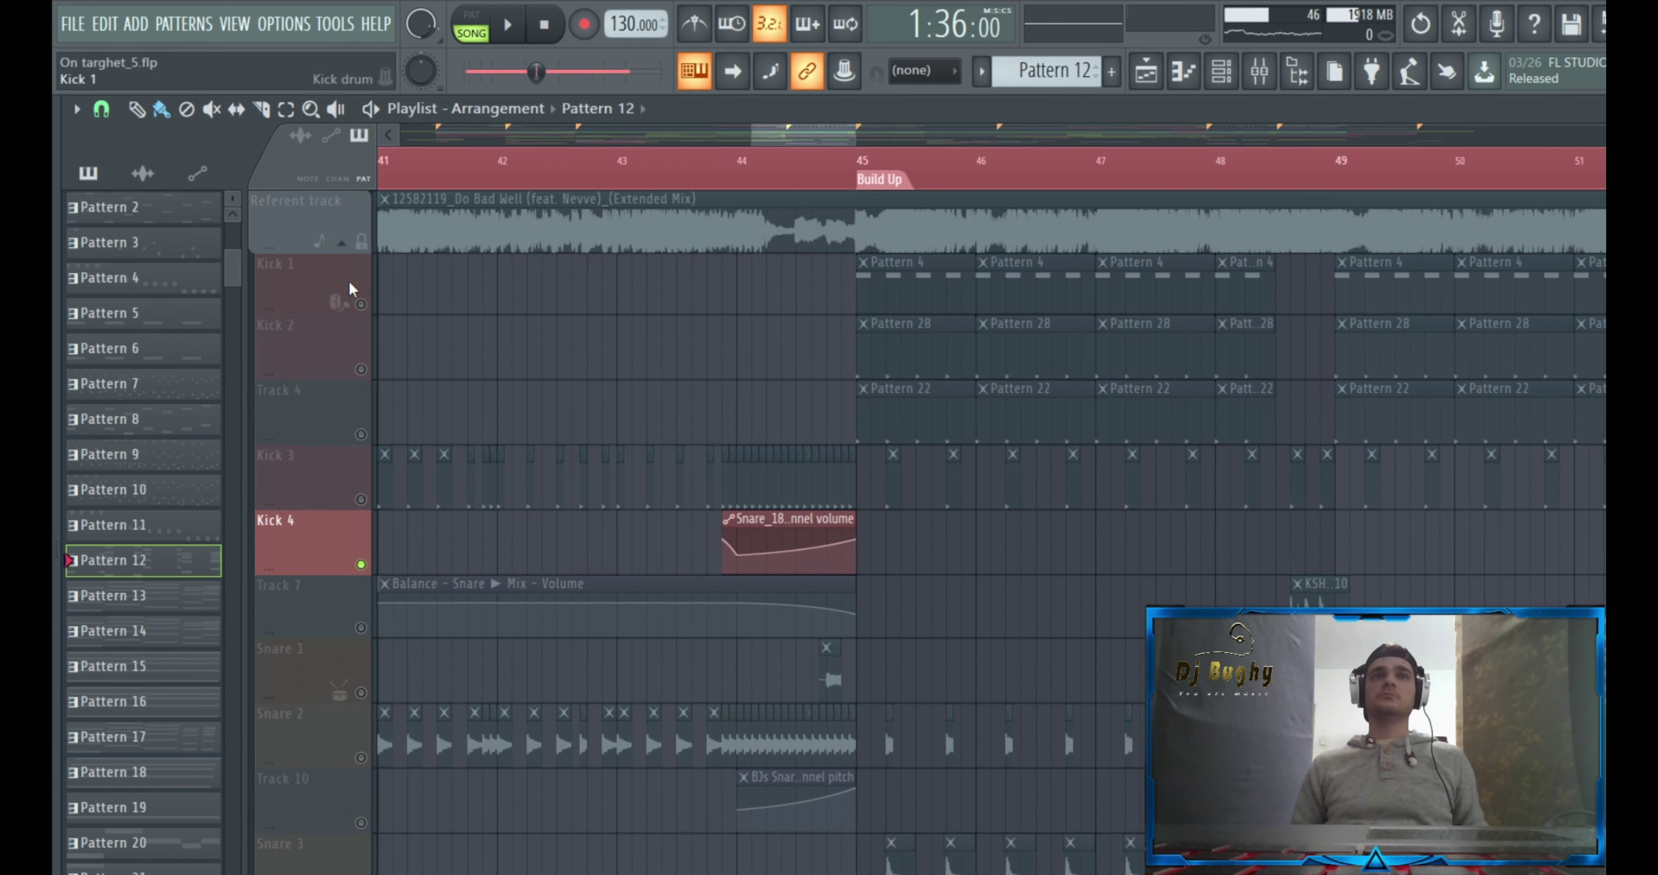
{"action": "left_click", "coordinate": [361, 304], "text": "ctrl"}
{"action": "left_click", "coordinate": [361, 304], "text": "ctrl"}
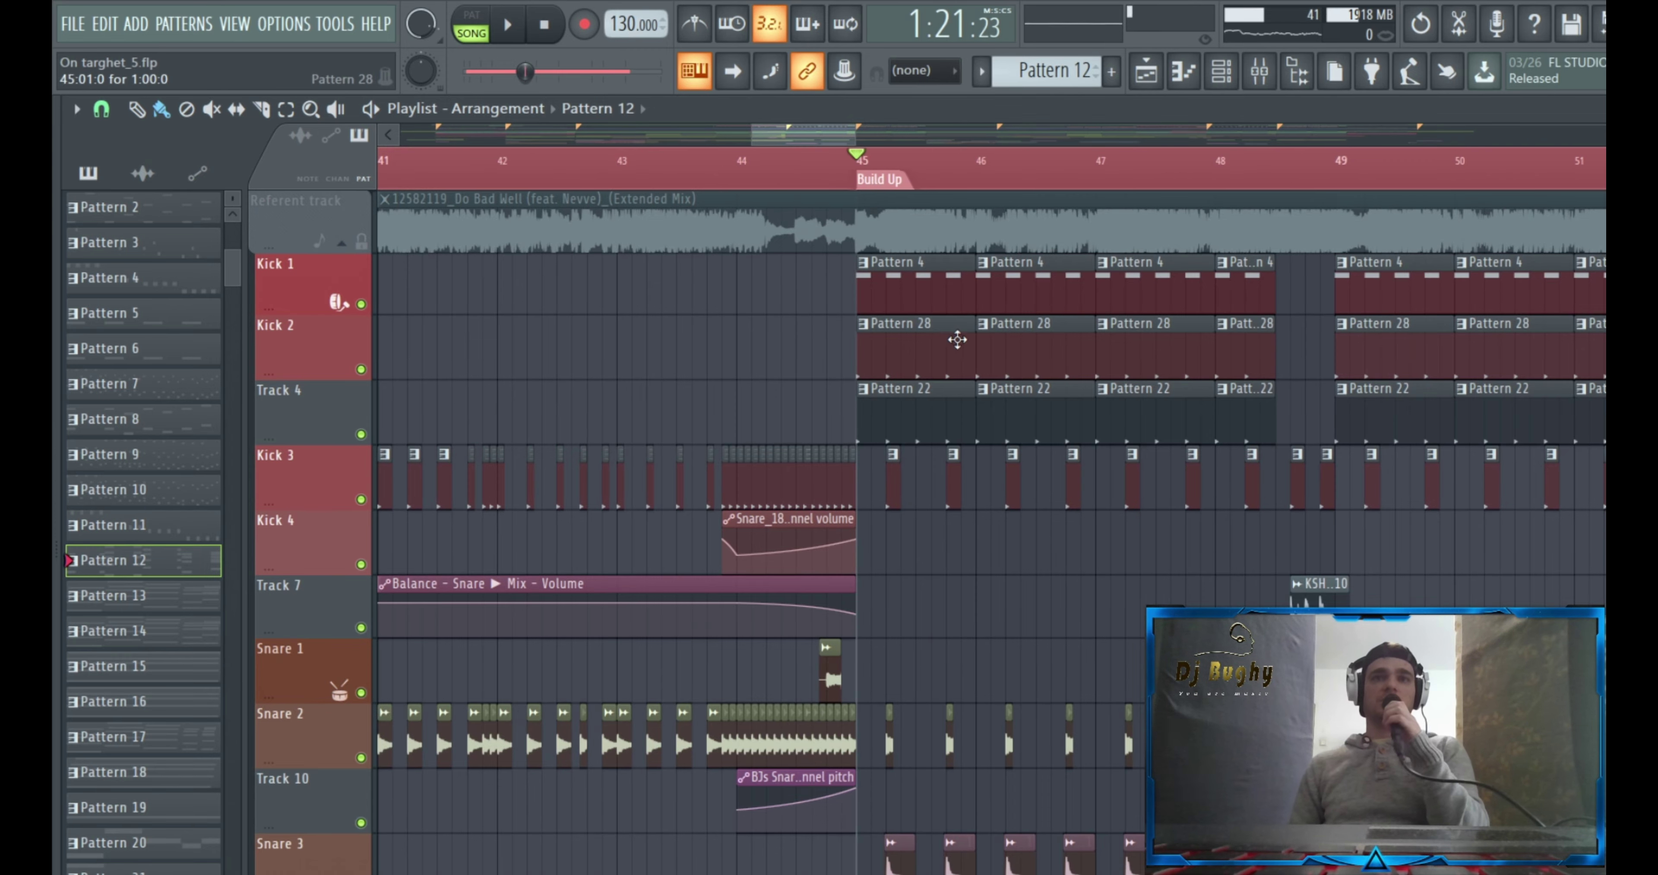
Play the arrangement from the Build Up marker with all tracks active and review its clips from the drums to the risers
{"action": "key", "text": "space"}
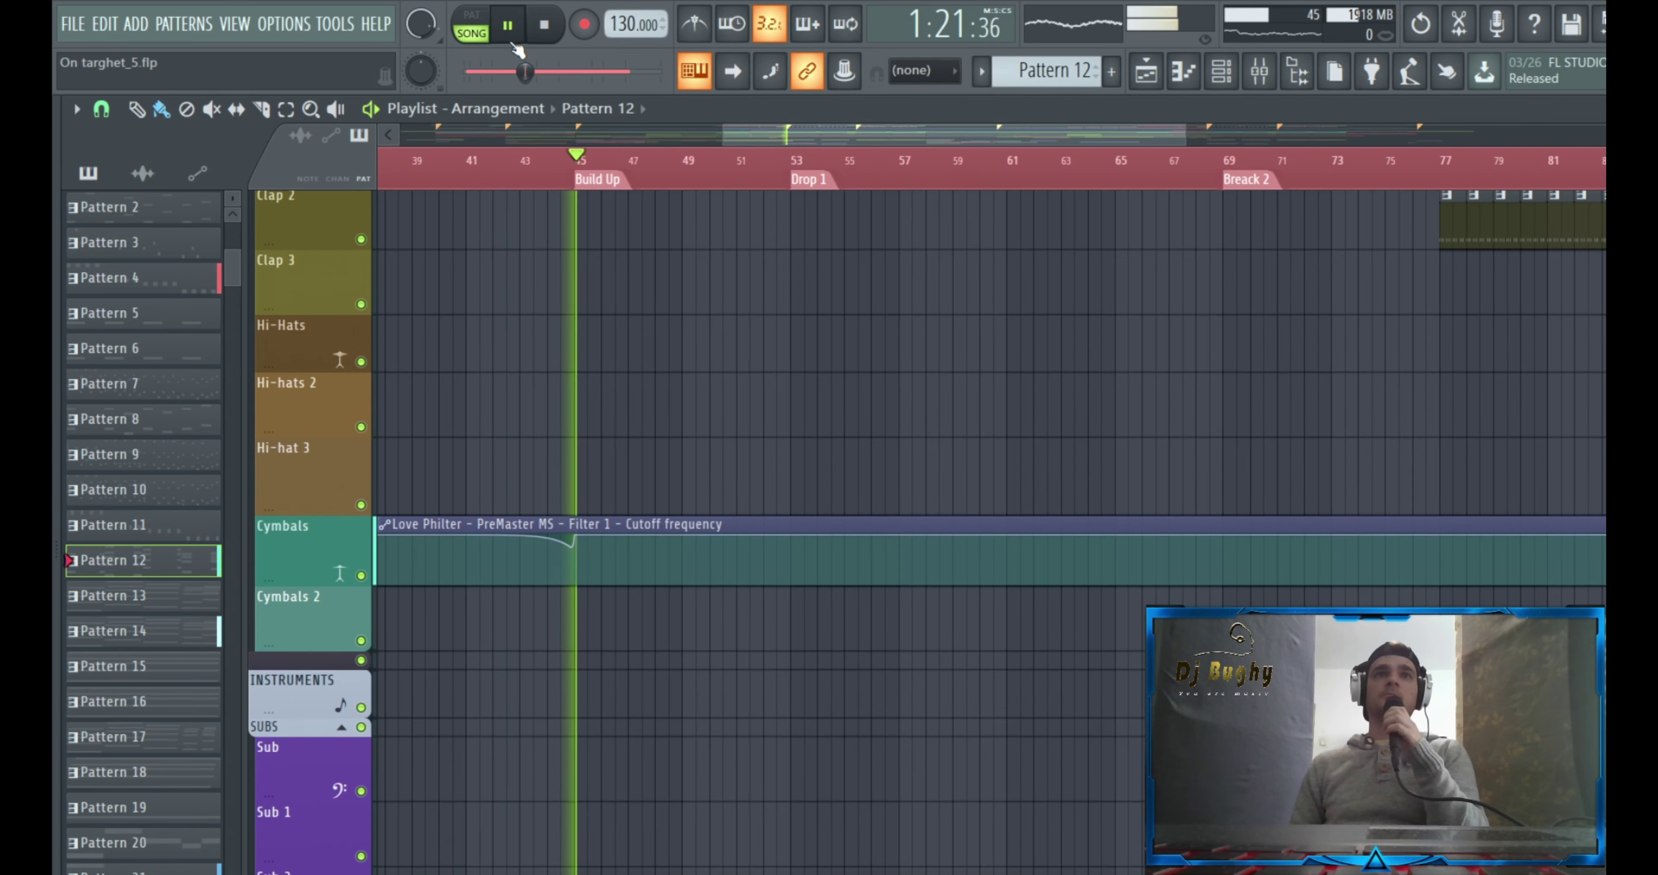
{"action": "scroll", "coordinate": [780, 574], "scroll_direction": "up", "scroll_amount": 13}
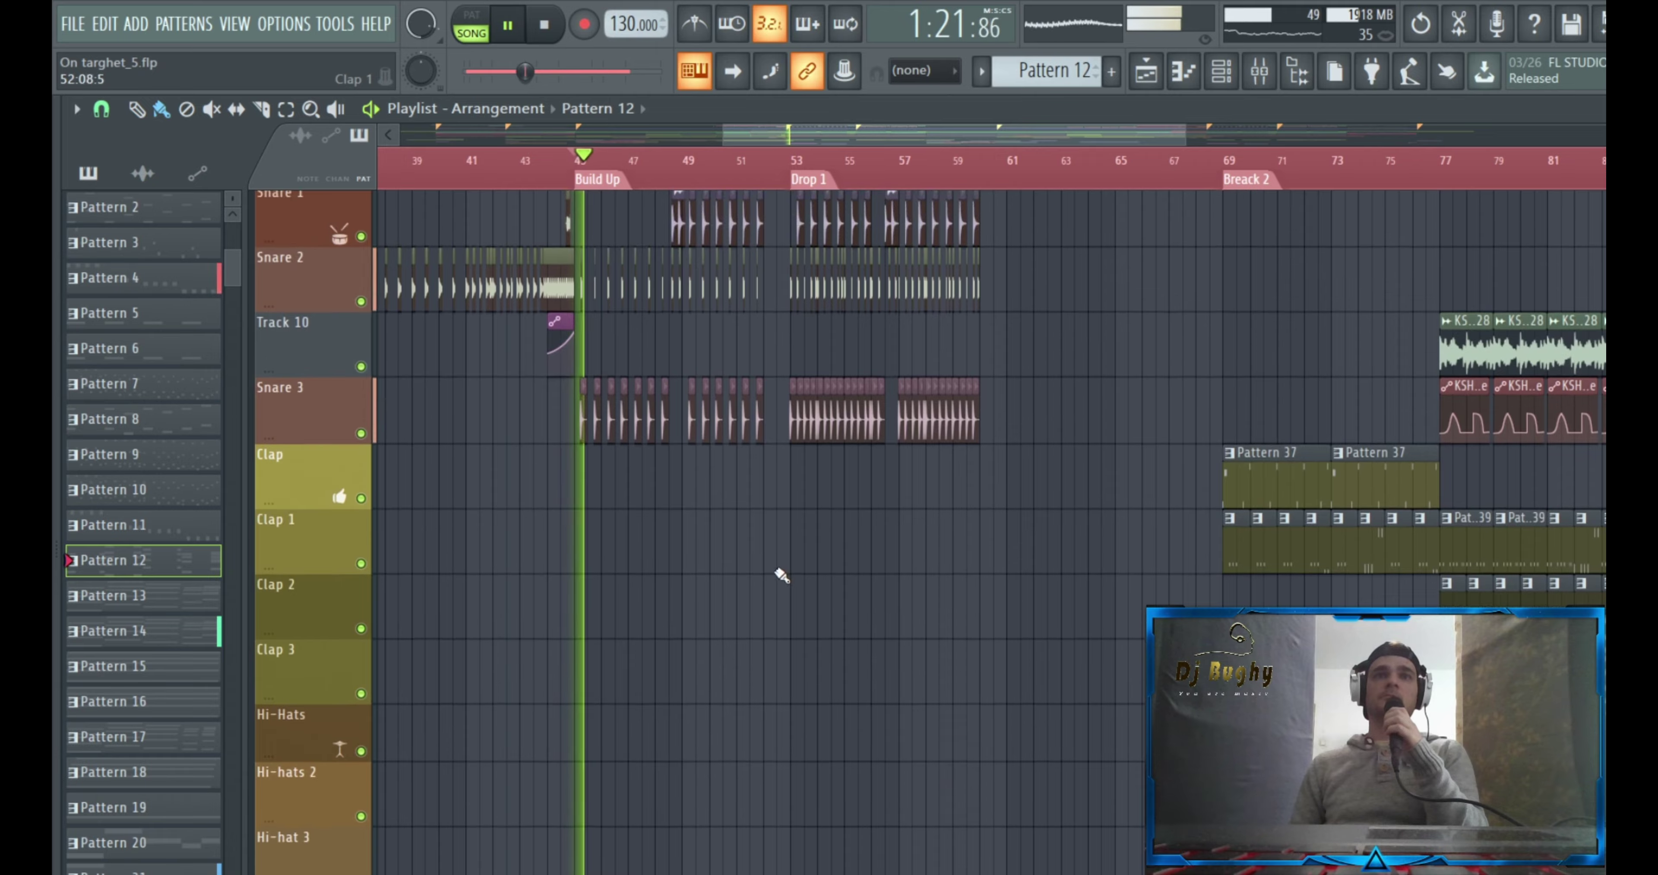
{"action": "scroll", "coordinate": [966, 514], "scroll_direction": "down", "scroll_amount": 5}
{"action": "scroll", "coordinate": [970, 535], "scroll_direction": "up", "scroll_amount": 5}
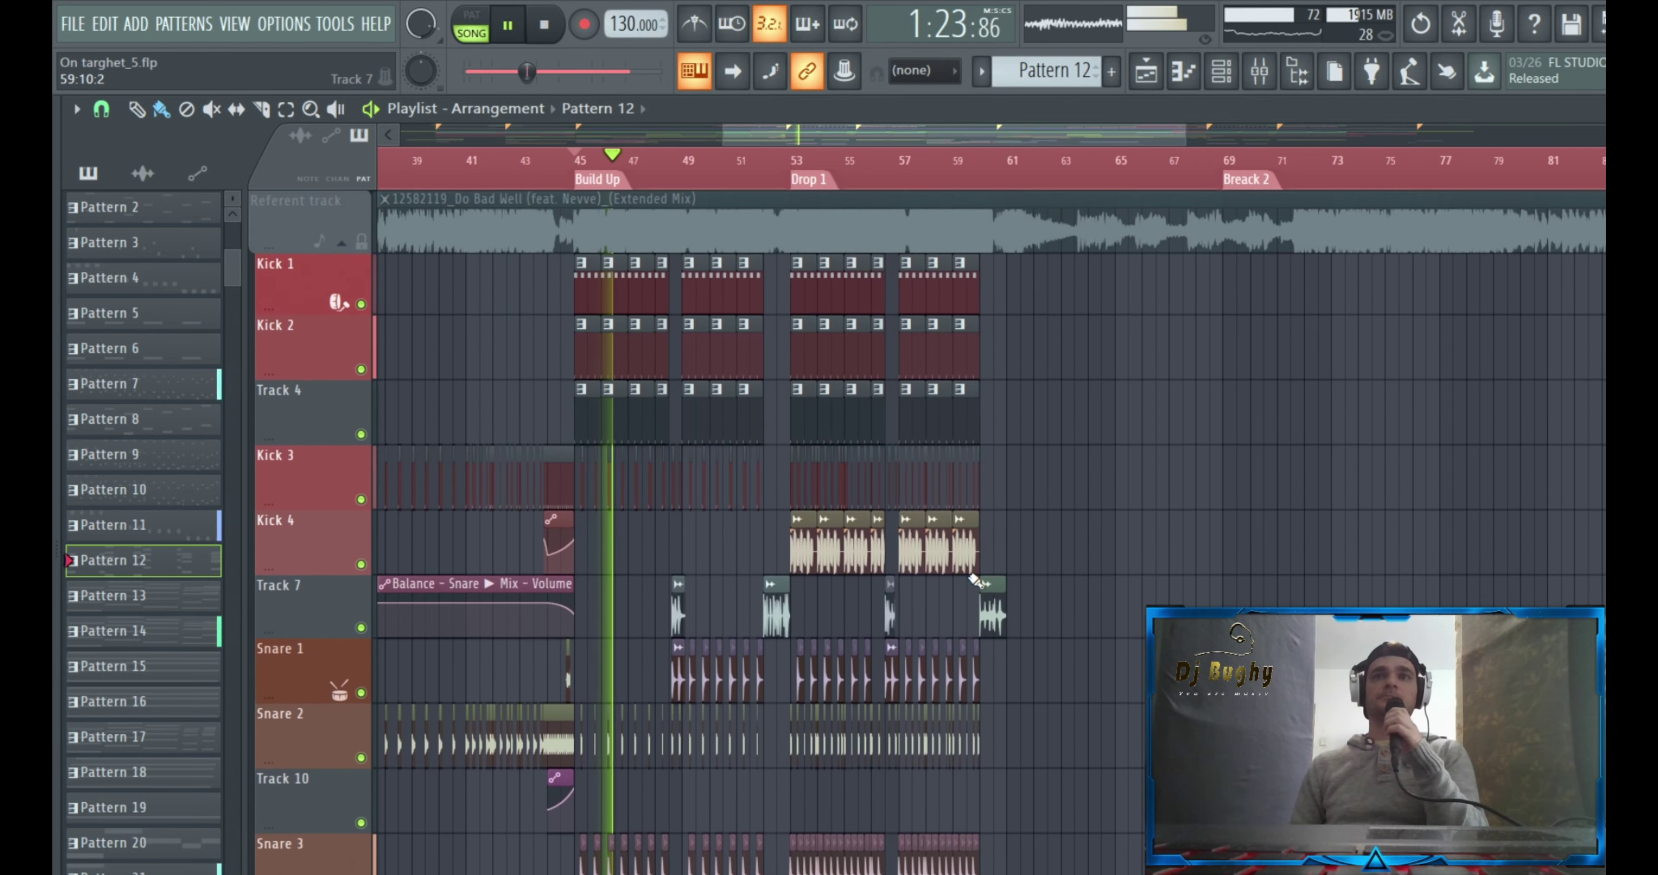
{"action": "scroll", "coordinate": [973, 553], "scroll_direction": "down", "scroll_amount": 12}
{"action": "scroll", "coordinate": [966, 556], "scroll_direction": "down", "scroll_amount": 10}
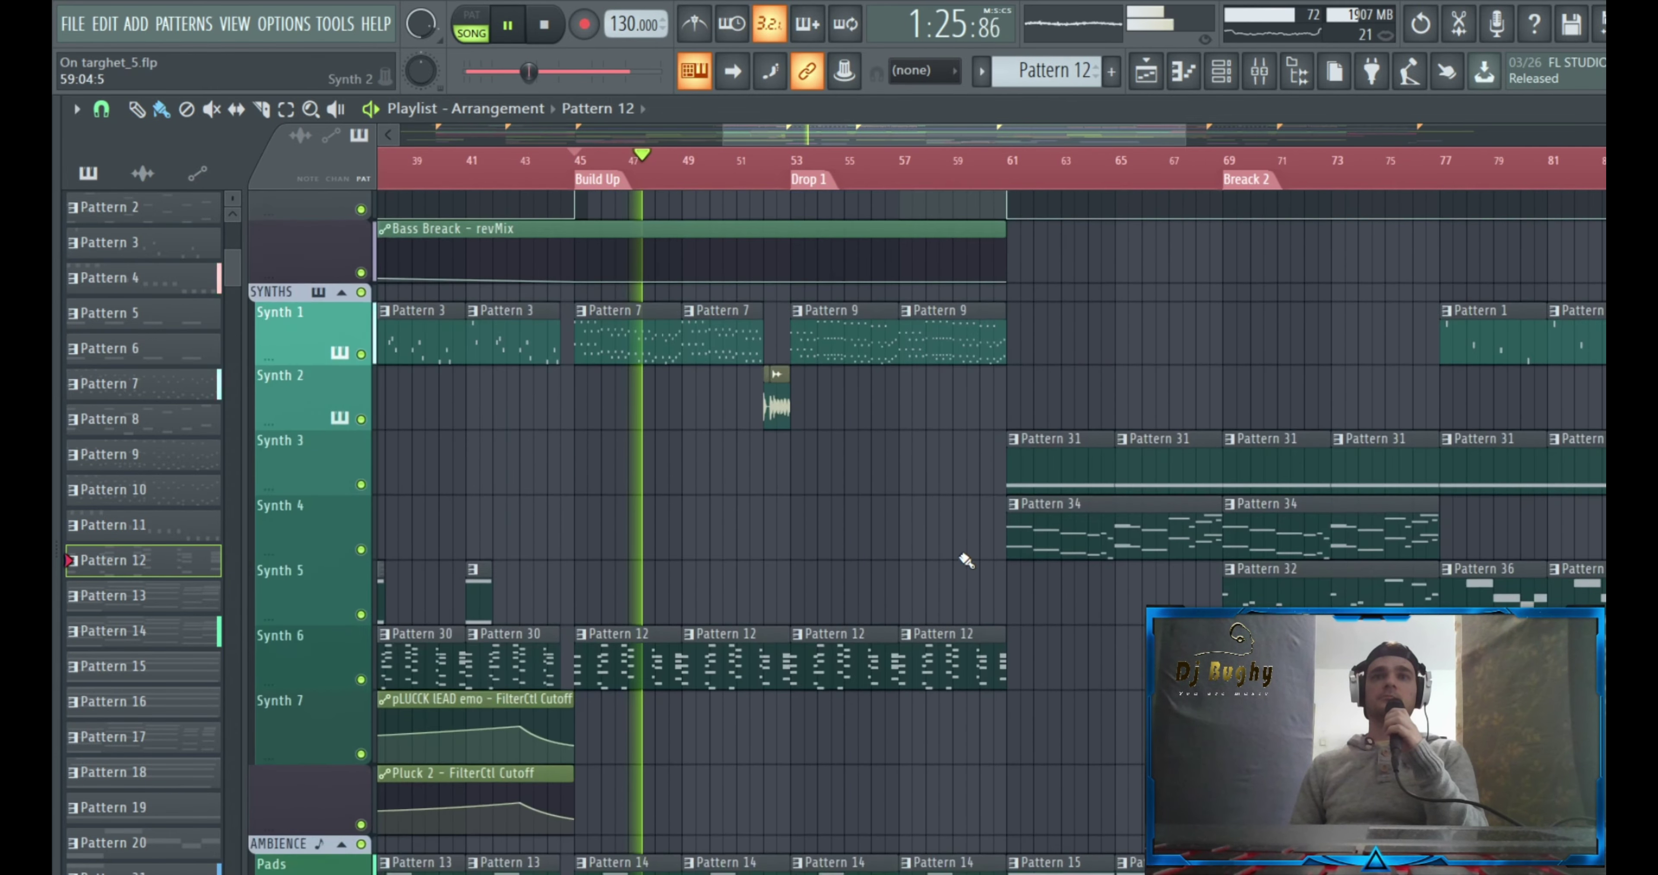
{"action": "scroll", "coordinate": [965, 553], "scroll_direction": "down", "scroll_amount": 15}
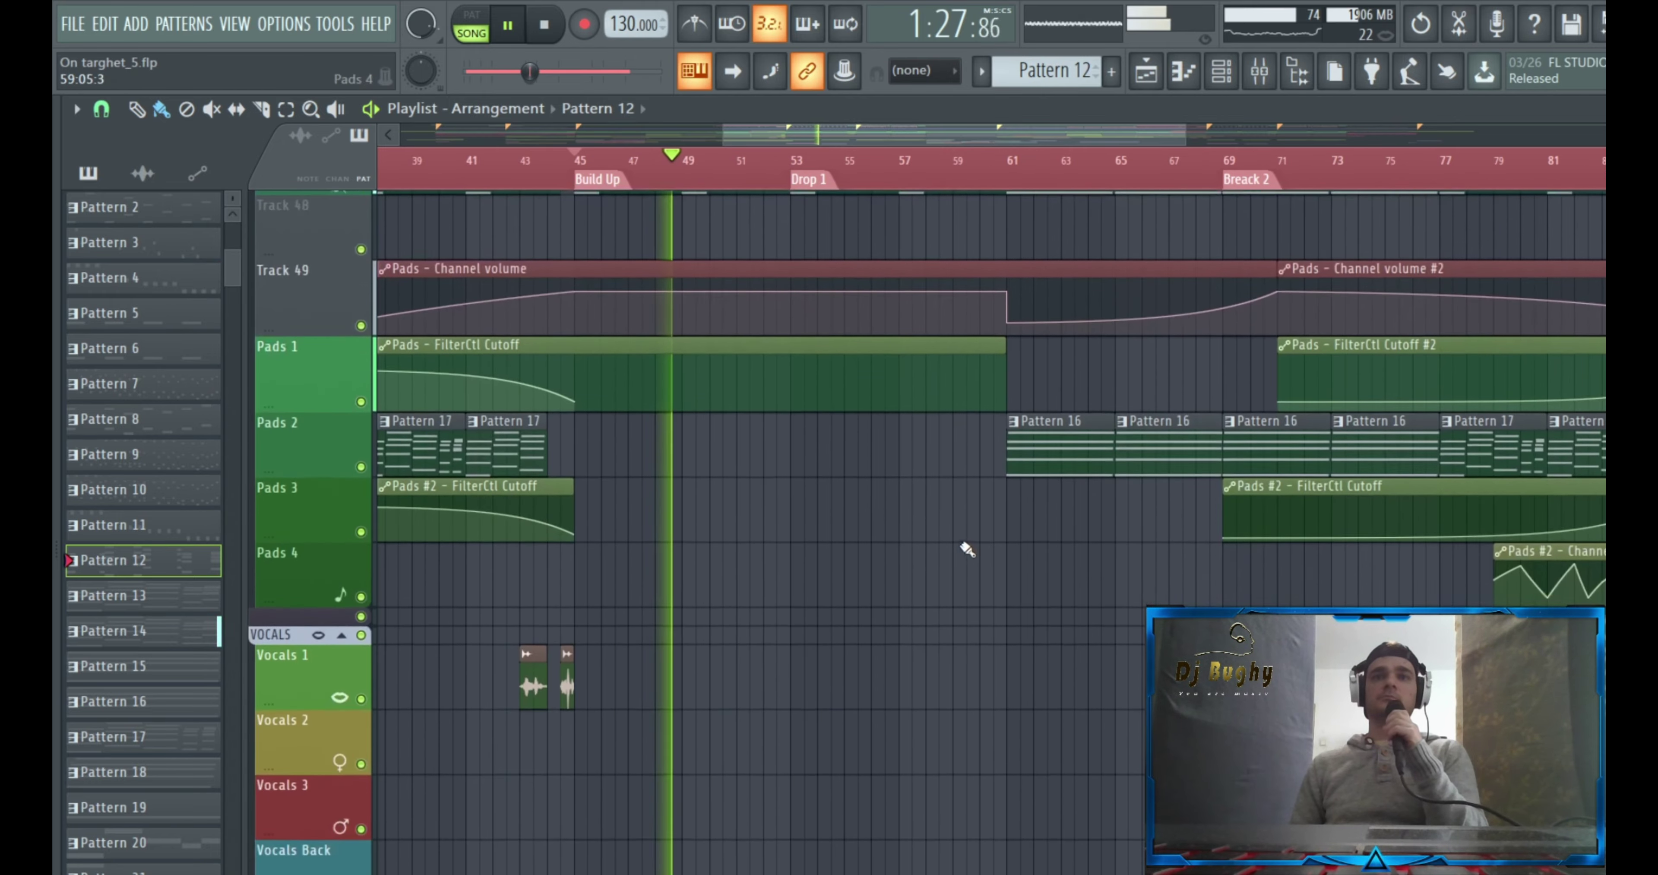
{"action": "scroll", "coordinate": [958, 546], "scroll_direction": "up", "scroll_amount": 4}
{"action": "scroll", "coordinate": [936, 562], "scroll_direction": "down", "scroll_amount": 13}
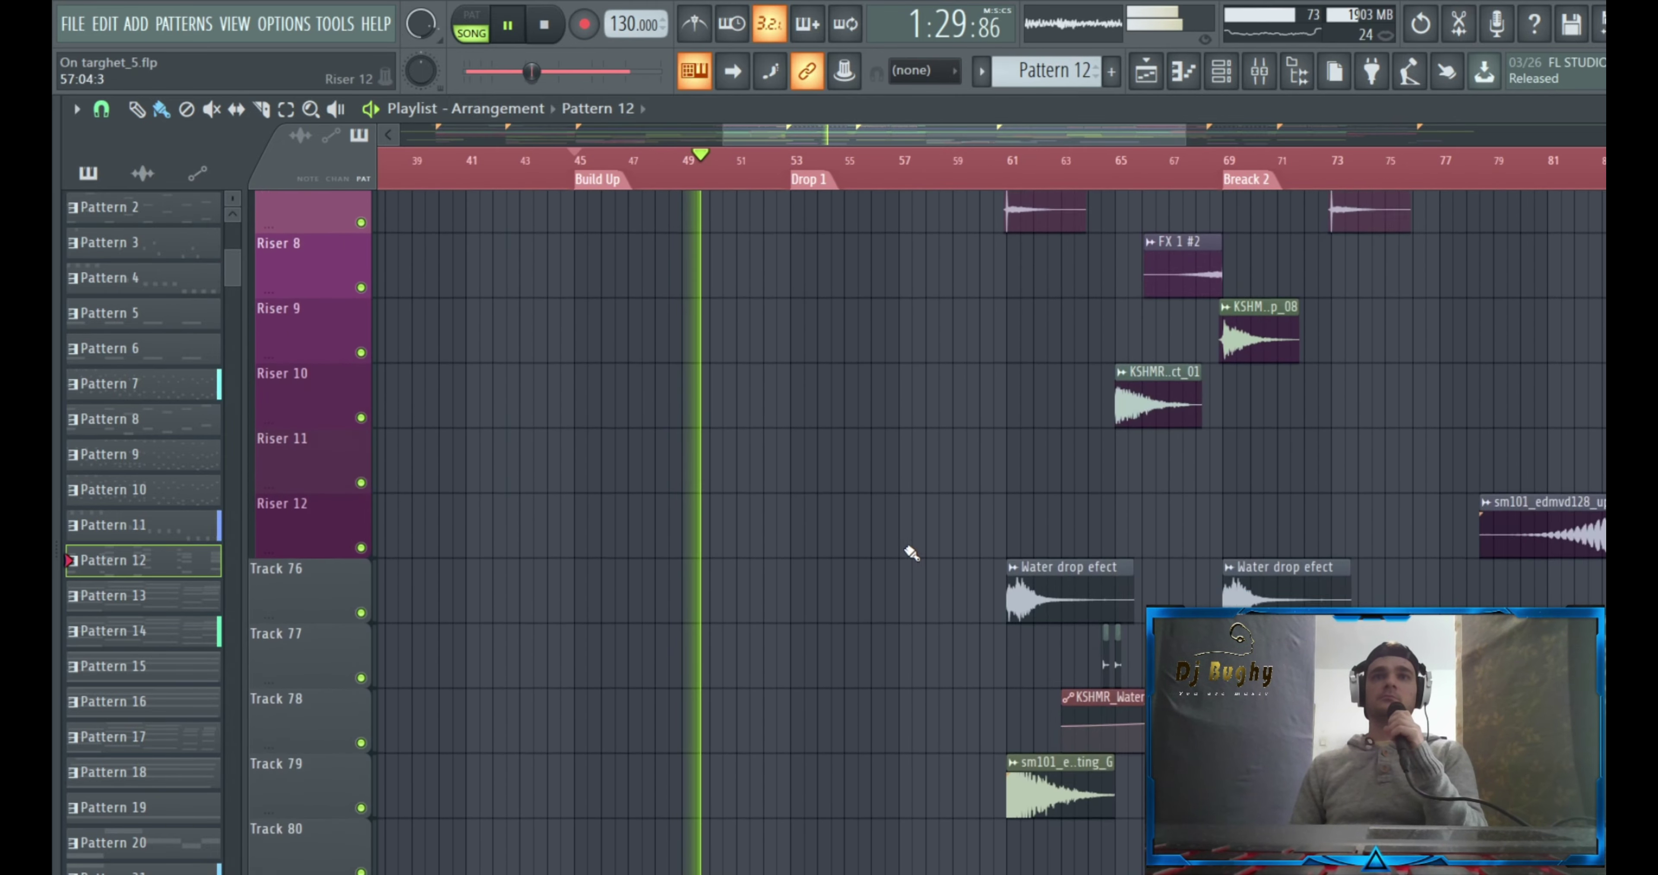
{"action": "scroll", "coordinate": [896, 558], "scroll_direction": "up", "scroll_amount": 11}
{"action": "scroll", "coordinate": [922, 564], "scroll_direction": "up", "scroll_amount": 20}
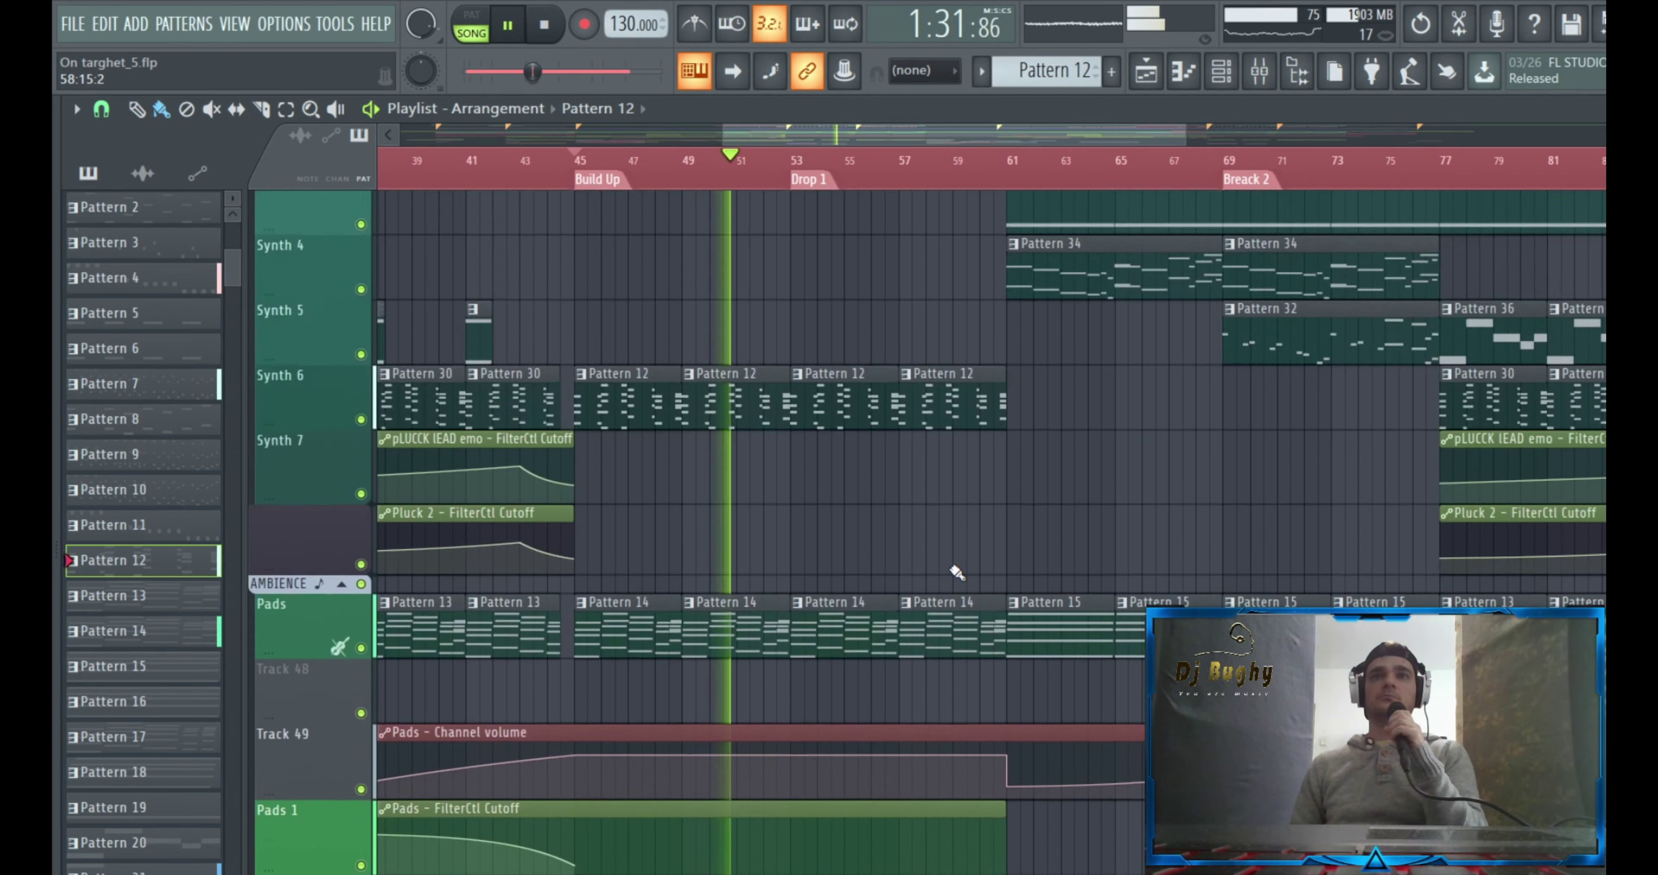
{"action": "scroll", "coordinate": [981, 598], "scroll_direction": "up", "scroll_amount": 15}
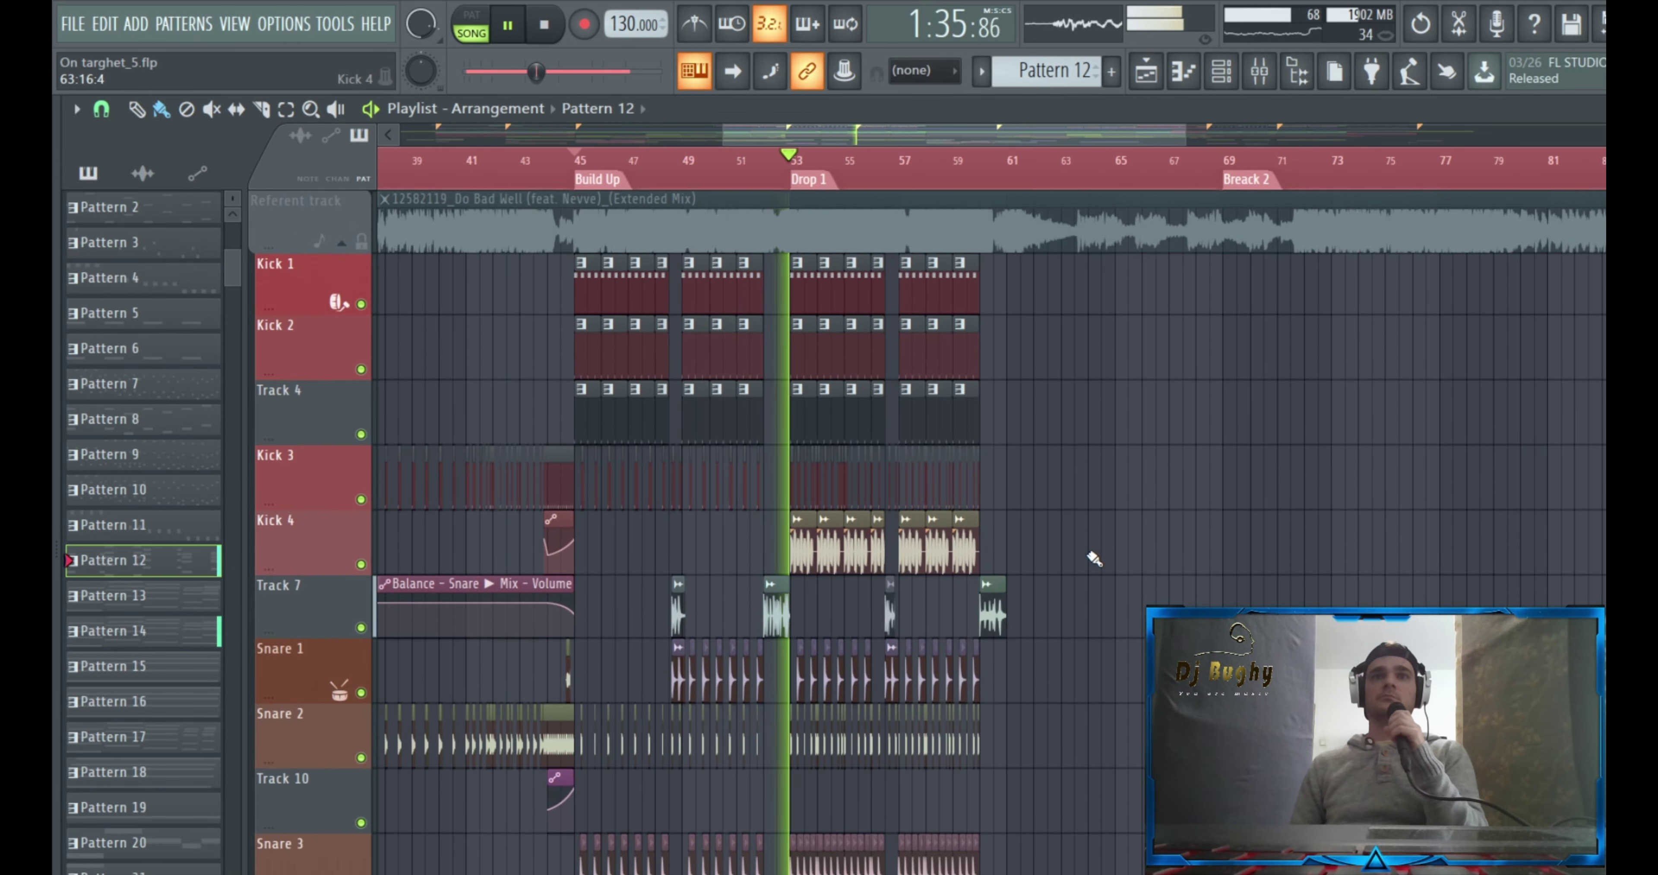
Review the drum, bass and synth clips of Drop 1 while the full arrangement plays
{"action": "scroll", "coordinate": [1094, 559], "scroll_direction": "down", "scroll_amount": 20}
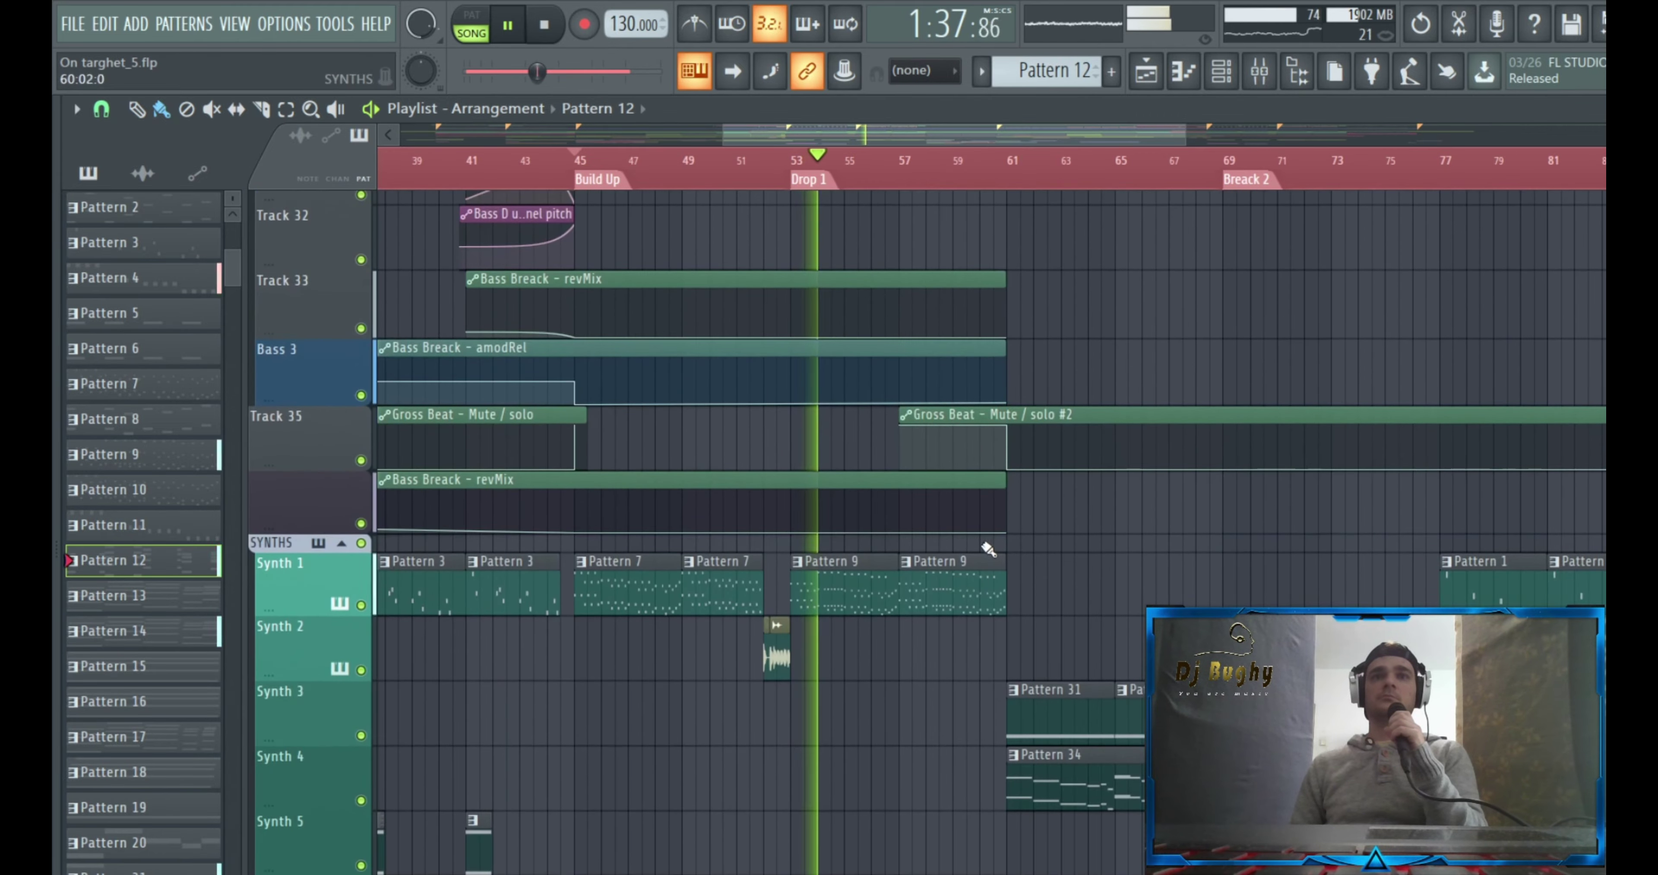
{"action": "scroll", "coordinate": [988, 549], "scroll_direction": "down", "scroll_amount": 6}
{"action": "scroll", "coordinate": [1030, 552], "scroll_direction": "up", "scroll_amount": 15}
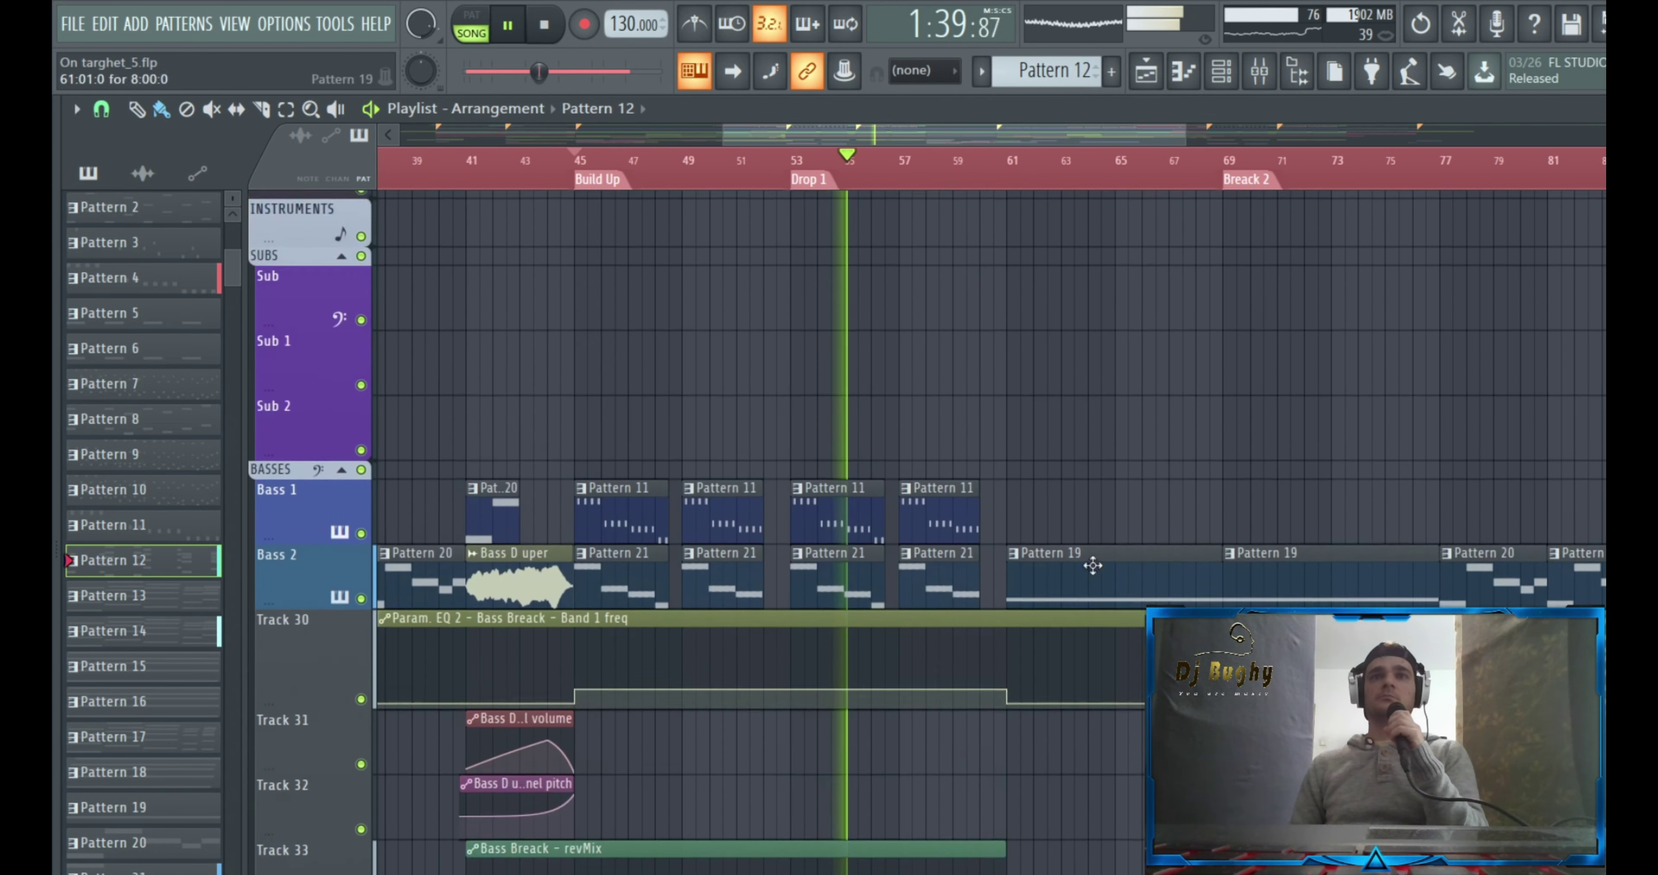
{"action": "scroll", "coordinate": [1093, 567], "scroll_direction": "up", "scroll_amount": 10}
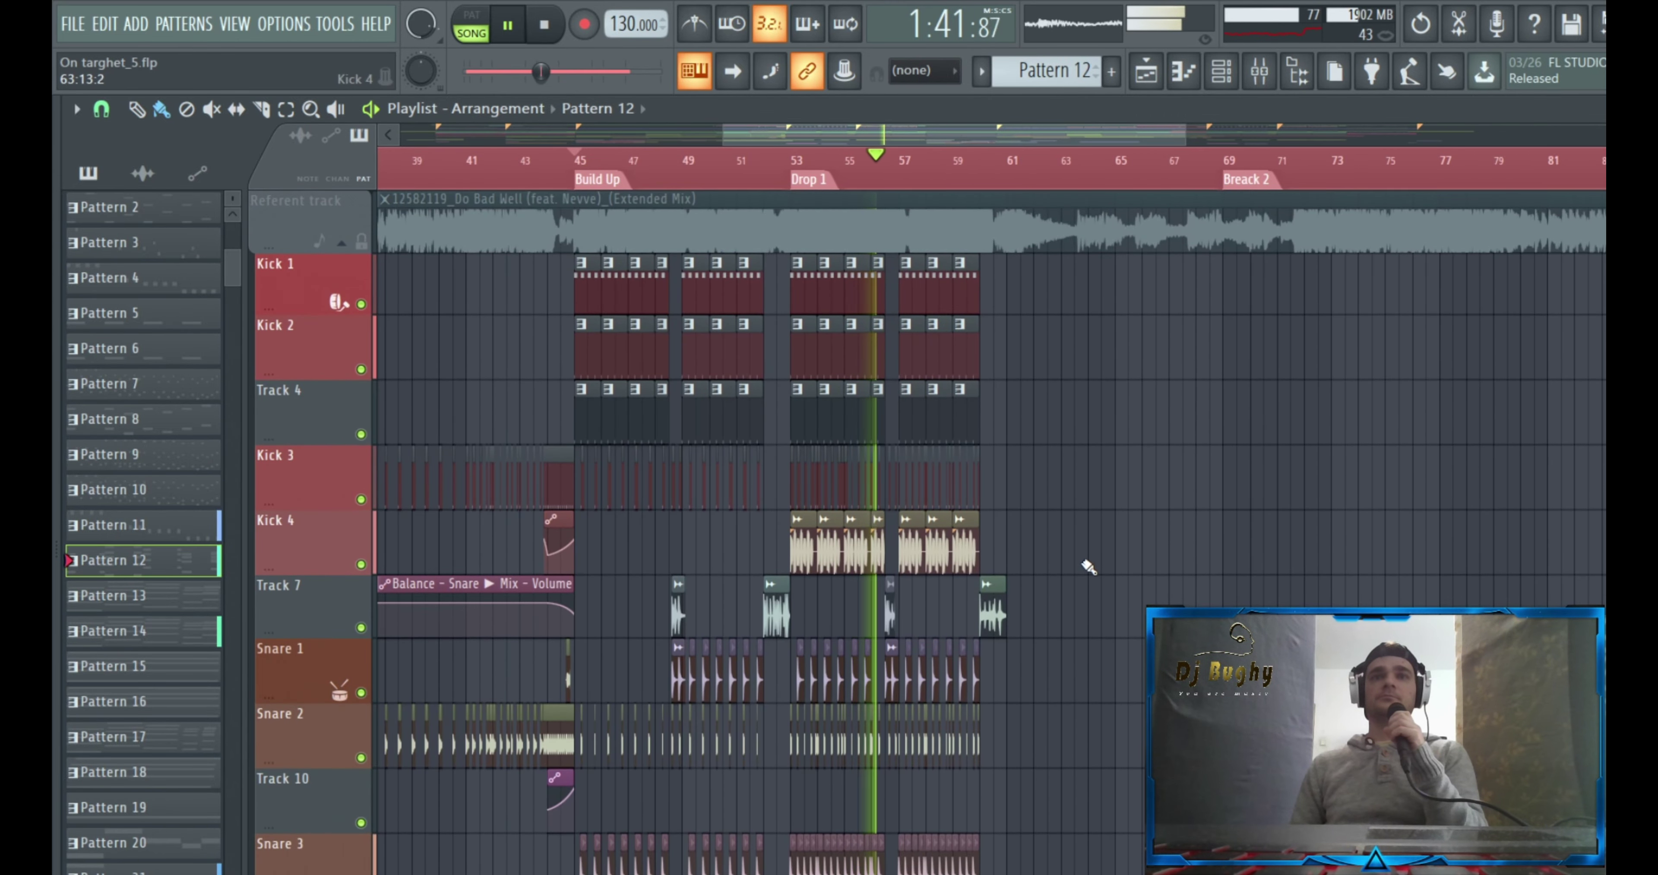
{"action": "scroll", "coordinate": [1094, 557], "scroll_direction": "down", "scroll_amount": 6}
{"action": "scroll", "coordinate": [1105, 534], "scroll_direction": "up", "scroll_amount": 6}
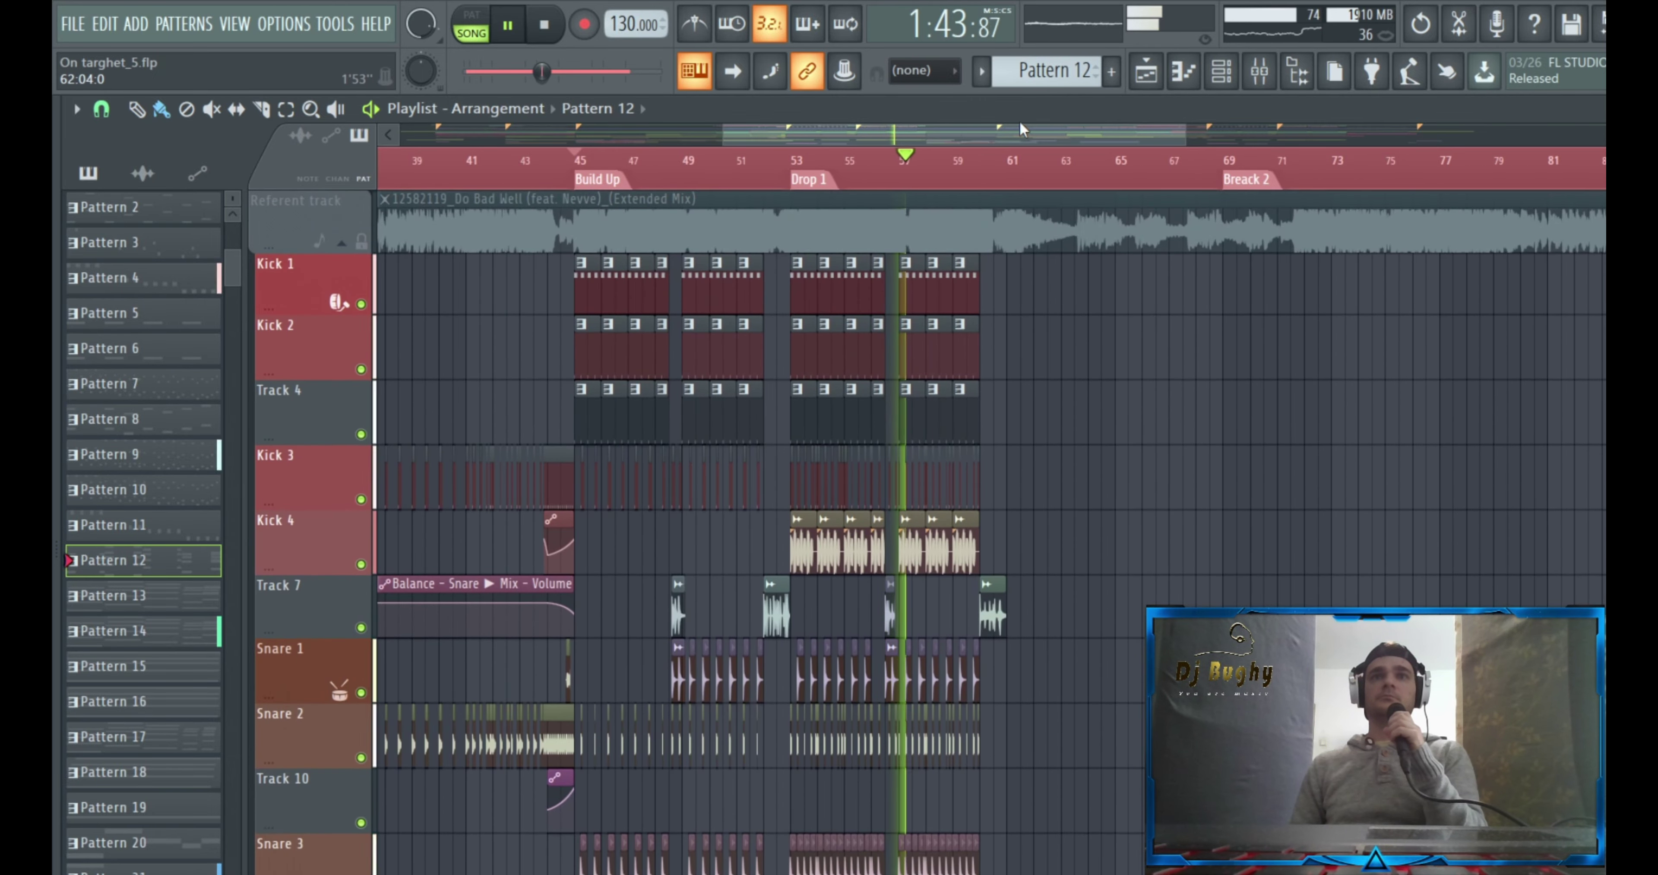
Stop playback and check the piano roll notes of Pattern 34 on Synth 4, just after Drop 1
{"action": "left_click_drag", "start_coordinate": [961, 138], "coordinate": [1053, 149]}
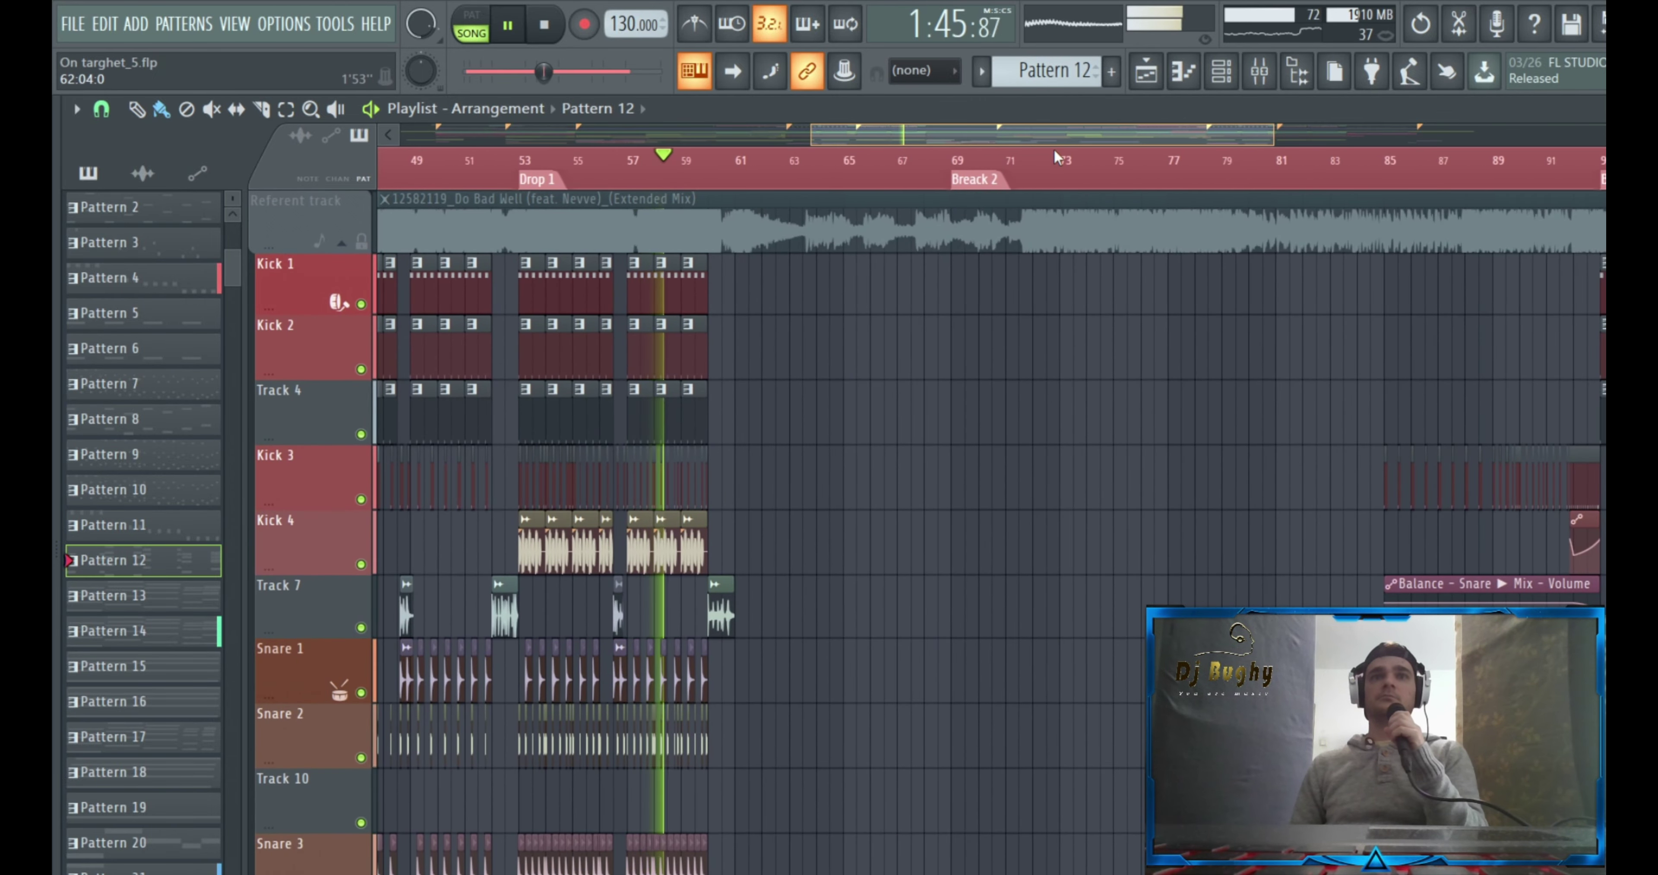
{"action": "scroll", "coordinate": [925, 355], "scroll_direction": "down", "scroll_amount": 11}
{"action": "key", "text": "space"}
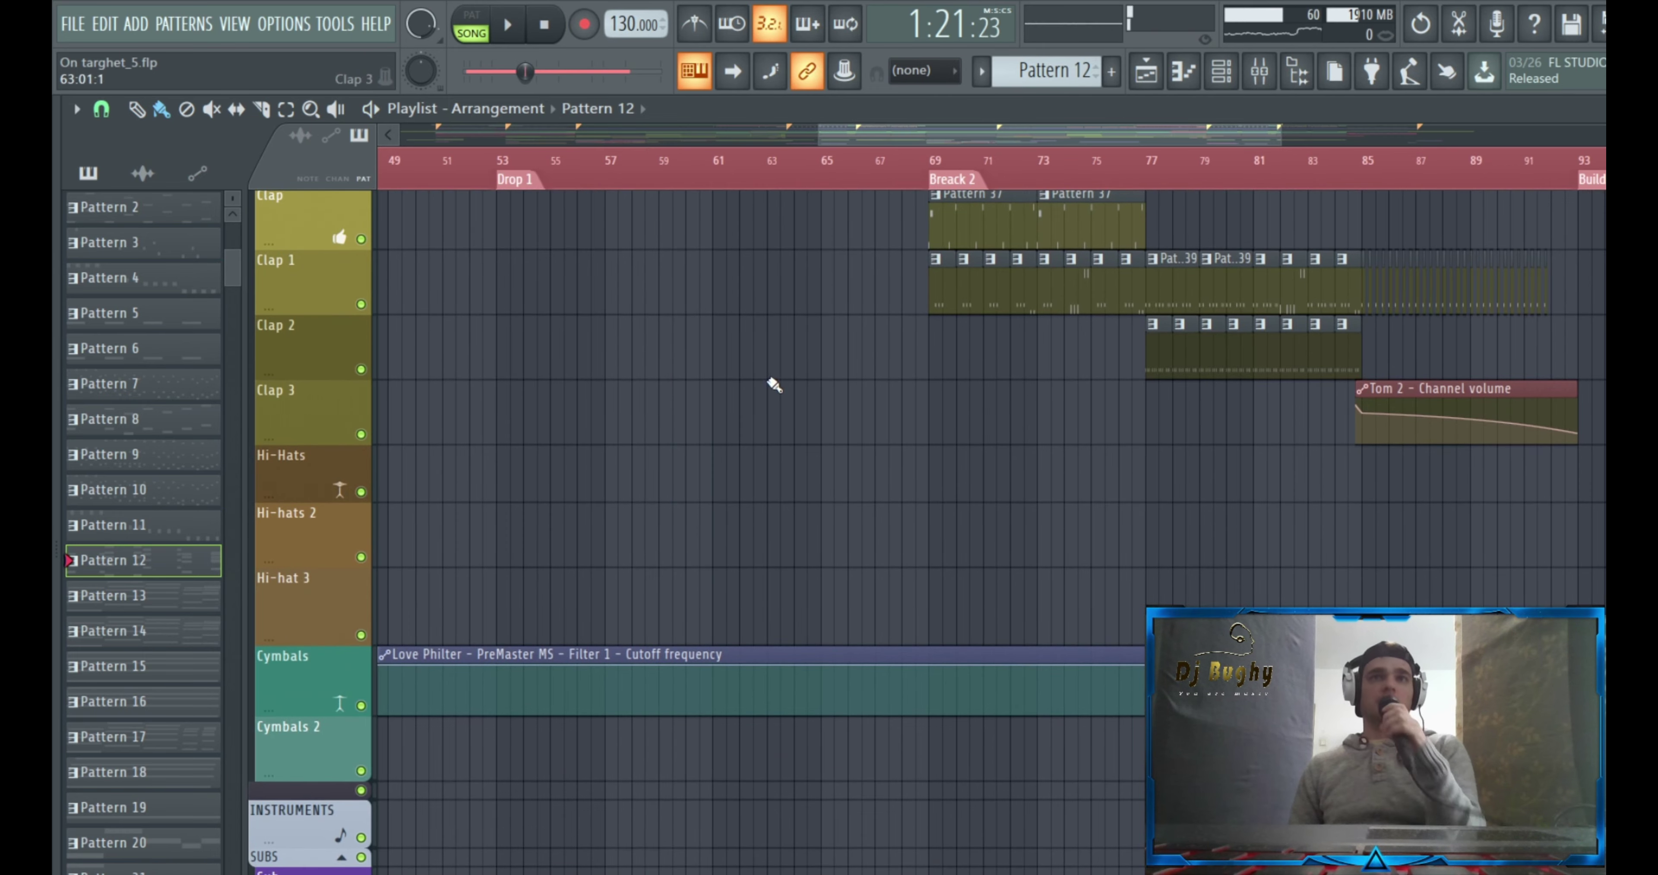
{"action": "scroll", "coordinate": [837, 579], "scroll_direction": "up", "scroll_amount": 6}
{"action": "scroll", "coordinate": [855, 643], "scroll_direction": "up", "scroll_amount": 5}
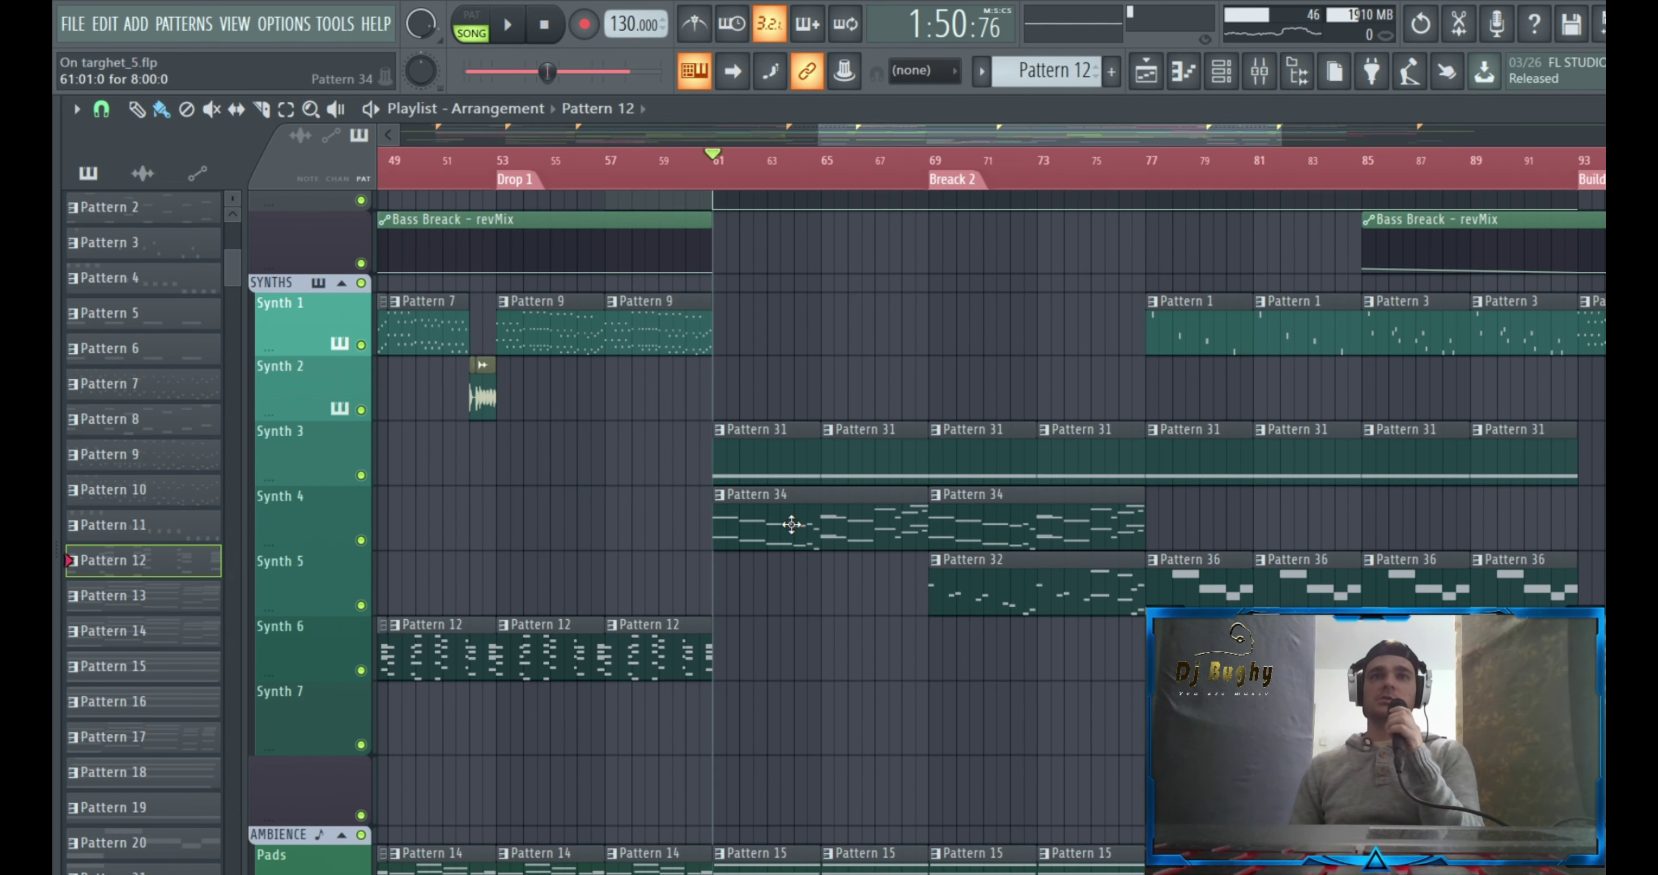
{"action": "double_click", "coordinate": [787, 525]}
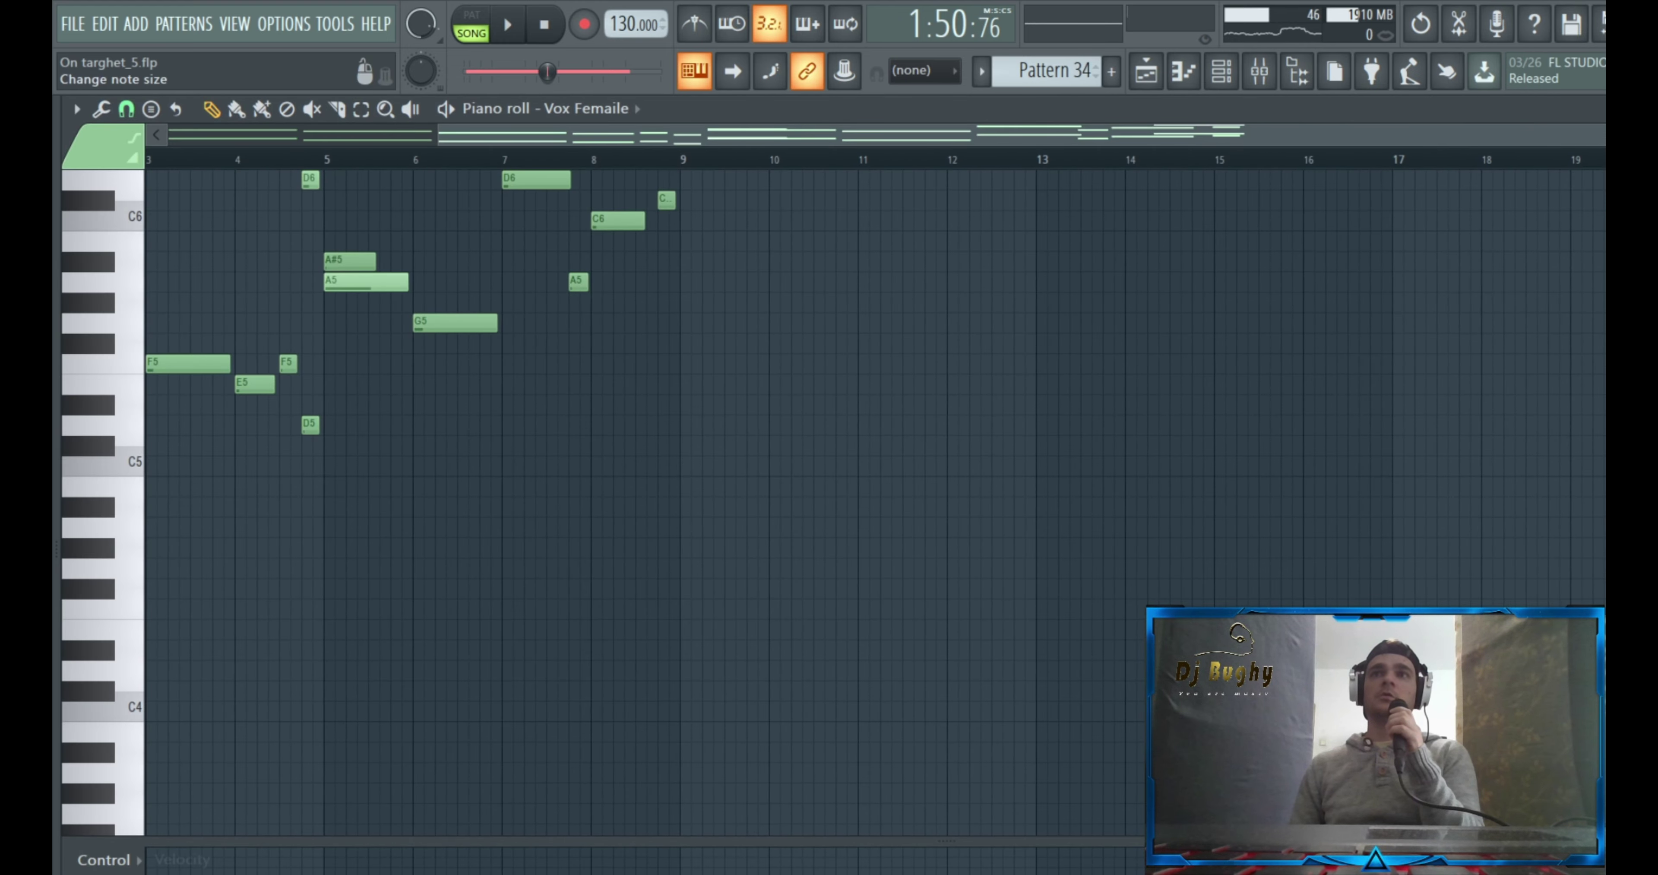
{"action": "key", "text": "Escape"}
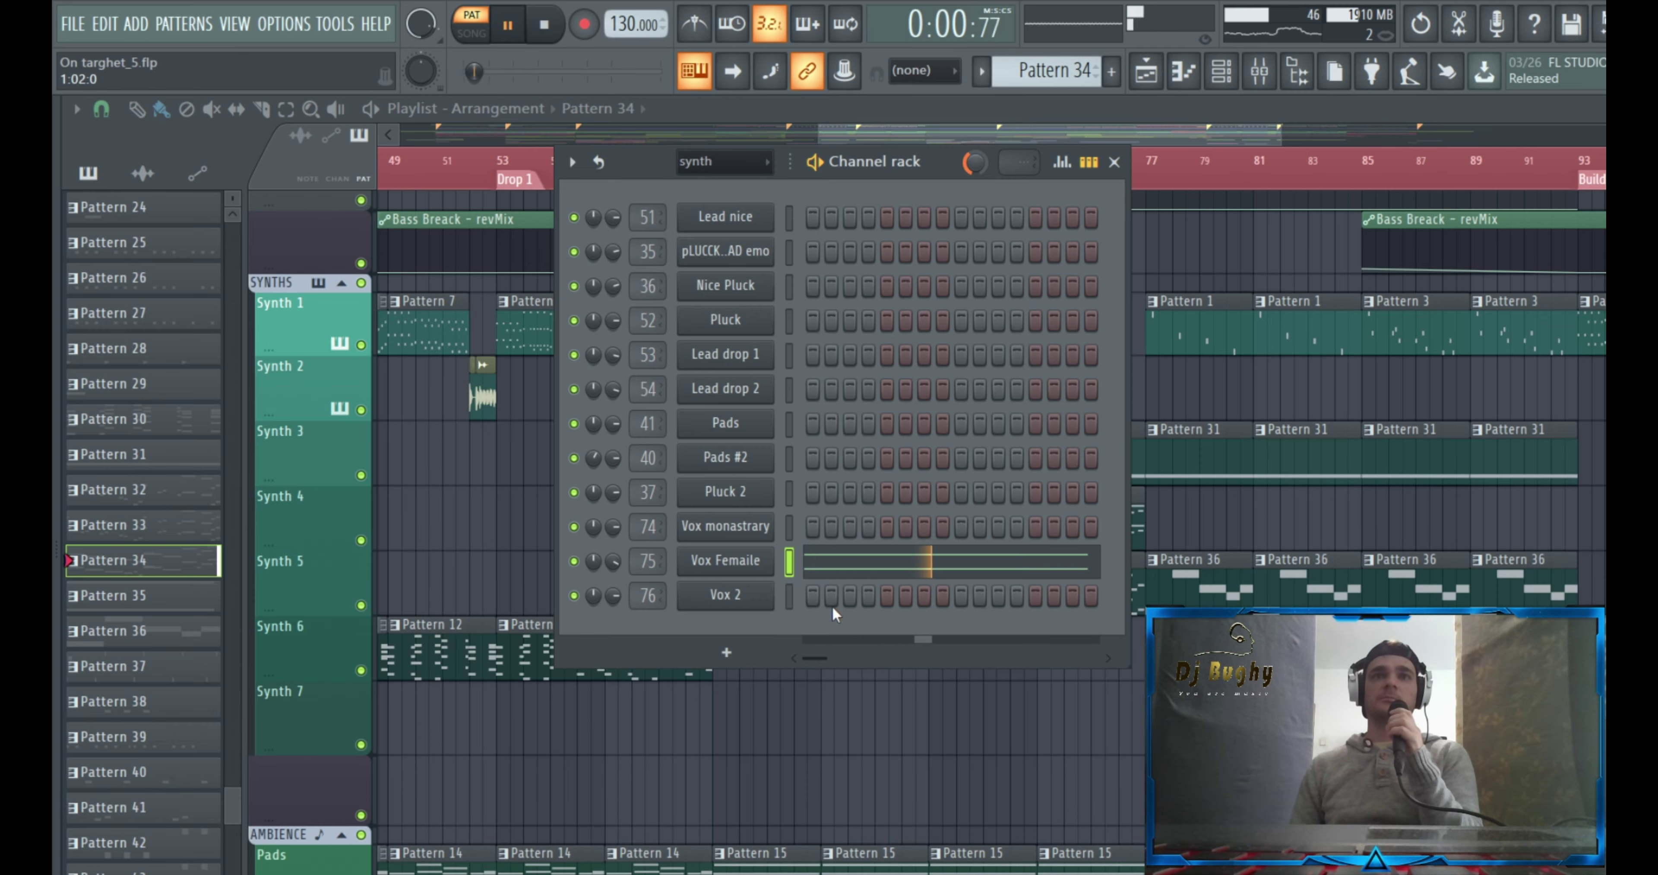
Inspect the Nexus preset and notes of the Vox Femaile channel while Pattern 34 plays
{"action": "left_click", "coordinate": [726, 564]}
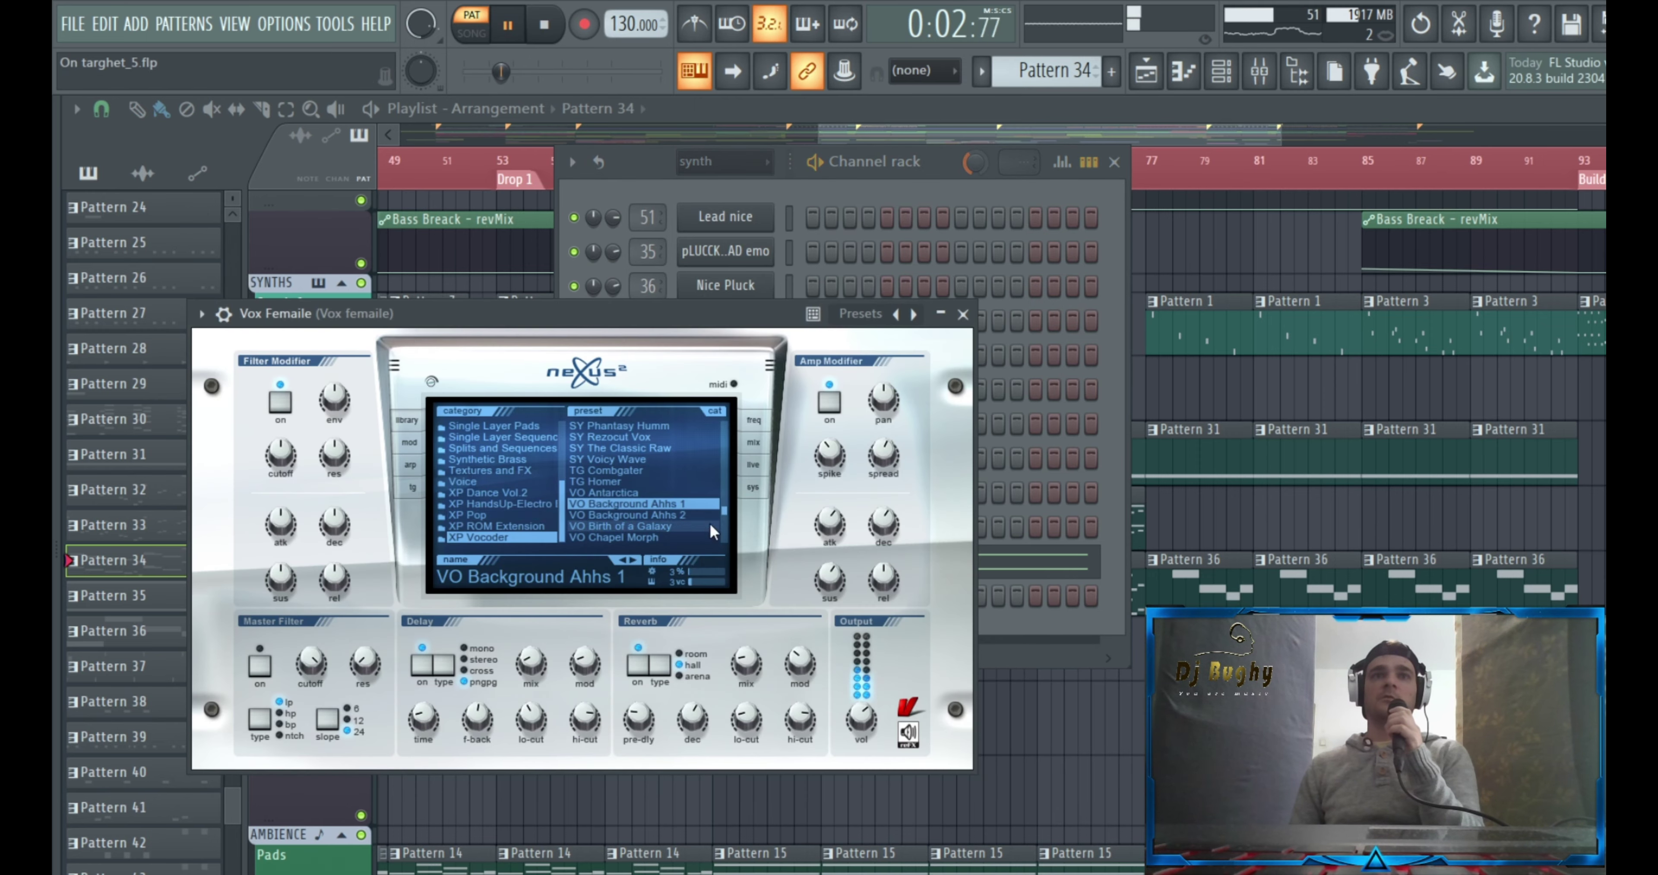
{"action": "left_click", "coordinate": [971, 318]}
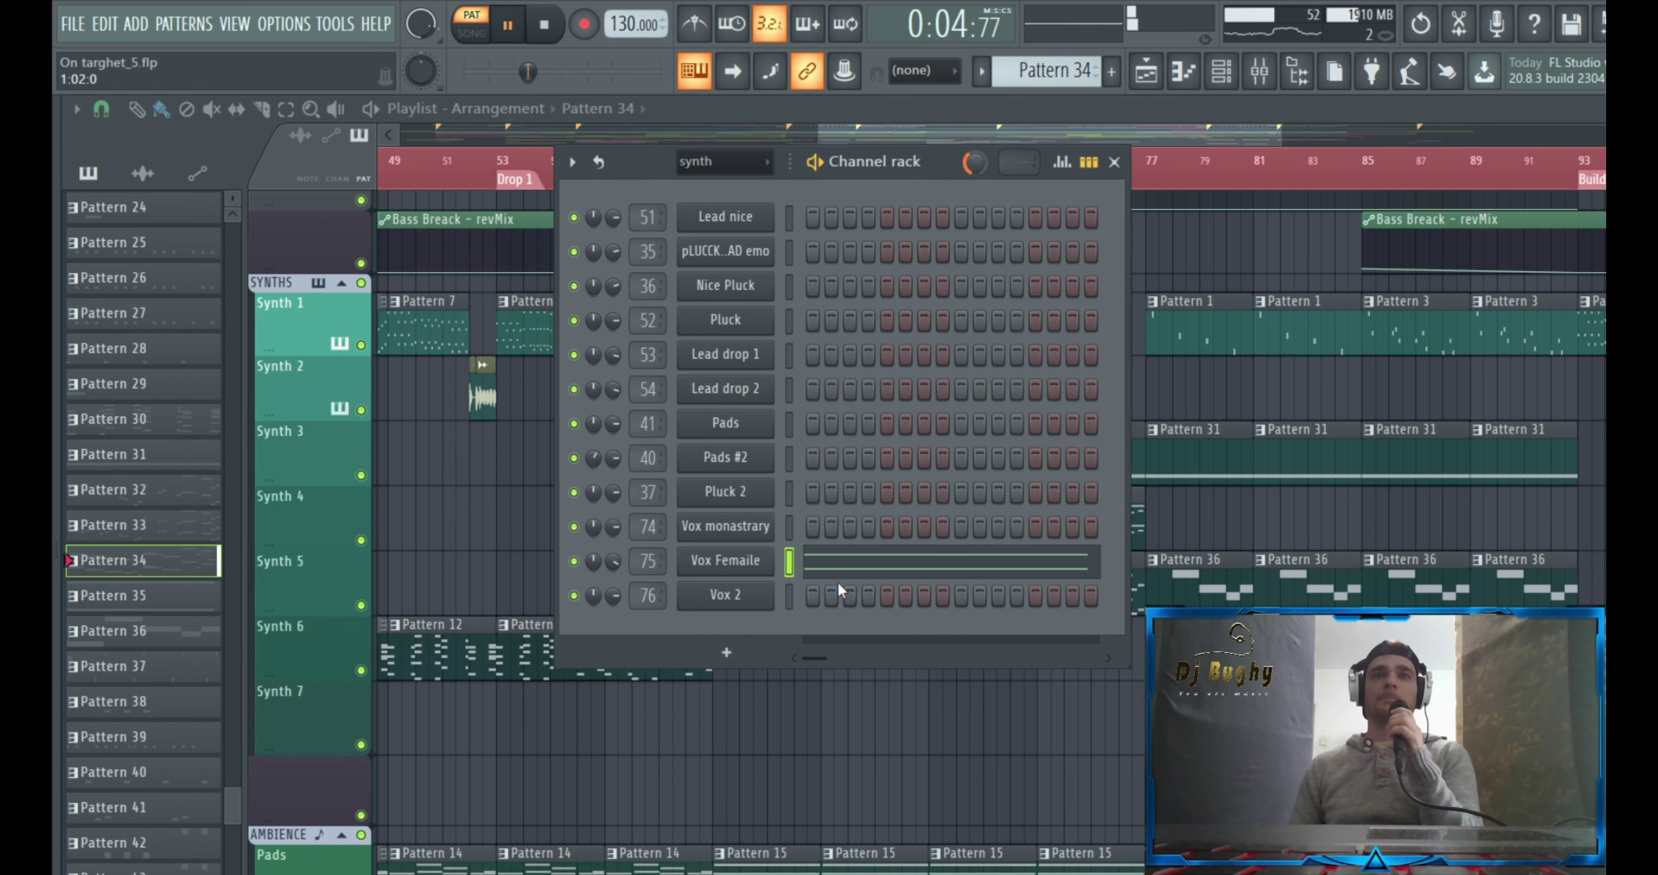
{"action": "left_click", "coordinate": [994, 569]}
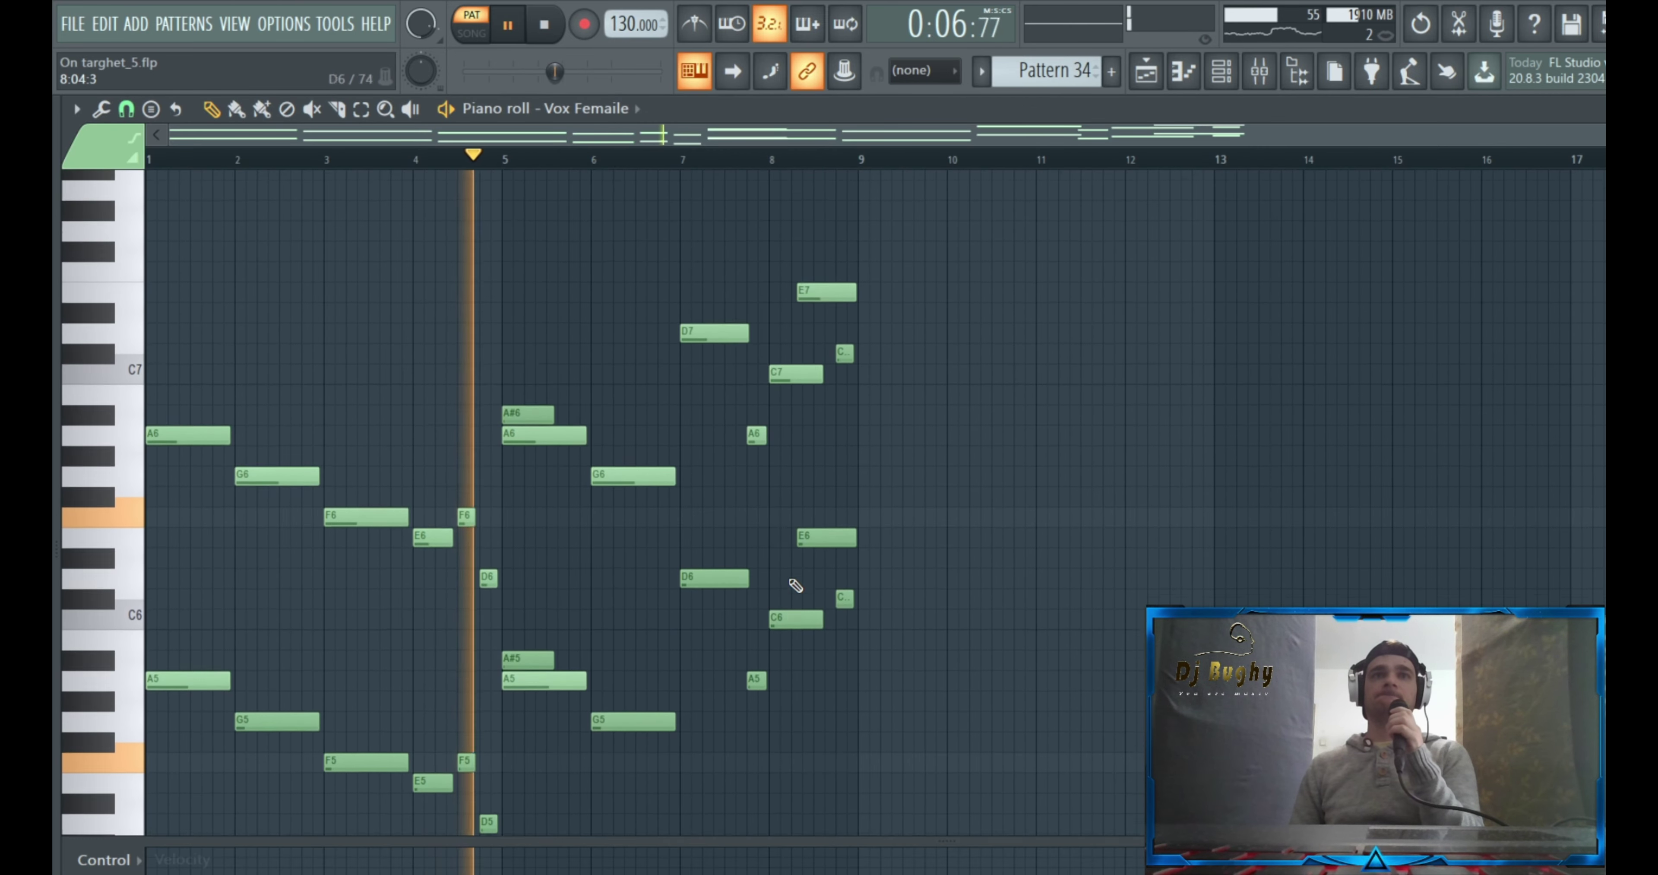
{"action": "scroll", "coordinate": [1133, 541], "scroll_direction": "up", "scroll_amount": 3}
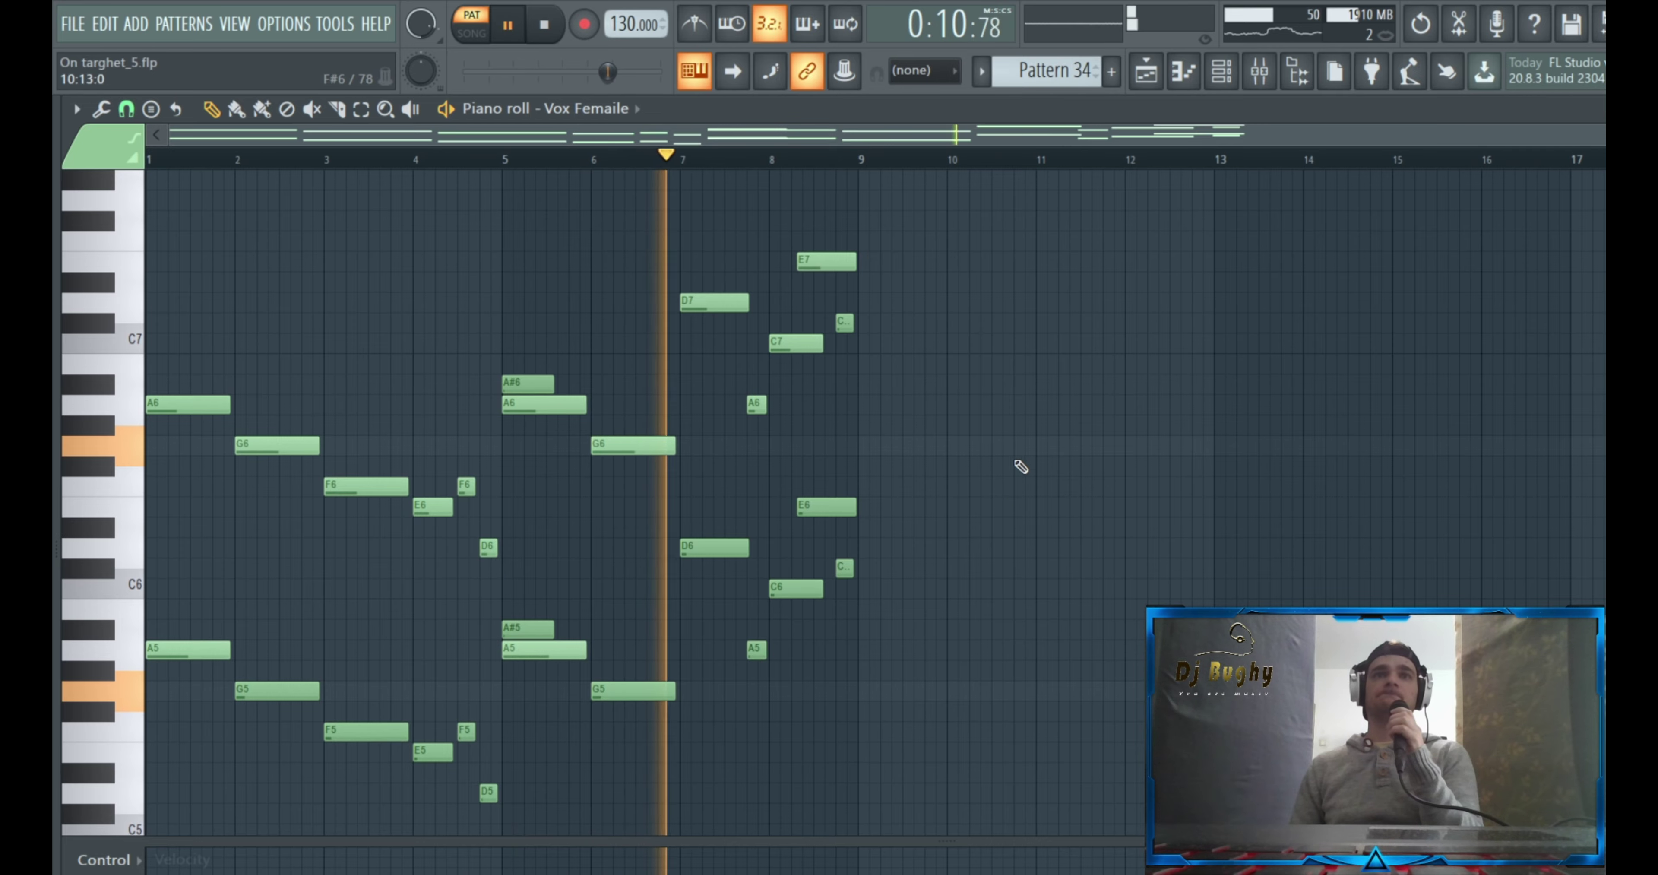
{"action": "left_click", "coordinate": [1638, 109]}
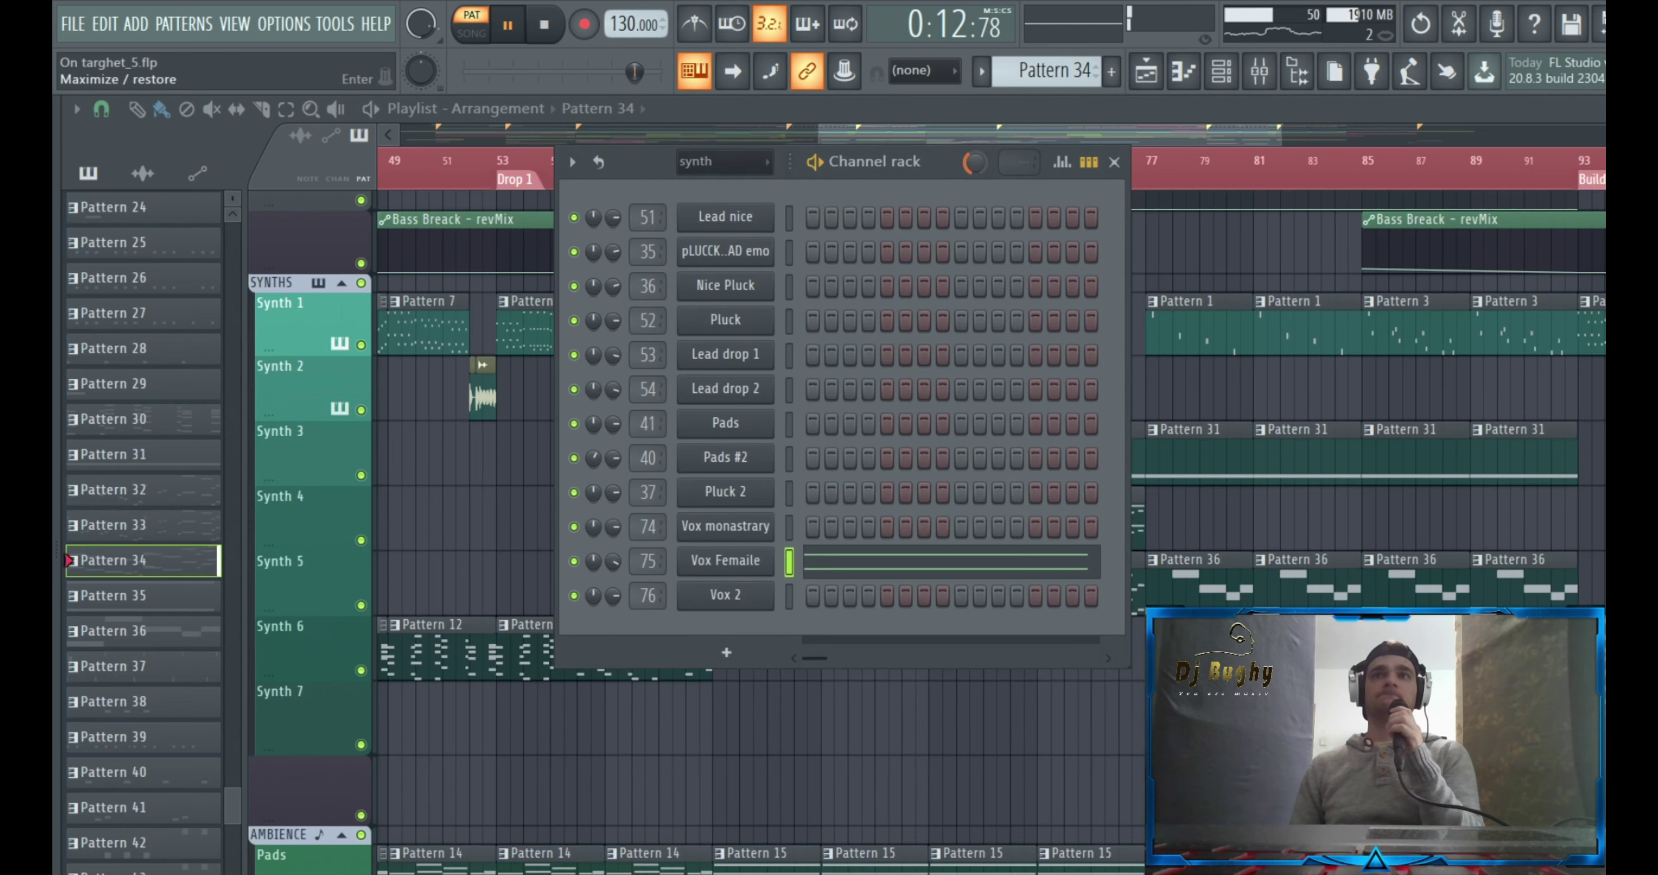
{"action": "left_click", "coordinate": [1114, 162]}
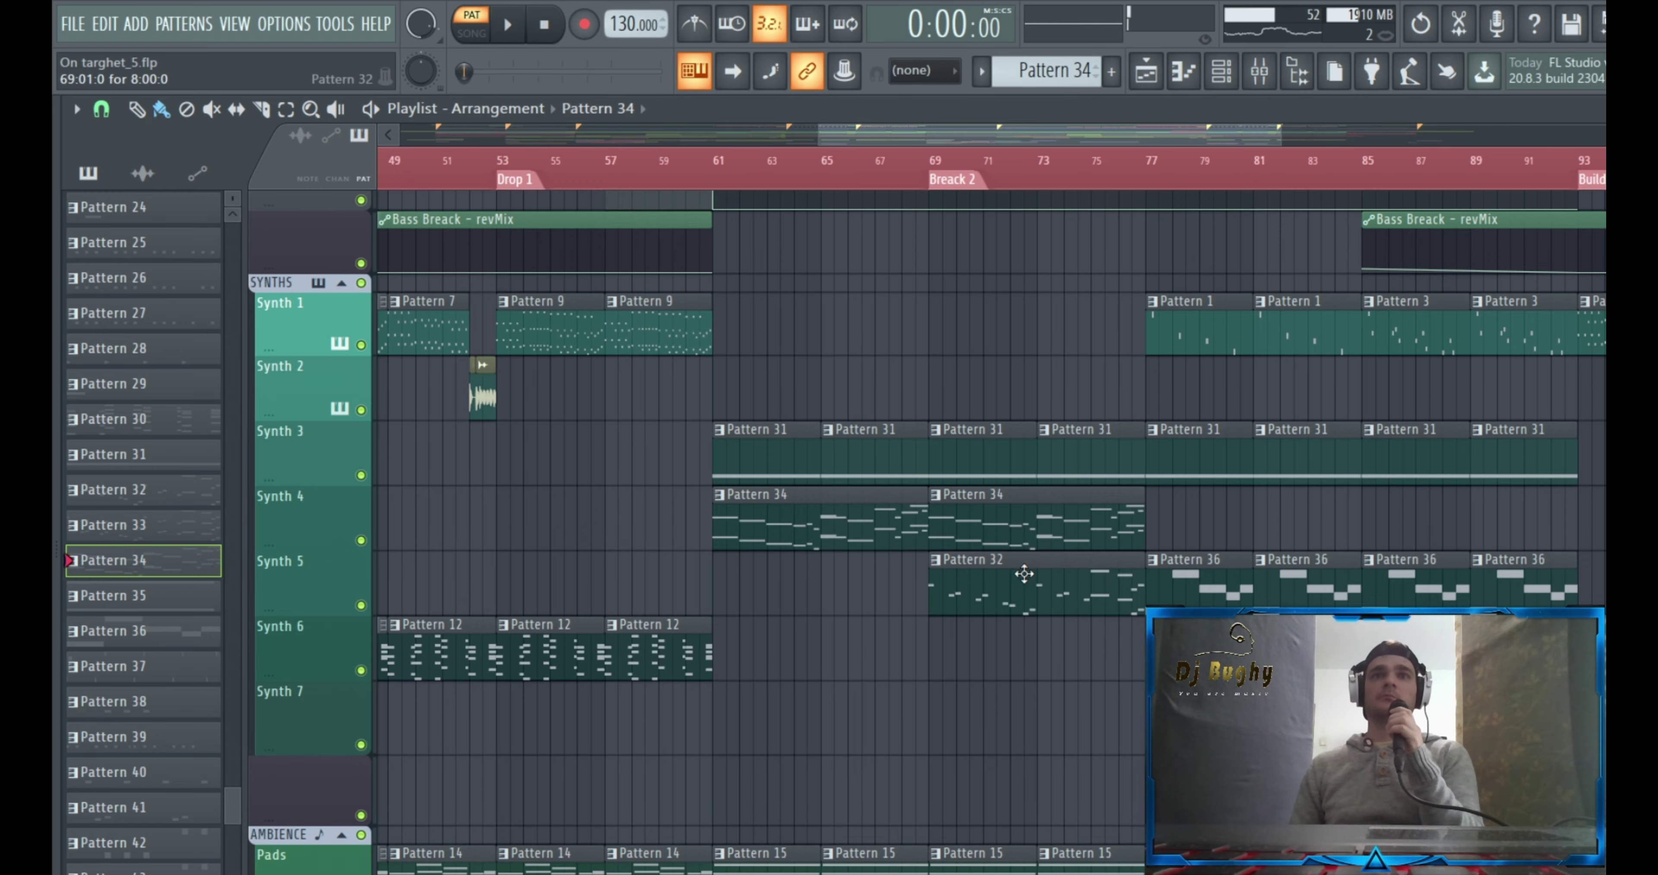
Inspect the Nexus preset and notes of the Vox 2 channel in Pattern 32 while the pattern plays
{"action": "left_click", "coordinate": [1214, 88]}
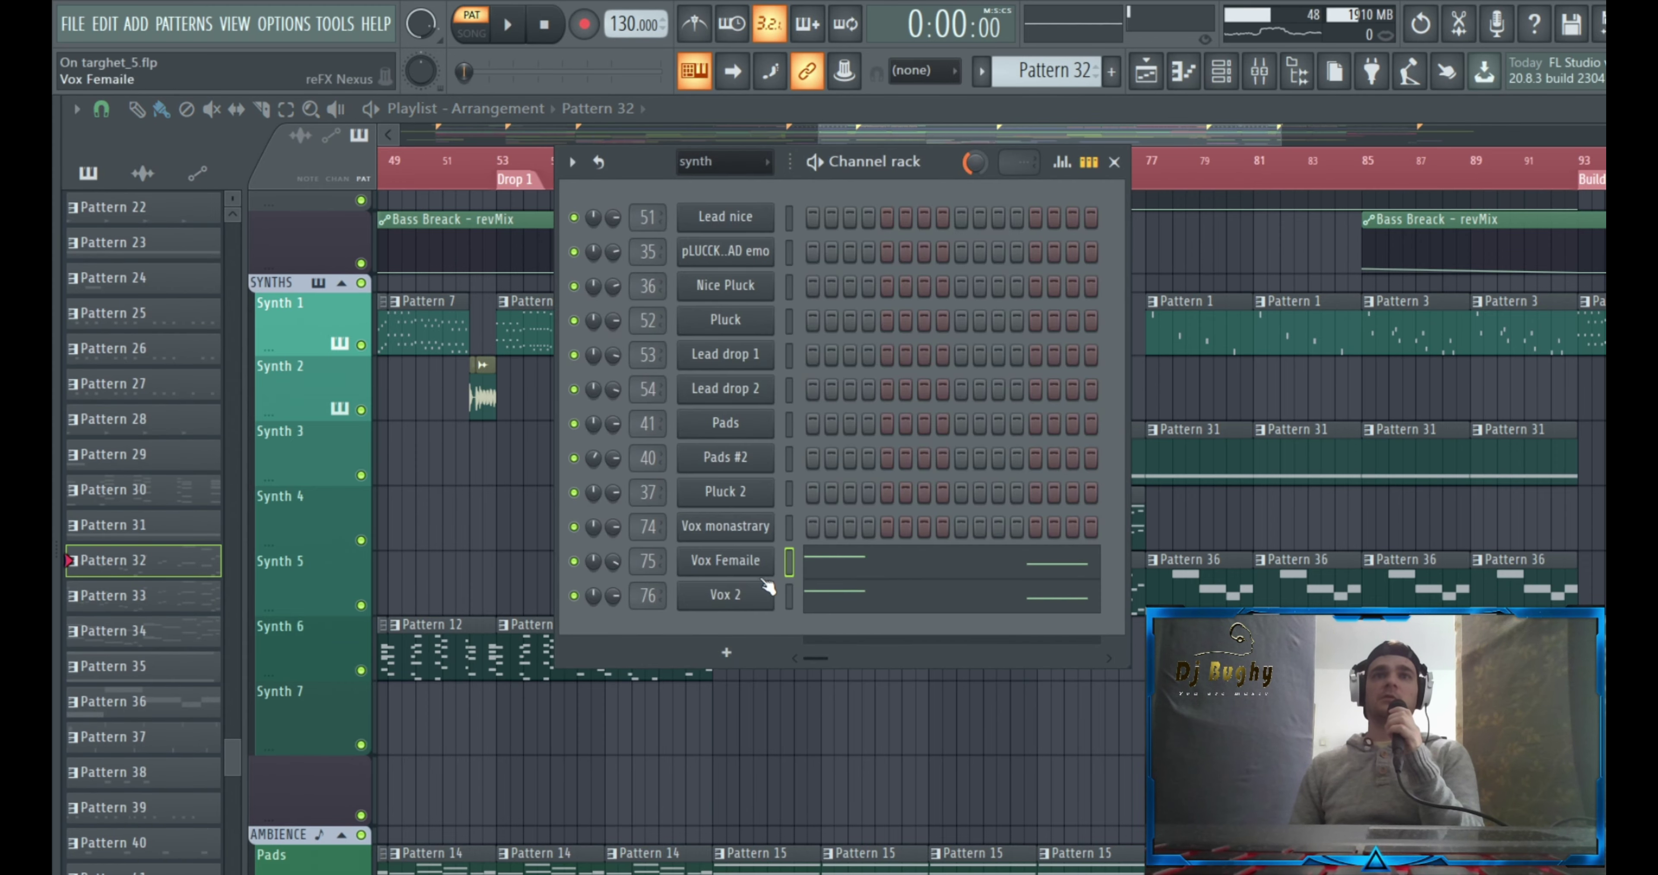
{"action": "left_click", "coordinate": [738, 602]}
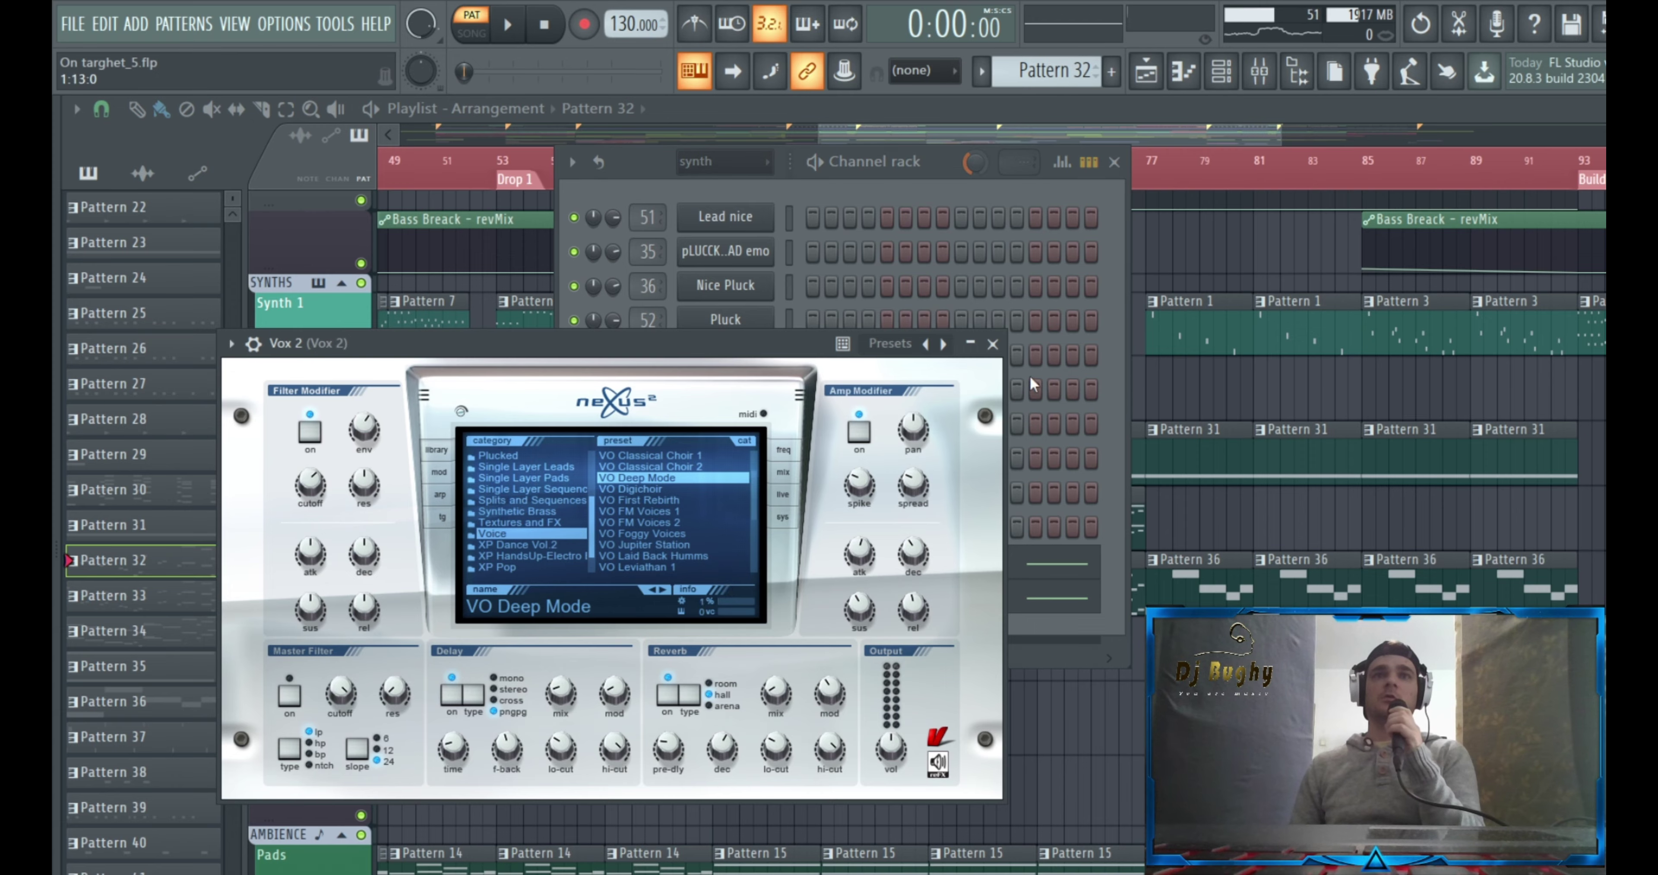
{"action": "left_click", "coordinate": [993, 344]}
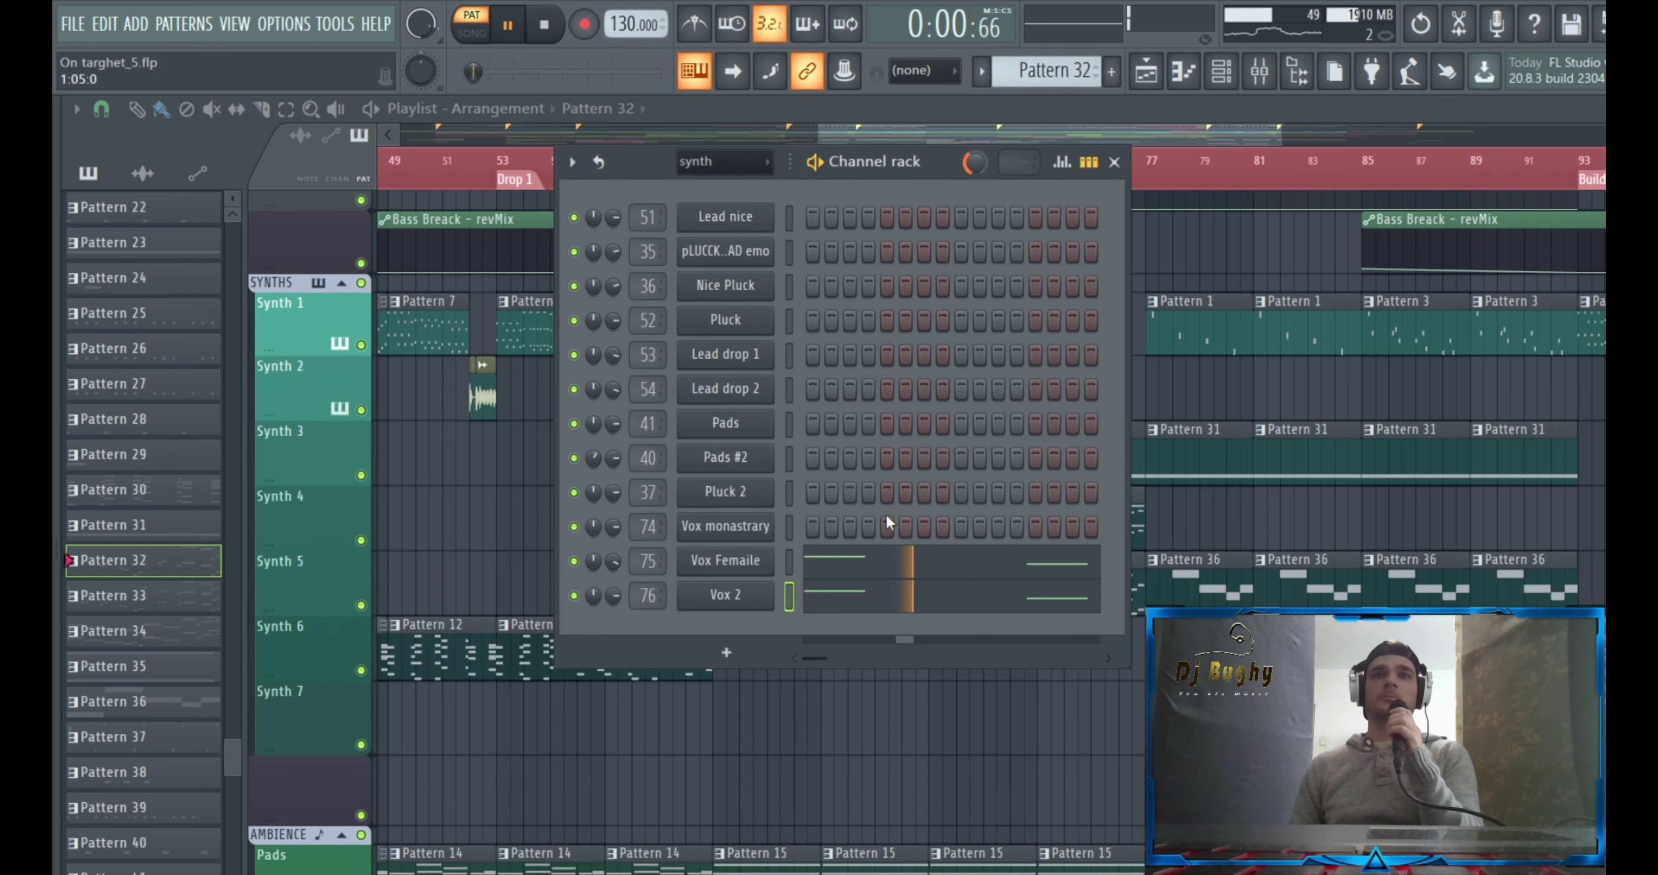
{"action": "left_click", "coordinate": [887, 598]}
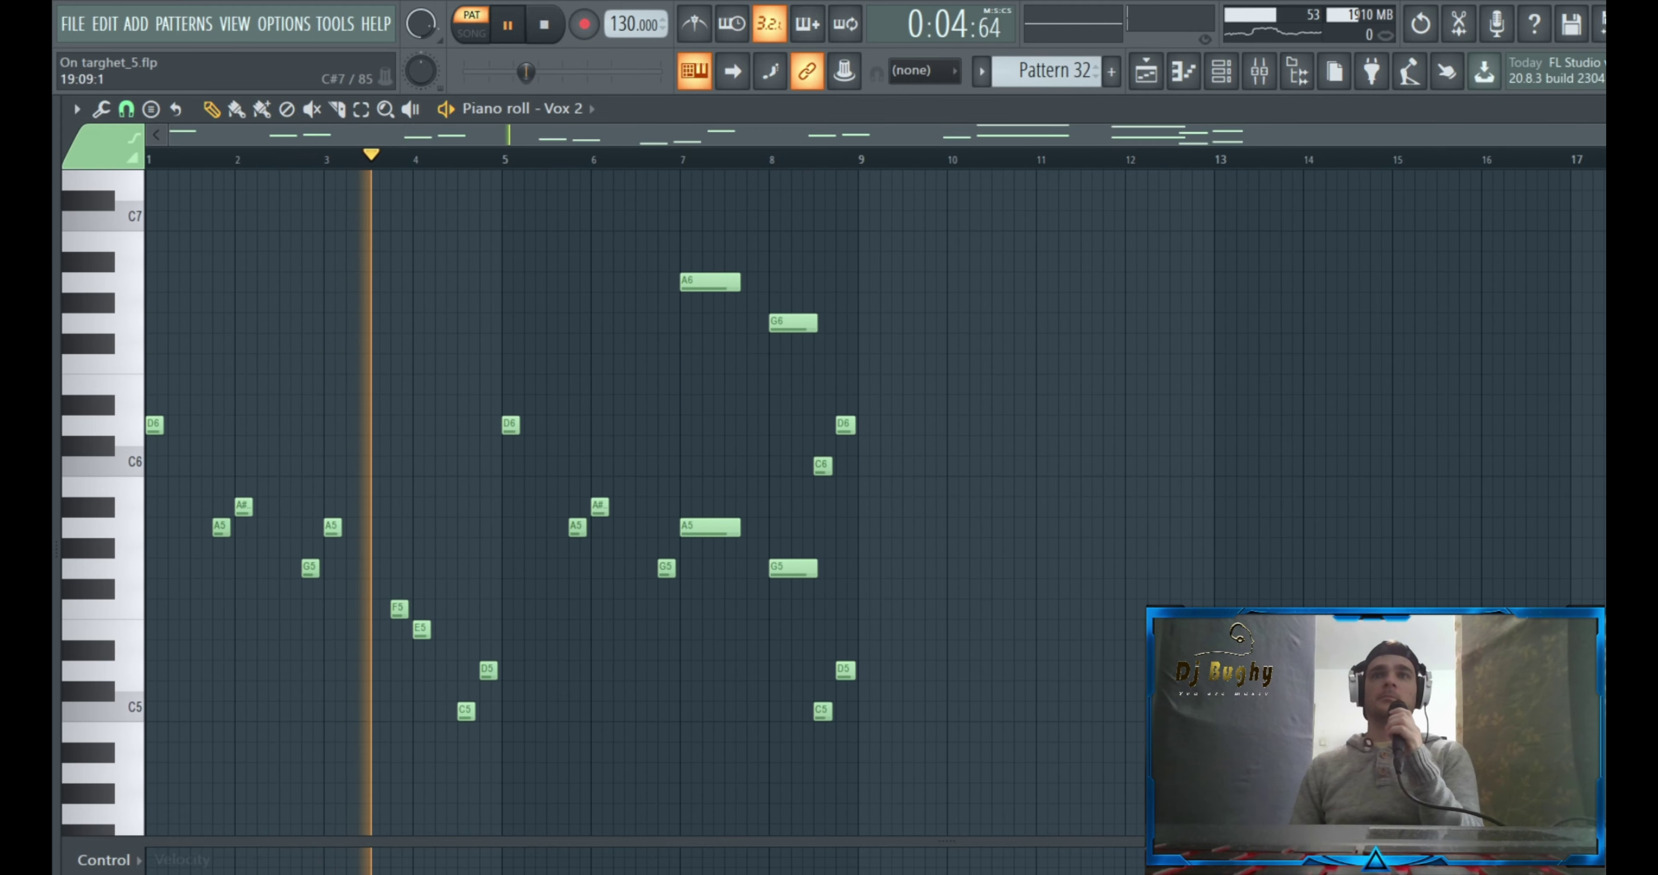
{"action": "key", "text": "Escape"}
Look over the tracks around Breack 2 and play the arrangement in song mode from that marker
{"action": "left_click_drag", "start_coordinate": [1080, 133], "coordinate": [1129, 147]}
{"action": "scroll", "coordinate": [907, 473], "scroll_direction": "down", "scroll_amount": 10}
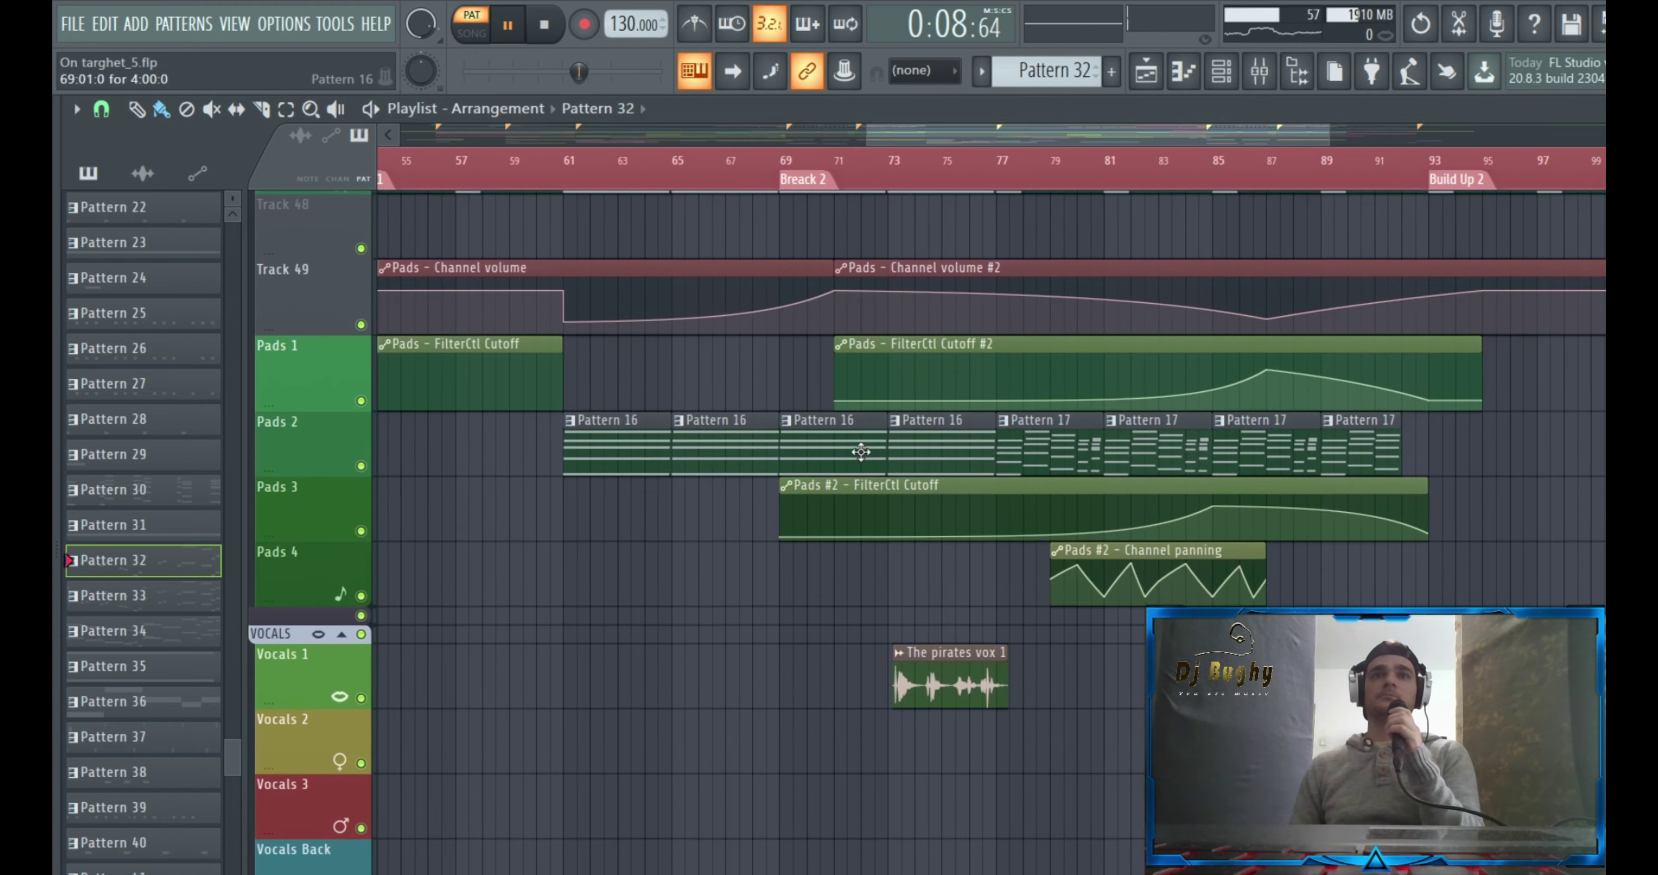
{"action": "scroll", "coordinate": [858, 461], "scroll_direction": "up", "scroll_amount": 6}
{"action": "scroll", "coordinate": [858, 461], "scroll_direction": "up", "scroll_amount": 8}
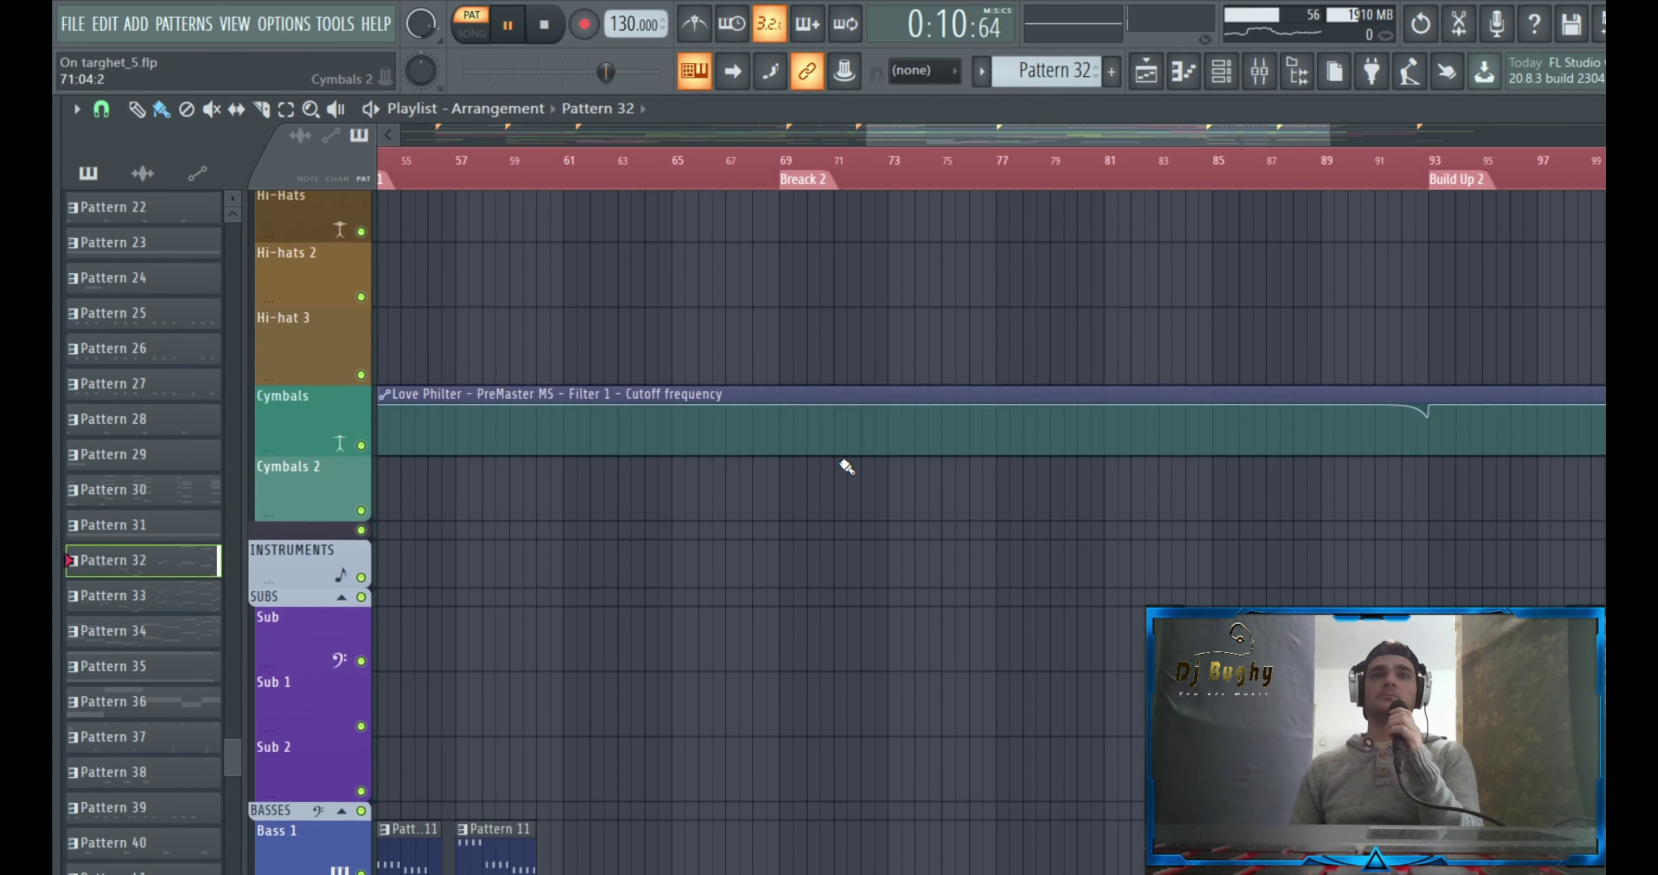
{"action": "scroll", "coordinate": [854, 471], "scroll_direction": "up", "scroll_amount": 8}
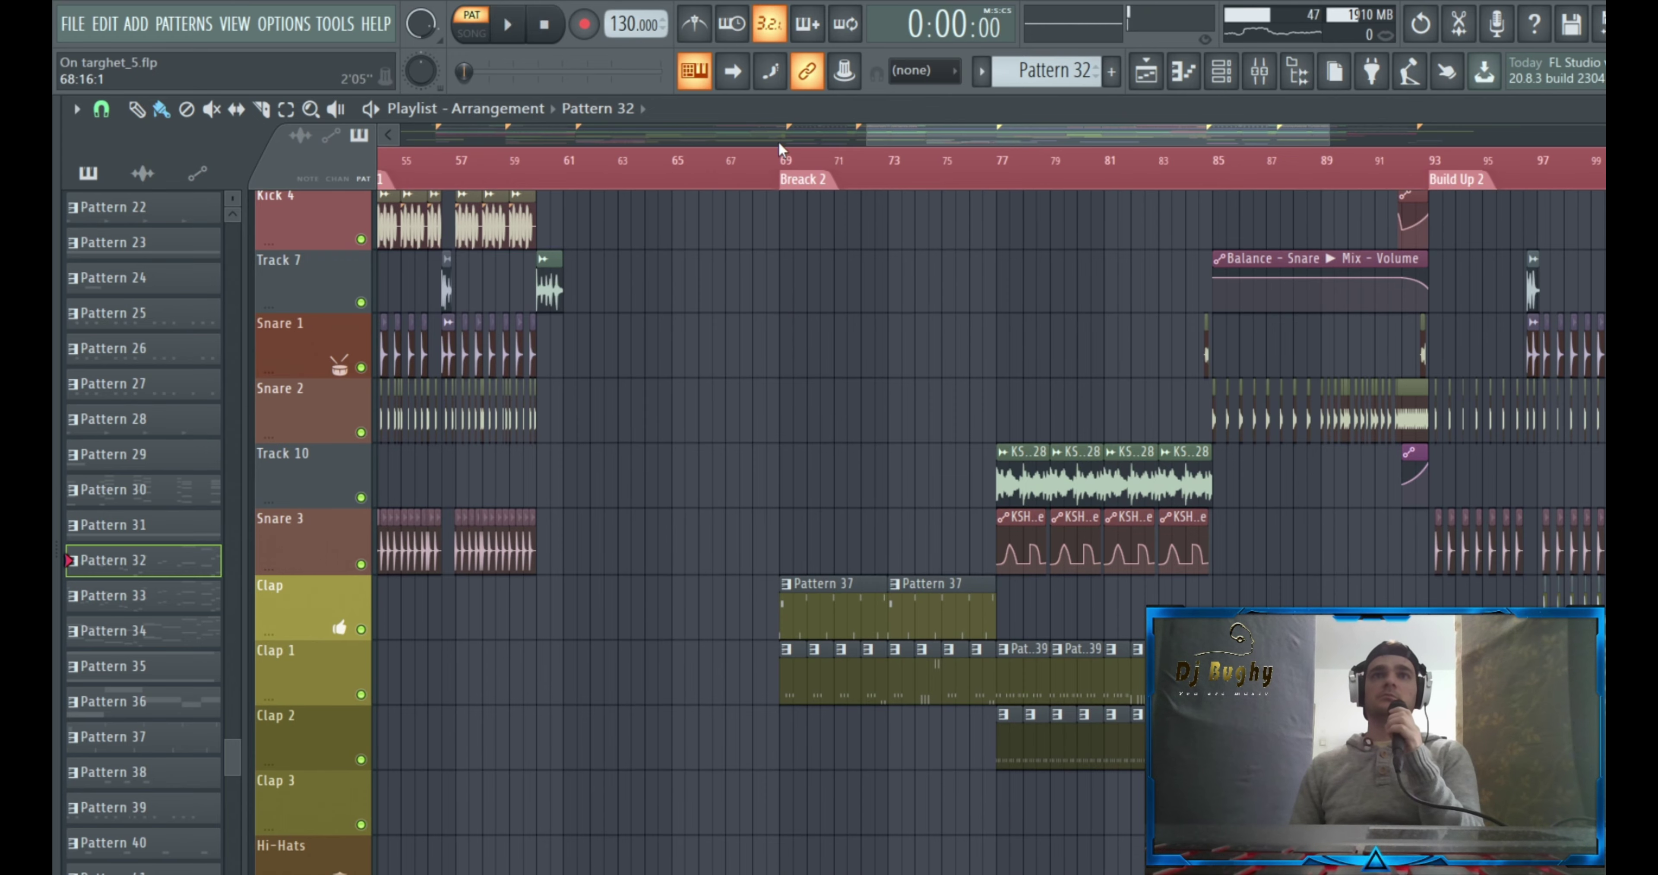
{"action": "scroll", "coordinate": [988, 133], "scroll_direction": "right", "scroll_amount": 2}
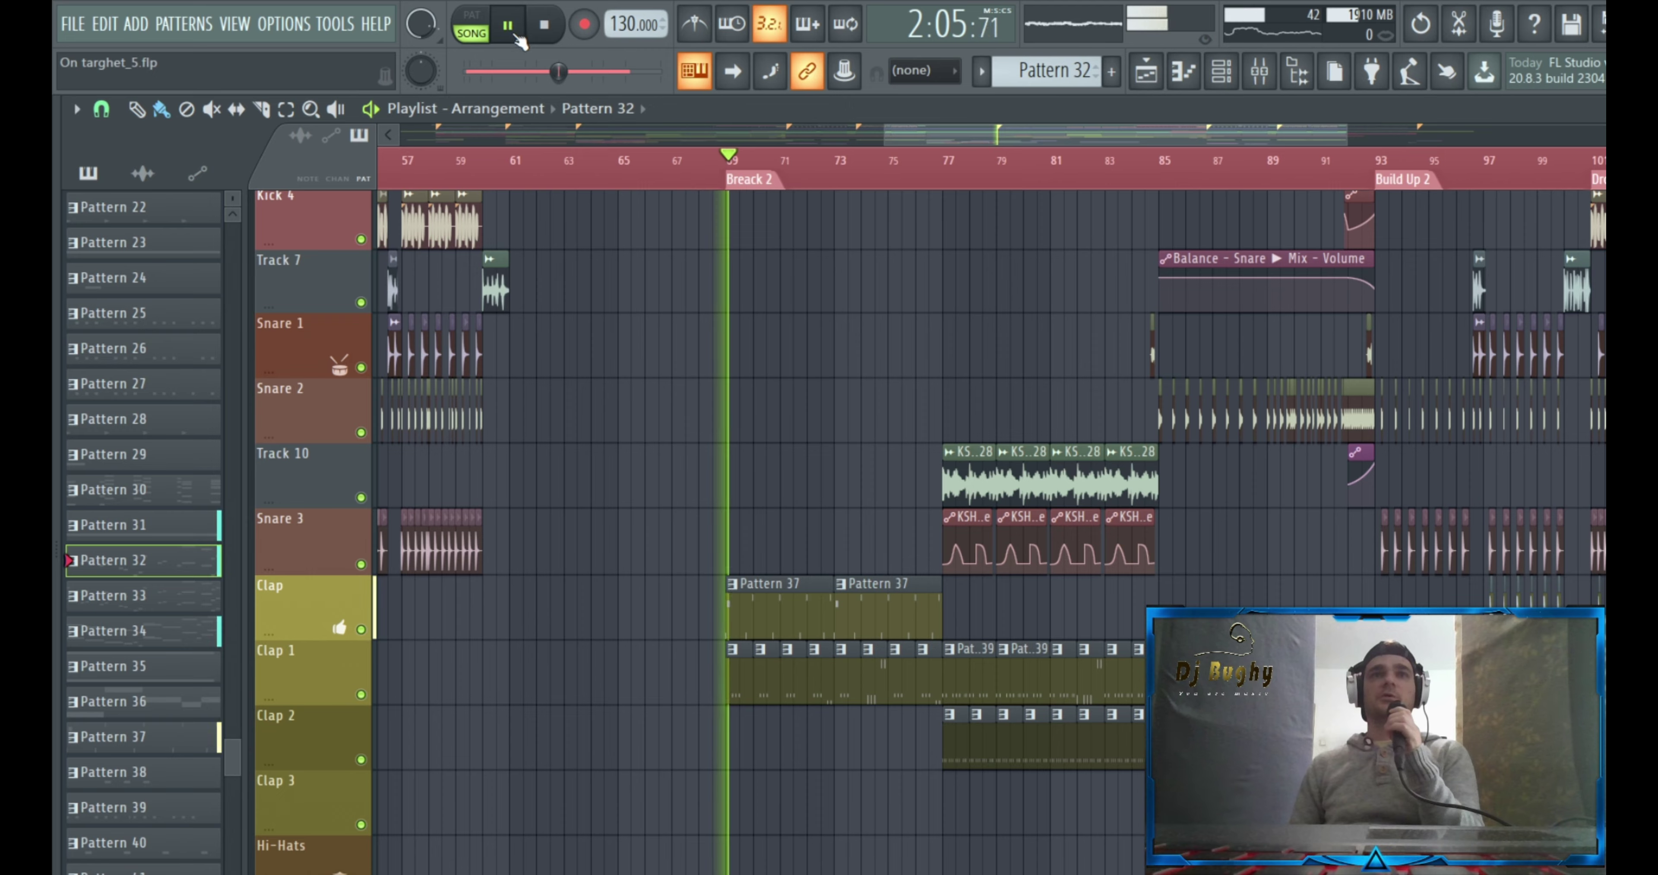
Review the Breack 2 clips from the kicks and claps to the synths and pads during playback, then stop
{"action": "scroll", "coordinate": [796, 515], "scroll_direction": "down", "scroll_amount": 3}
{"action": "scroll", "coordinate": [793, 516], "scroll_direction": "up", "scroll_amount": 3}
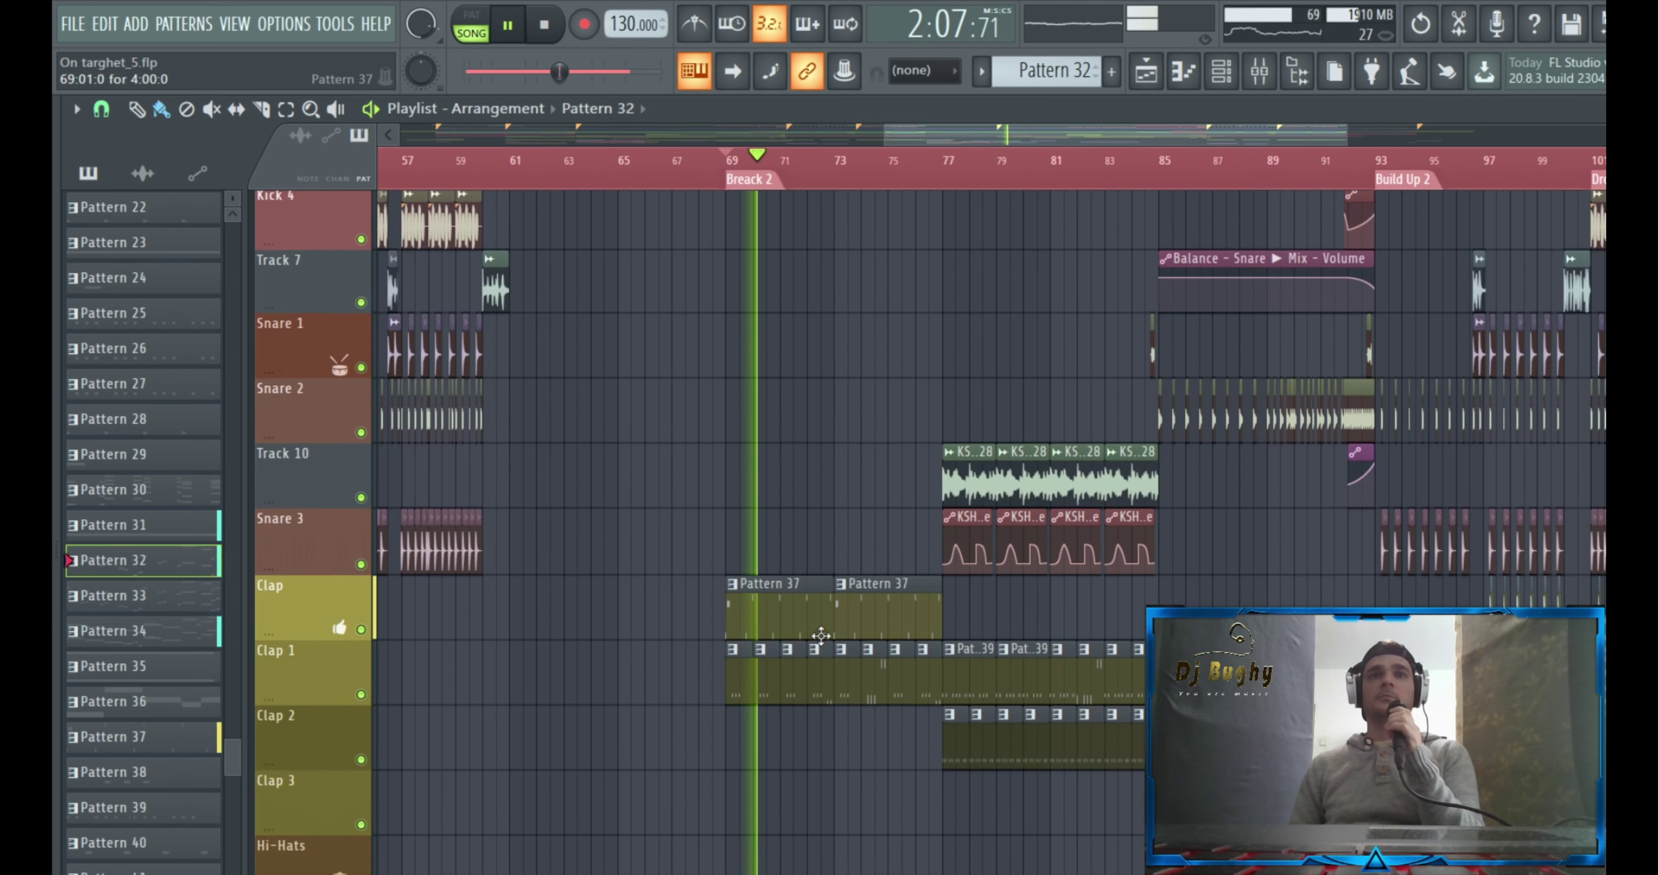
{"action": "scroll", "coordinate": [861, 671], "scroll_direction": "down", "scroll_amount": 3}
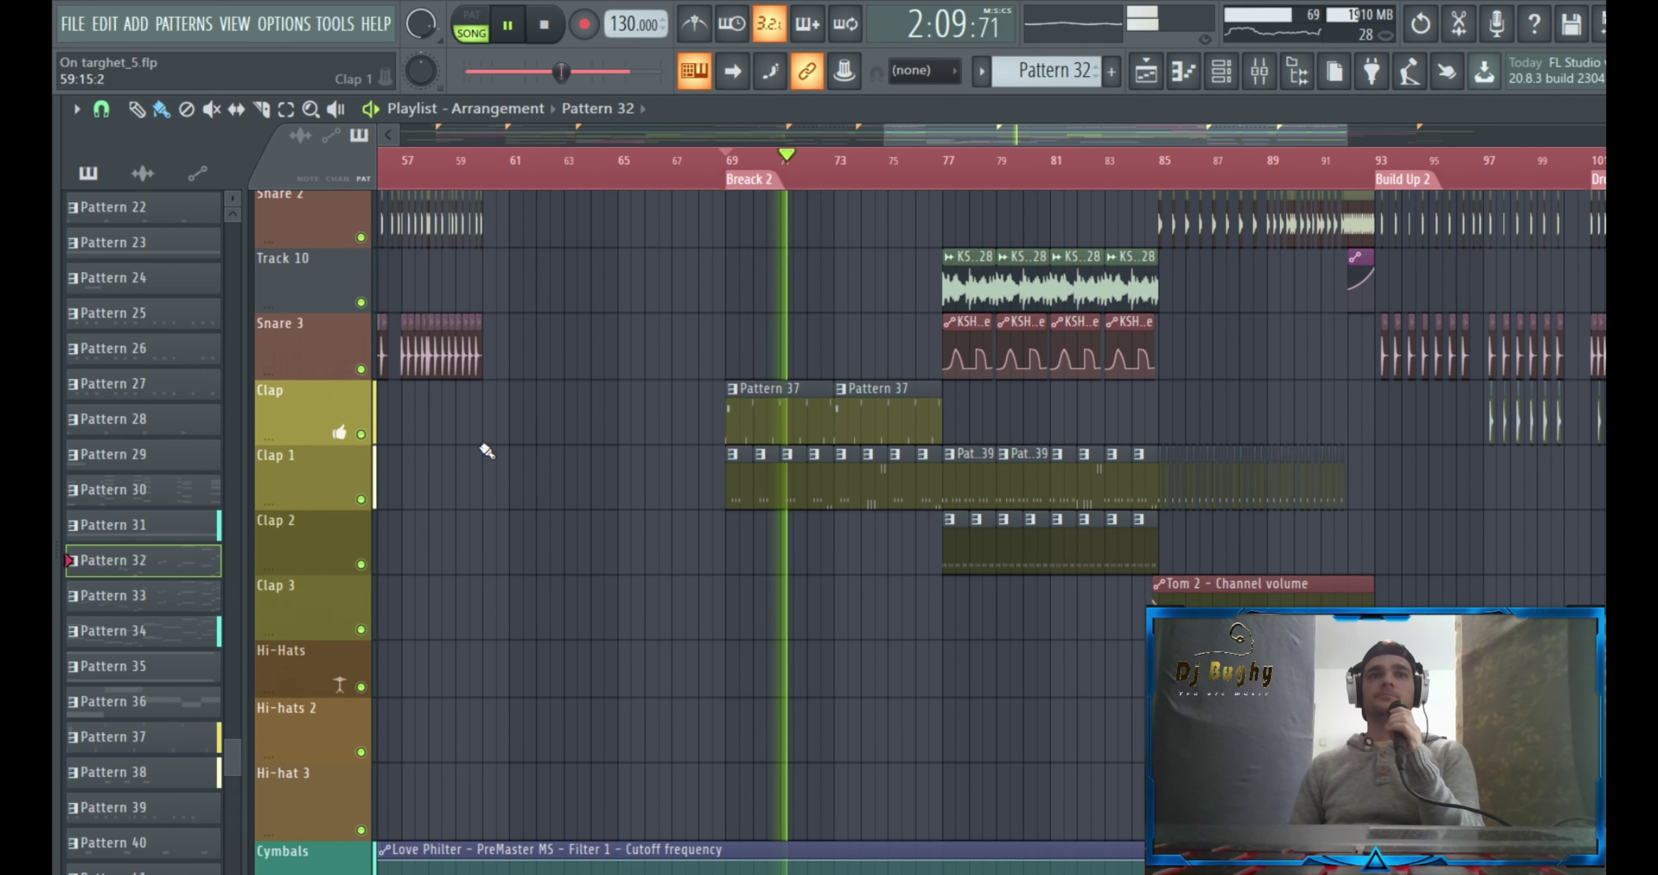
{"action": "scroll", "coordinate": [750, 546], "scroll_direction": "up", "scroll_amount": 5}
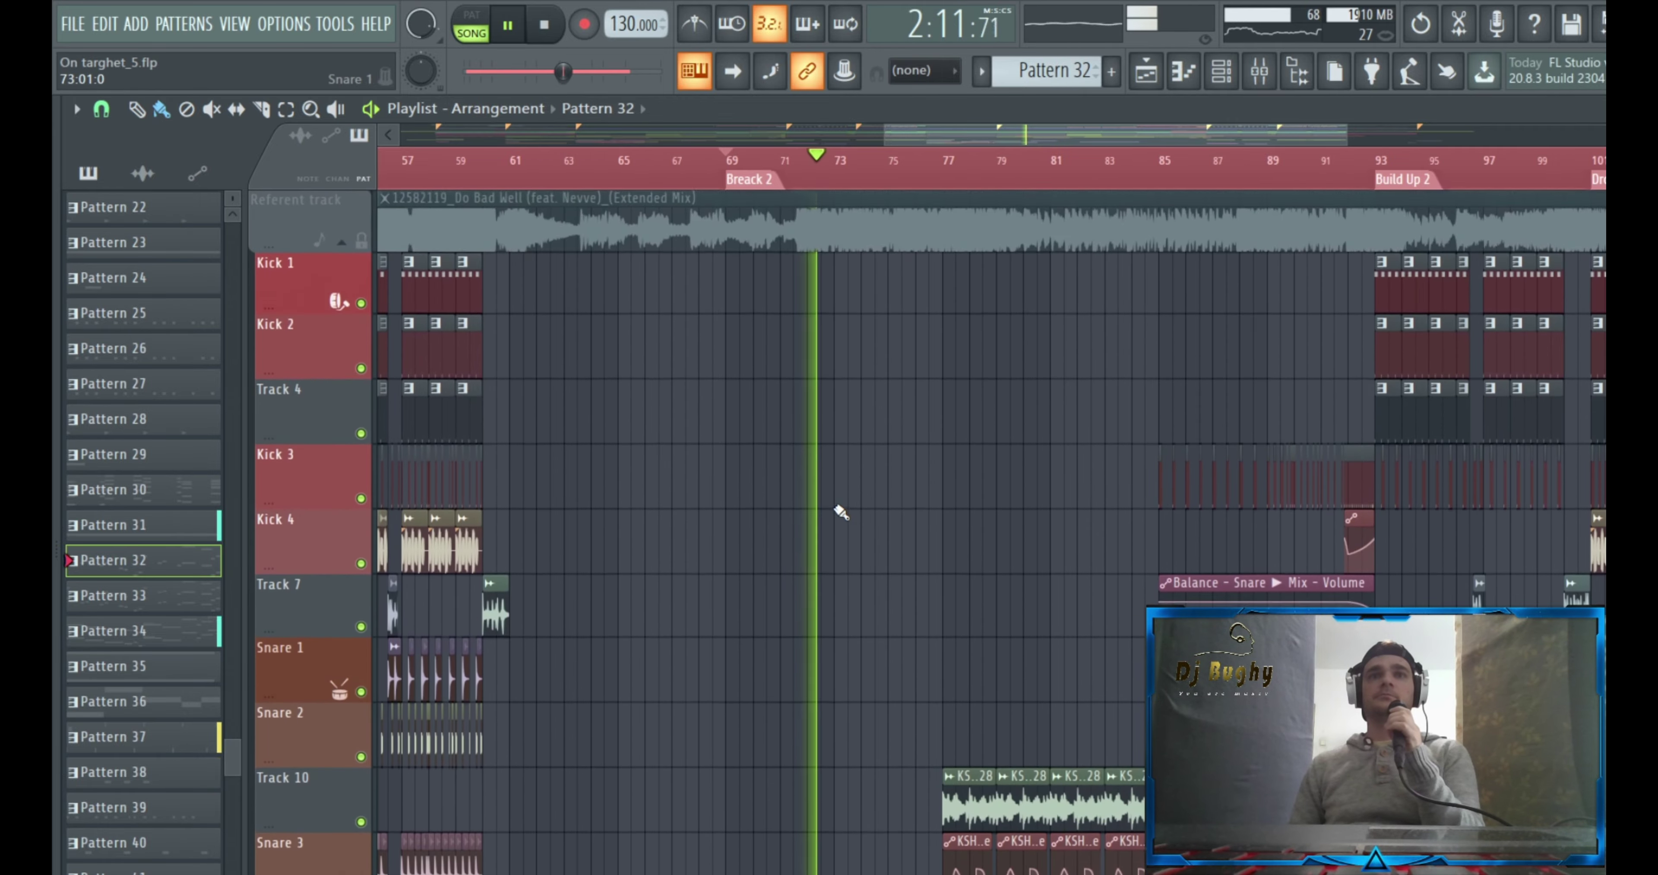
{"action": "scroll", "coordinate": [843, 522], "scroll_direction": "down", "scroll_amount": 15}
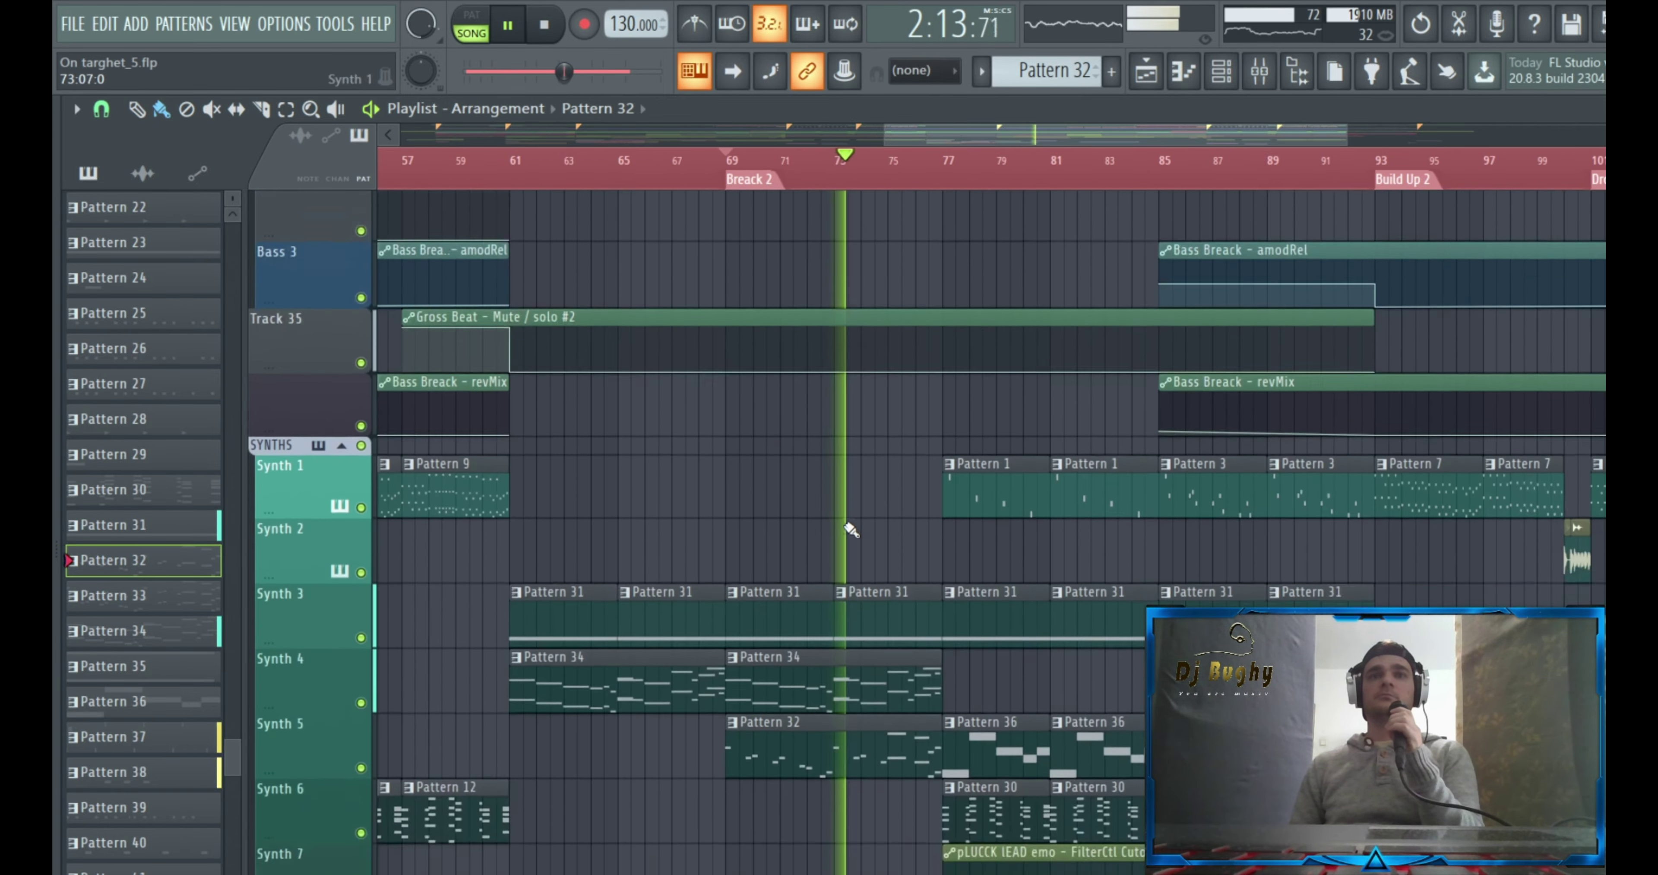
{"action": "scroll", "coordinate": [853, 531], "scroll_direction": "down", "scroll_amount": 5}
{"action": "scroll", "coordinate": [842, 525], "scroll_direction": "up", "scroll_amount": 15}
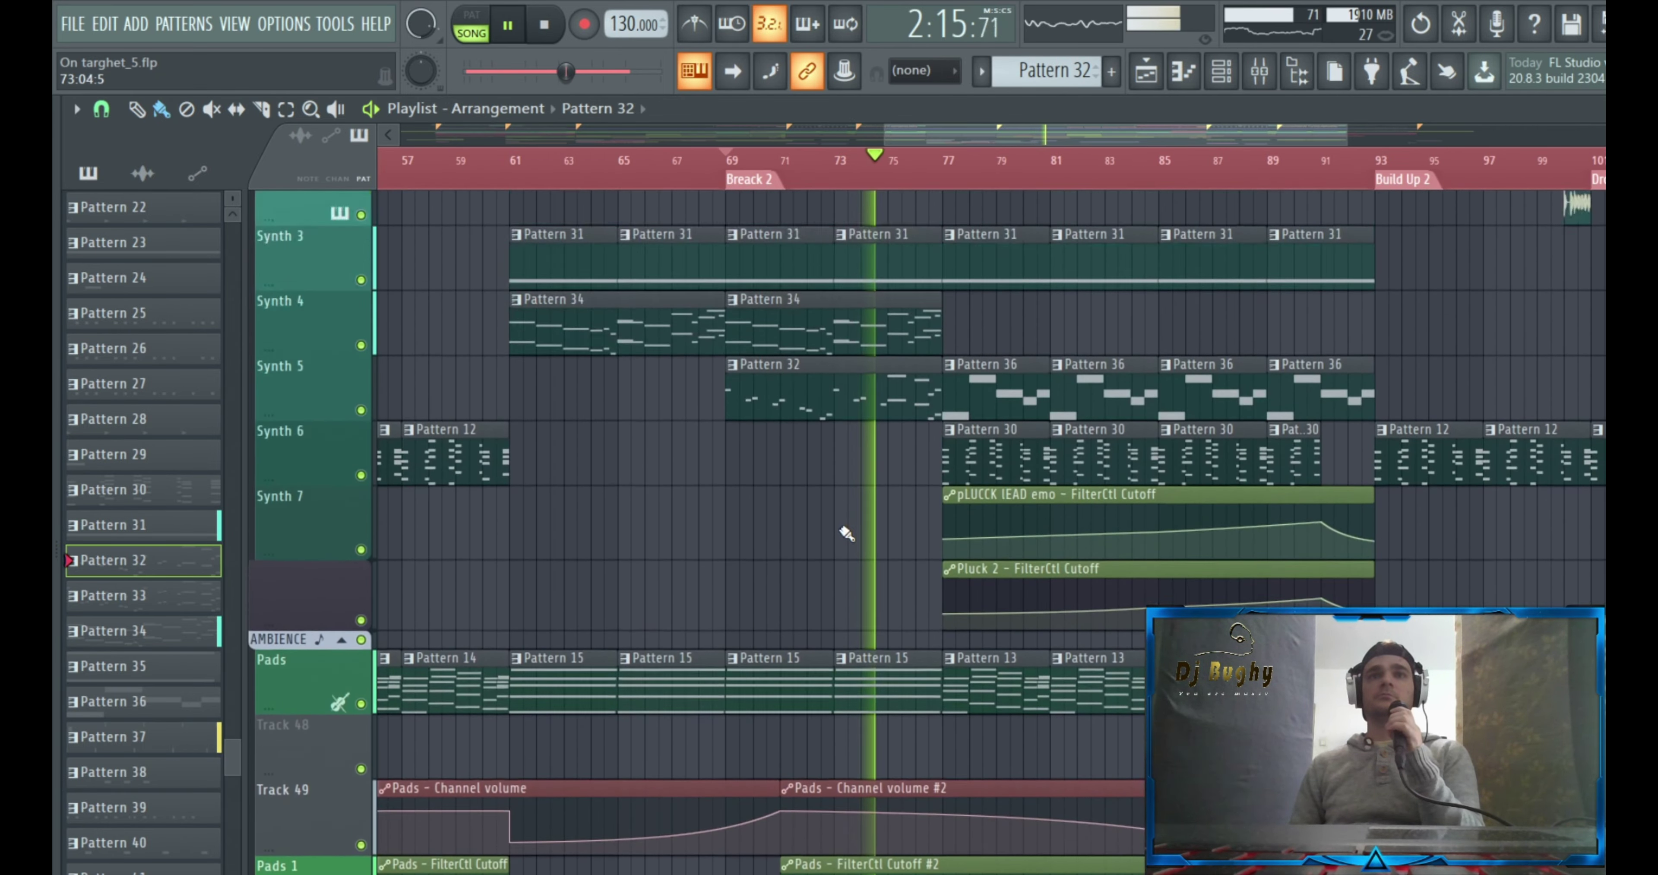
{"action": "scroll", "coordinate": [840, 536], "scroll_direction": "up", "scroll_amount": 15}
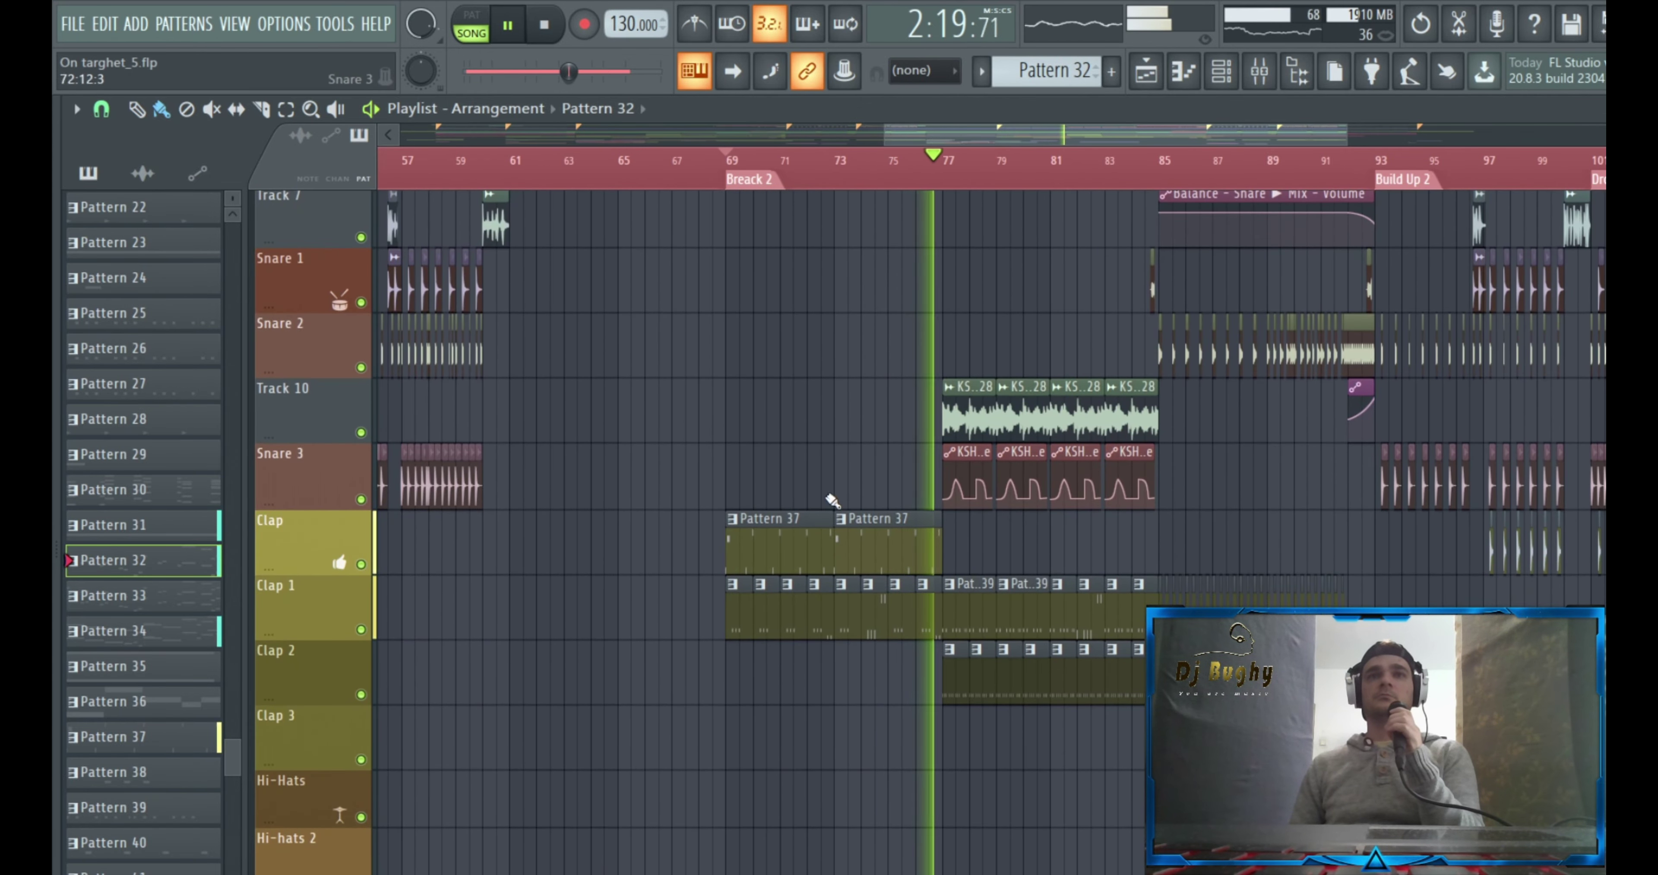
{"action": "left_click_drag", "start_coordinate": [892, 135], "coordinate": [961, 137]}
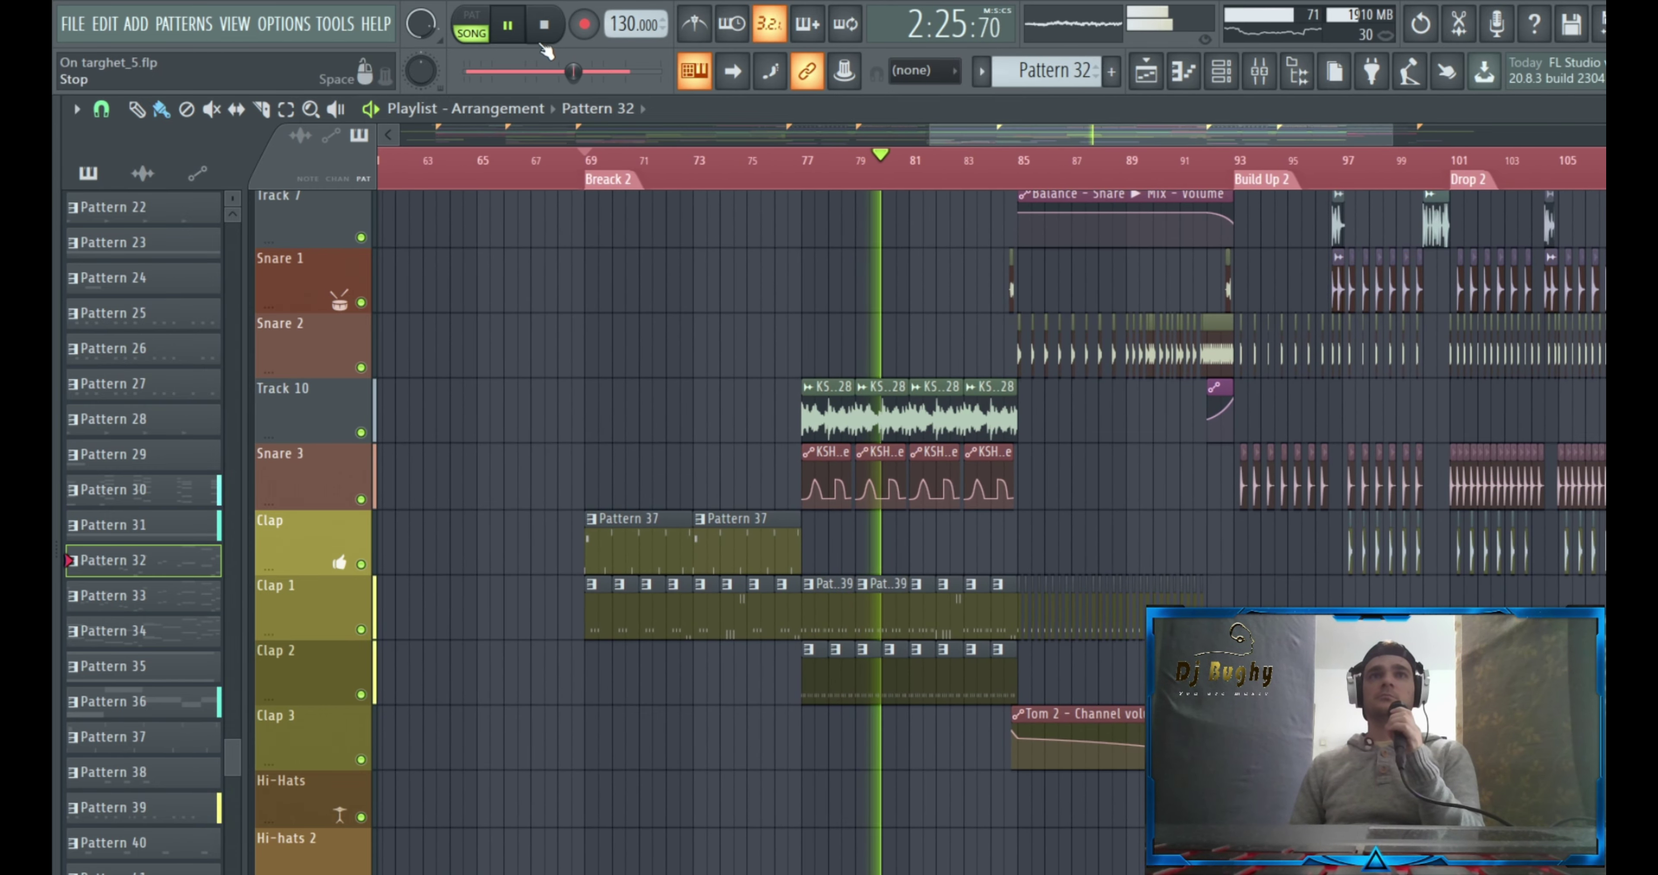
{"action": "key", "text": "space"}
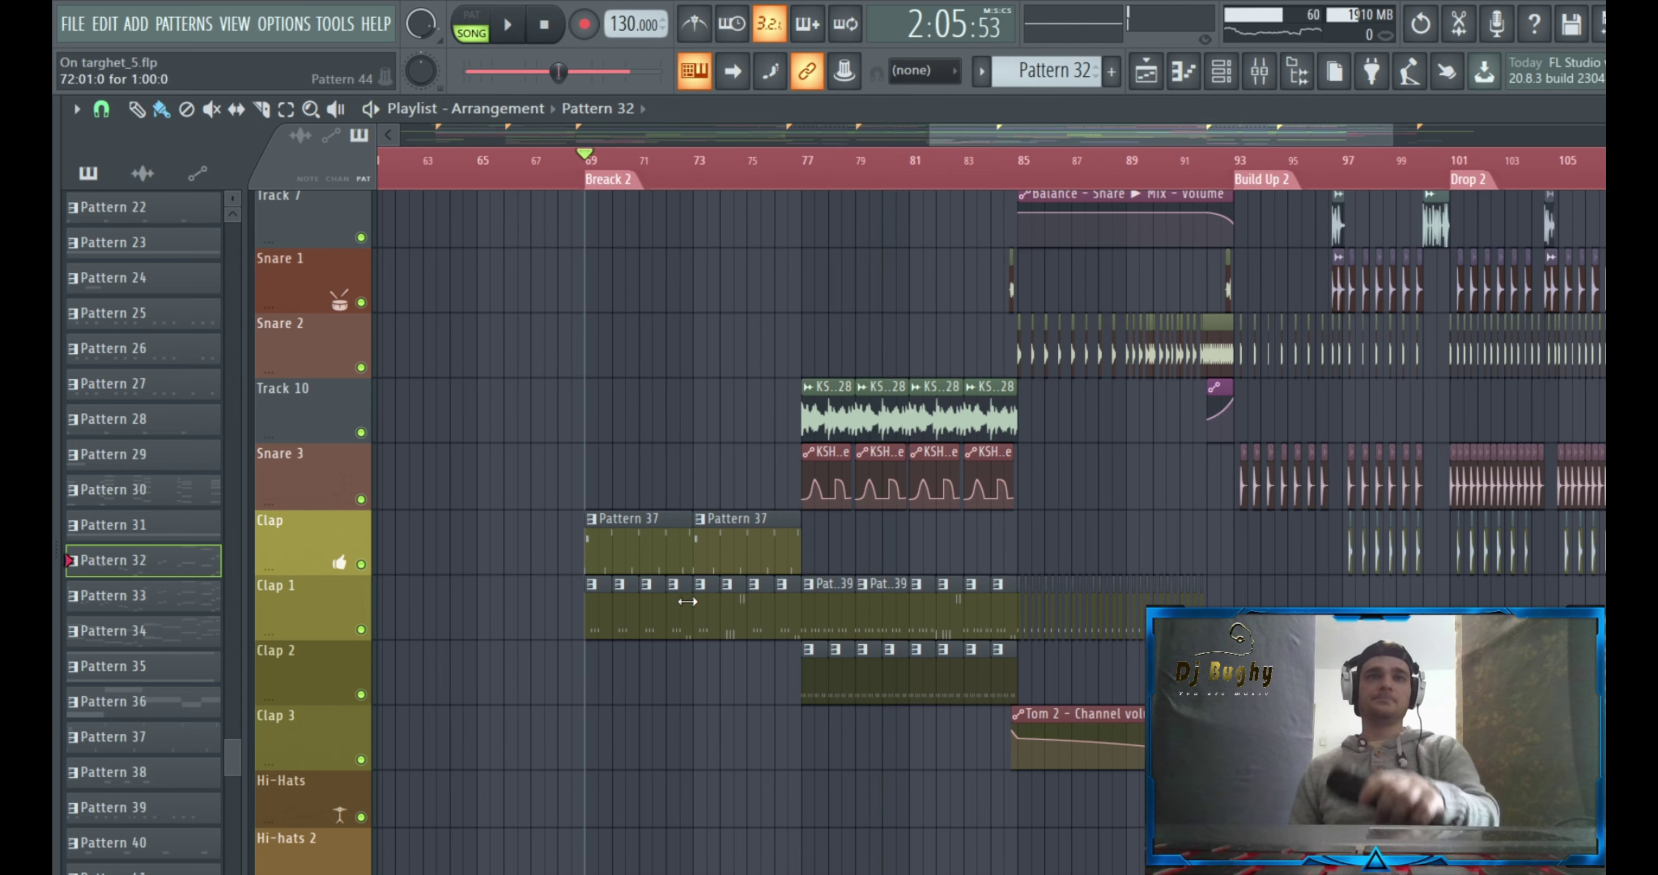
Solo the Clap track, inspect Pattern 37's notes and the Tom 1 sampler, and audition it from the Breack 2 marker
{"action": "right_click", "coordinate": [362, 566]}
{"action": "double_click", "coordinate": [648, 550]}
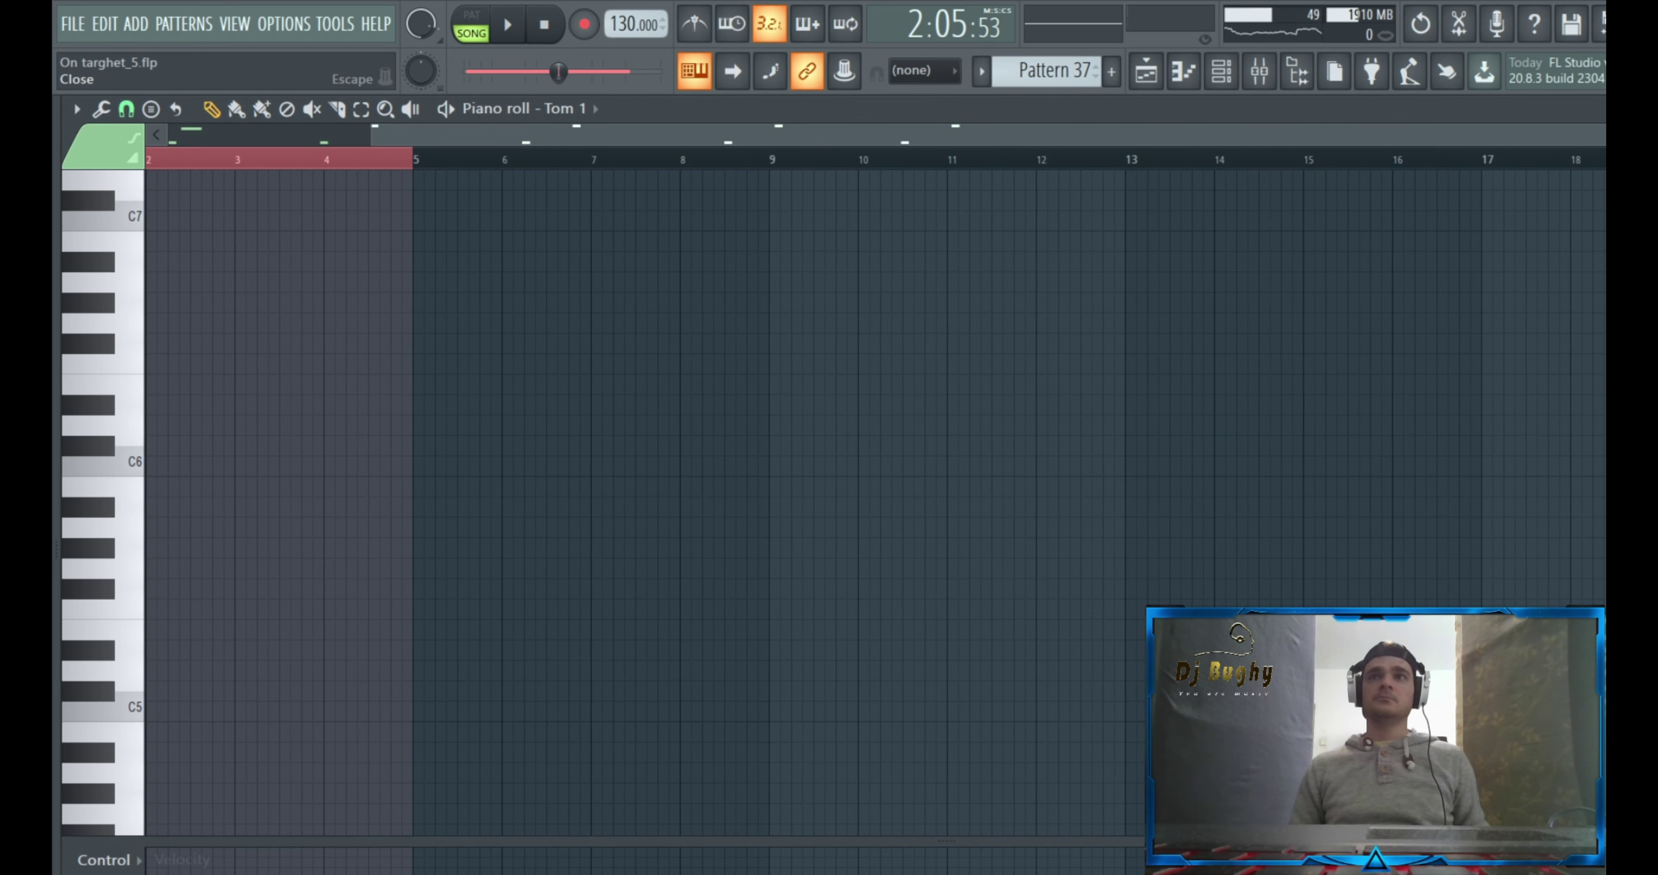
{"action": "key", "text": "Escape"}
{"action": "left_click", "coordinate": [740, 325]}
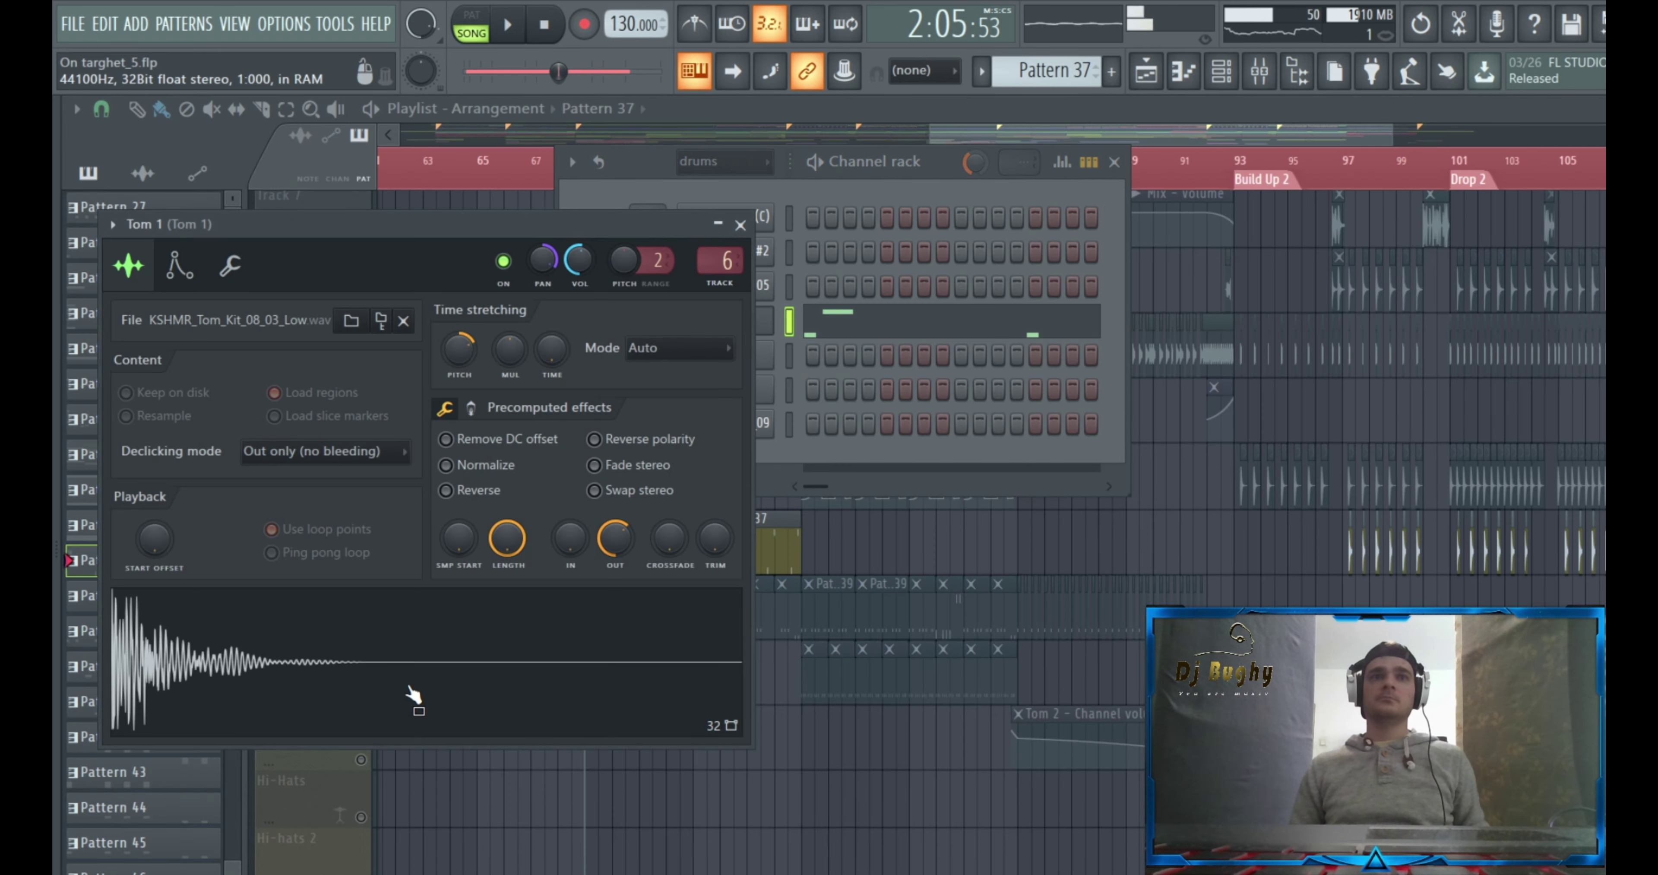
{"action": "left_click", "coordinate": [741, 225]}
{"action": "left_click", "coordinate": [733, 326]}
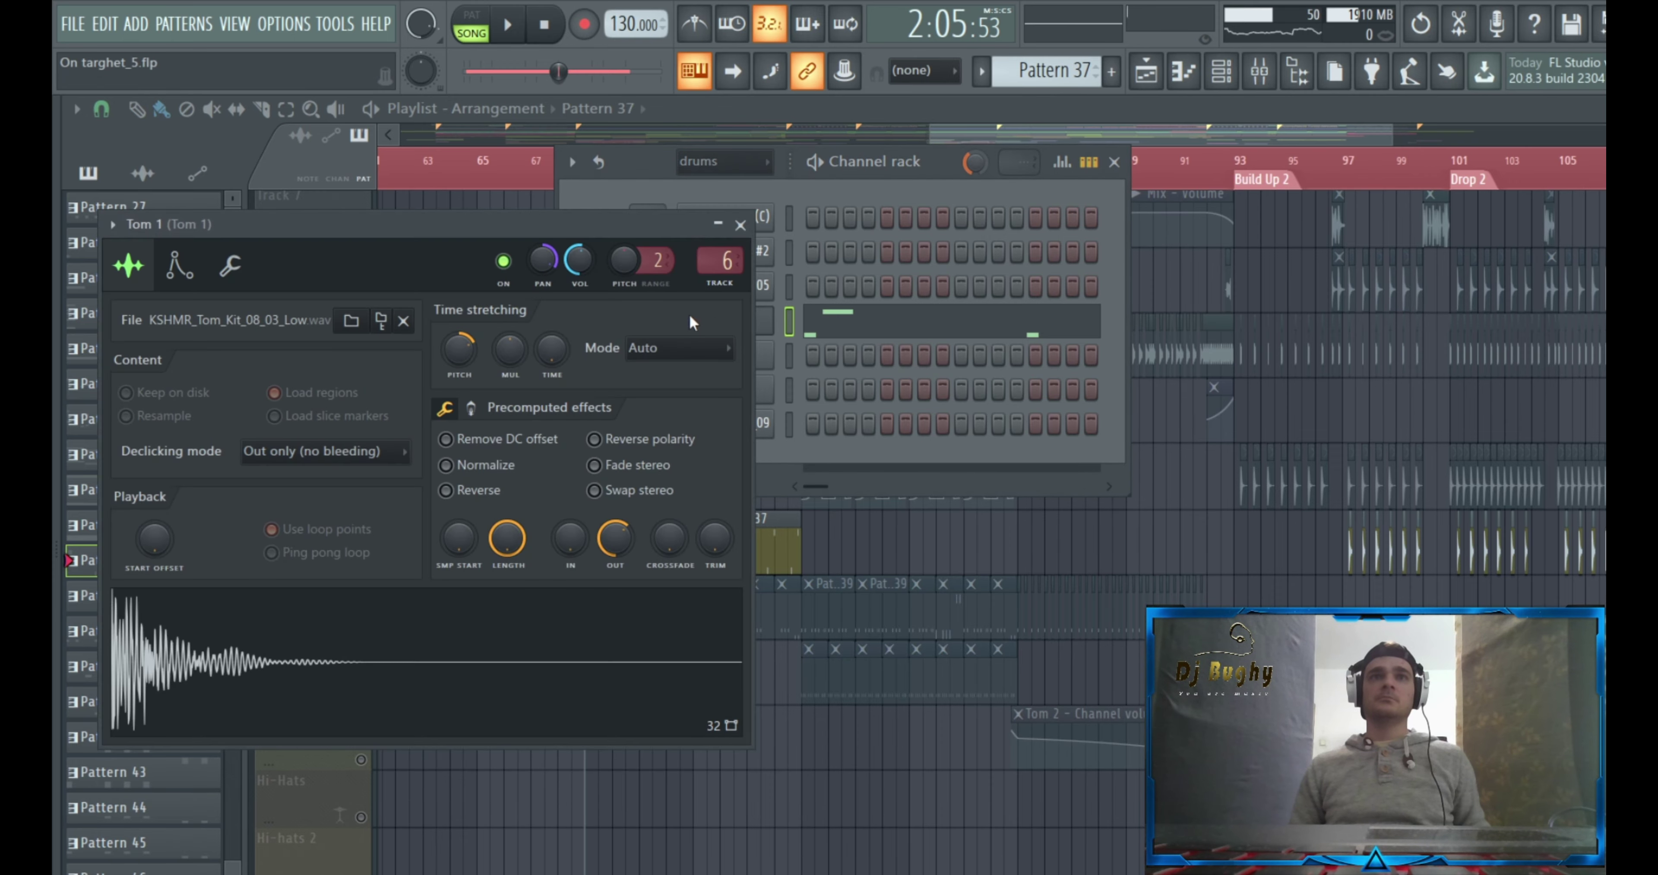
{"action": "left_click", "coordinate": [741, 225]}
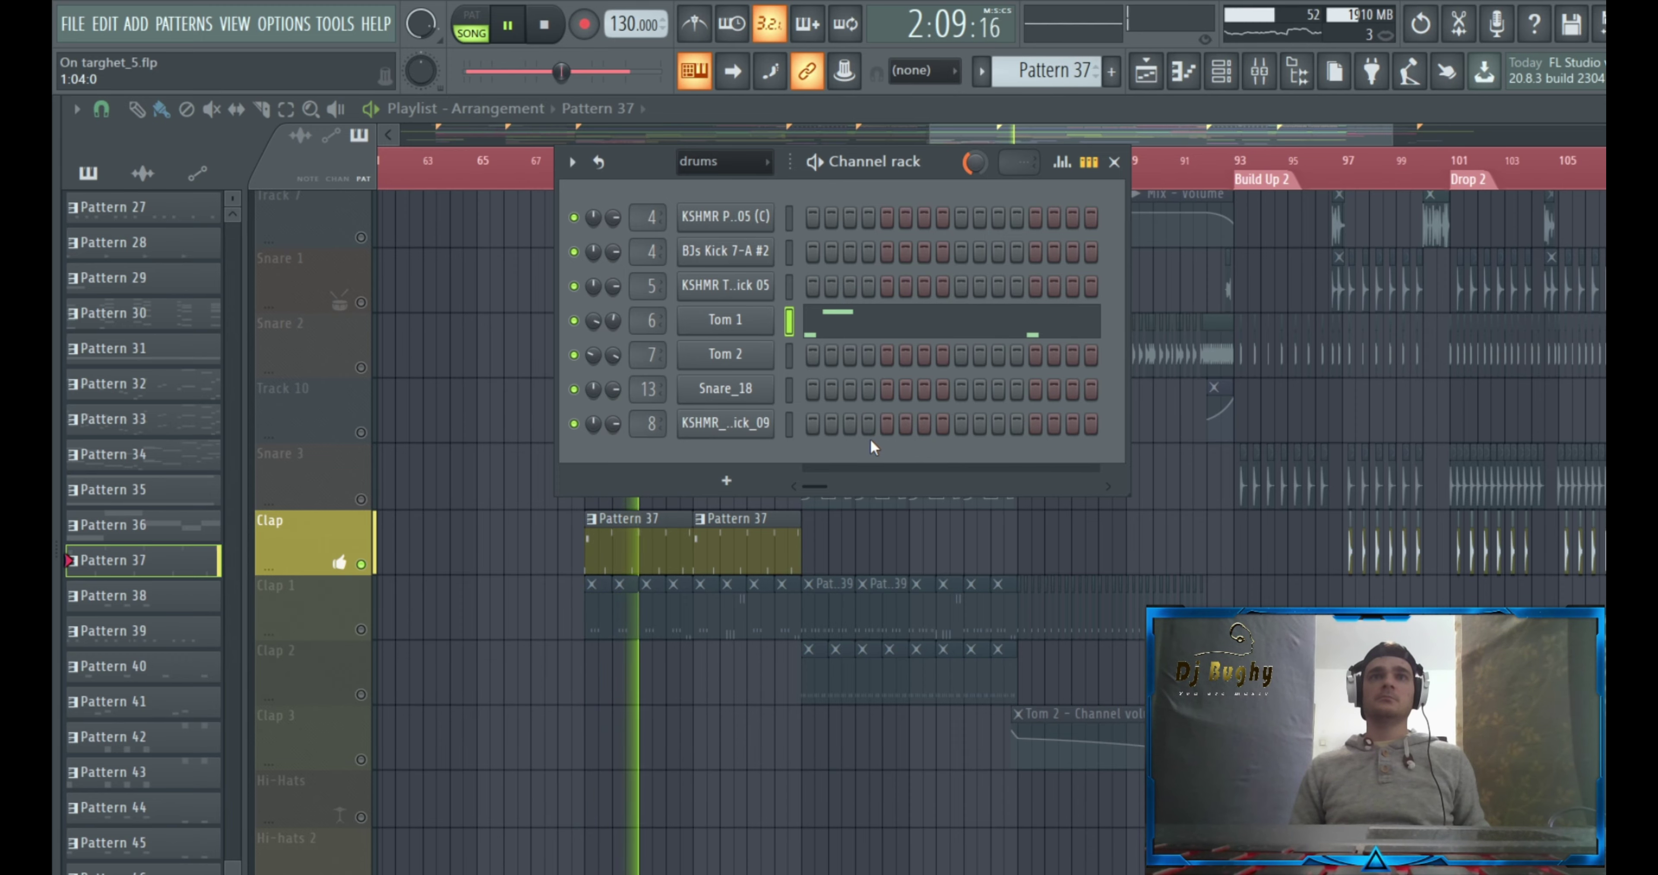
{"action": "left_click_drag", "start_coordinate": [1004, 133], "coordinate": [998, 133]}
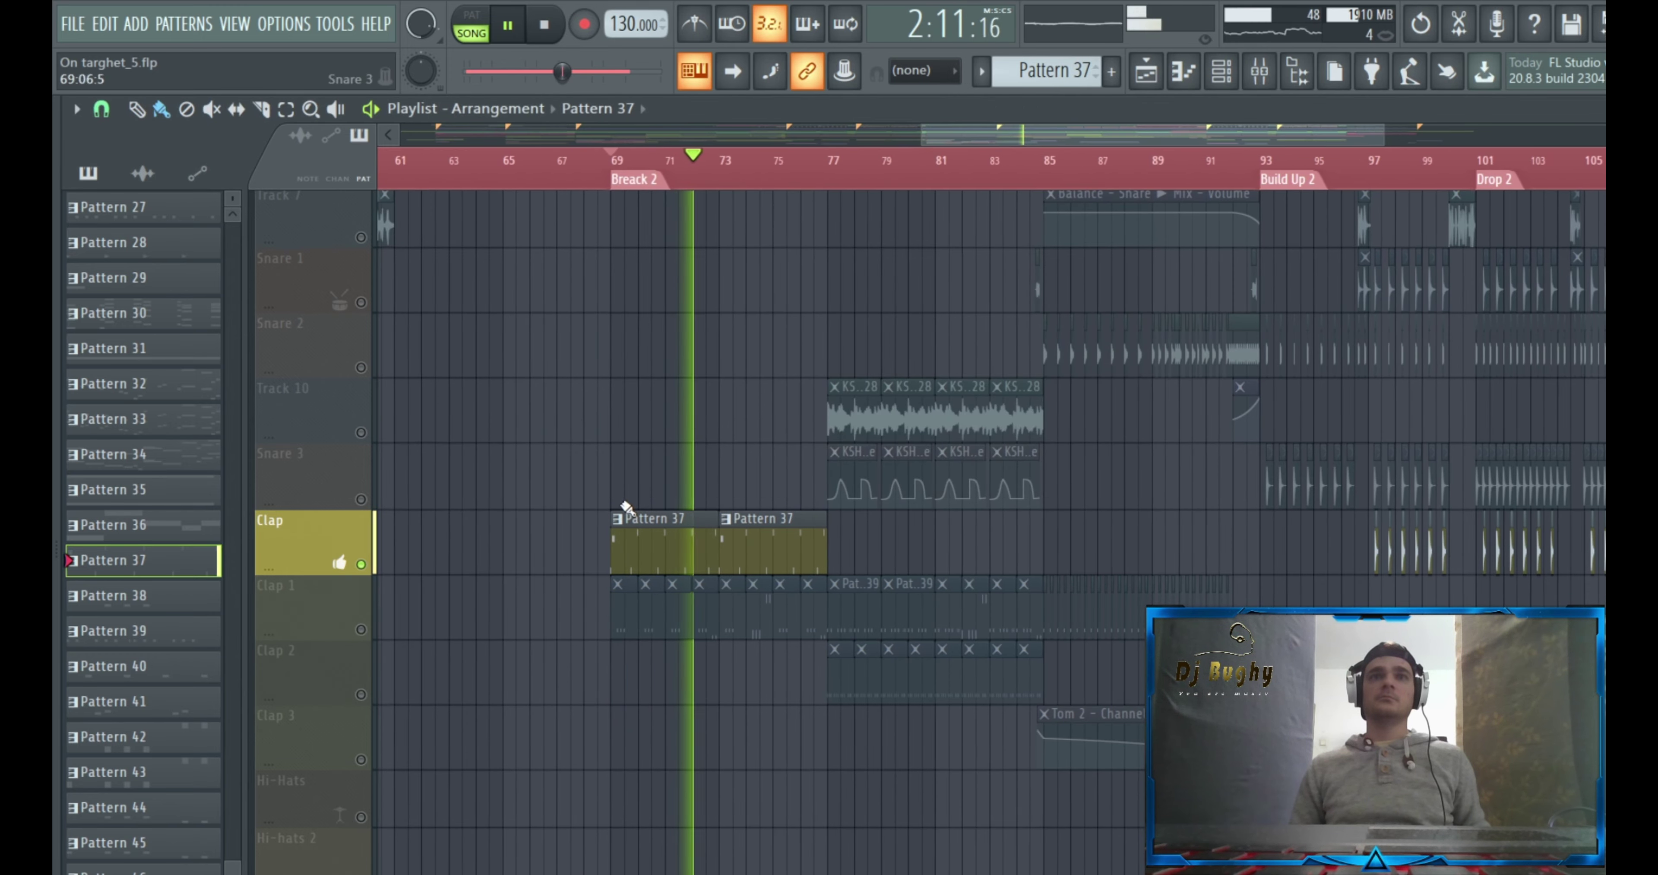
{"action": "key", "text": "space"}
Solo the Clap 1 track and play it from Breack 2 while checking Pattern 38's Tom 2 notes
{"action": "right_click", "coordinate": [361, 629]}
{"action": "key", "text": "space"}
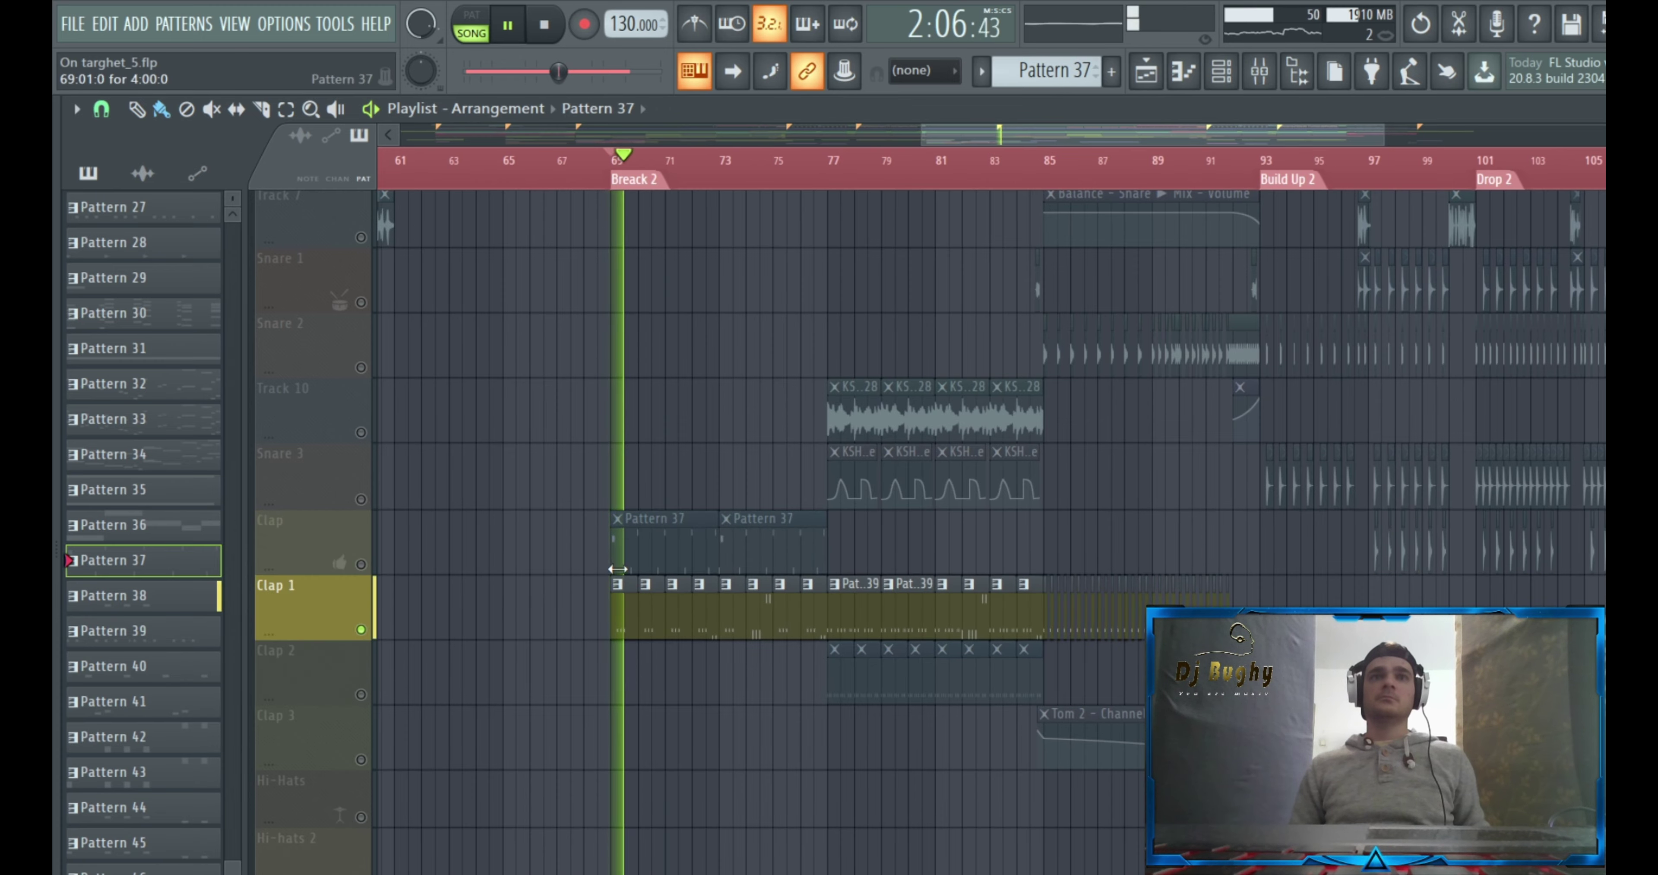
{"action": "double_click", "coordinate": [626, 625]}
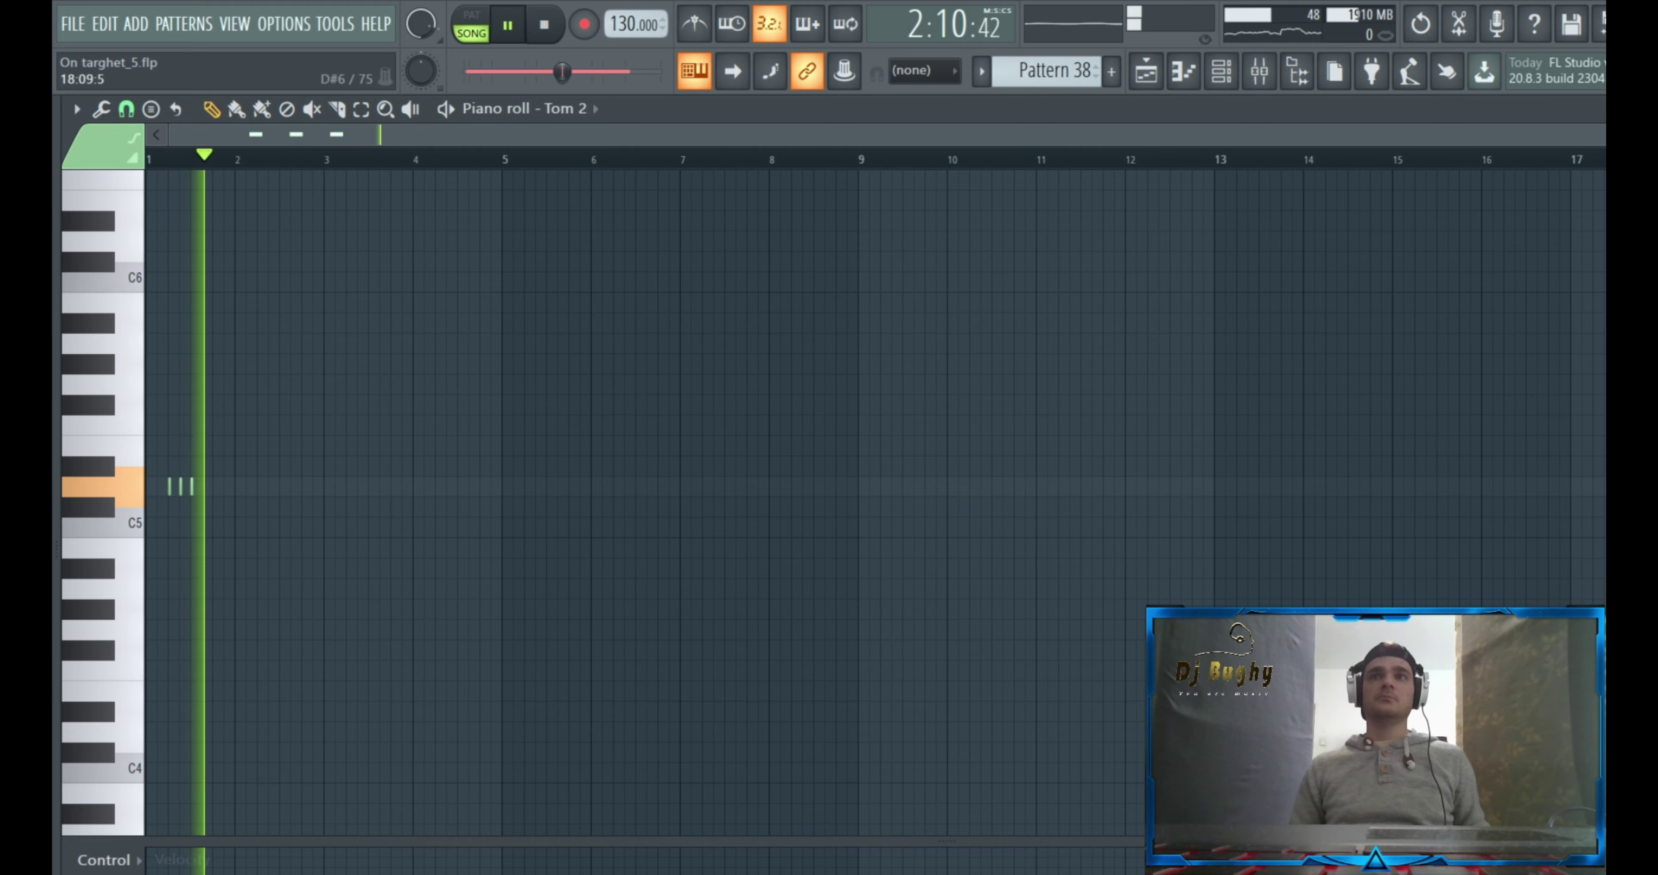
{"action": "left_click", "coordinate": [1606, 109]}
{"action": "left_click_drag", "start_coordinate": [1010, 141], "coordinate": [1038, 142]}
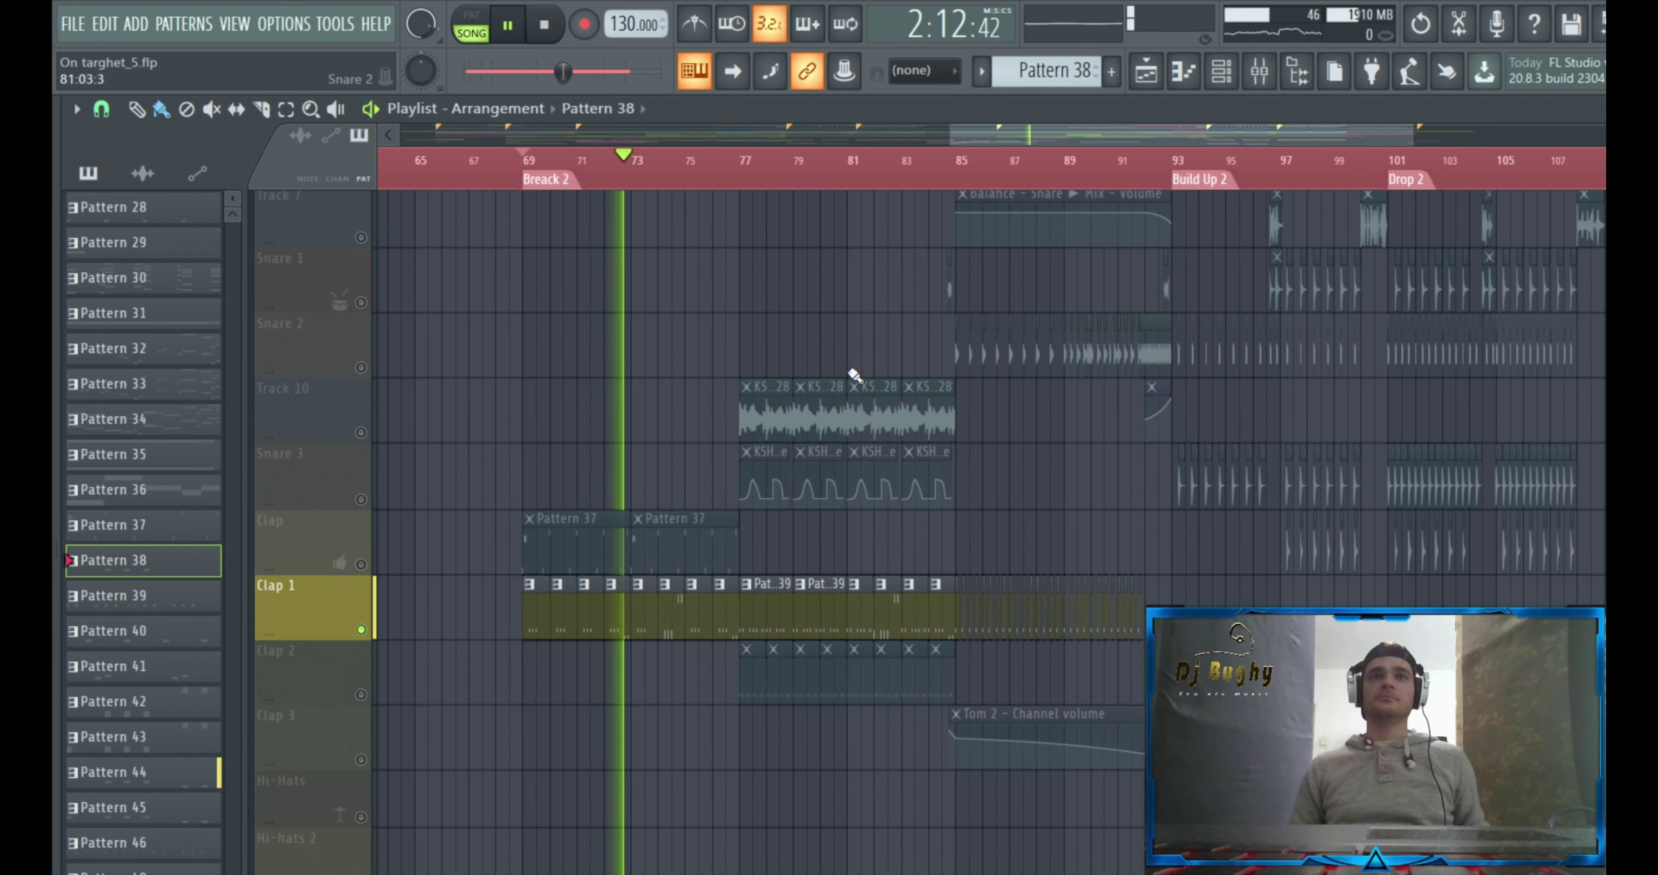
Stop playback, solo Track 10 and enable the Snare 3 track alongside it
{"action": "scroll", "coordinate": [805, 371], "scroll_direction": "down", "scroll_amount": 3}
{"action": "scroll", "coordinate": [728, 370], "scroll_direction": "up", "scroll_amount": 3}
{"action": "key", "text": "space"}
{"action": "left_click", "coordinate": [369, 429]}
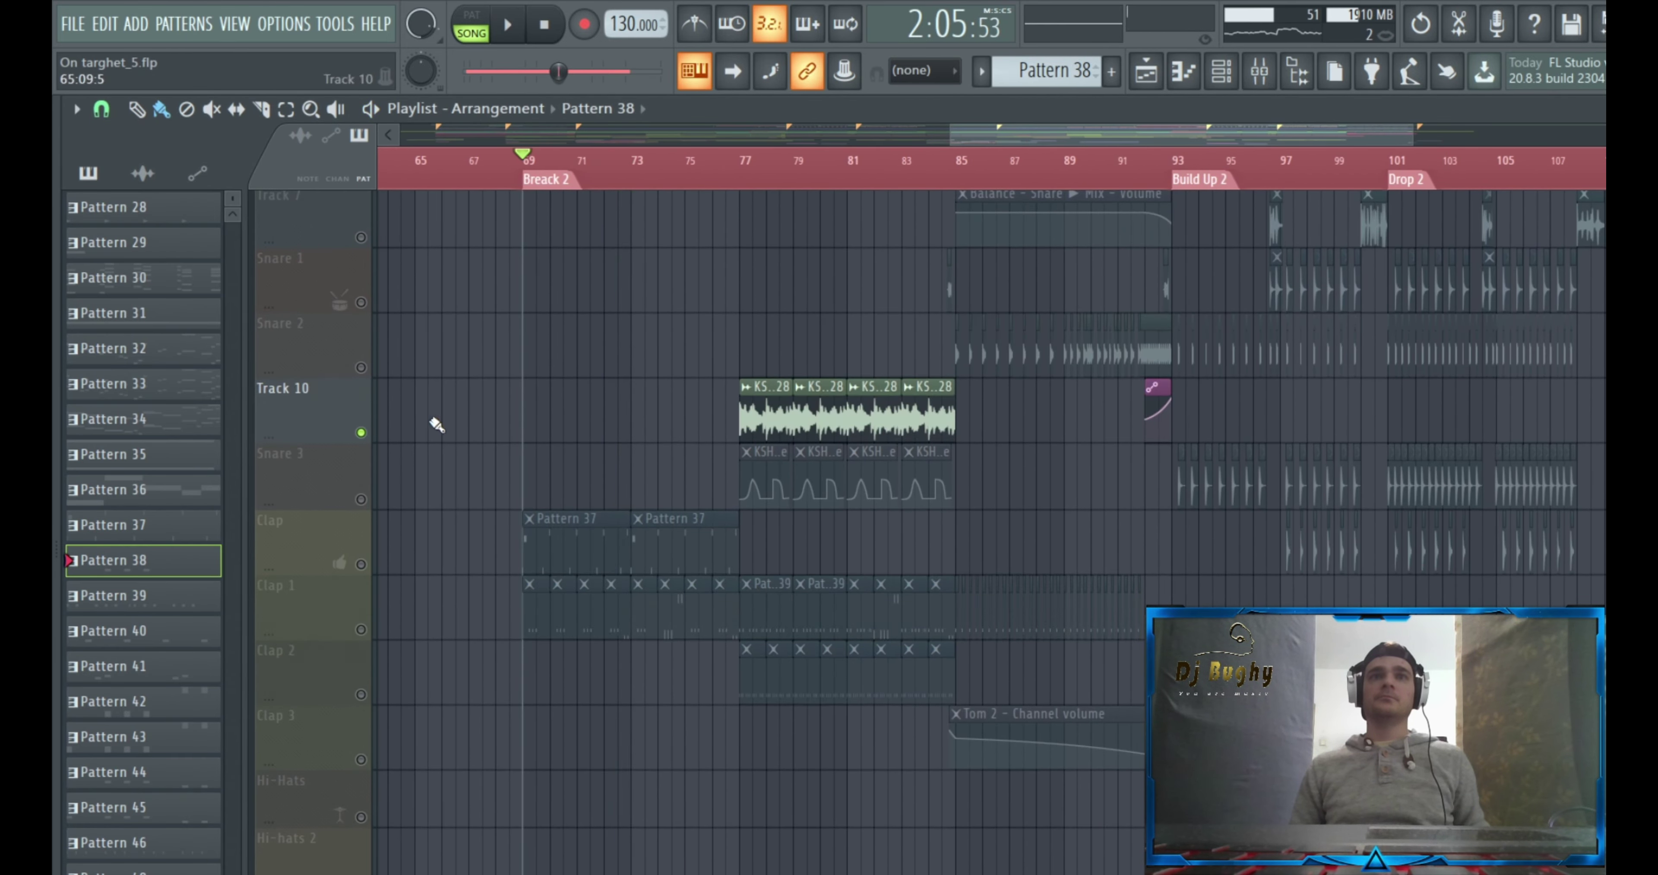
{"action": "left_click", "coordinate": [361, 499]}
{"action": "left_click_drag", "start_coordinate": [337, 505], "coordinate": [342, 556]}
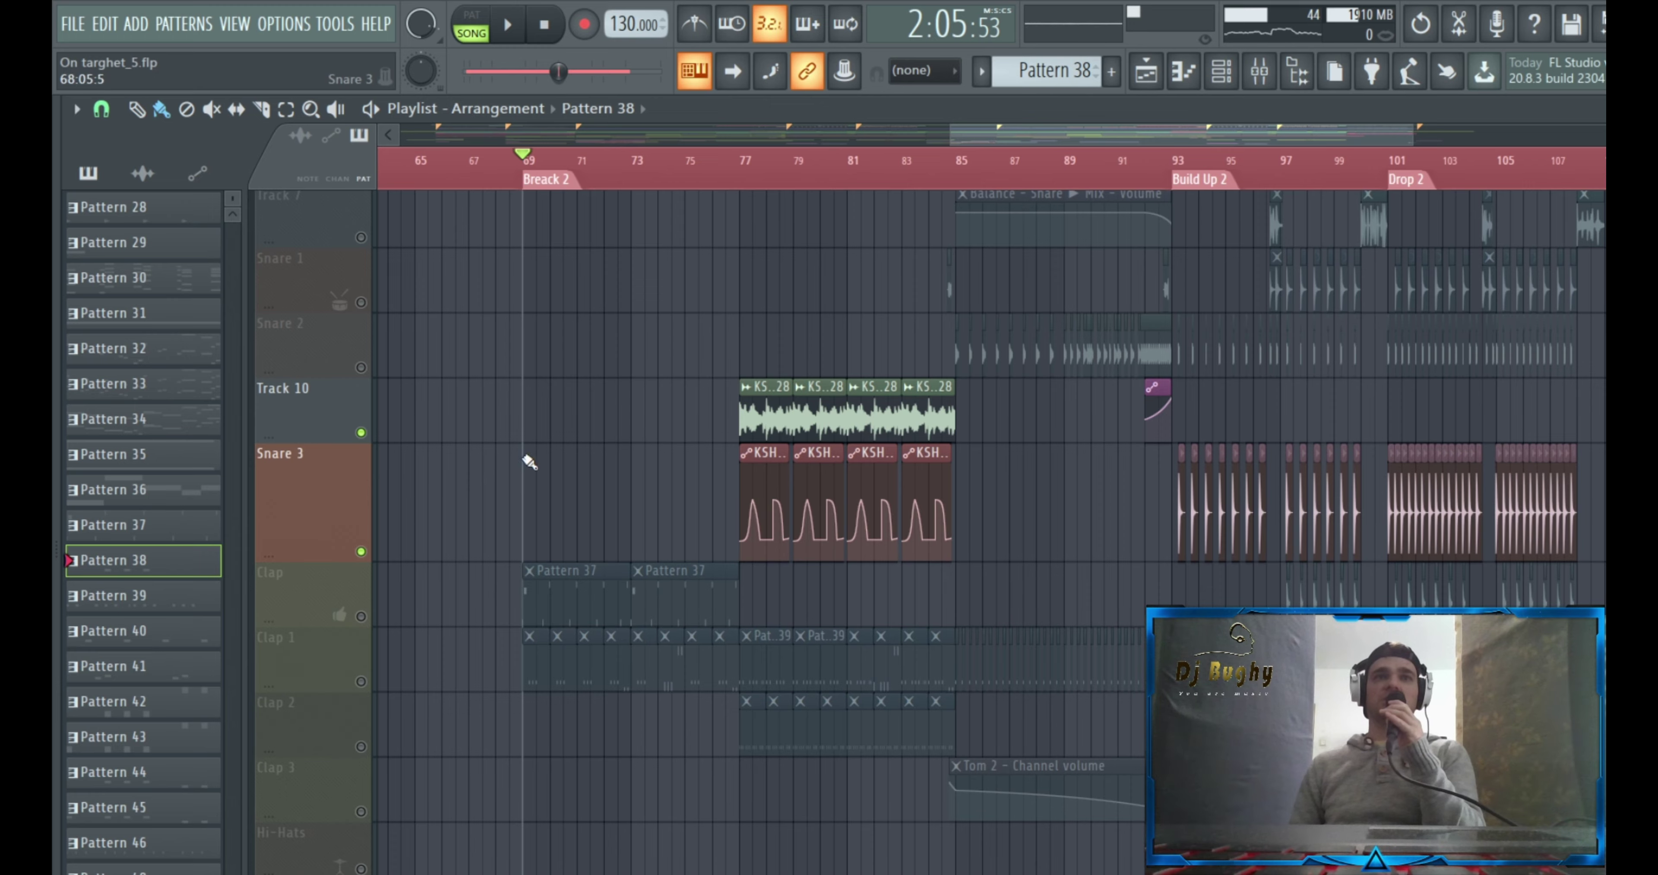
Inspect the sample settings of the KSHMR_Cinematic_Drum_Loop_19_128 clip at bar 77 on Track 10, then close them
{"action": "scroll", "coordinate": [766, 211], "scroll_direction": "down", "scroll_amount": 1}
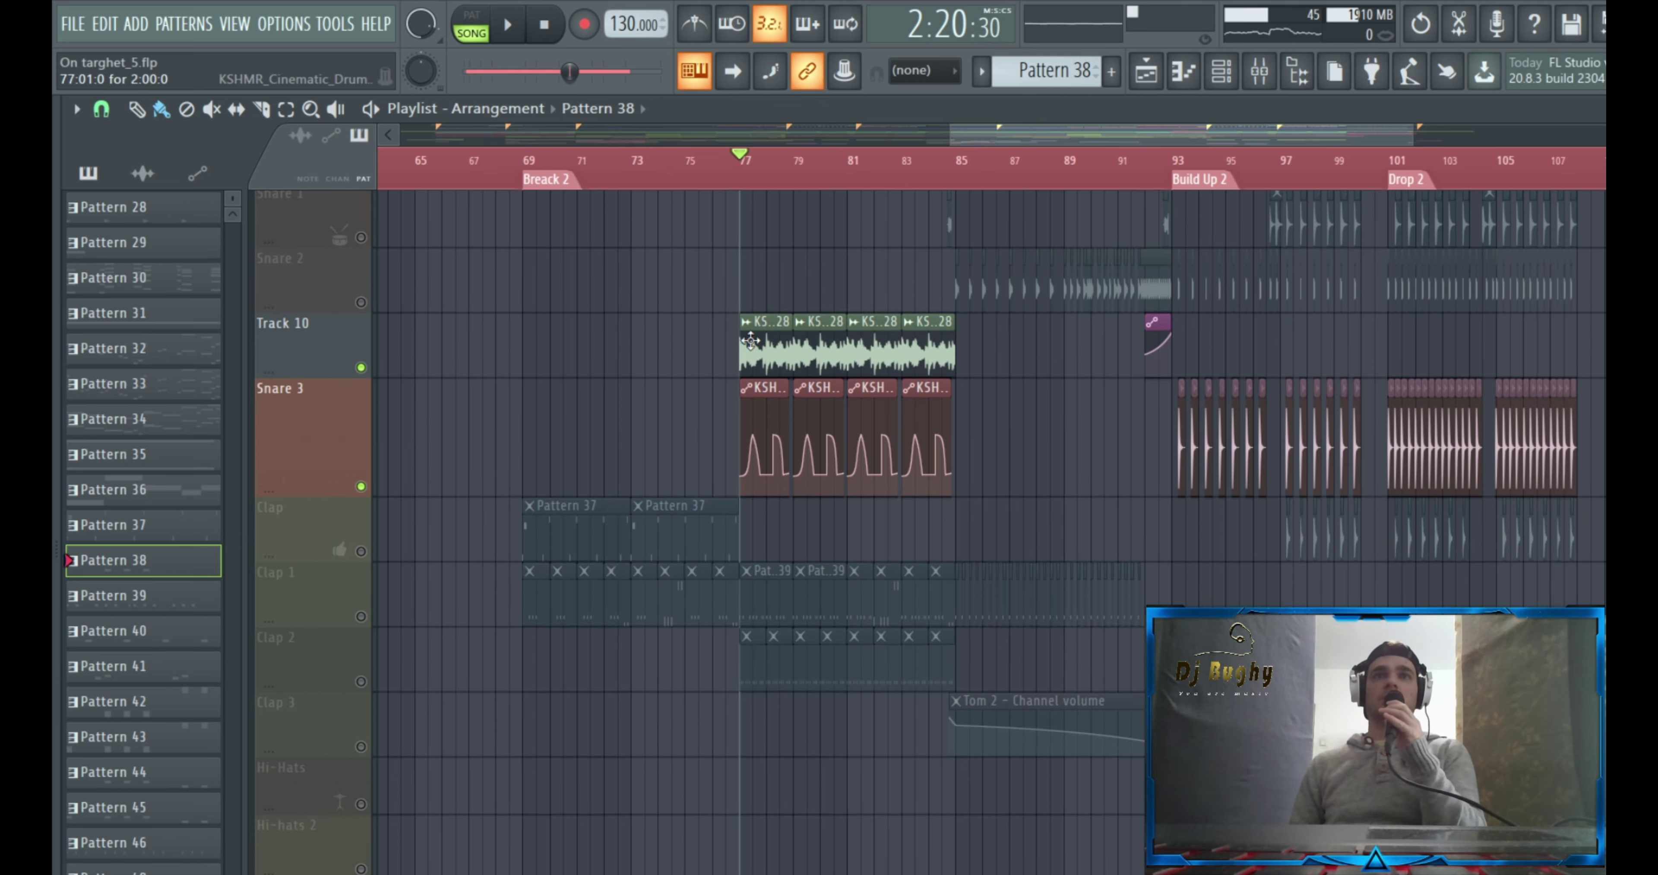
{"action": "double_click", "coordinate": [764, 347]}
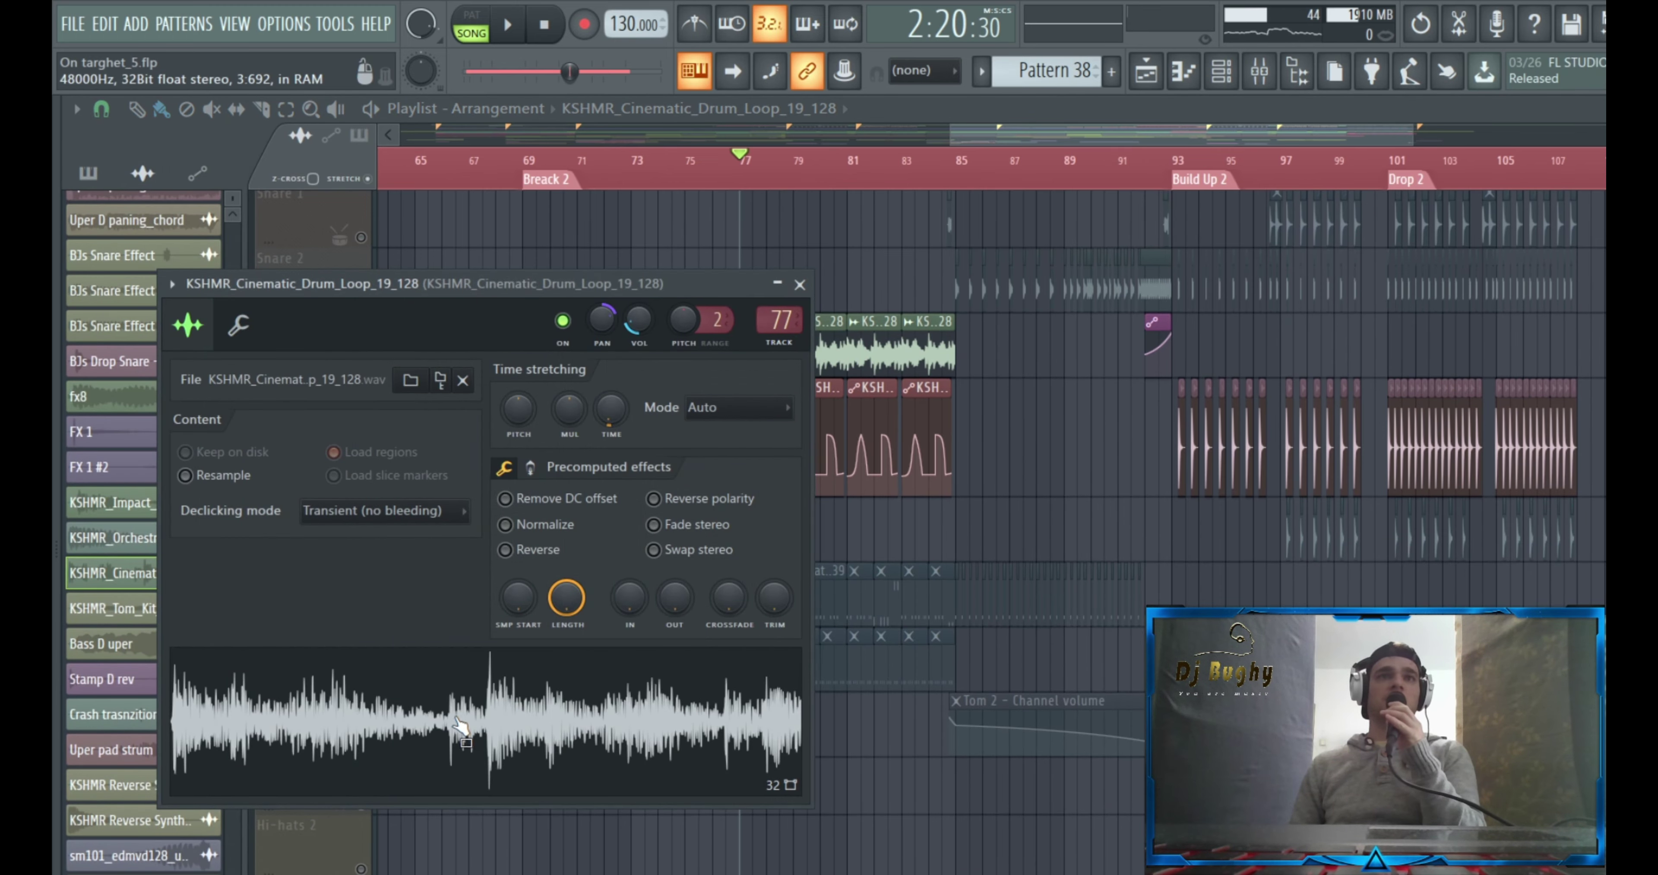
{"action": "left_click", "coordinate": [801, 284]}
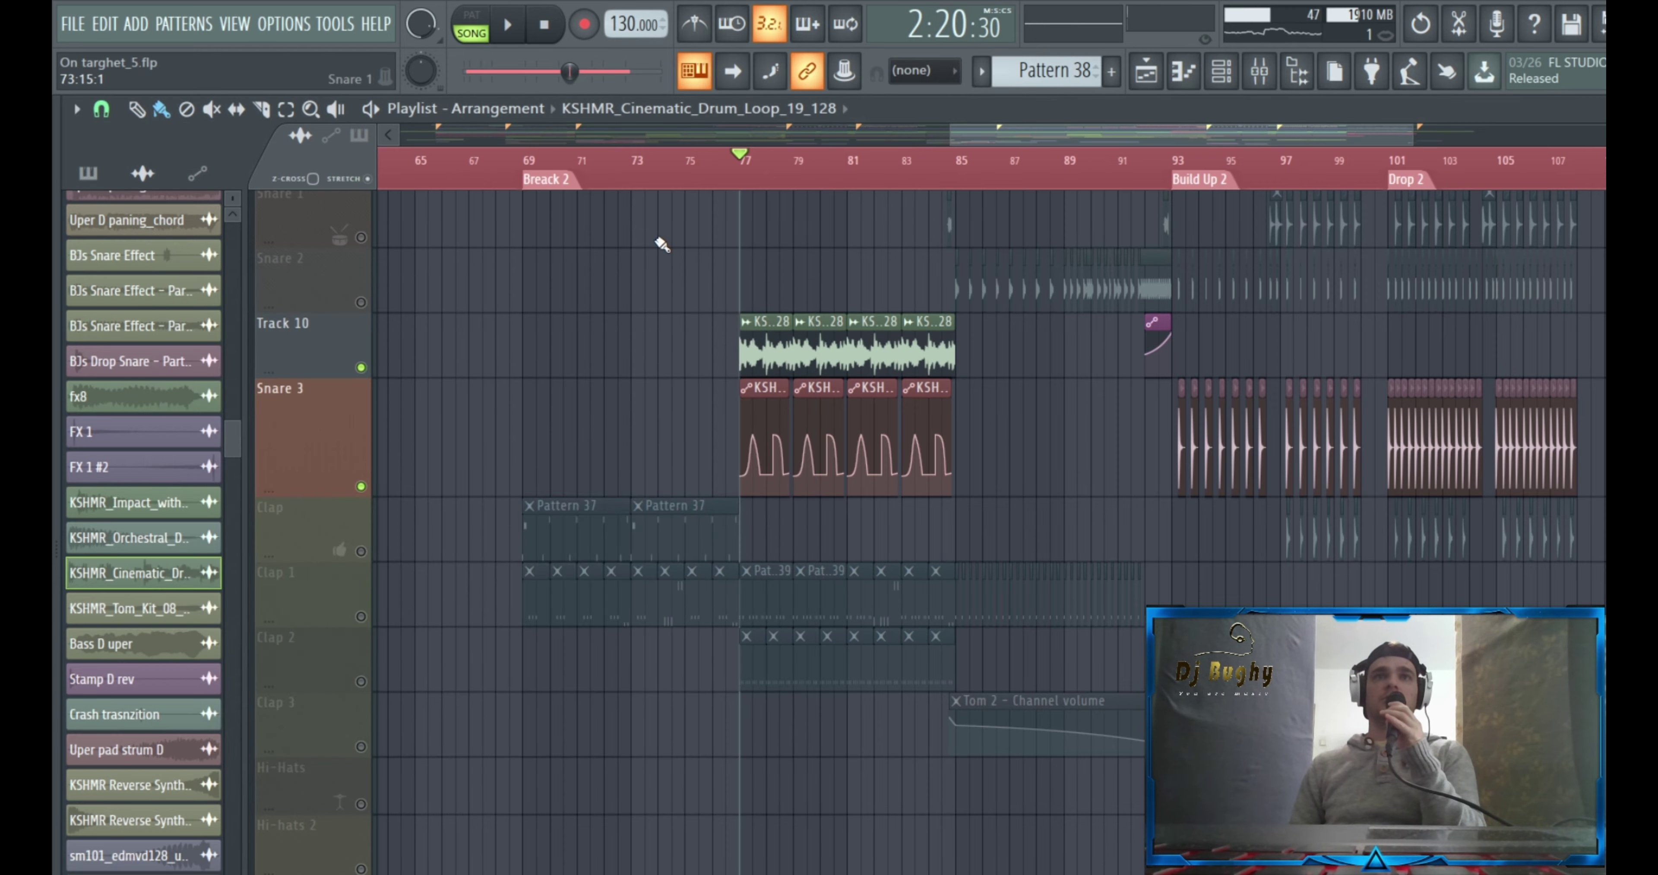
{"action": "scroll", "coordinate": [946, 403], "scroll_direction": "down", "scroll_amount": 5}
{"action": "scroll", "coordinate": [913, 419], "scroll_direction": "up", "scroll_amount": 3}
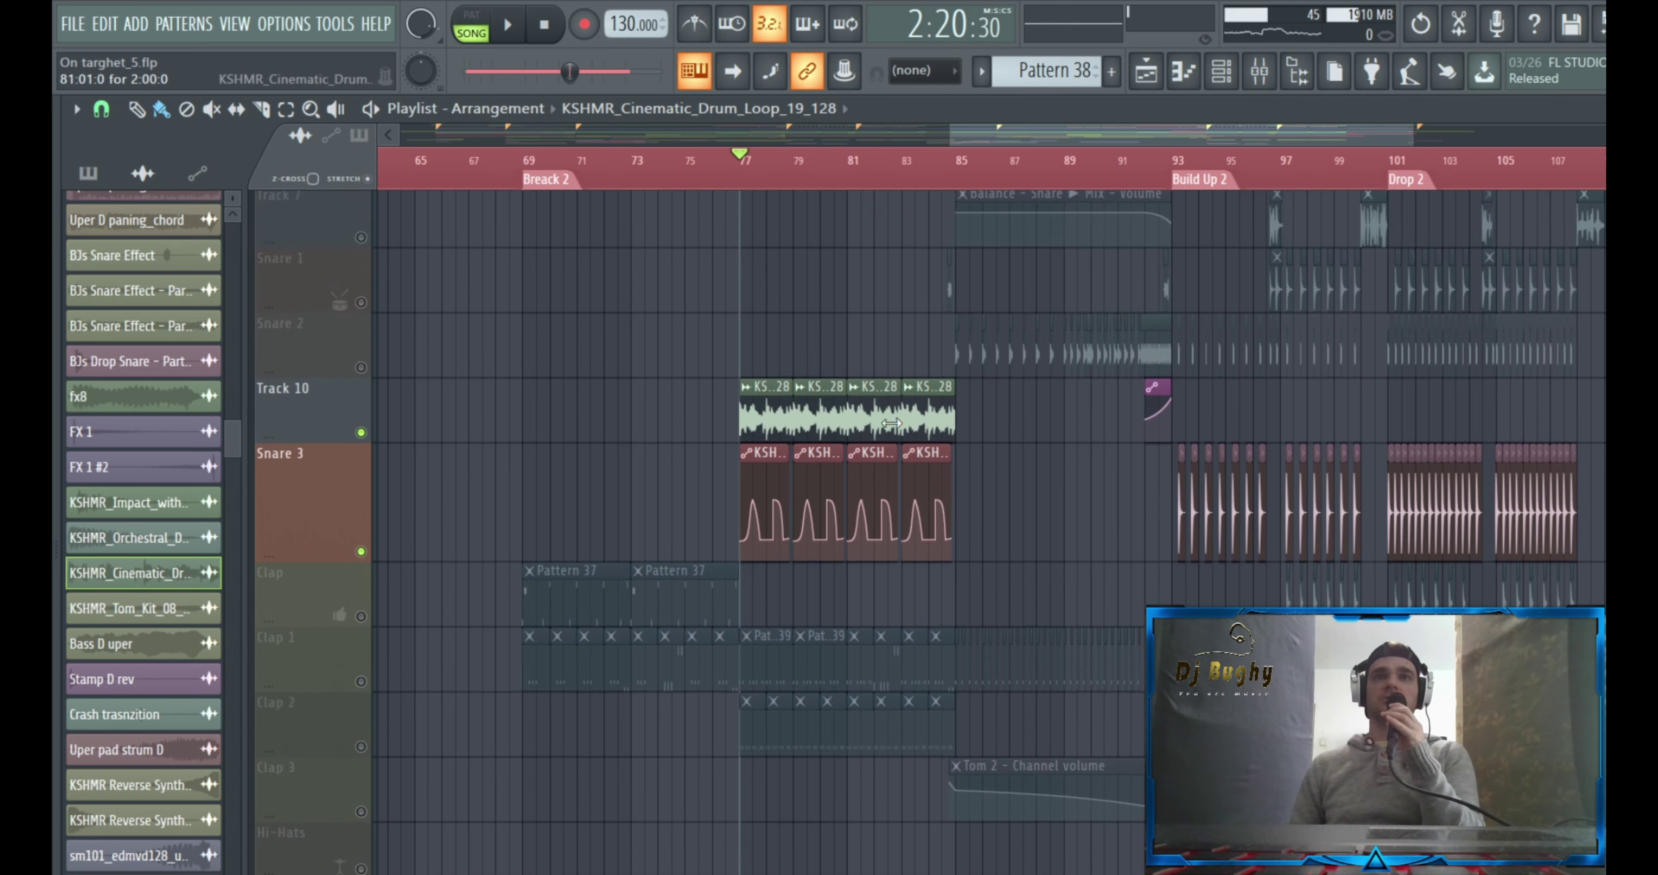
Play the cinematic drum loop with its Snare 3 automation from bar 77, then stop
{"action": "left_click", "coordinate": [526, 29]}
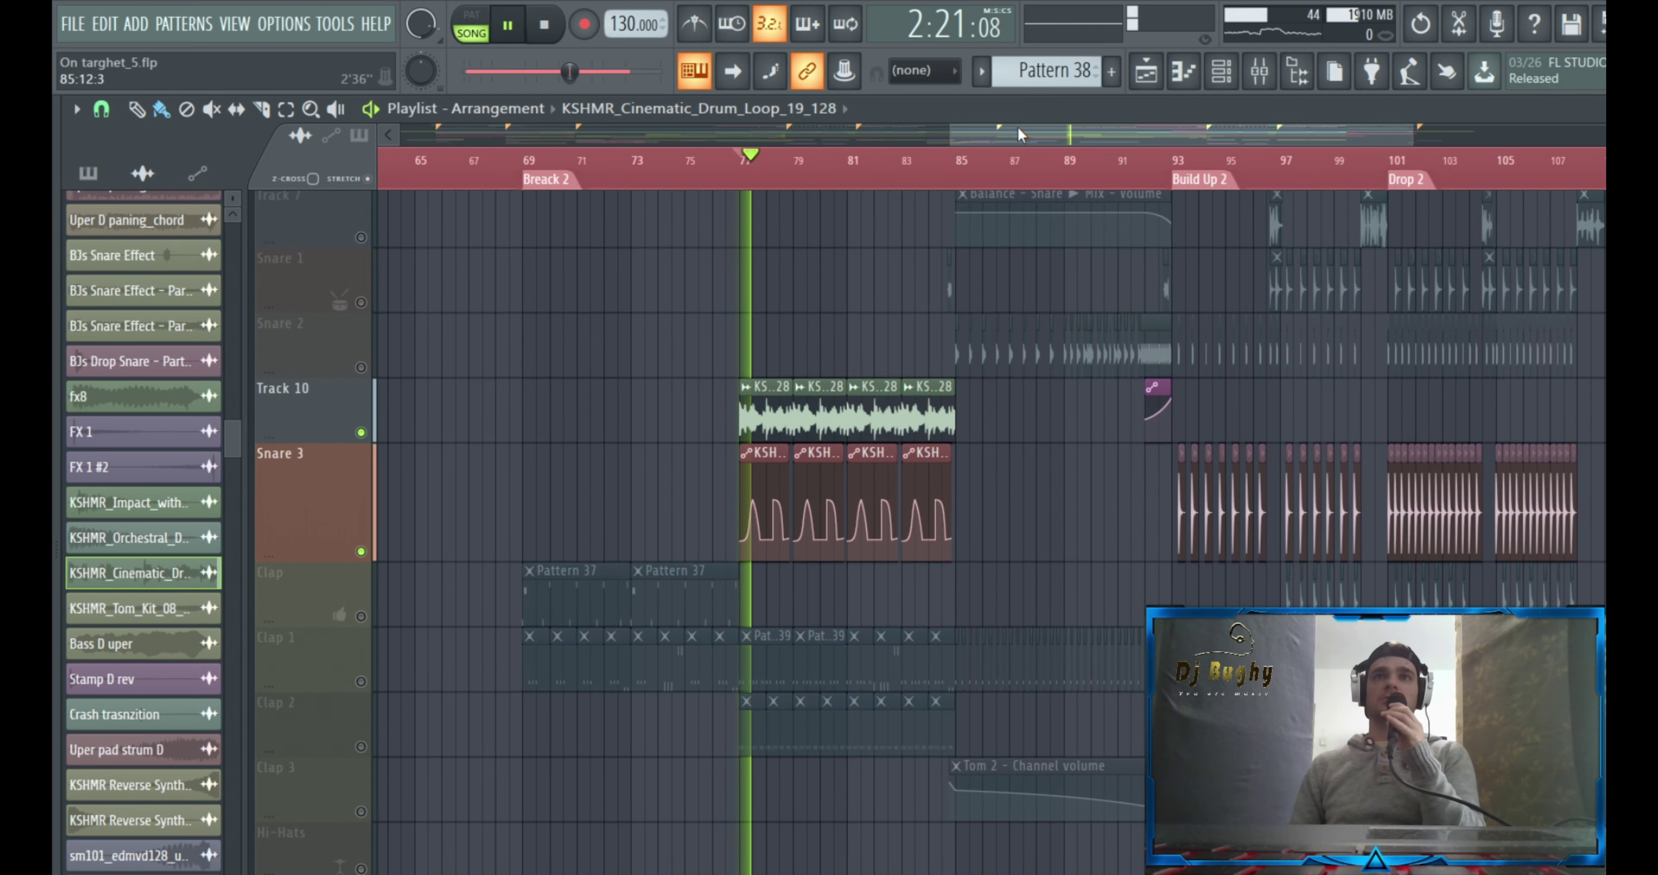
{"action": "left_click_drag", "start_coordinate": [1022, 127], "coordinate": [1041, 135]}
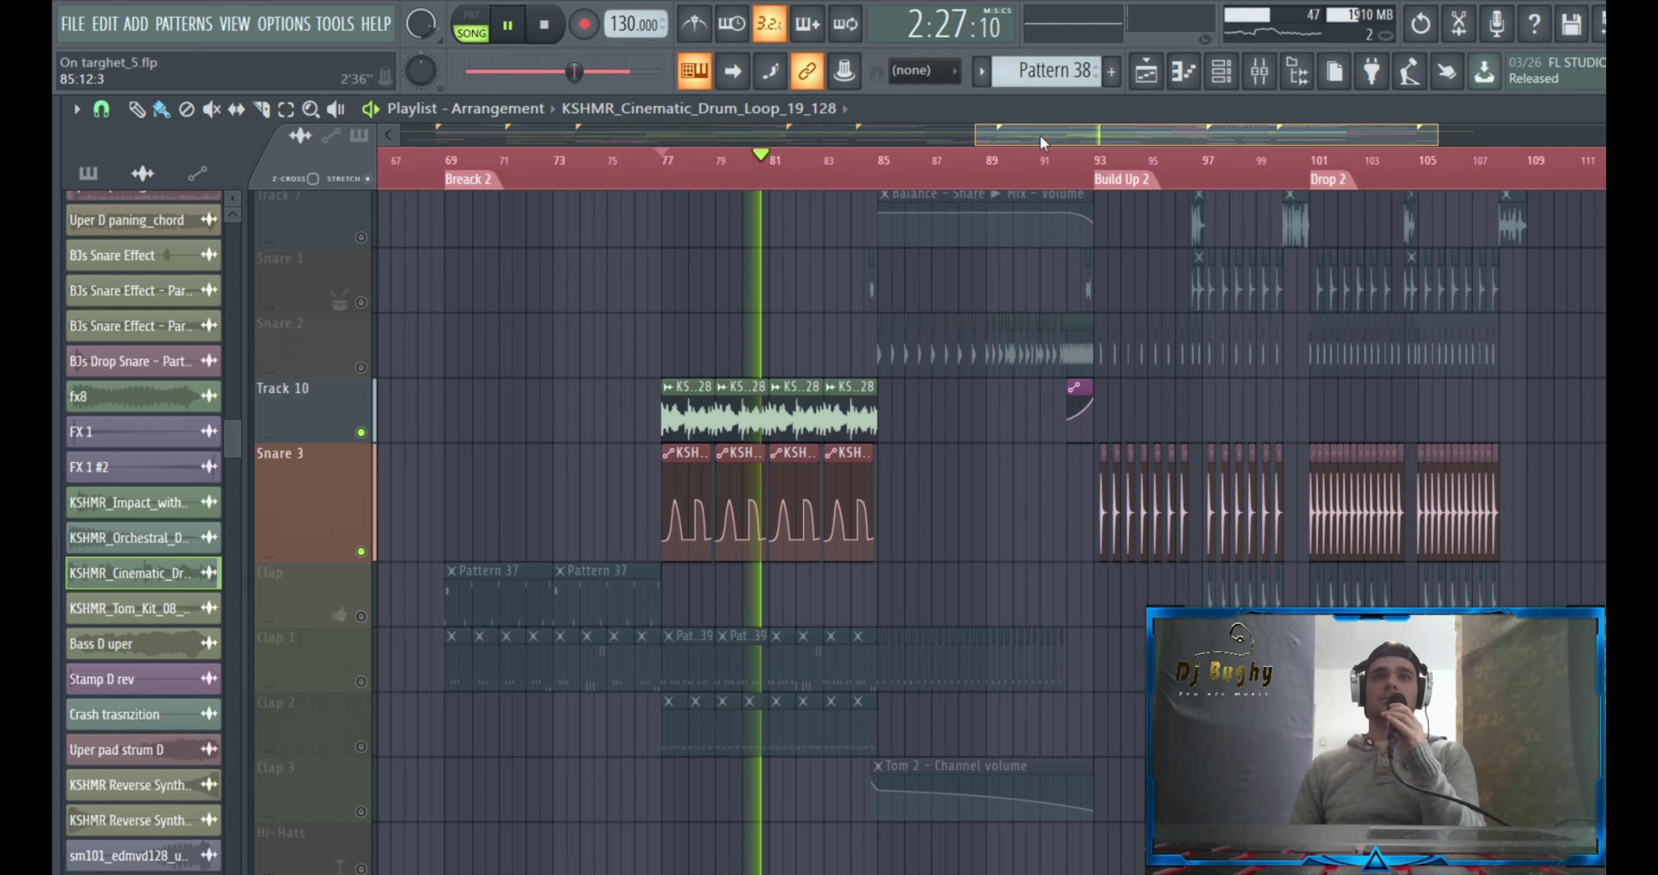
{"action": "left_click", "coordinate": [549, 25]}
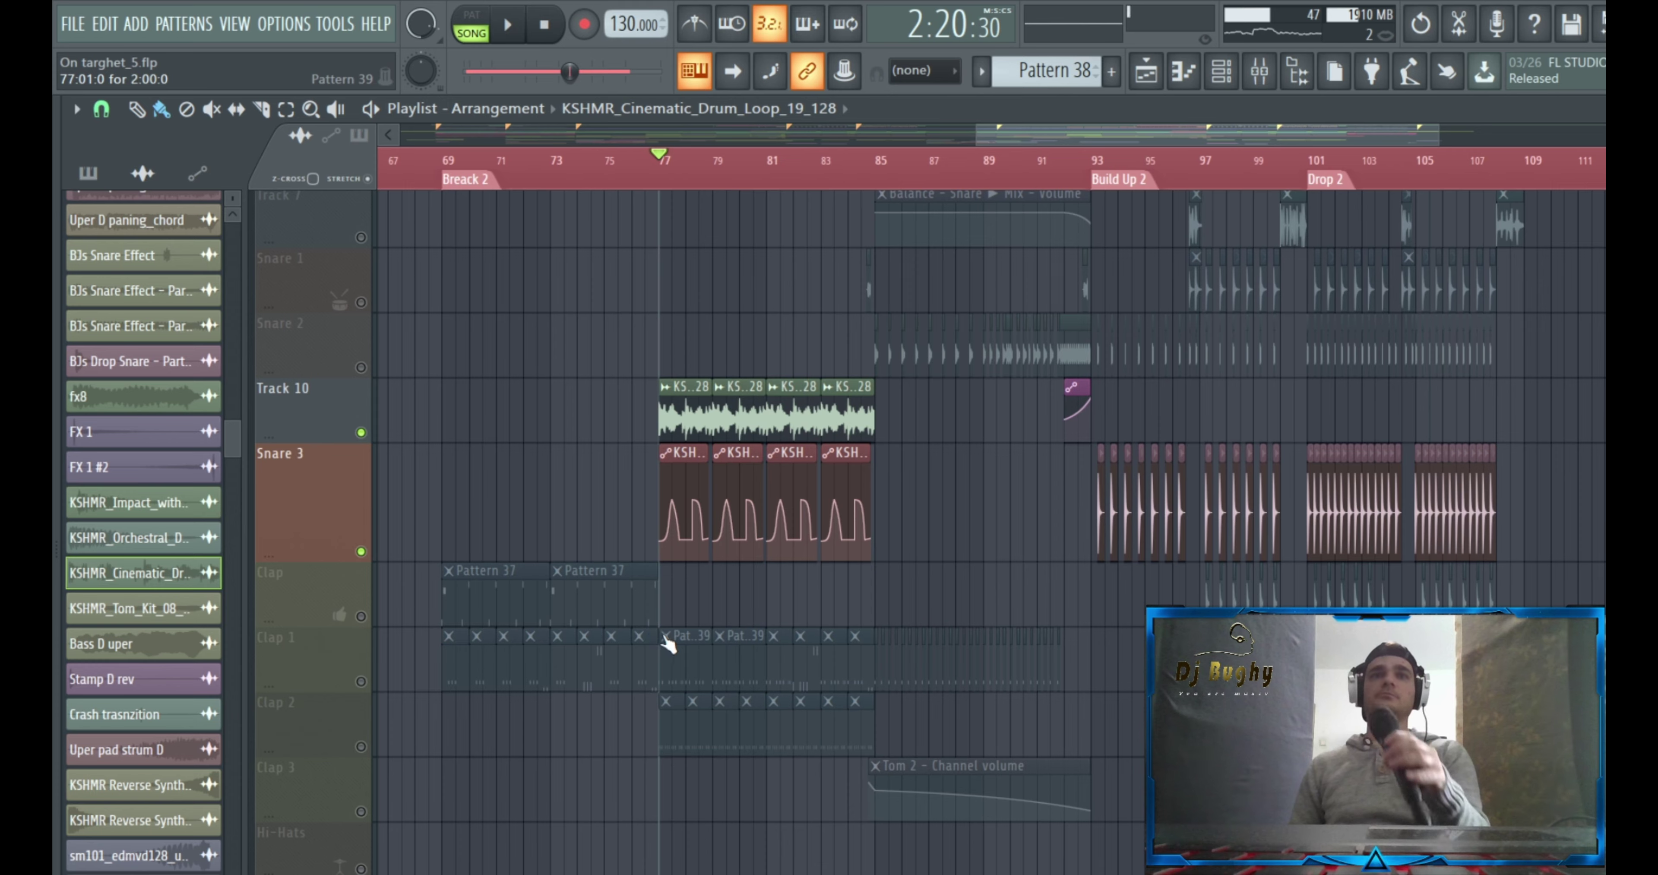
Enable the Clap 1 track too and audition it together with the drum loop from bar 77
{"action": "left_click", "coordinate": [367, 690]}
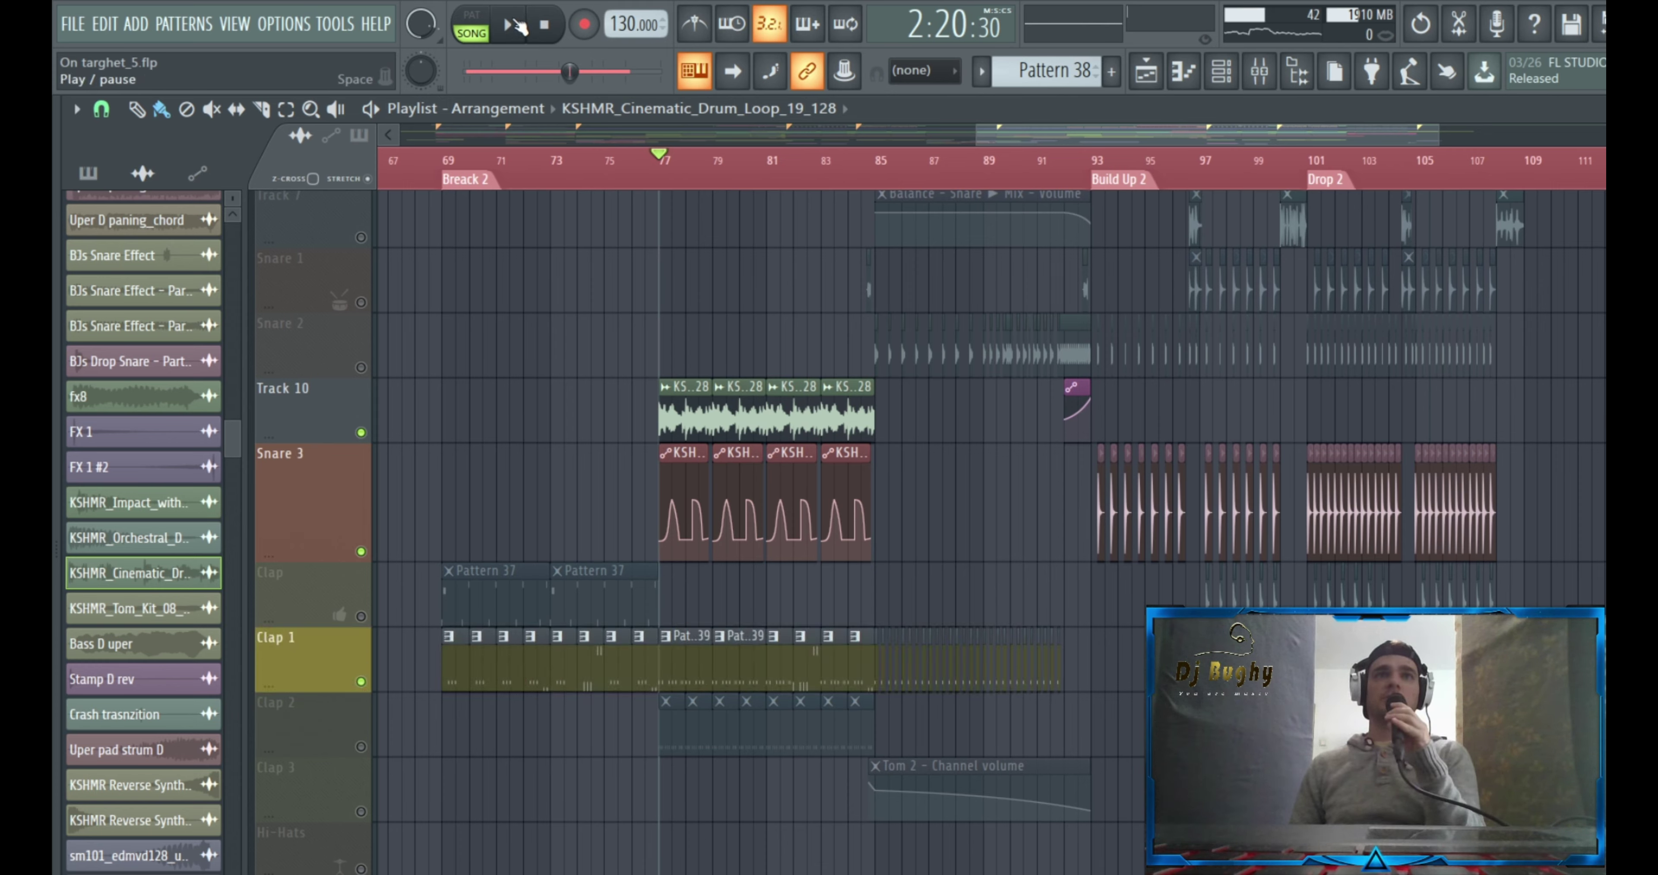
{"action": "left_click", "coordinate": [515, 26]}
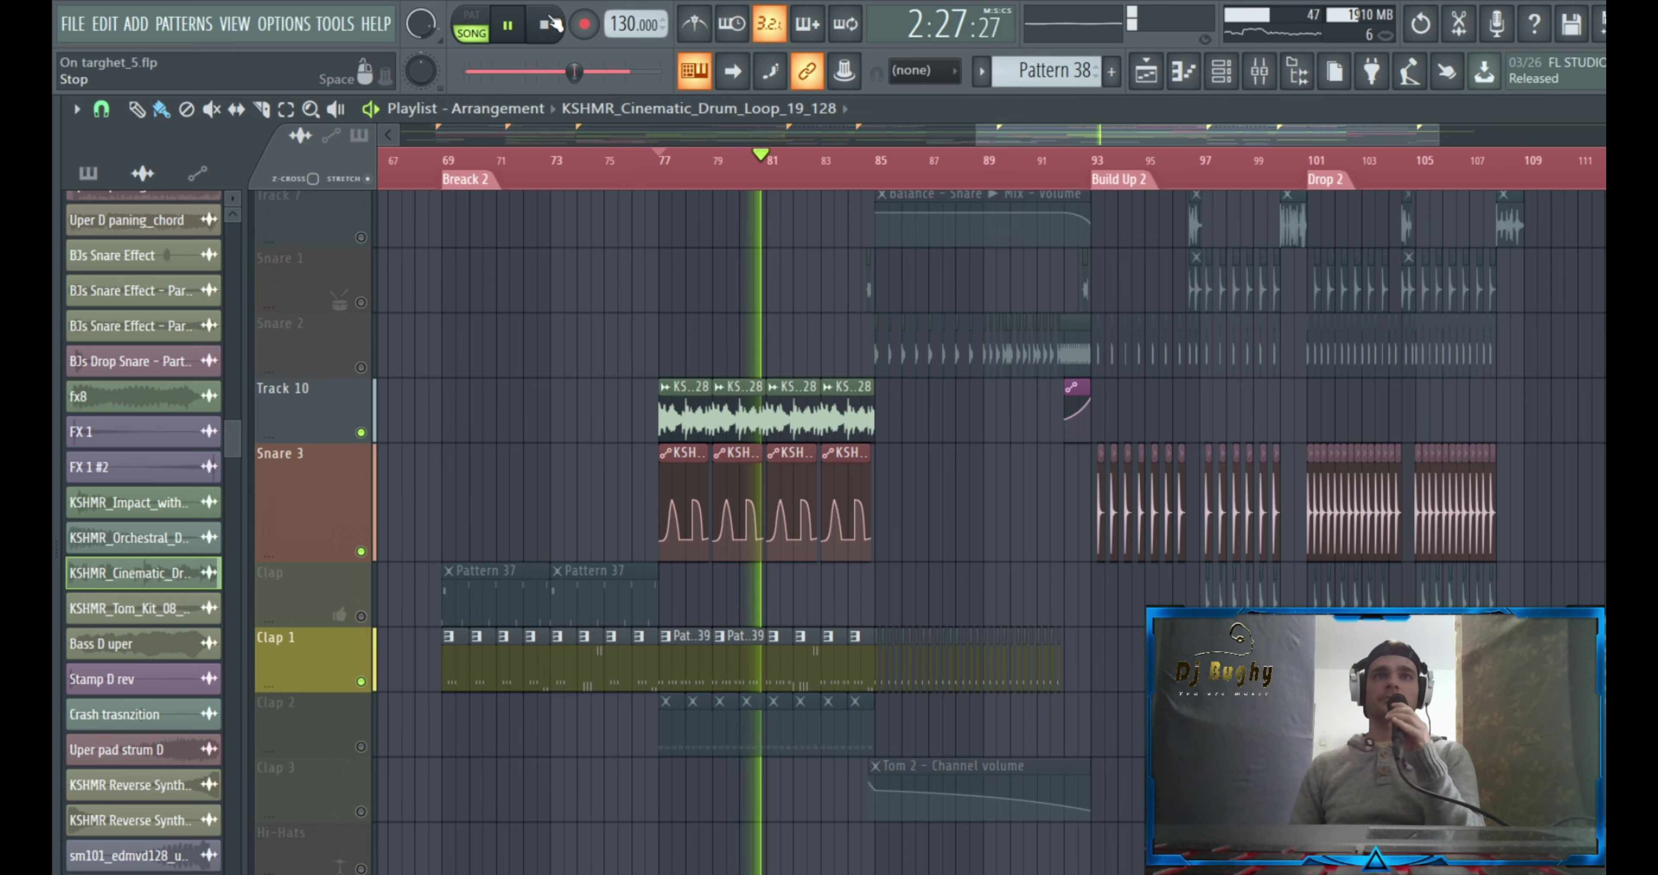
{"action": "left_click", "coordinate": [545, 26]}
Re-enable all playlist tracks and move the playhead to the Breack 2 marker
{"action": "left_click", "coordinate": [361, 758]}
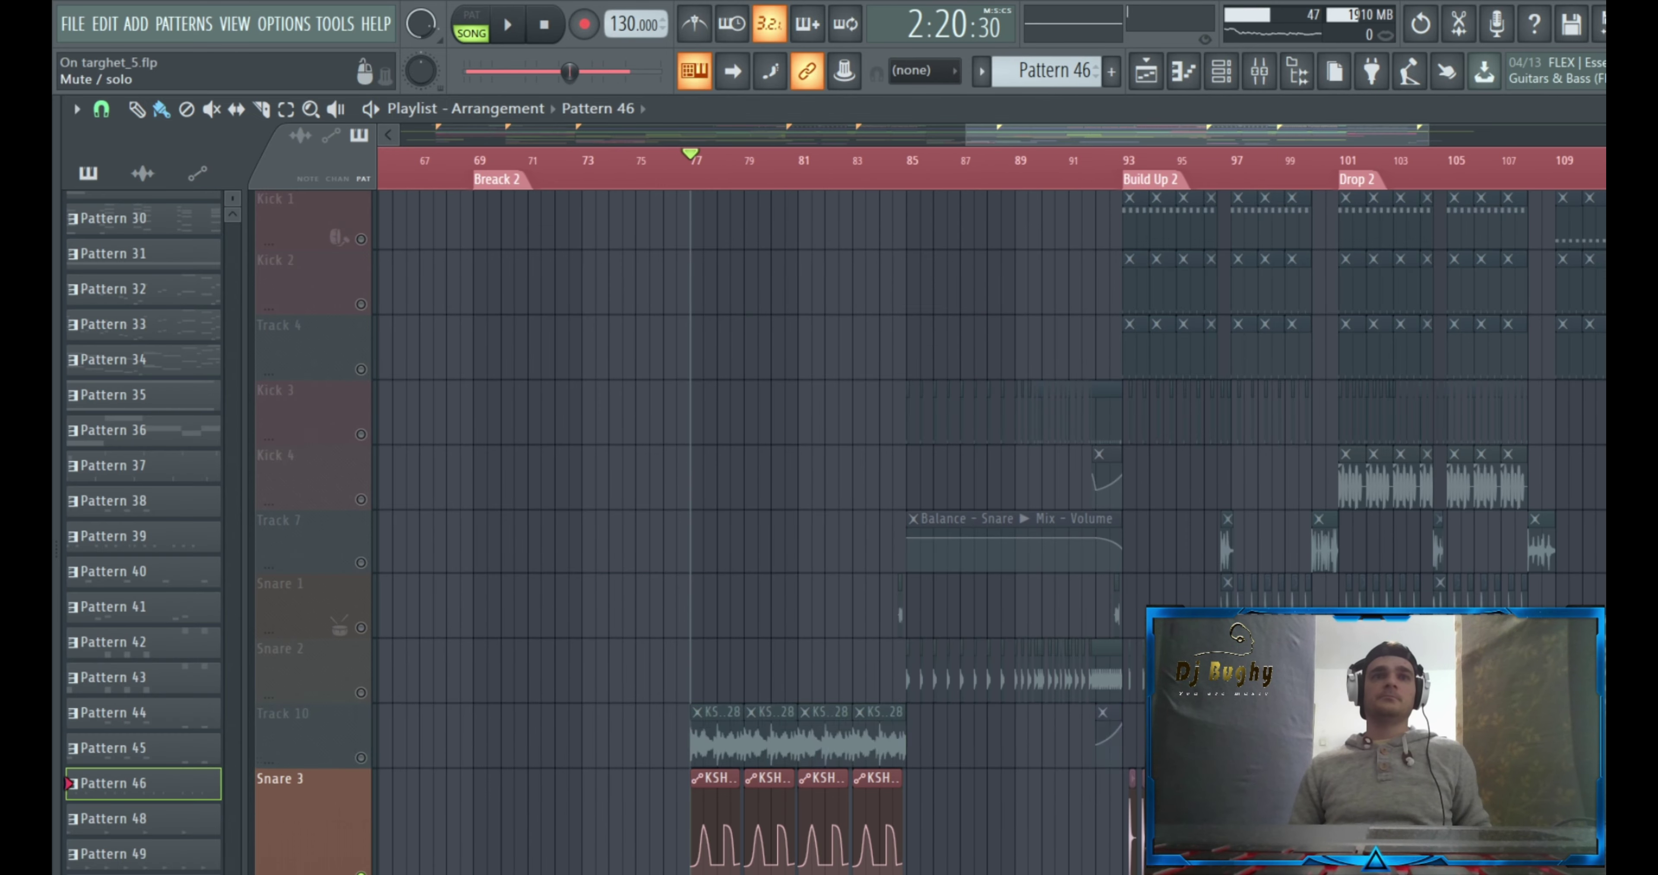
{"action": "right_click", "coordinate": [362, 874]}
{"action": "left_click", "coordinate": [483, 165]}
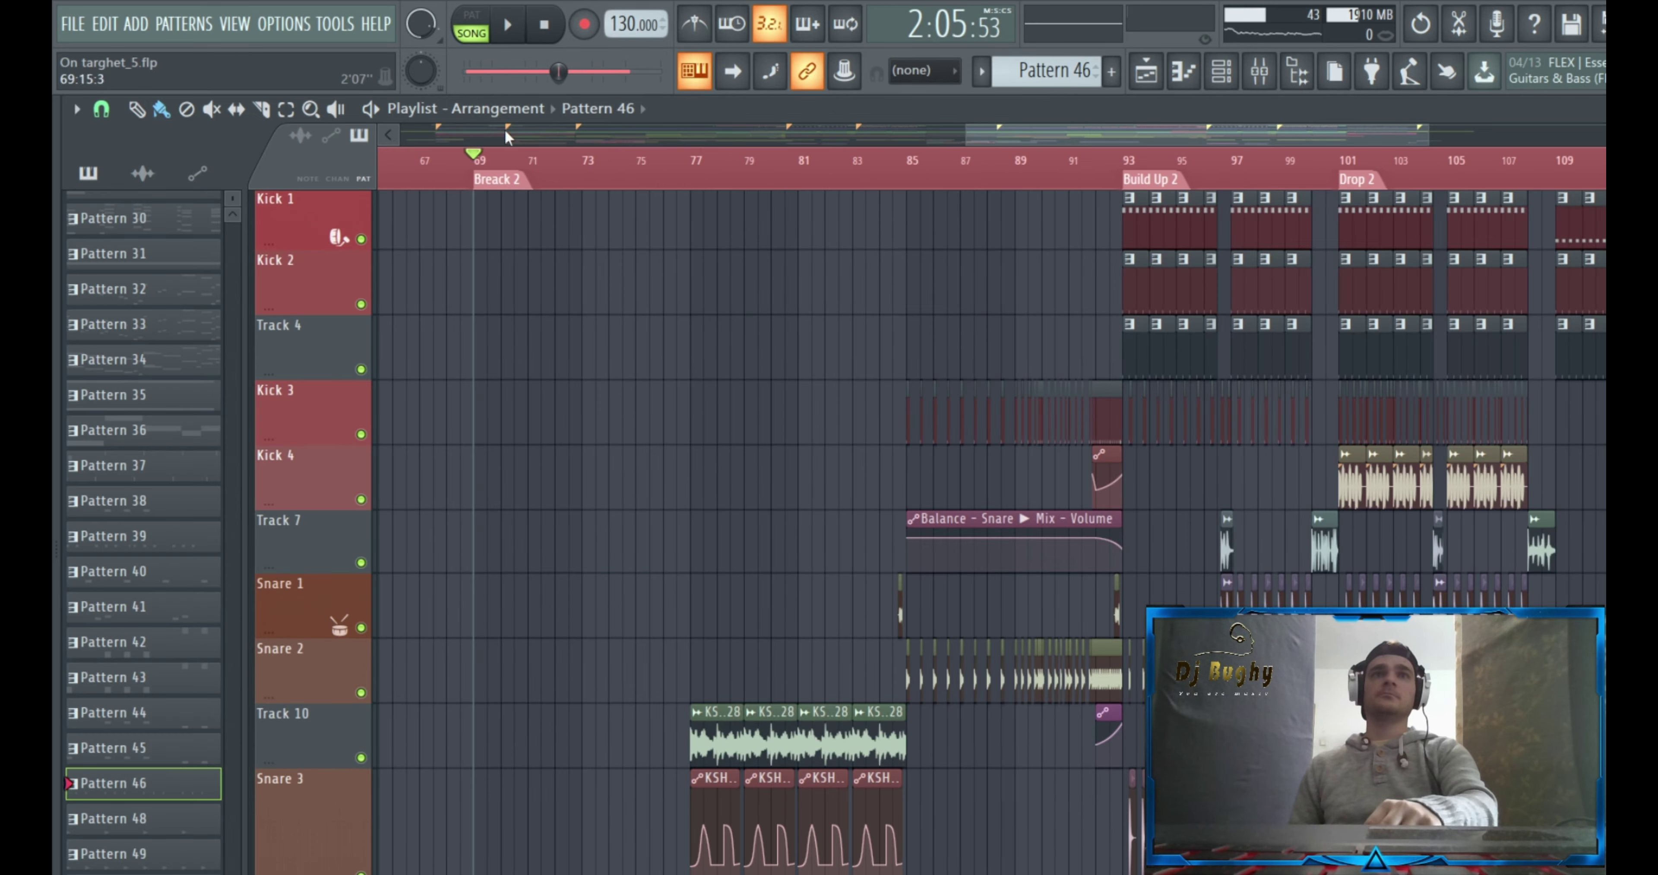
Play the full arrangement from Breack 2 while reviewing the clips from the drums to the synths and risers, then stop
{"action": "key", "text": "space"}
{"action": "scroll", "coordinate": [566, 572], "scroll_direction": "down", "scroll_amount": 15}
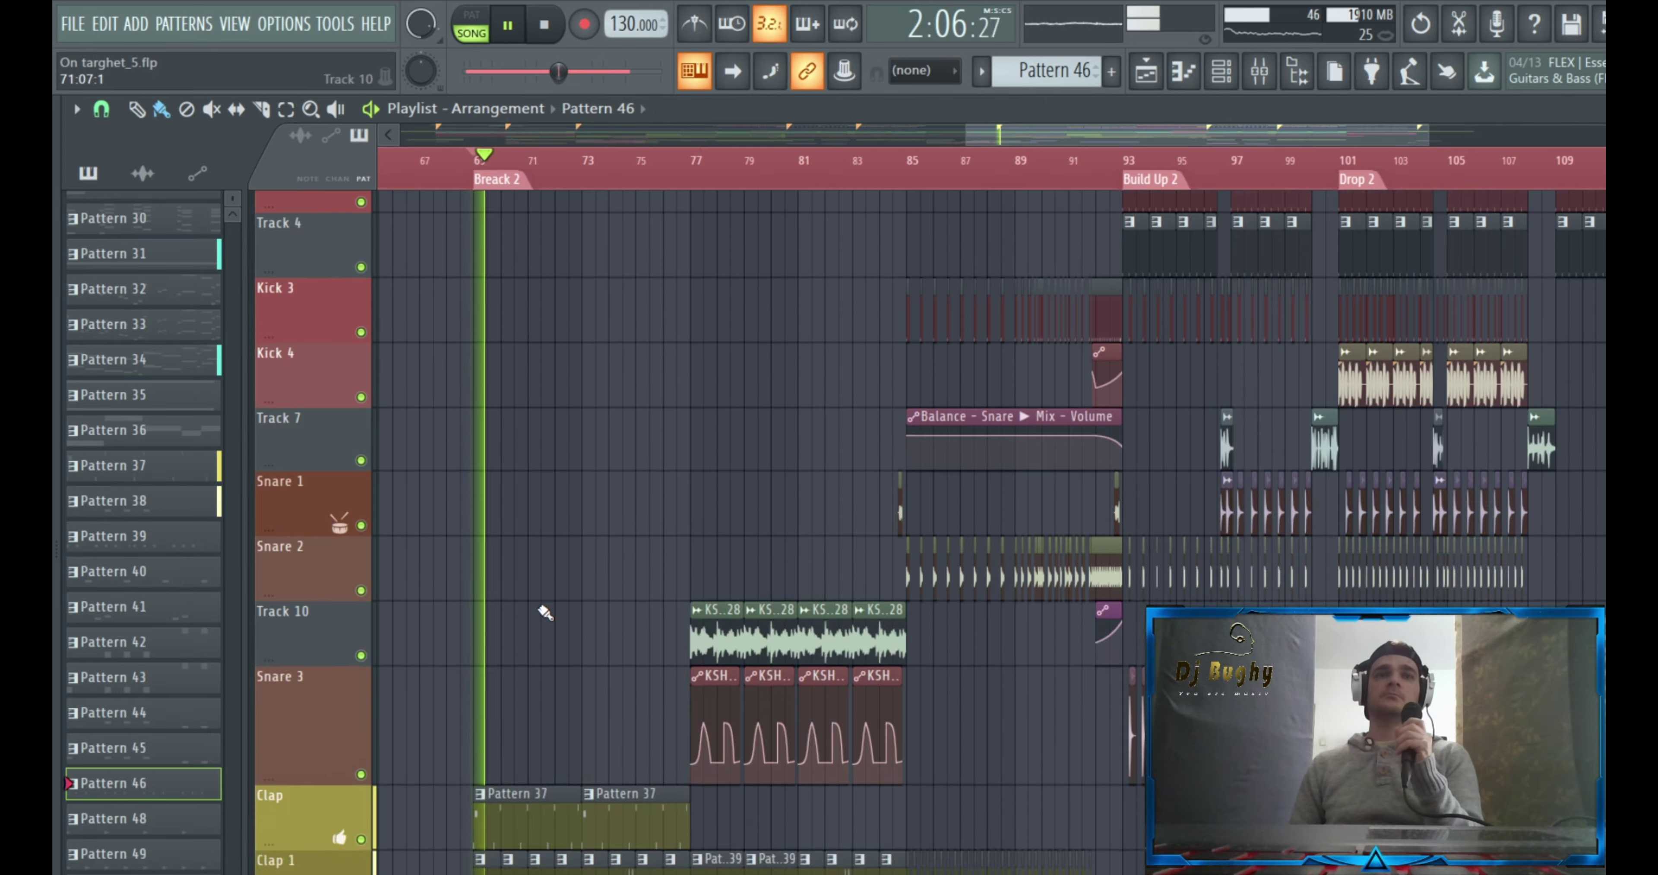
{"action": "scroll", "coordinate": [568, 566], "scroll_direction": "down", "scroll_amount": 20}
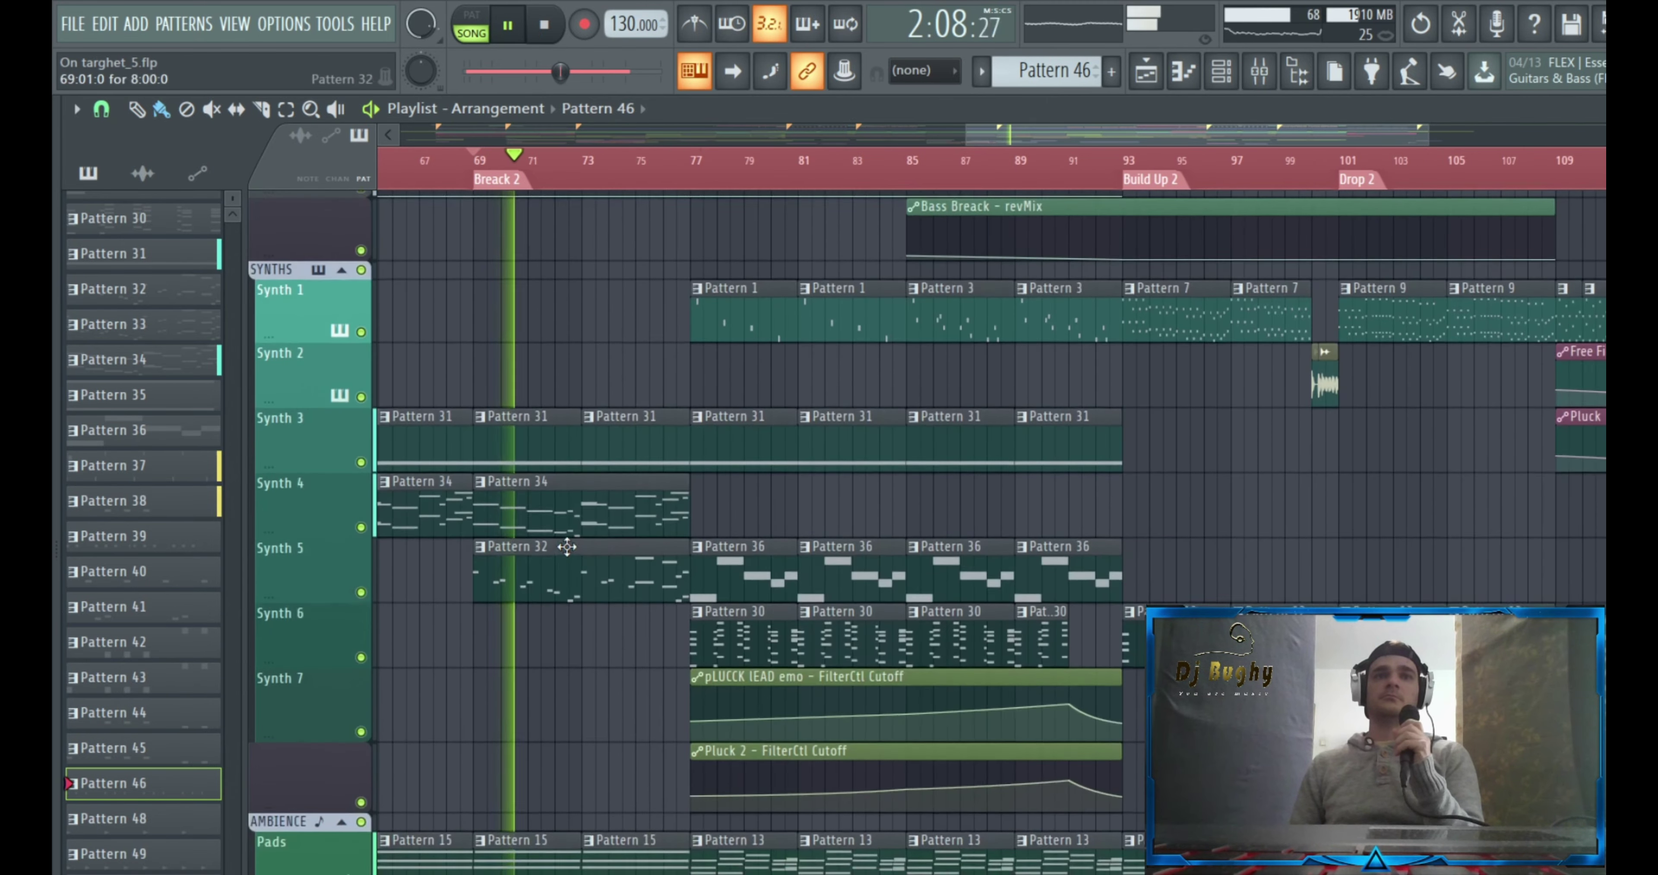
{"action": "scroll", "coordinate": [575, 544], "scroll_direction": "down", "scroll_amount": 20}
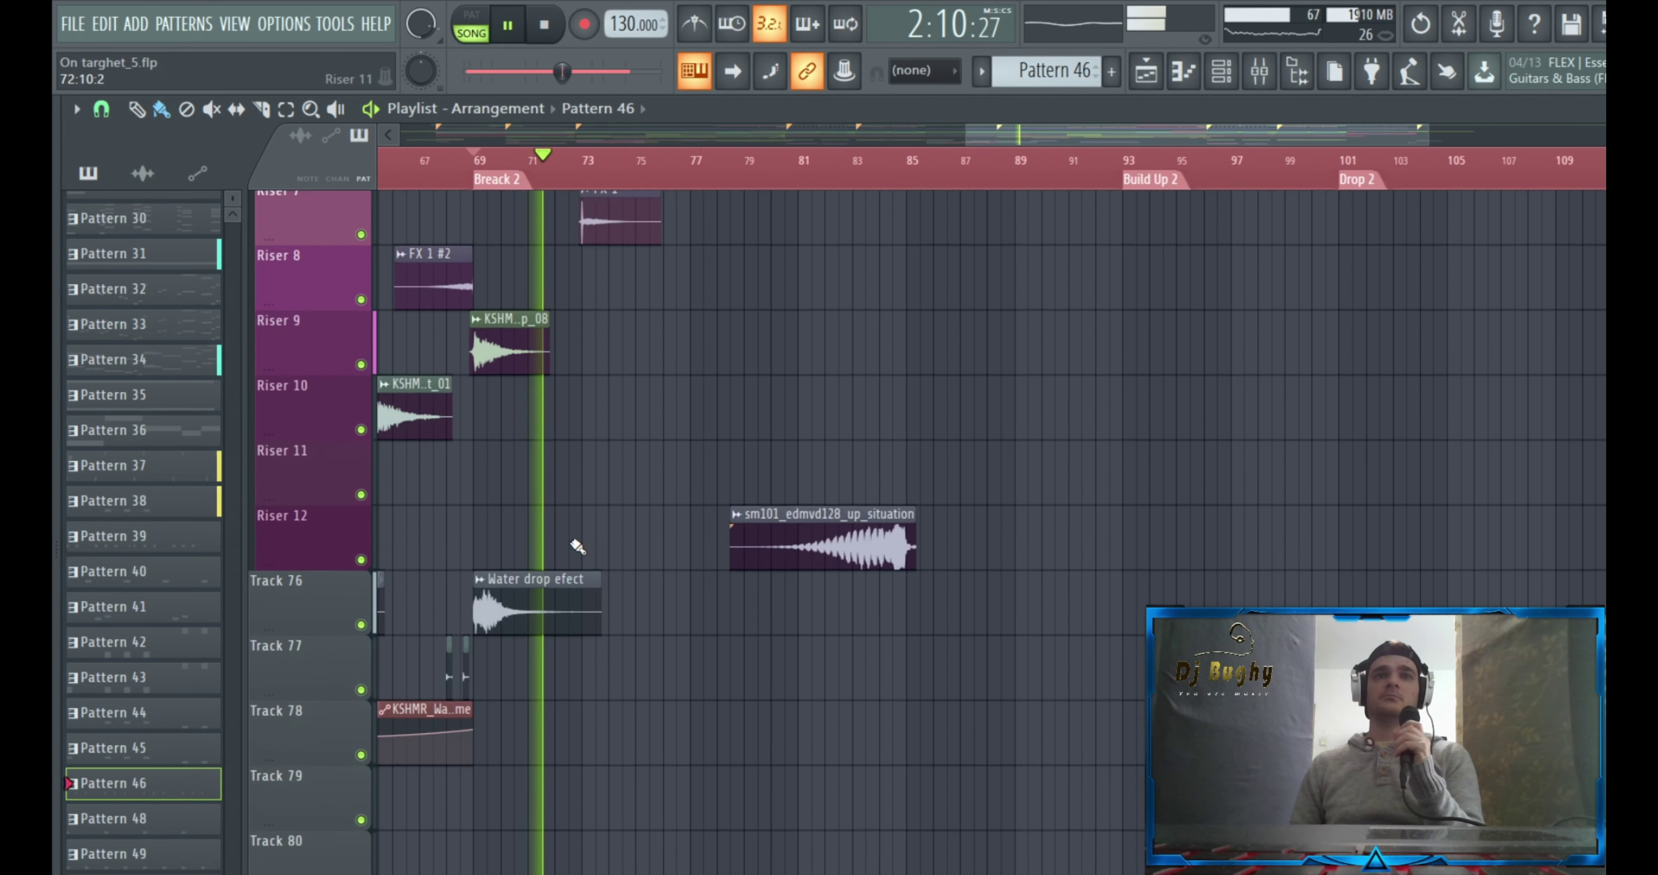
{"action": "scroll", "coordinate": [575, 545], "scroll_direction": "up", "scroll_amount": 5}
{"action": "scroll", "coordinate": [575, 546], "scroll_direction": "up", "scroll_amount": 6}
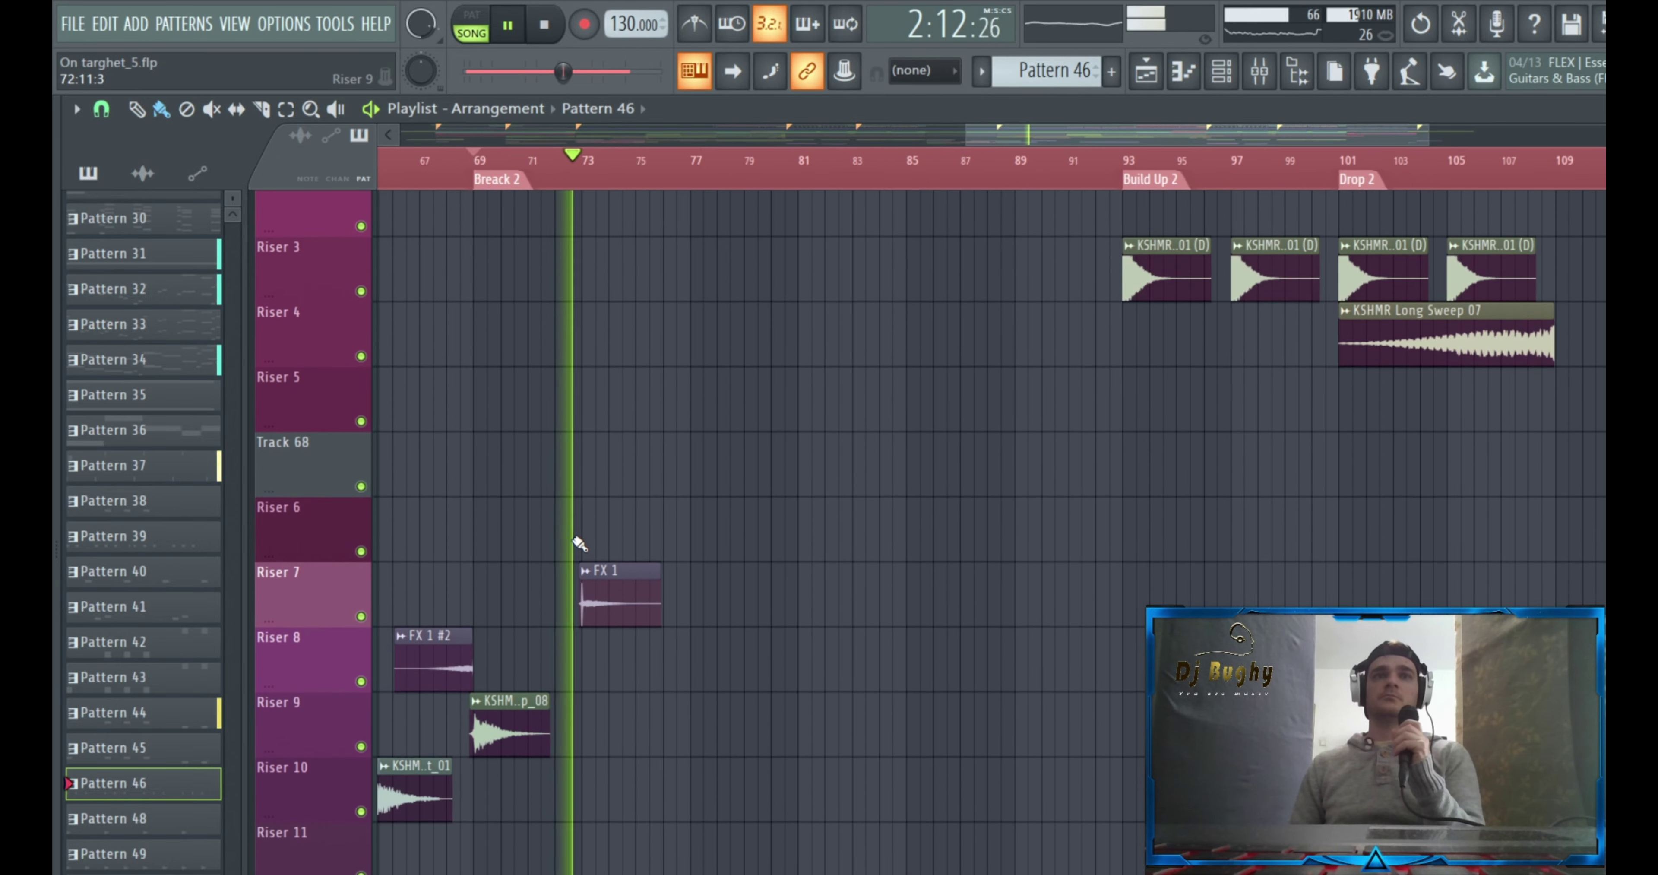
{"action": "key", "text": "space"}
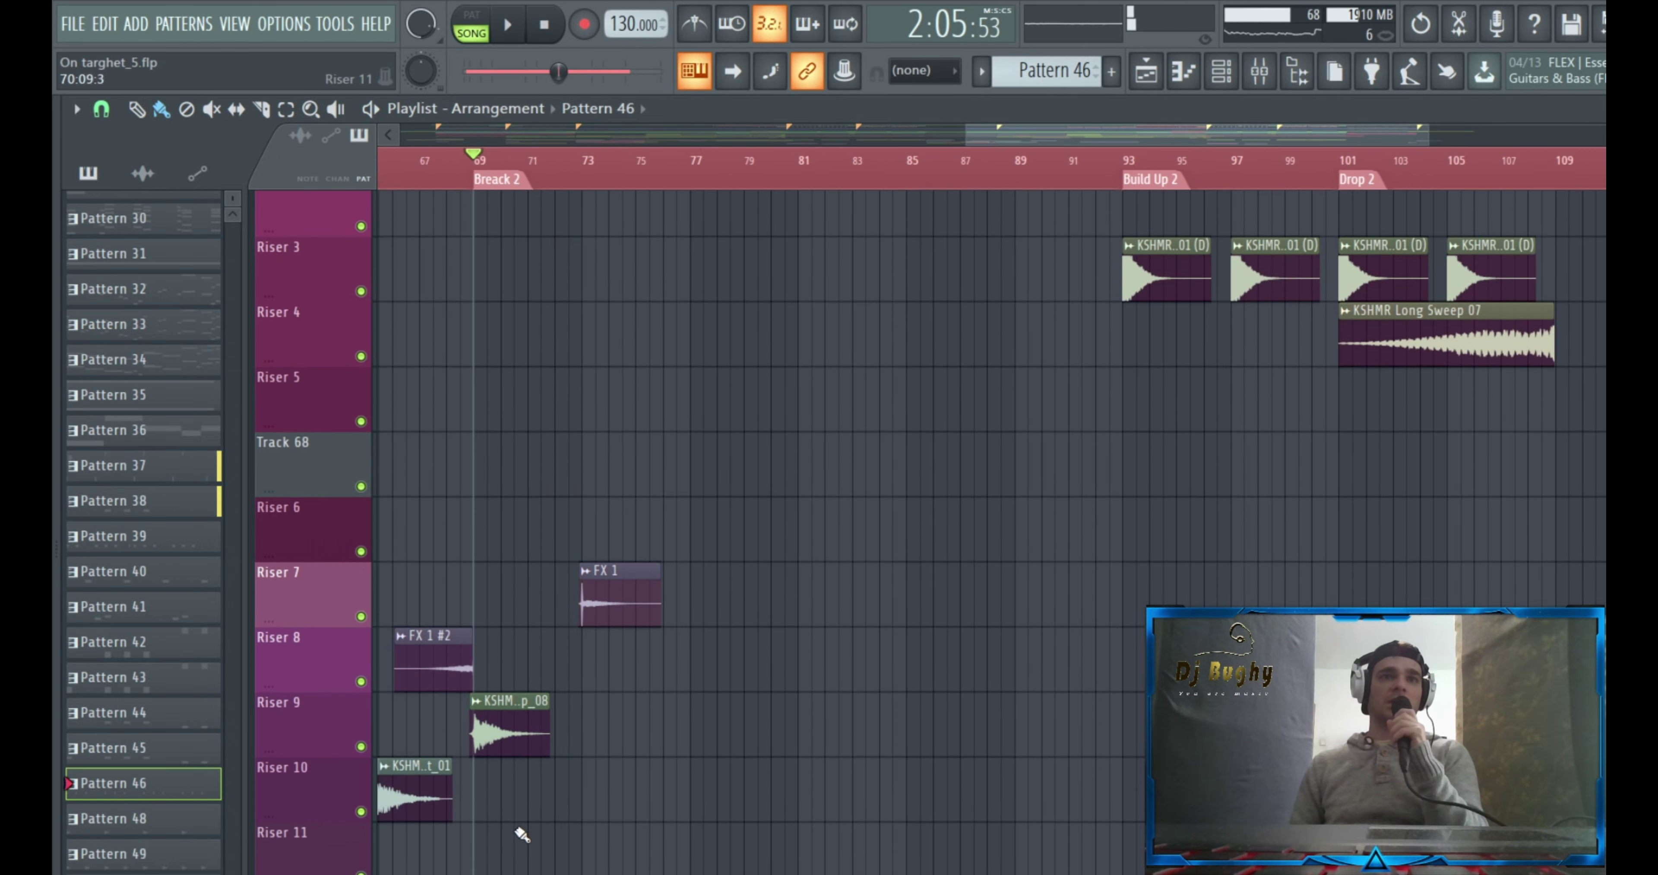
Look over the riser and vocal tracks and inspect the KSHMR_Impact_with_Sweep_08 sample on Riser 9
{"action": "scroll", "coordinate": [571, 740], "scroll_direction": "down", "scroll_amount": 3}
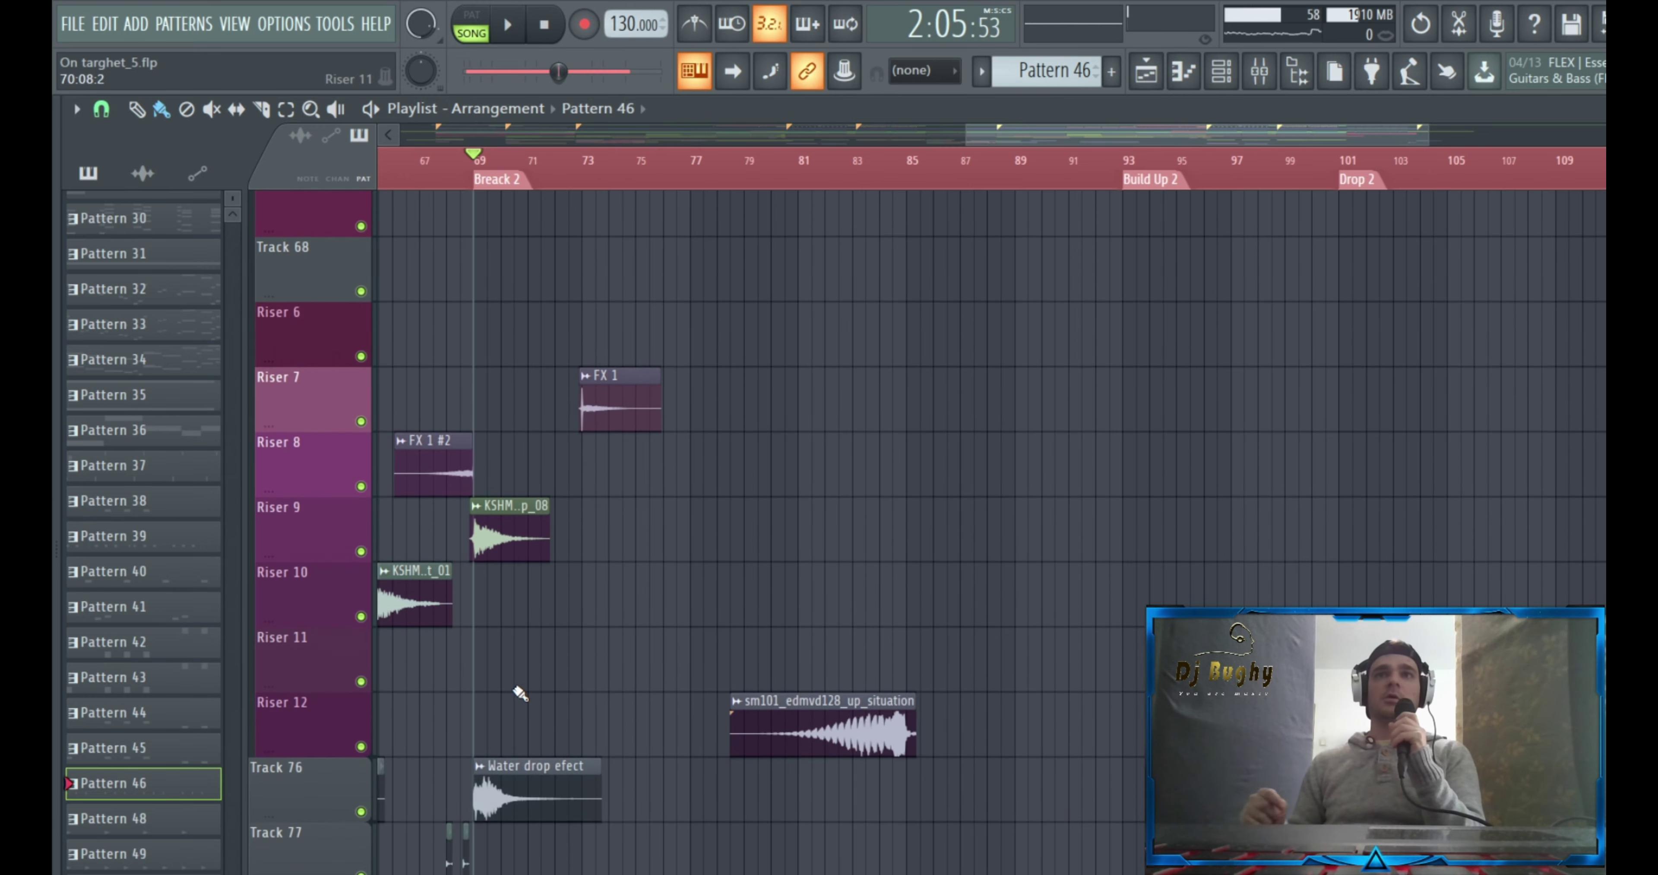
{"action": "scroll", "coordinate": [526, 672], "scroll_direction": "down", "scroll_amount": 9}
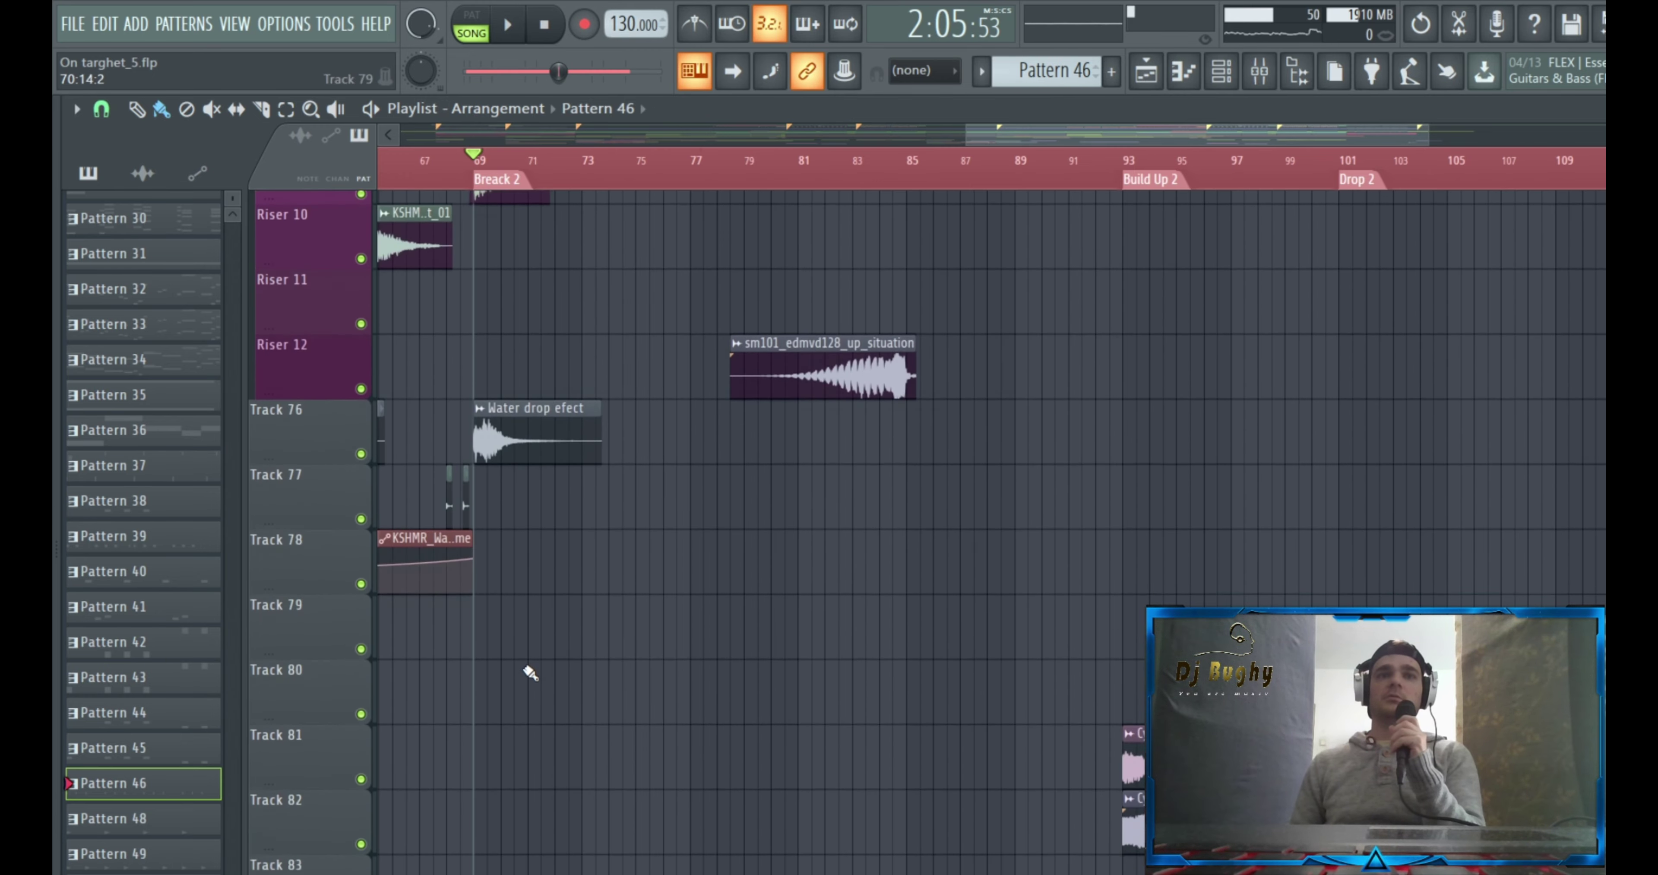
{"action": "scroll", "coordinate": [526, 672], "scroll_direction": "up", "scroll_amount": 13}
{"action": "scroll", "coordinate": [650, 669], "scroll_direction": "up", "scroll_amount": 6}
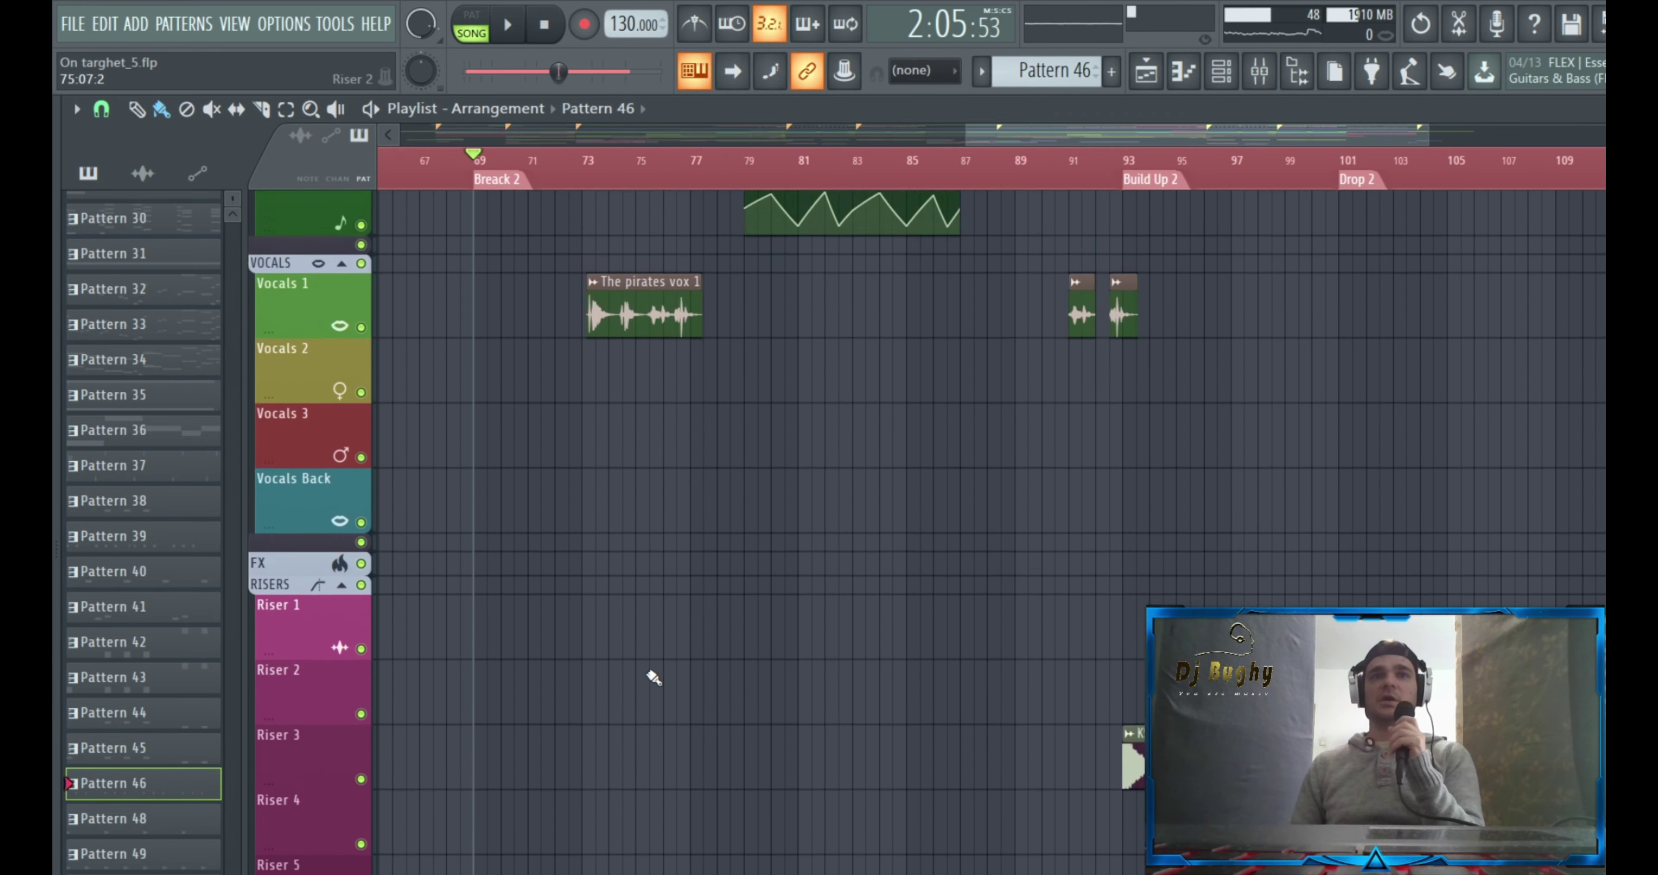
{"action": "scroll", "coordinate": [615, 676], "scroll_direction": "down", "scroll_amount": 8}
{"action": "double_click", "coordinate": [497, 673]}
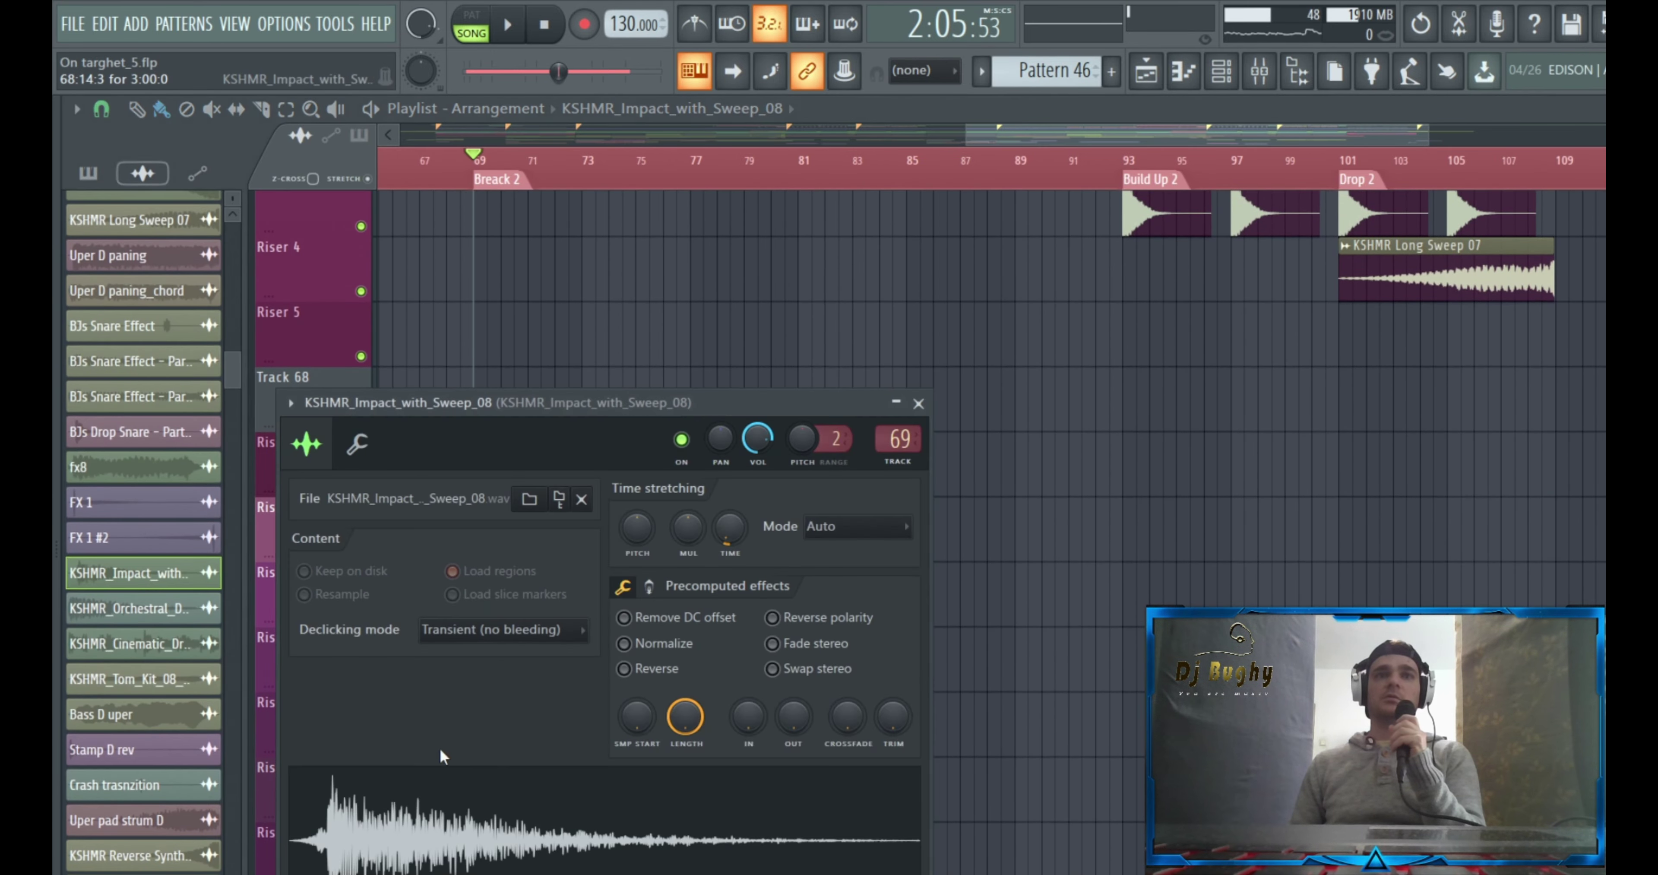
{"action": "left_click", "coordinate": [918, 404]}
Inspect the sample settings of the Water drop efect clip on Track 76, then close them
{"action": "scroll", "coordinate": [567, 515], "scroll_direction": "down", "scroll_amount": 4}
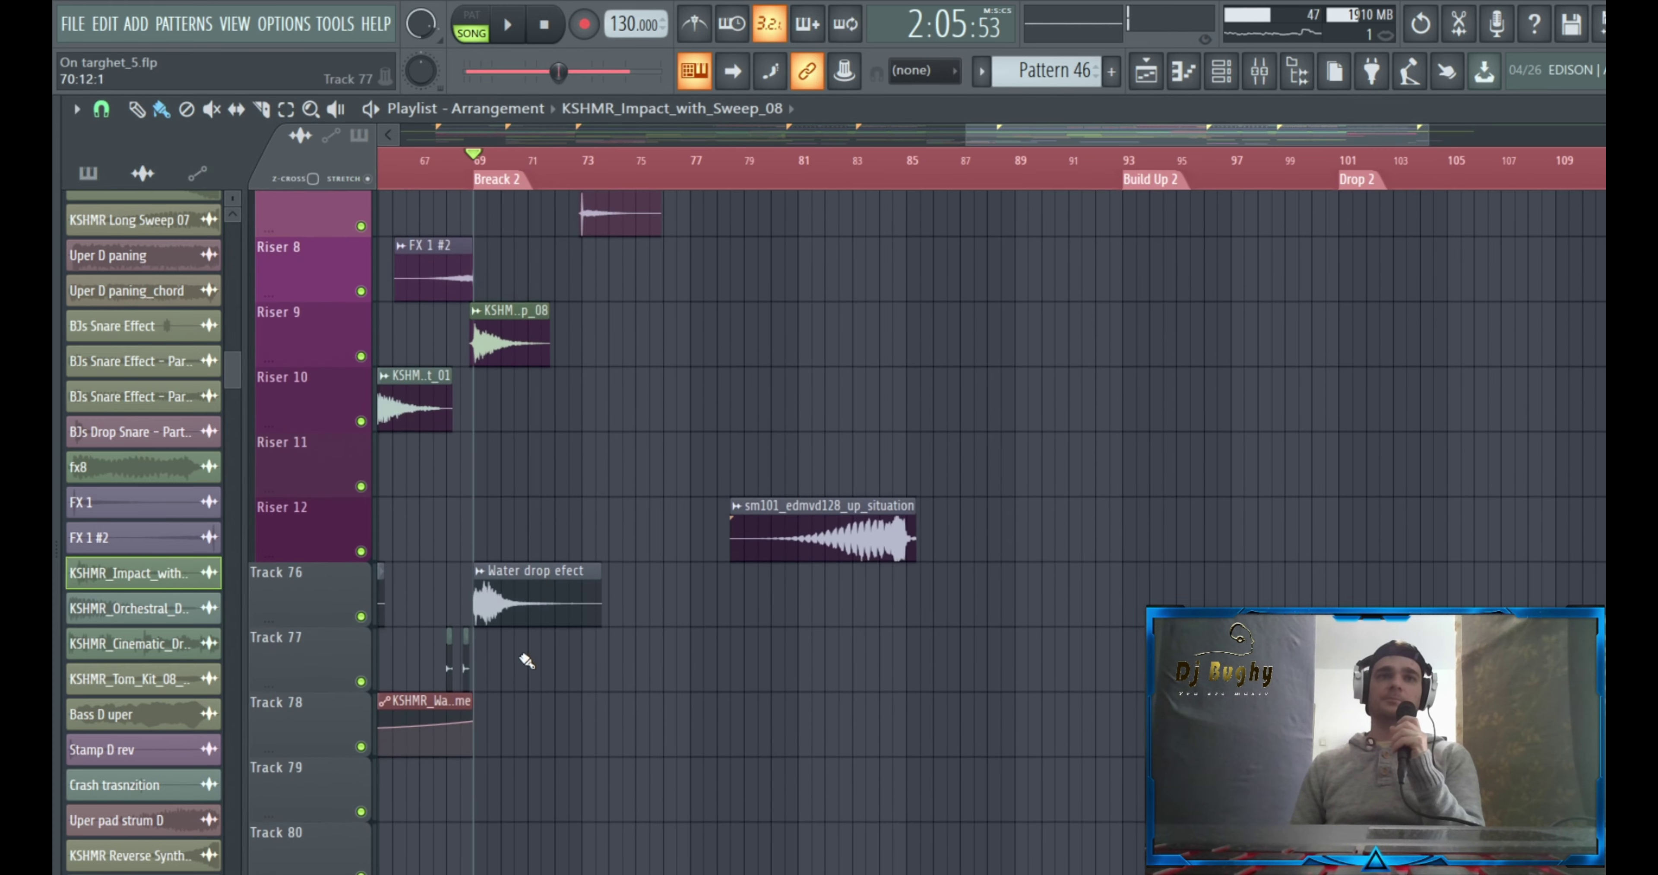
{"action": "double_click", "coordinate": [509, 601]}
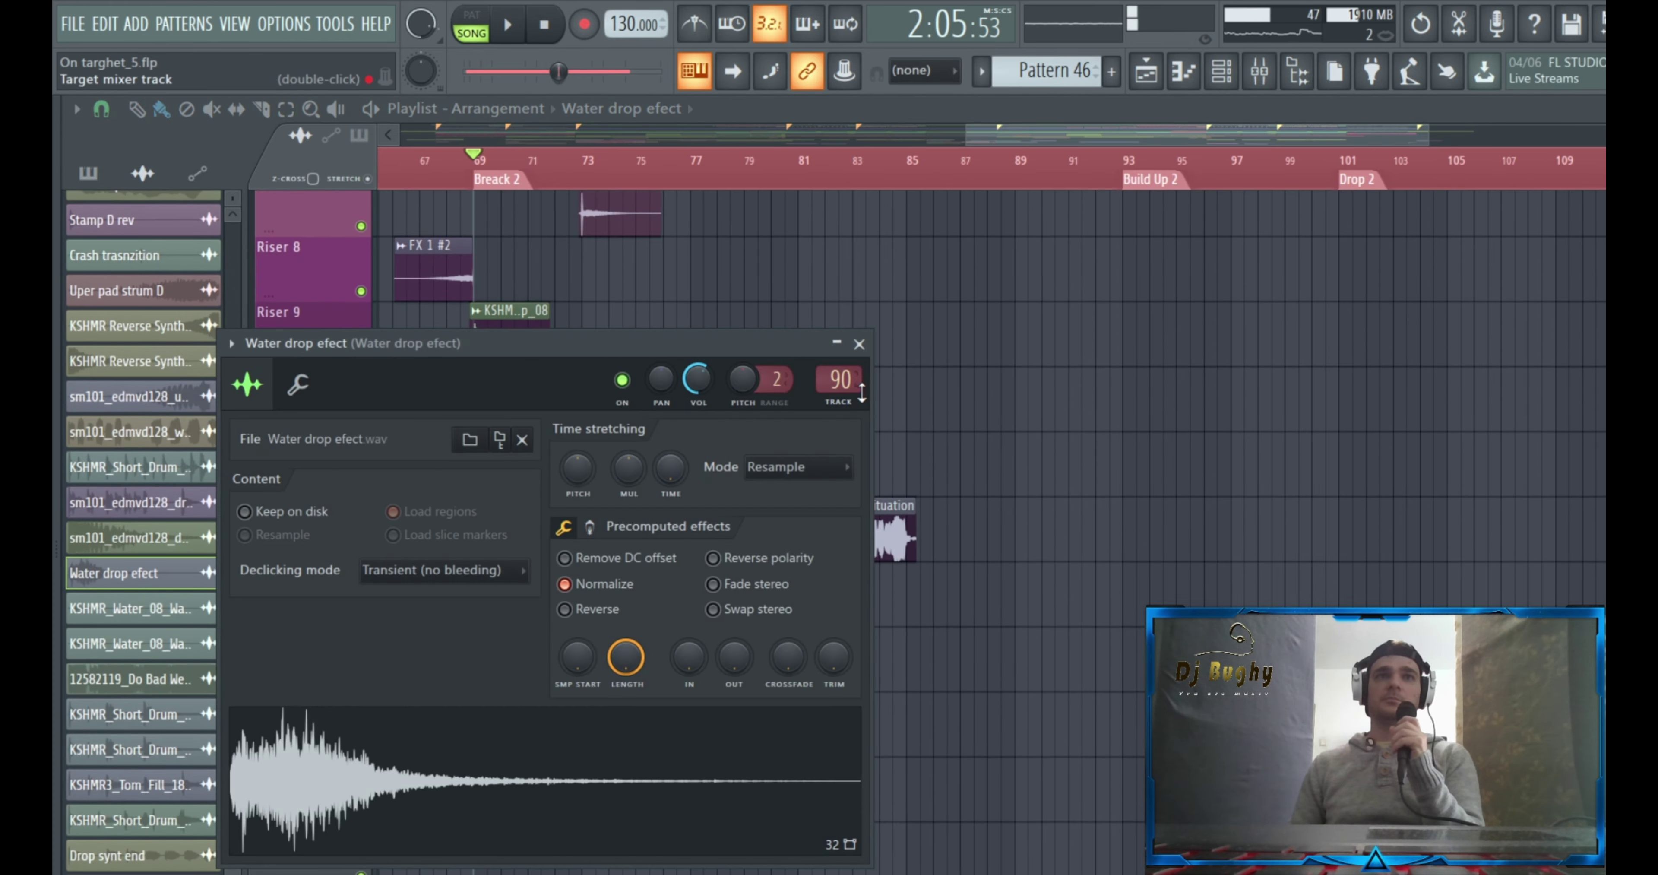
{"action": "left_click", "coordinate": [863, 357]}
Move the playhead to bar 85 and examine the kick, snare and clap clips leading up to Build Up 2
{"action": "scroll", "coordinate": [881, 544], "scroll_direction": "up", "scroll_amount": 12}
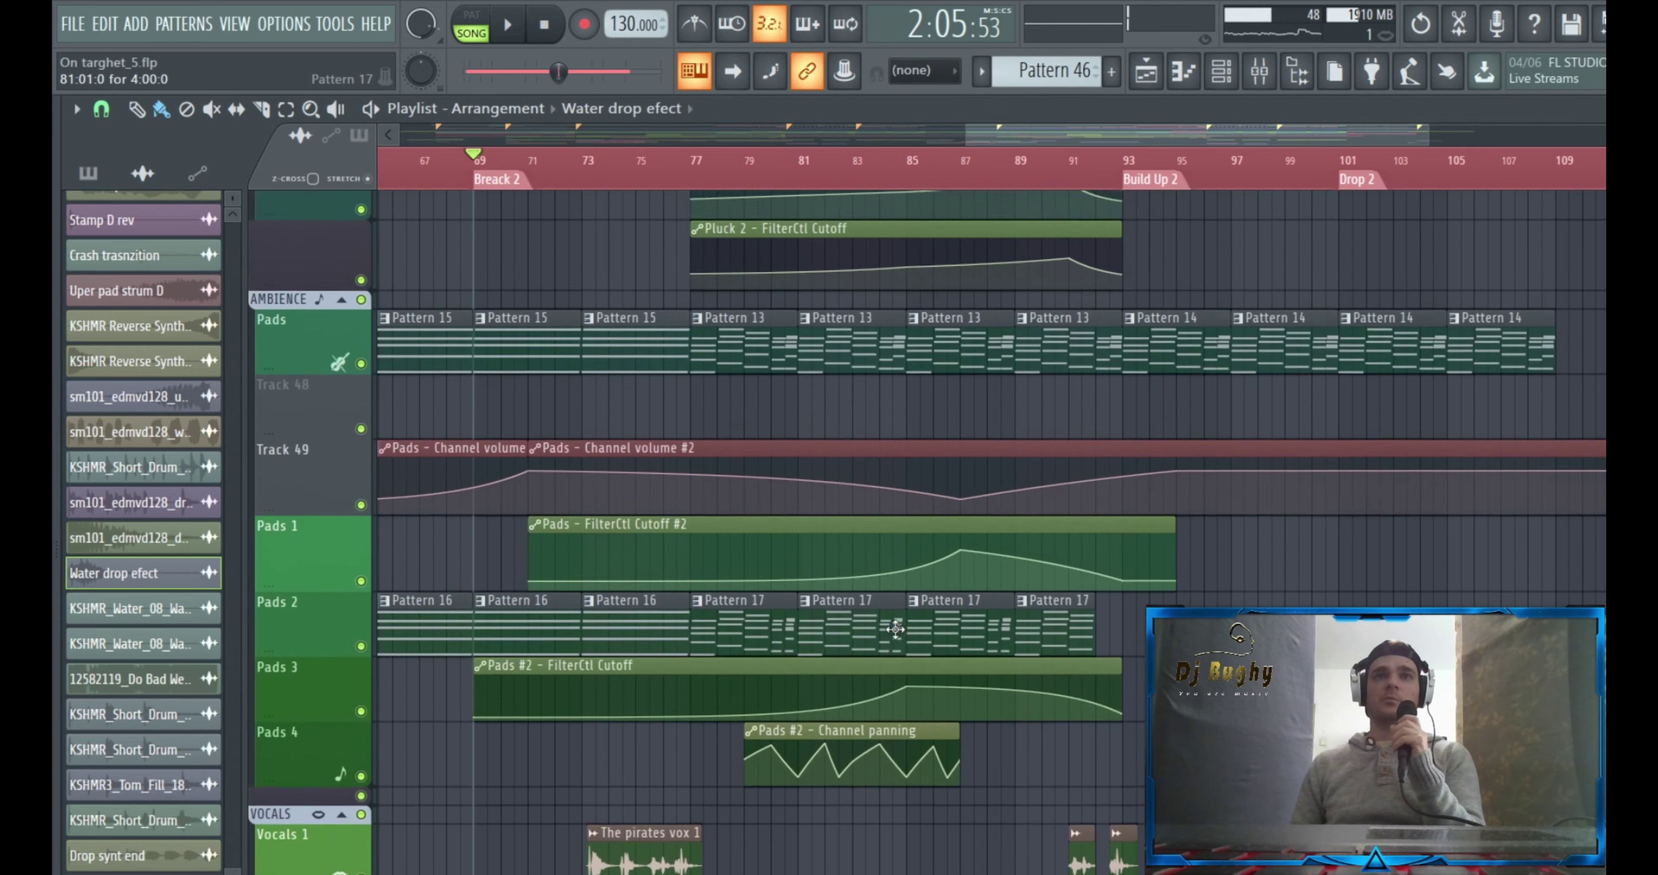
{"action": "scroll", "coordinate": [800, 608], "scroll_direction": "up", "scroll_amount": 15}
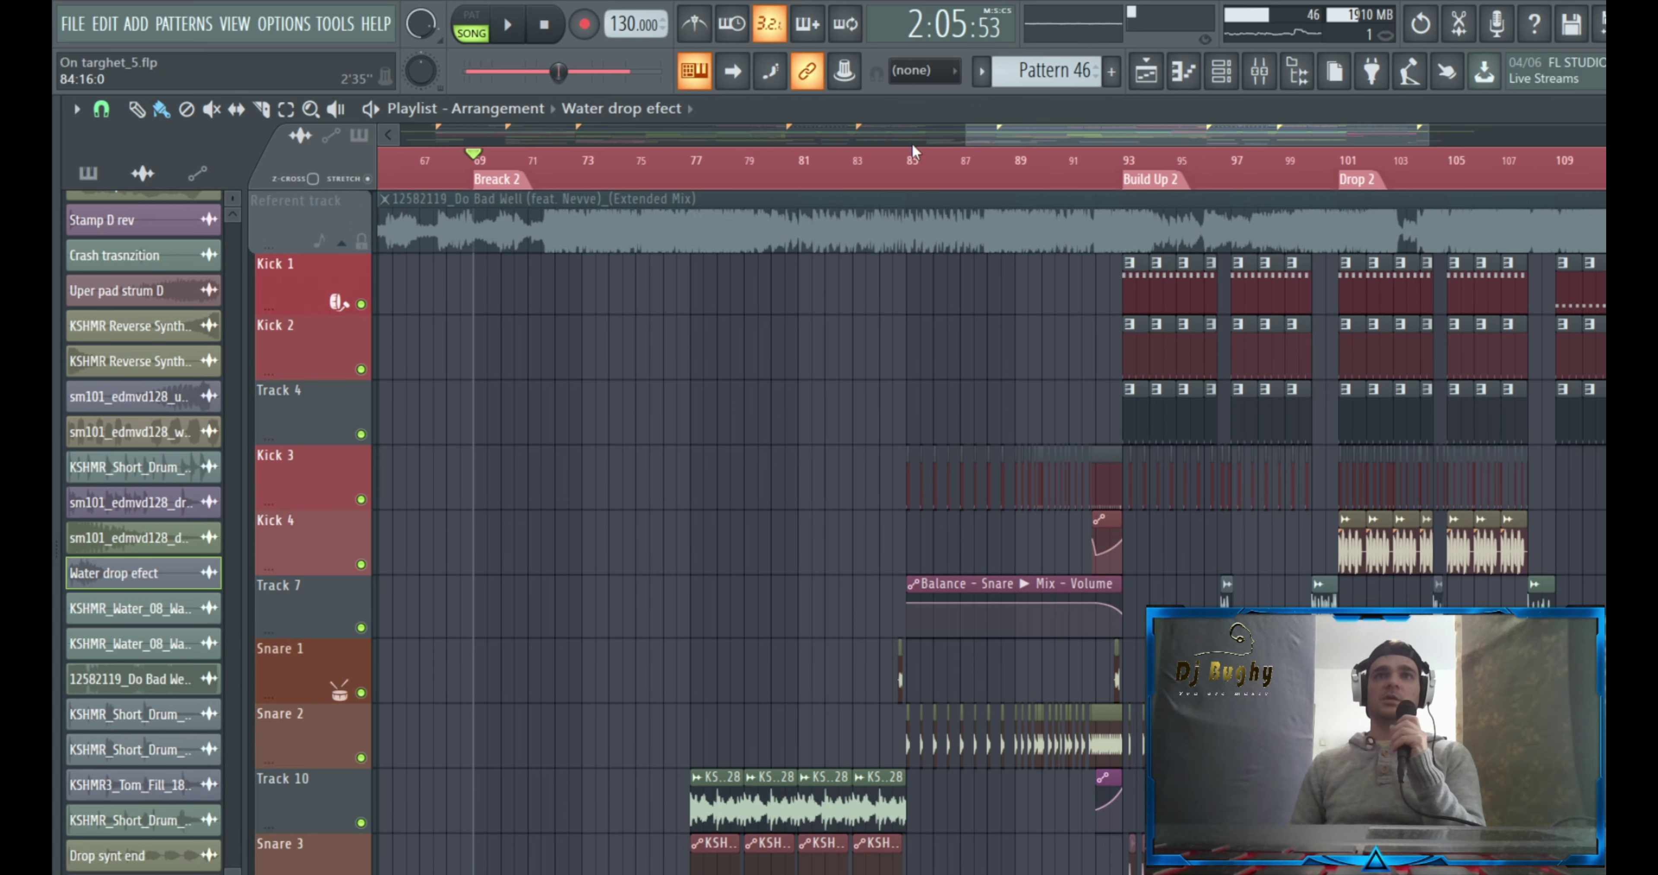
{"action": "left_click", "coordinate": [913, 161]}
{"action": "left_click_drag", "start_coordinate": [1080, 129], "coordinate": [1122, 180]}
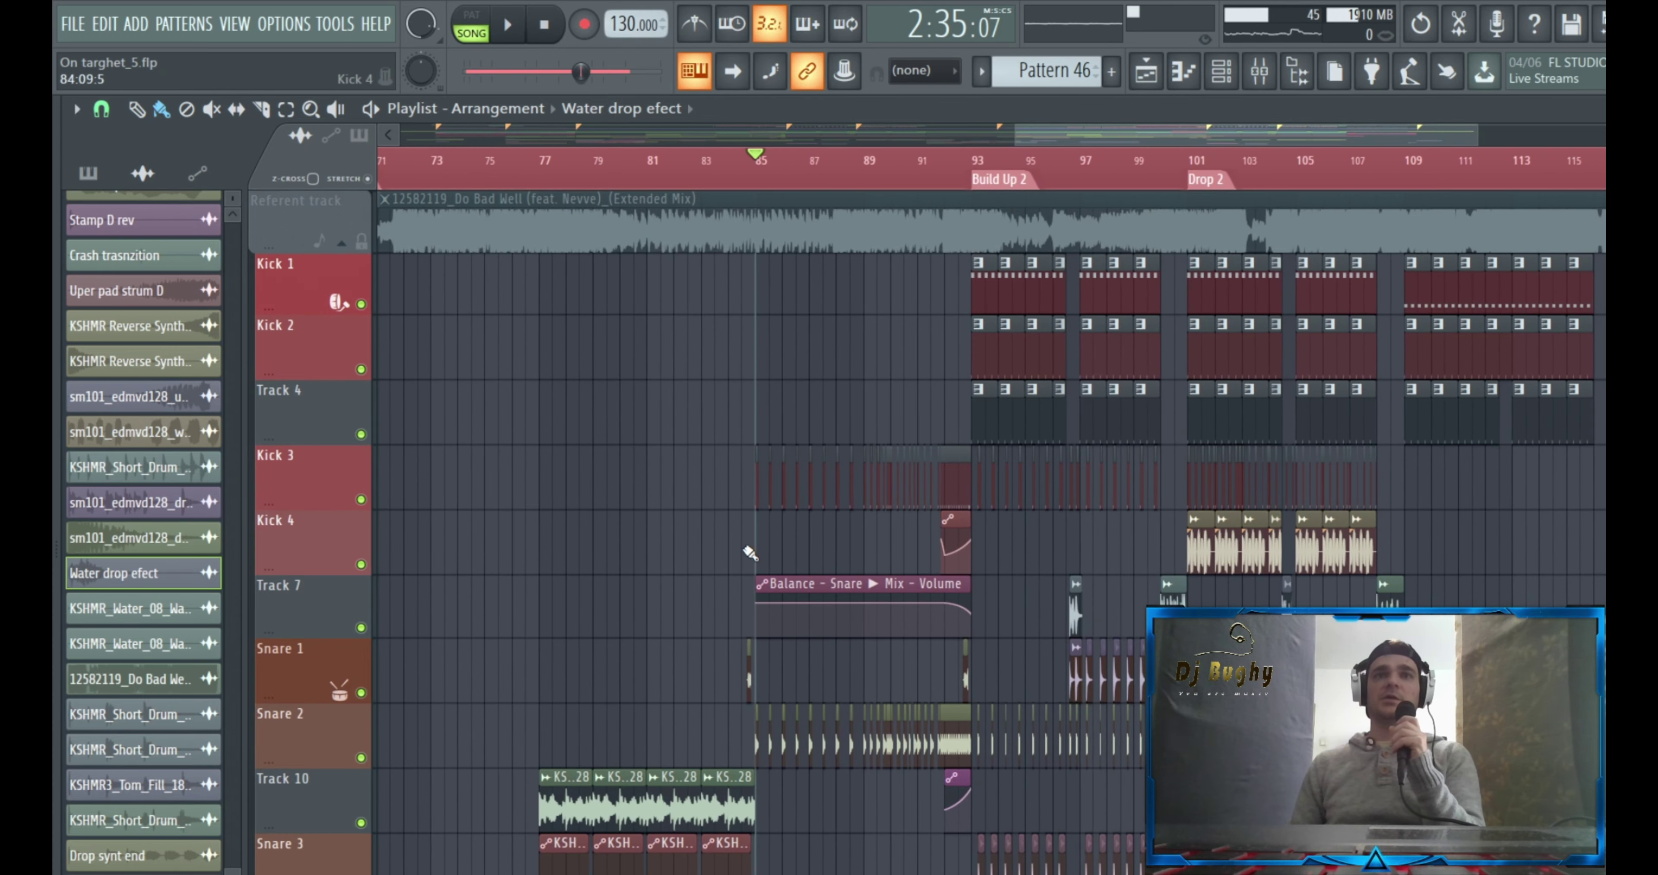
{"action": "scroll", "coordinate": [672, 567], "scroll_direction": "down", "scroll_amount": 2}
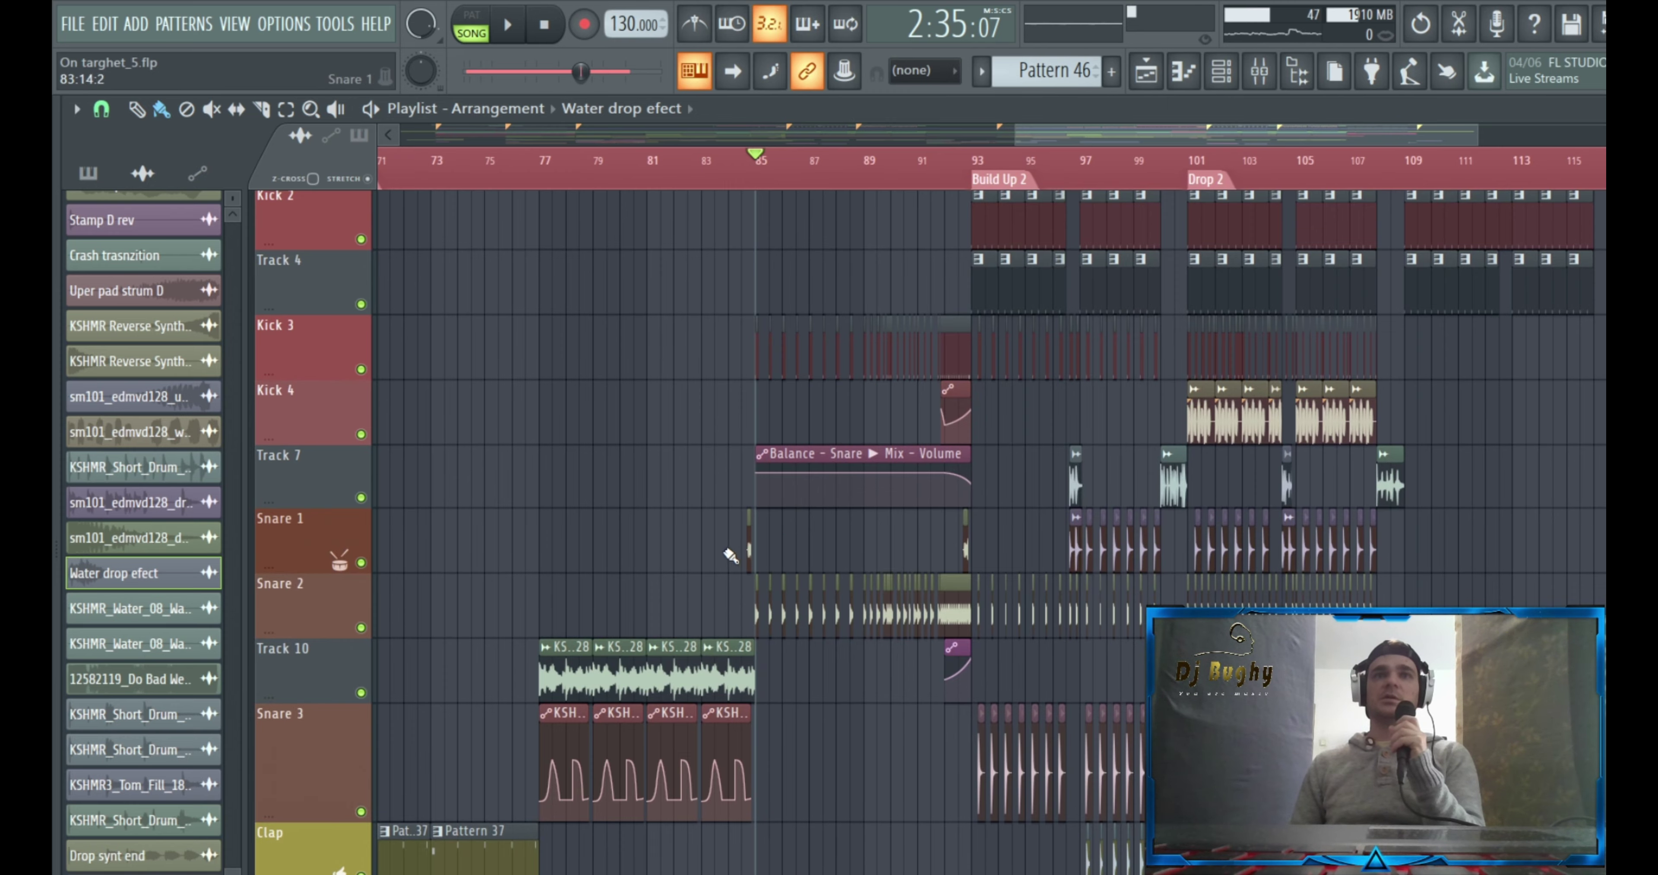
{"action": "scroll", "coordinate": [730, 555], "scroll_direction": "down", "scroll_amount": 9}
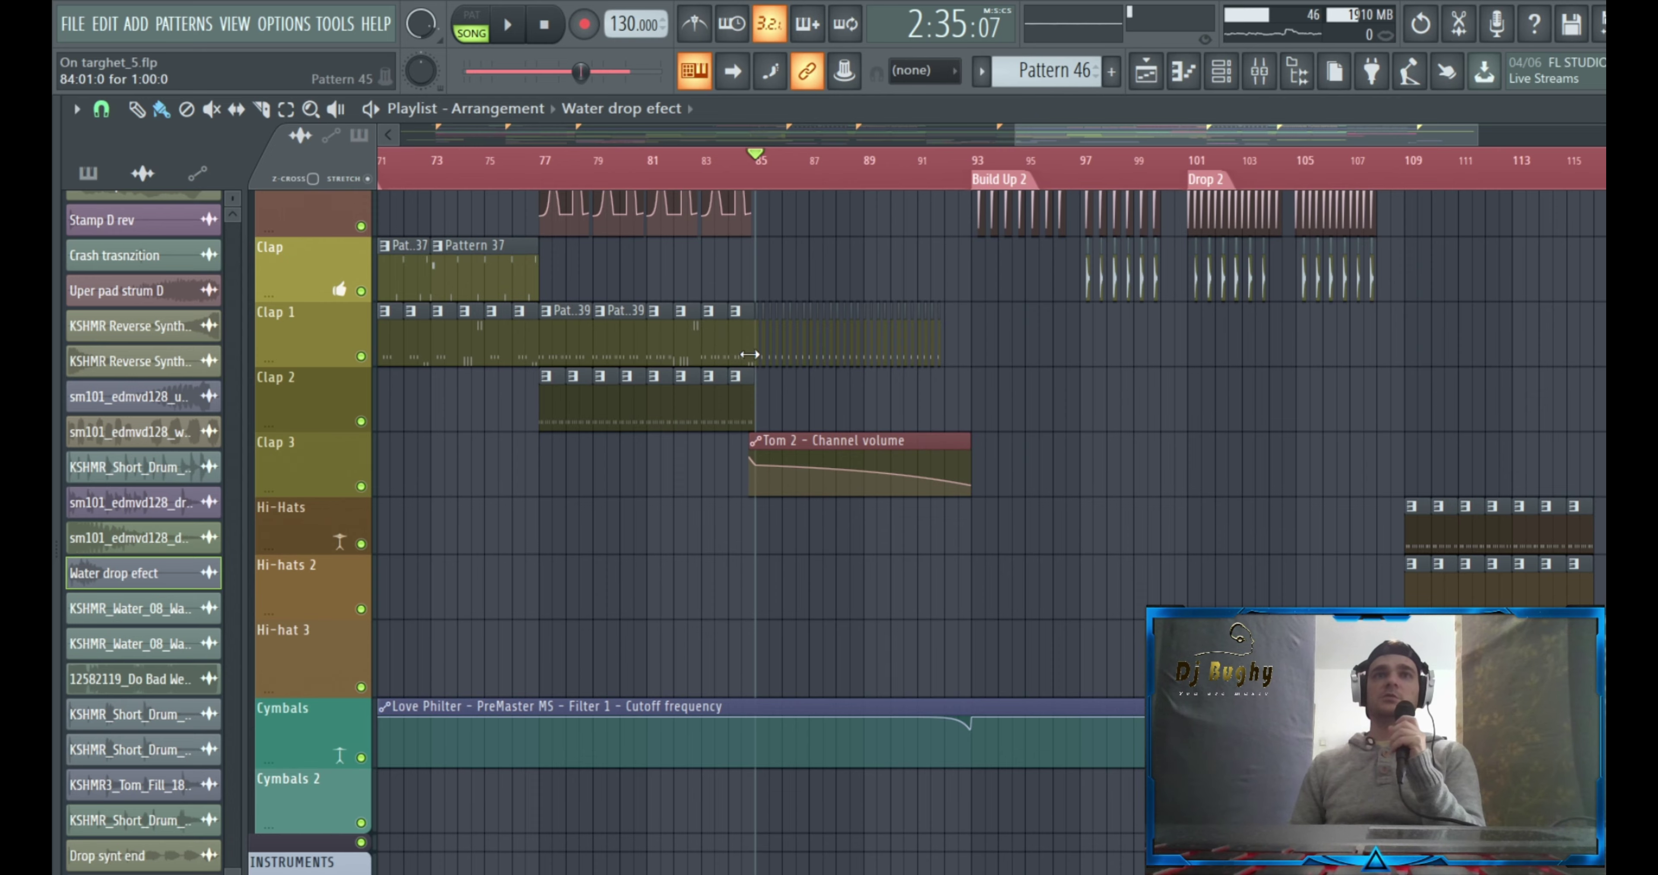
Inspect Pattern 45's Tom 2 notes in the piano roll, audition the D5 key and close the piano roll
{"action": "double_click", "coordinate": [744, 349]}
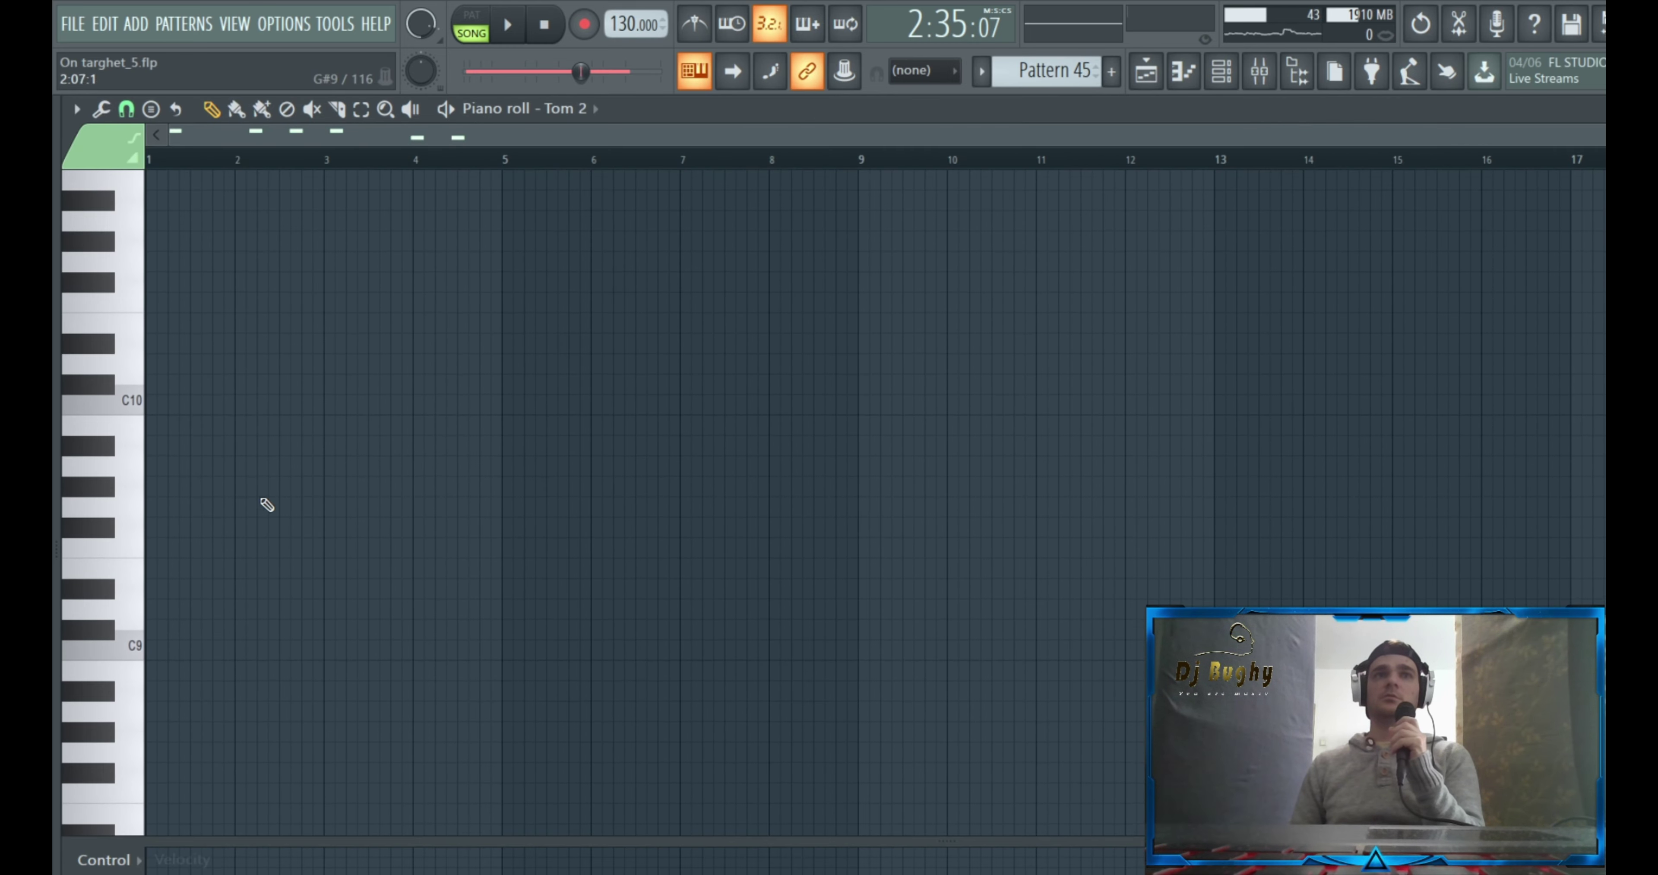
{"action": "scroll", "coordinate": [185, 510], "scroll_direction": "down", "scroll_amount": 10}
{"action": "left_click", "coordinate": [122, 494]}
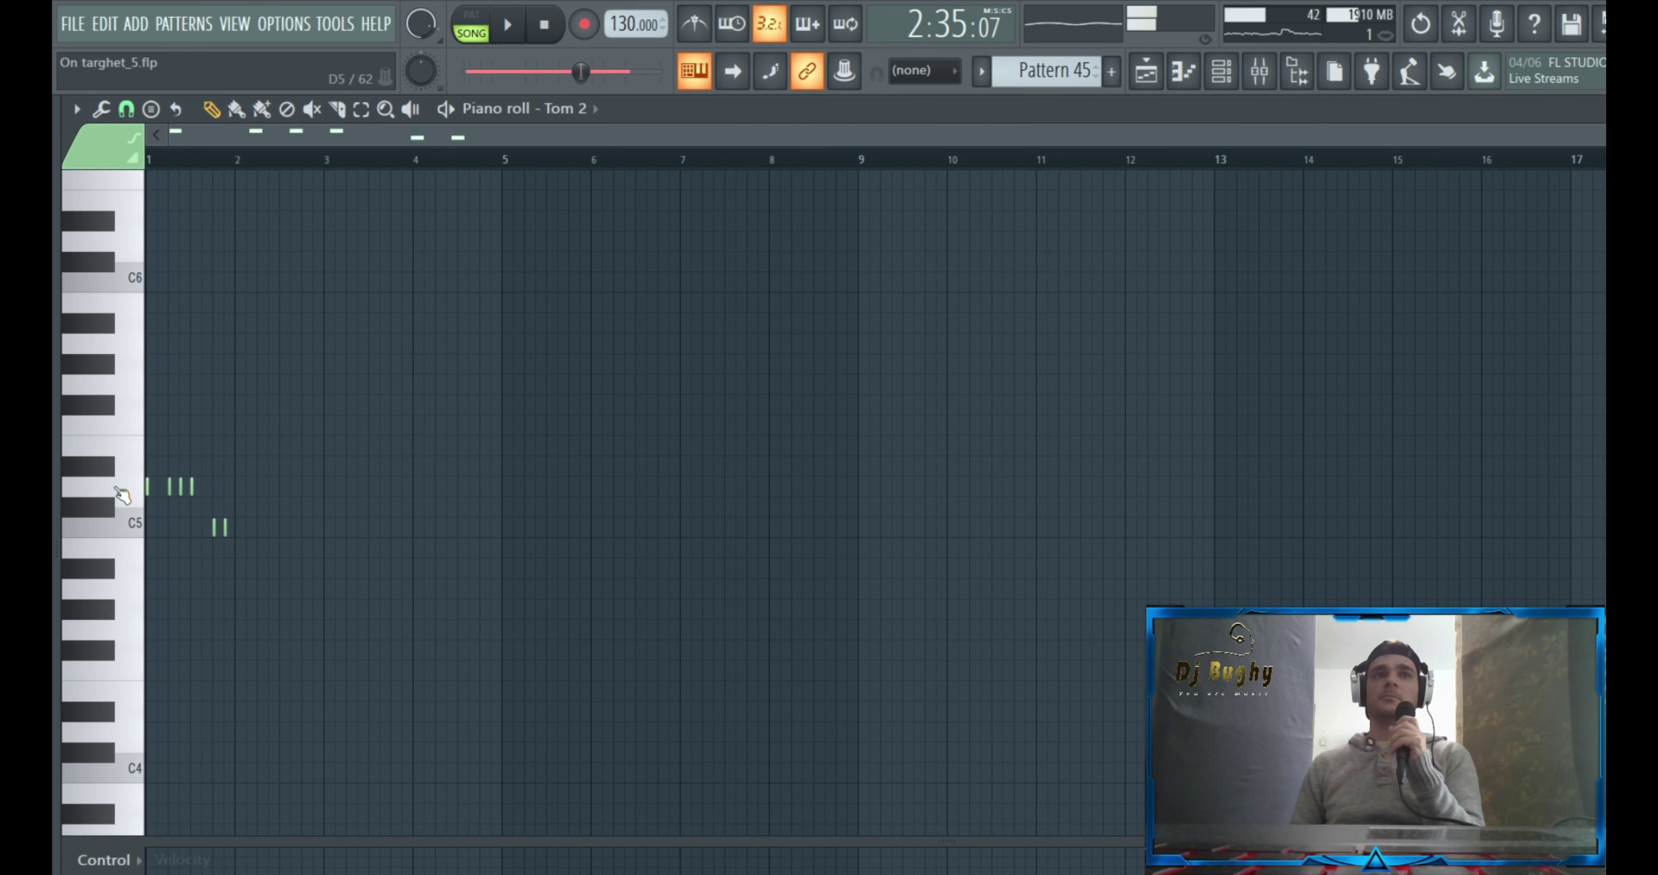
{"action": "key", "text": "Escape"}
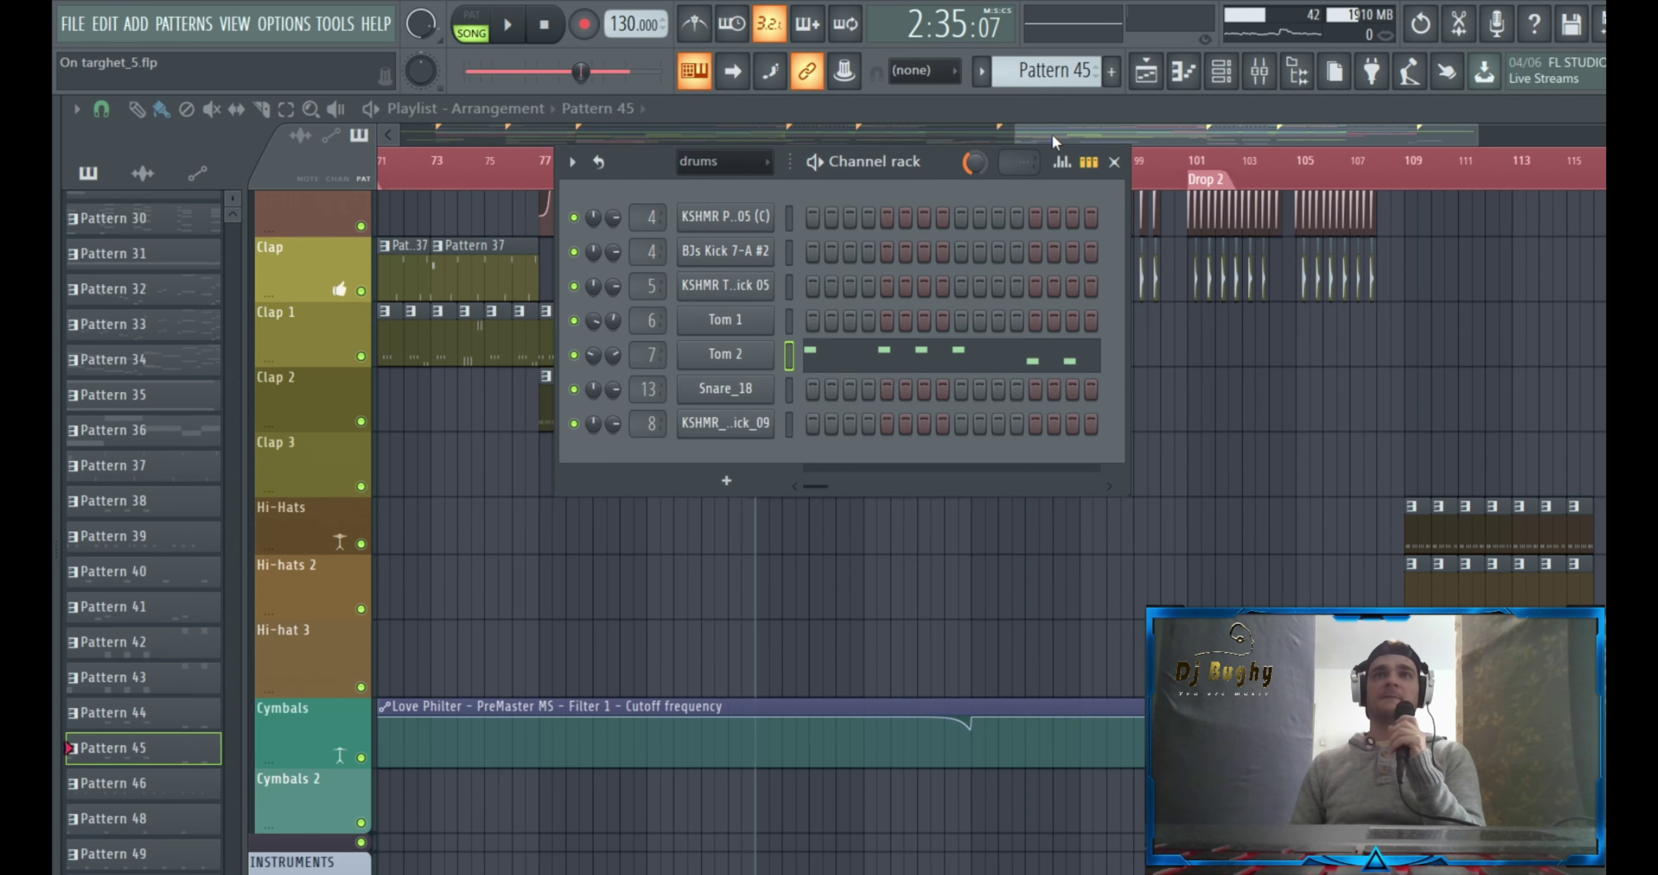
Inspect the Bass D uper sample at bar 89 on Bass 2 and the volume and pitch automation below it
{"action": "left_click_drag", "start_coordinate": [1053, 138], "coordinate": [1081, 139]}
{"action": "scroll", "coordinate": [774, 597], "scroll_direction": "down", "scroll_amount": 9}
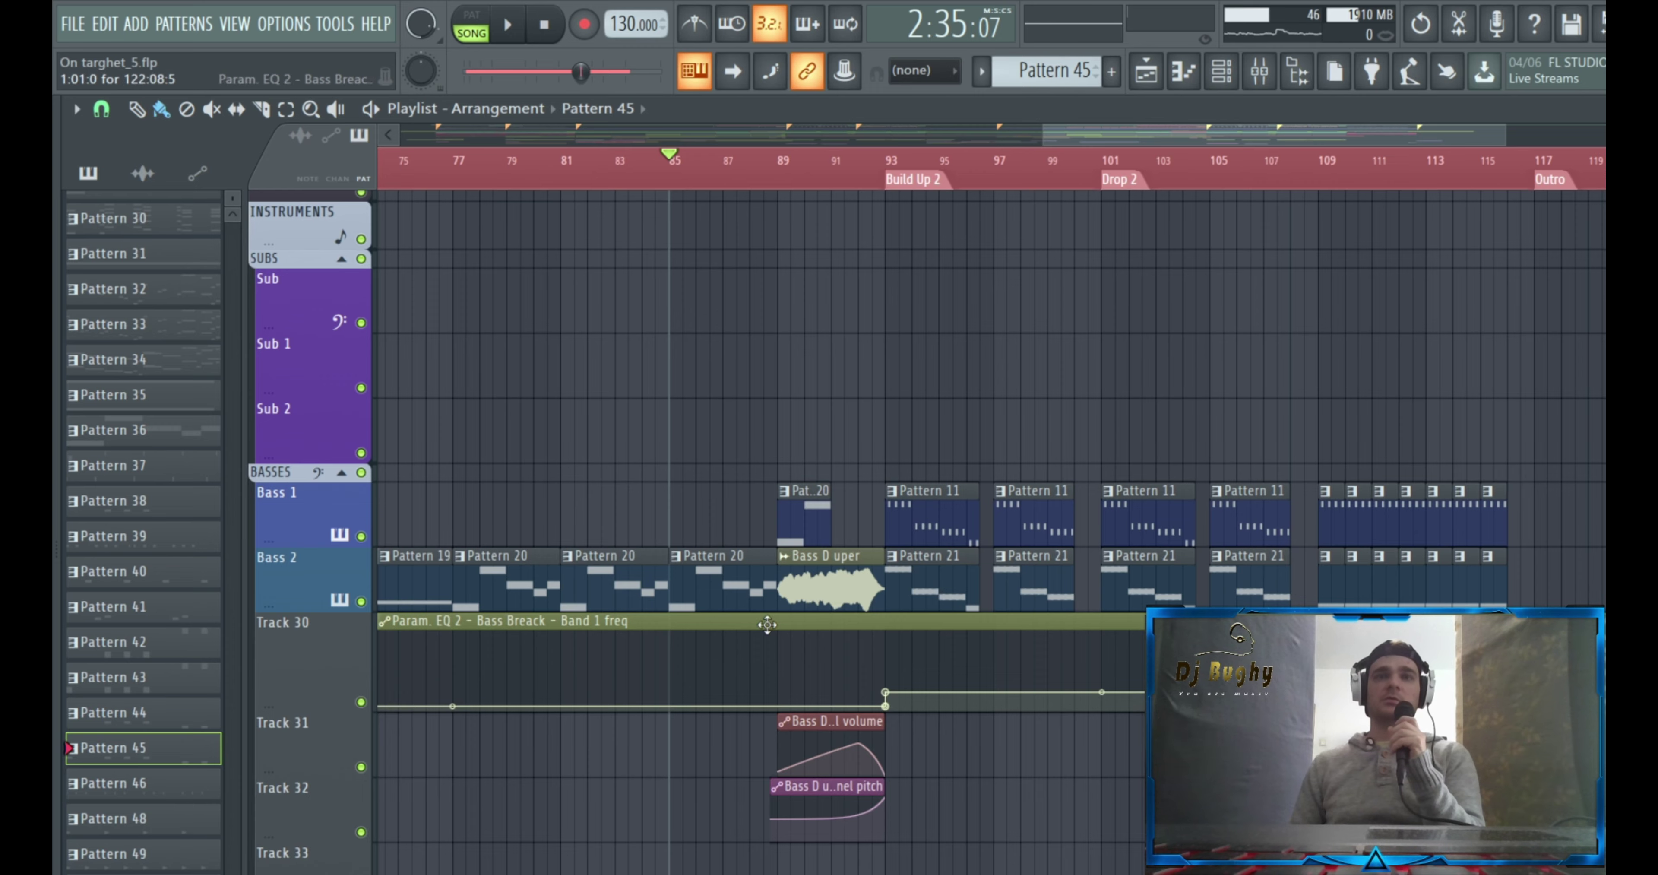
{"action": "double_click", "coordinate": [840, 590]}
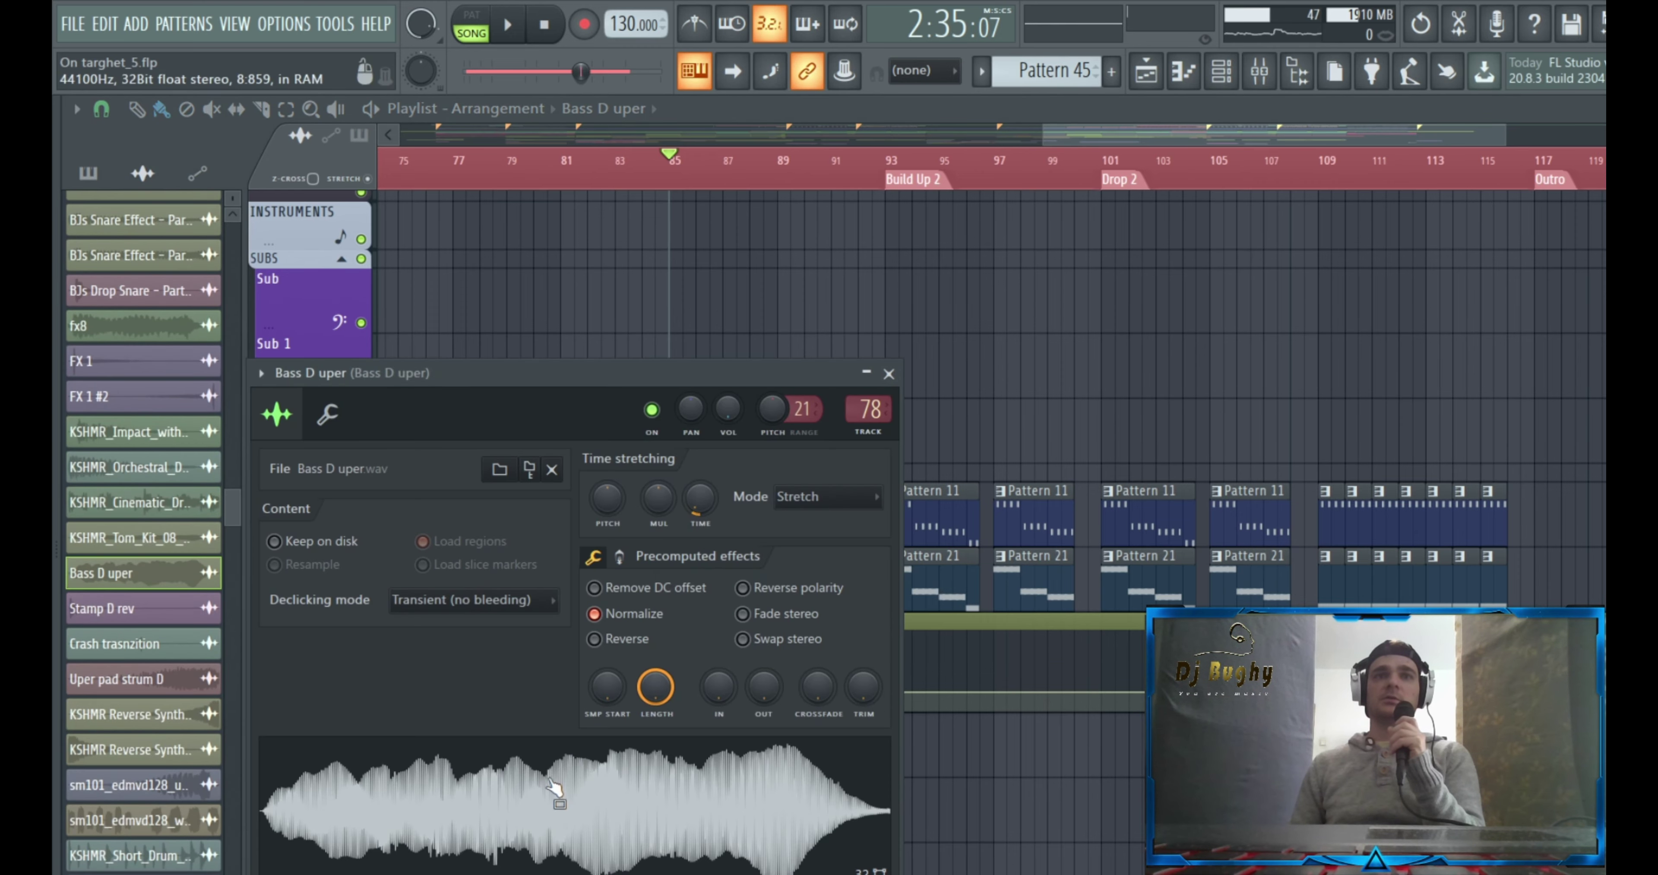
{"action": "left_click", "coordinate": [889, 374]}
{"action": "scroll", "coordinate": [802, 618], "scroll_direction": "down", "scroll_amount": 6}
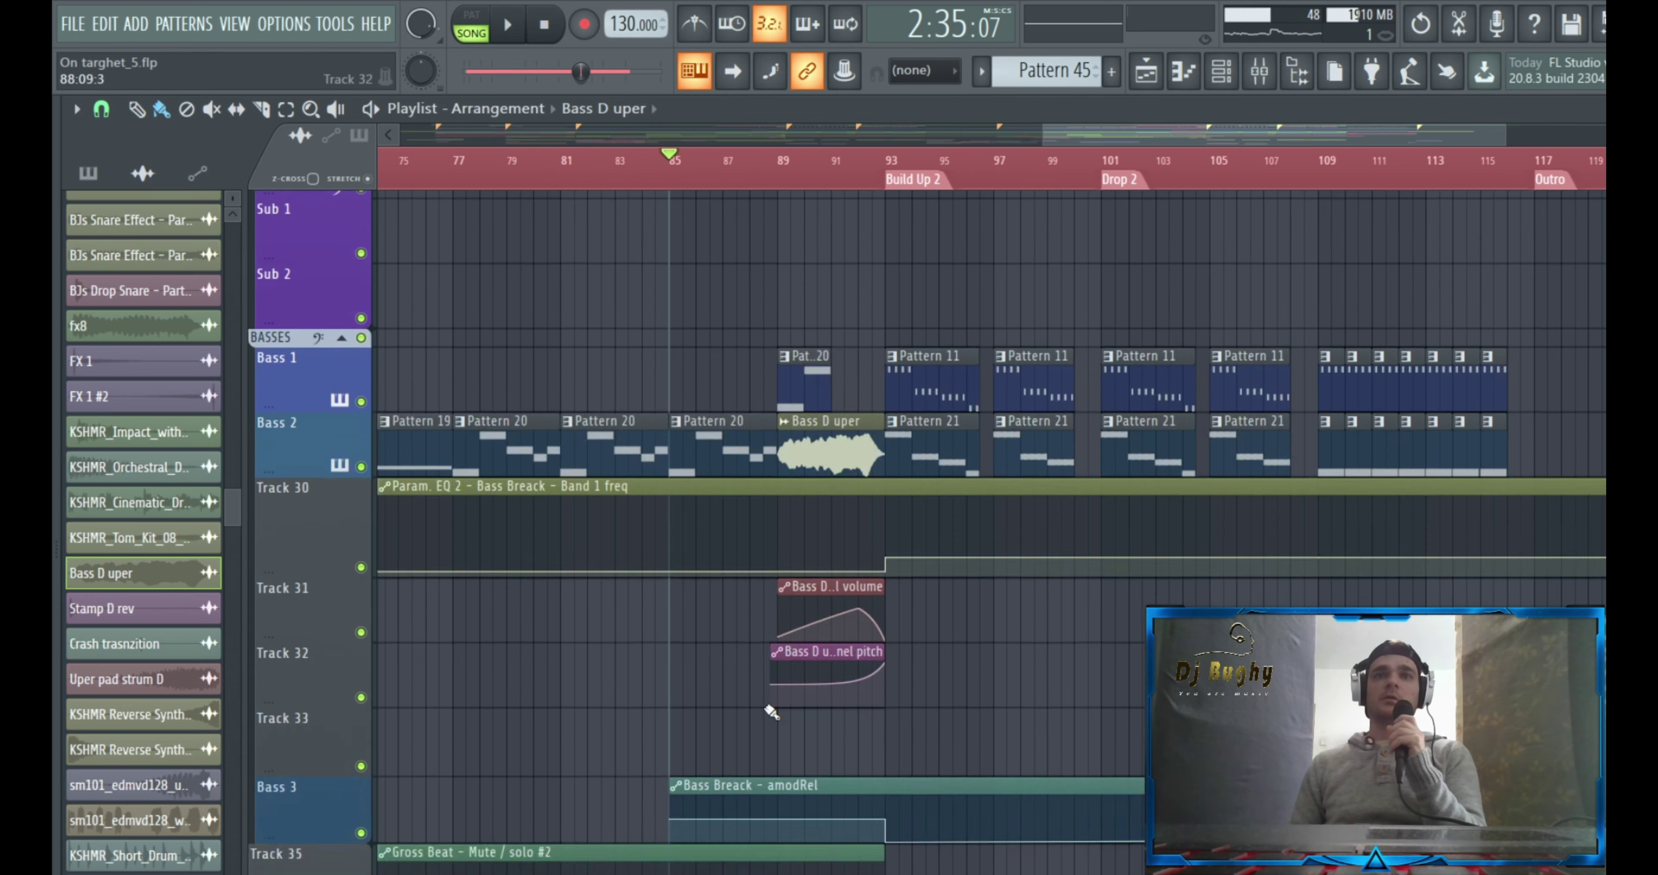
Inspect Pattern 31's Vox monastrary note on Synth 3 in the piano roll, then return to the playlist
{"action": "scroll", "coordinate": [803, 622], "scroll_direction": "down", "scroll_amount": 3}
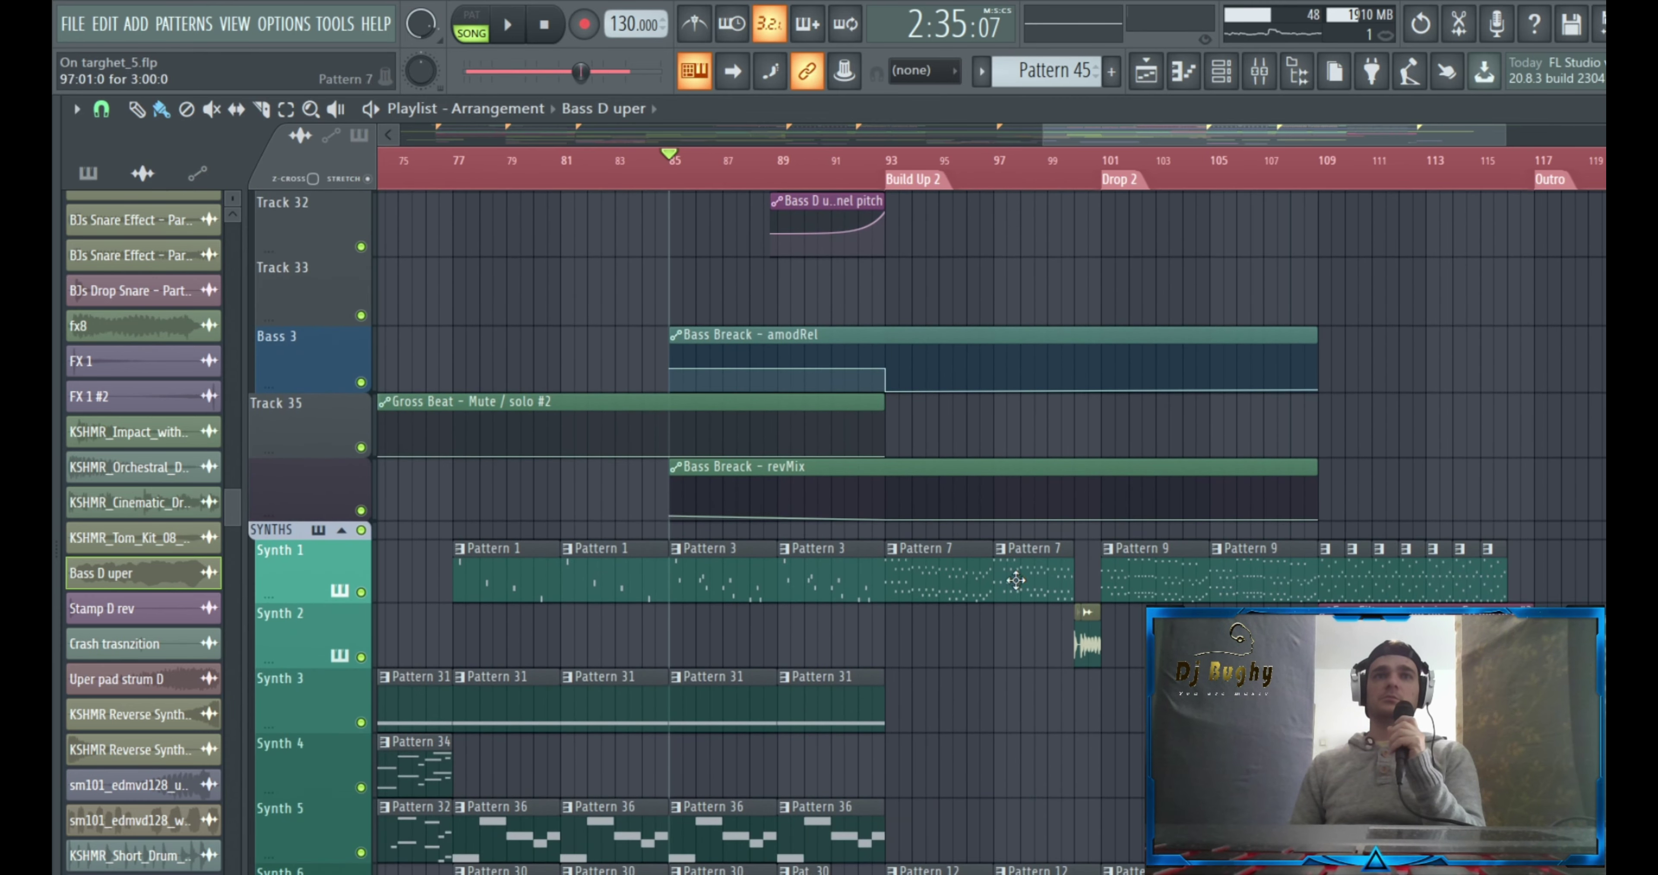
{"action": "scroll", "coordinate": [766, 589], "scroll_direction": "down", "scroll_amount": 3}
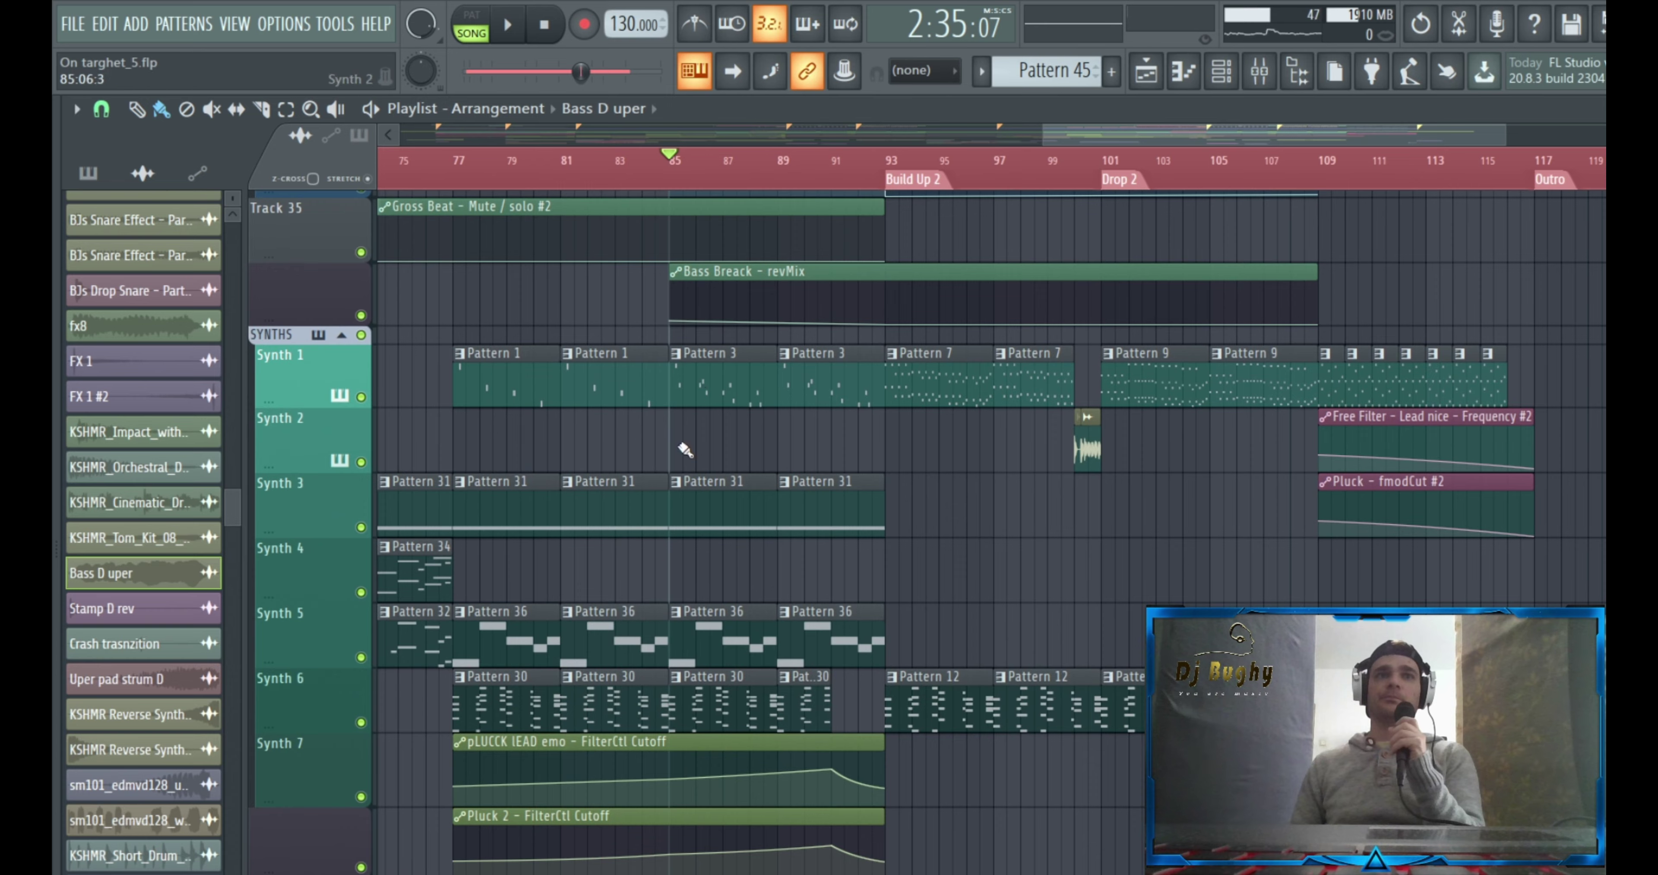
{"action": "double_click", "coordinate": [726, 514]}
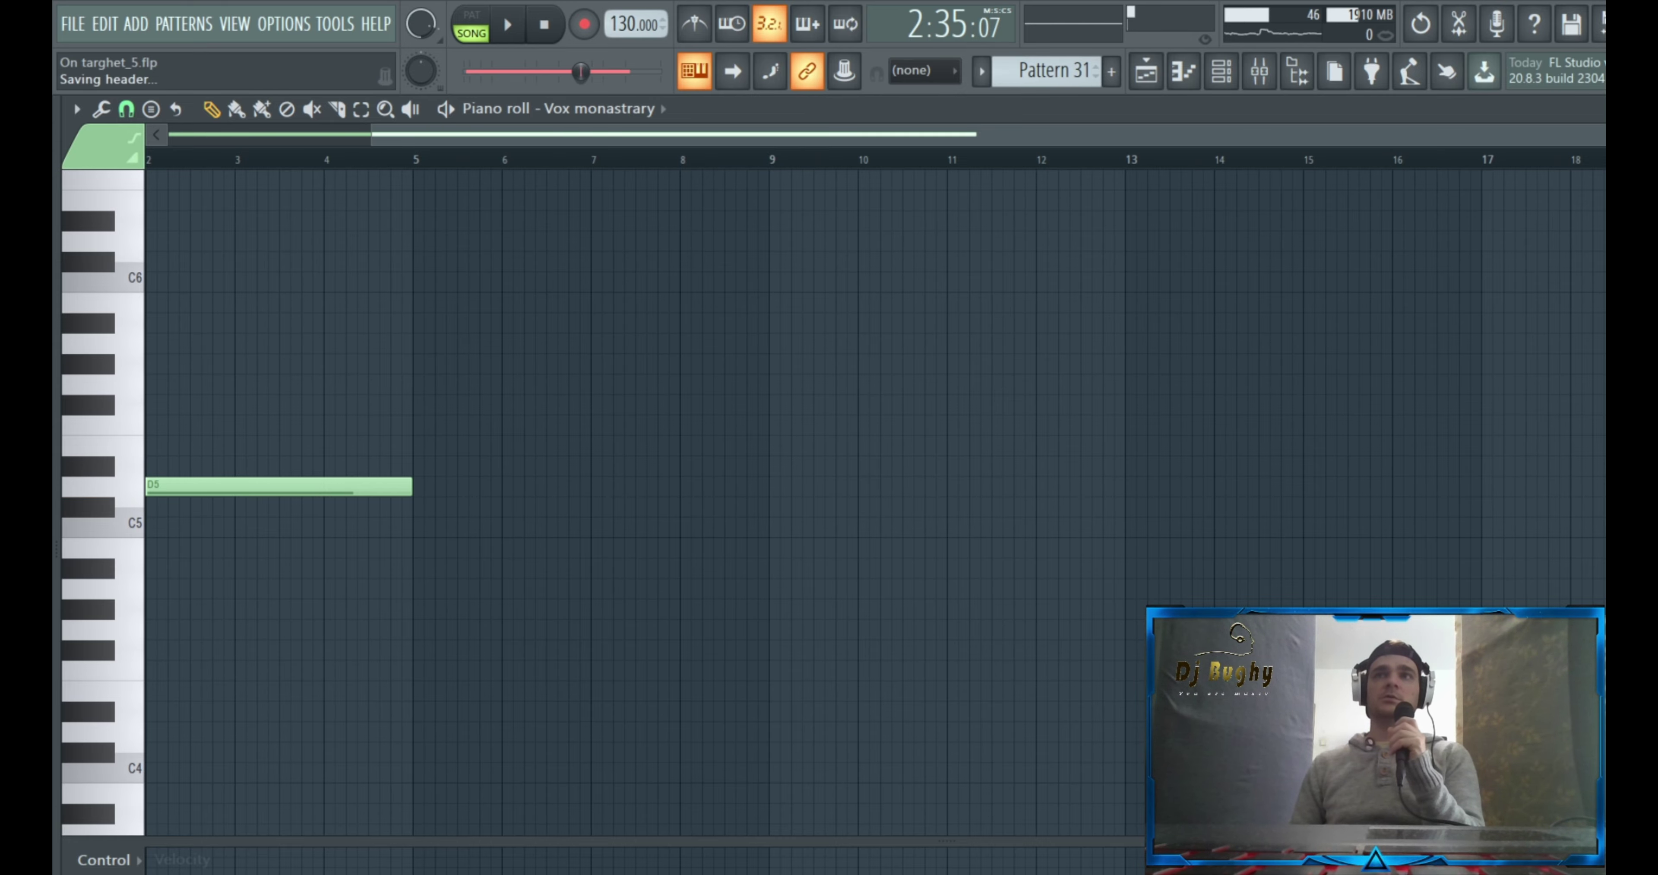
{"action": "key", "text": "Escape"}
{"action": "key", "text": "F6"}
Examine the pluck filter cutoff, pad volume, cutoff and panning automation, and the vocal and riser tracks before Build Up 2
{"action": "scroll", "coordinate": [724, 425], "scroll_direction": "down", "scroll_amount": 5}
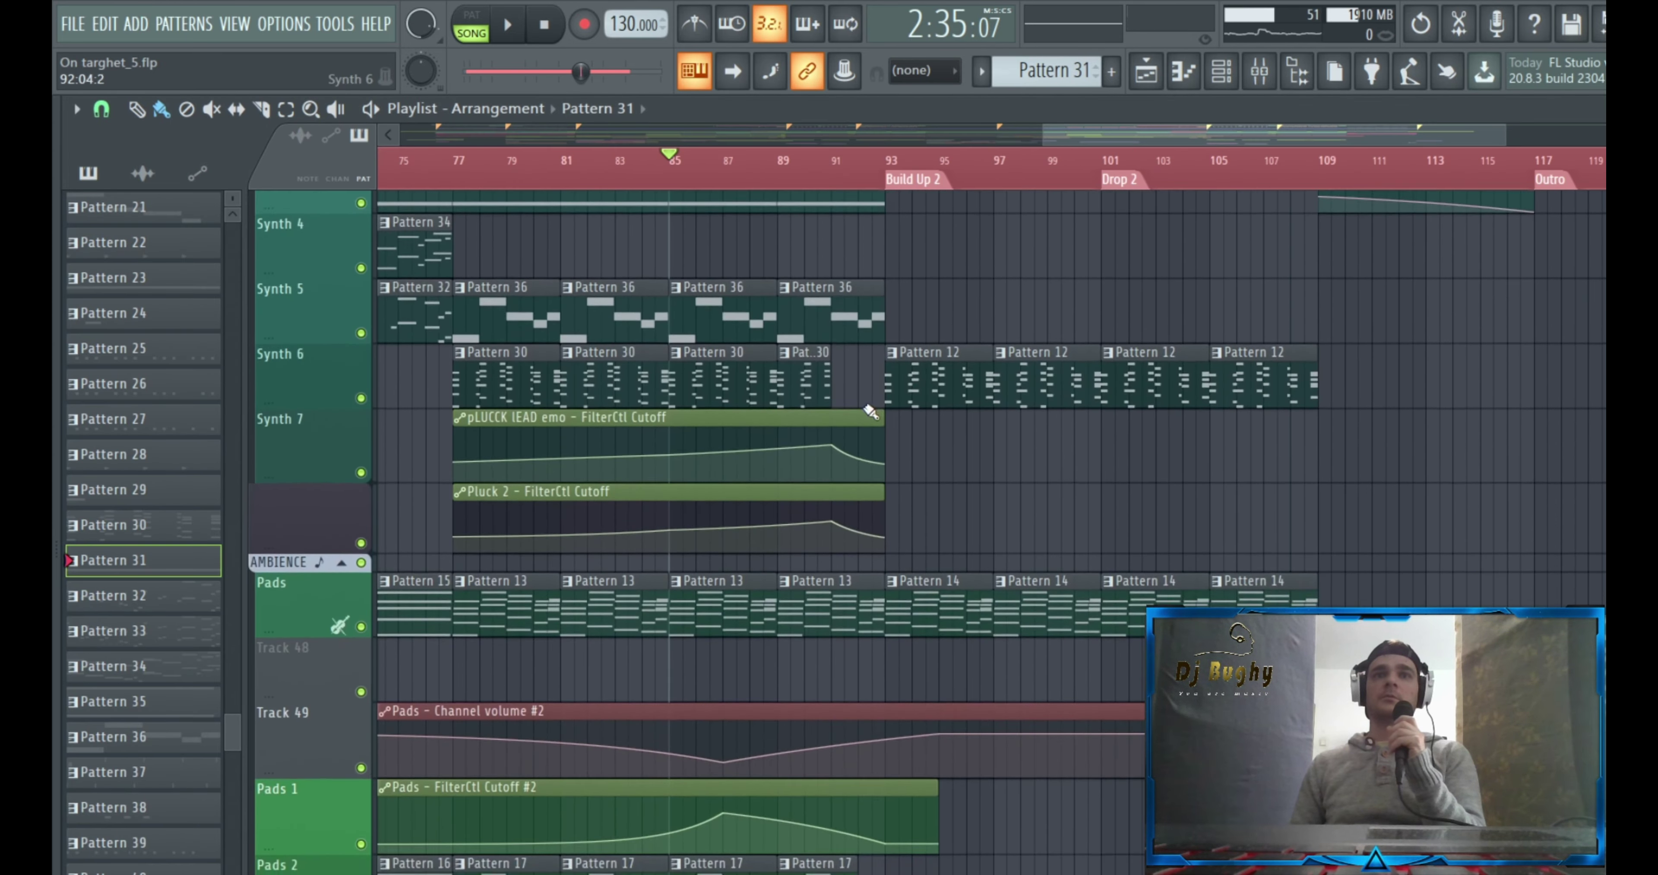
{"action": "scroll", "coordinate": [724, 424], "scroll_direction": "down", "scroll_amount": 7}
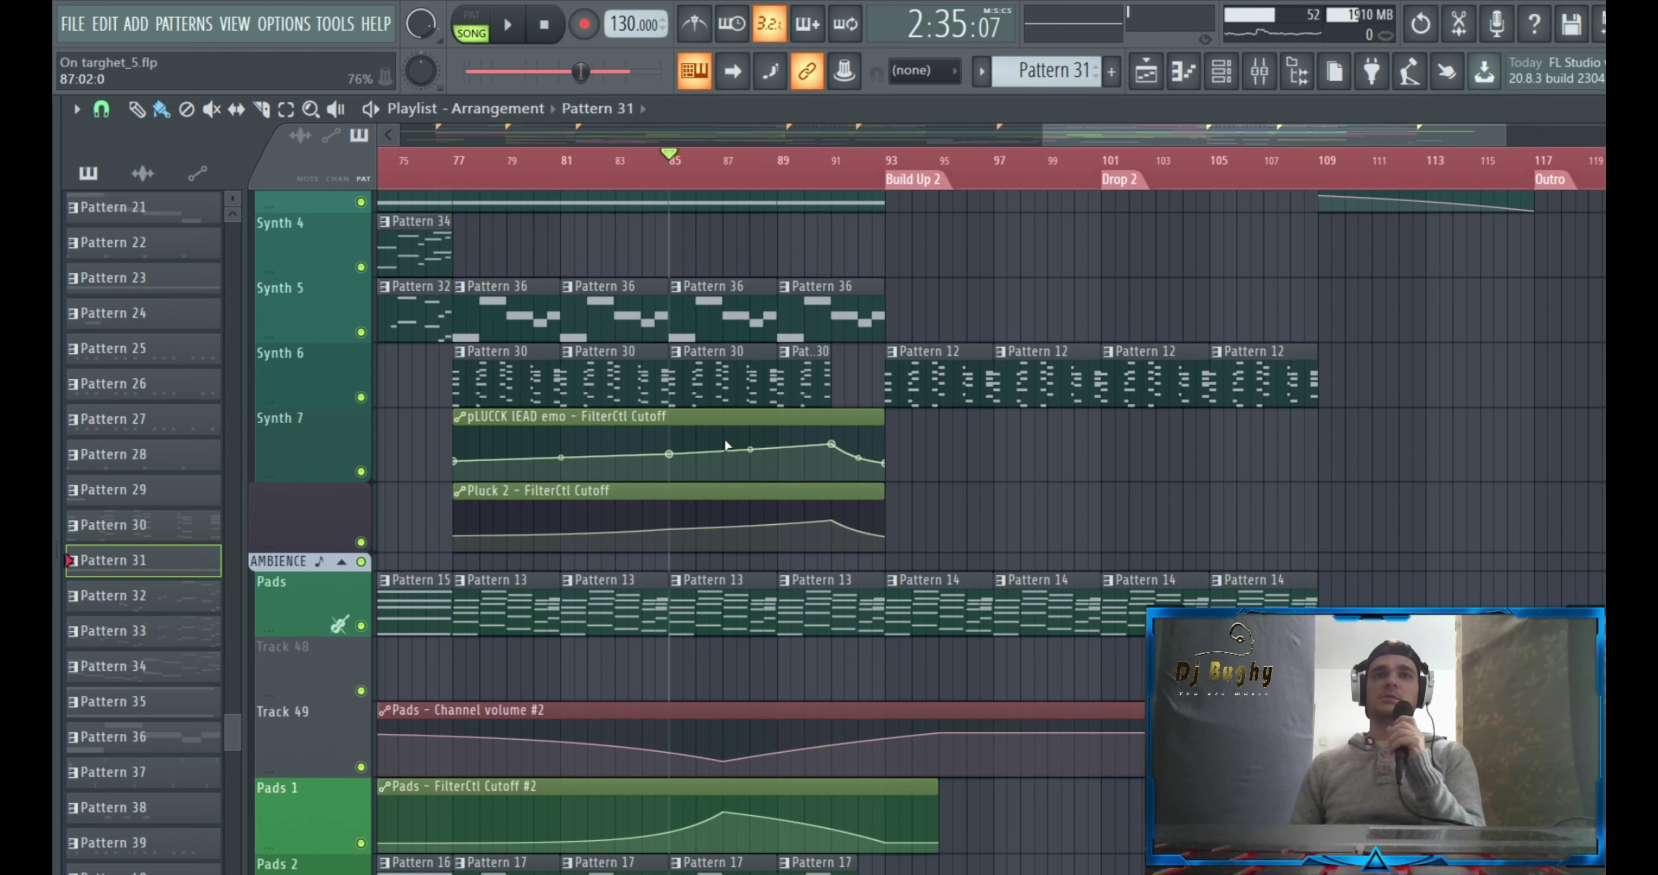
{"action": "scroll", "coordinate": [709, 519], "scroll_direction": "down", "scroll_amount": 2}
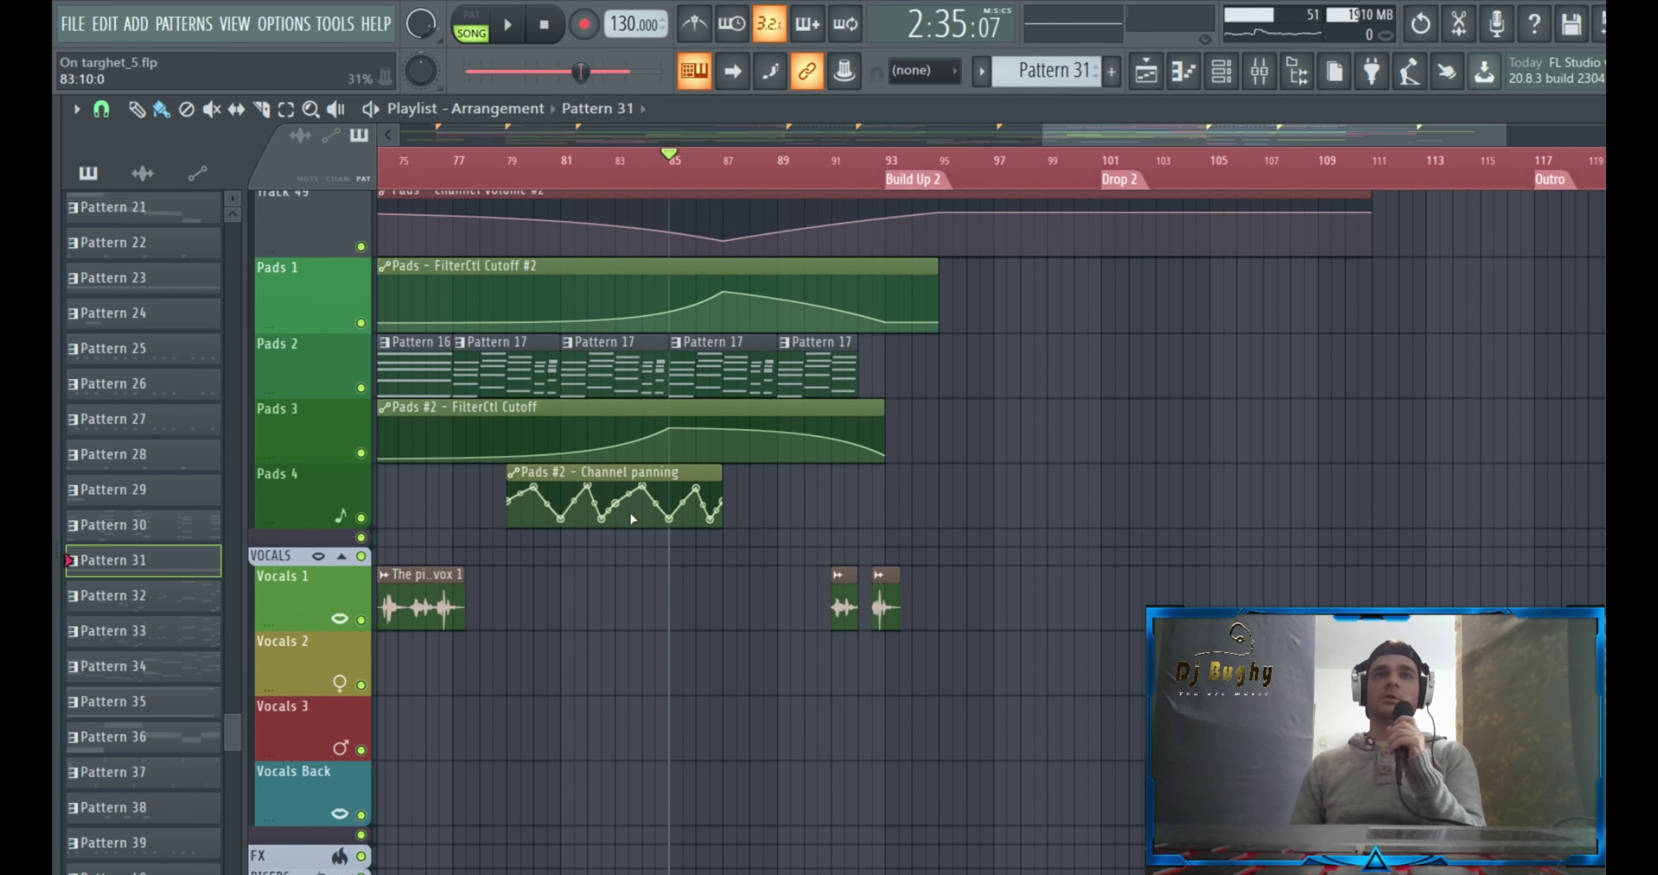
{"action": "scroll", "coordinate": [692, 529], "scroll_direction": "down", "scroll_amount": 8}
{"action": "scroll", "coordinate": [715, 534], "scroll_direction": "up", "scroll_amount": 9}
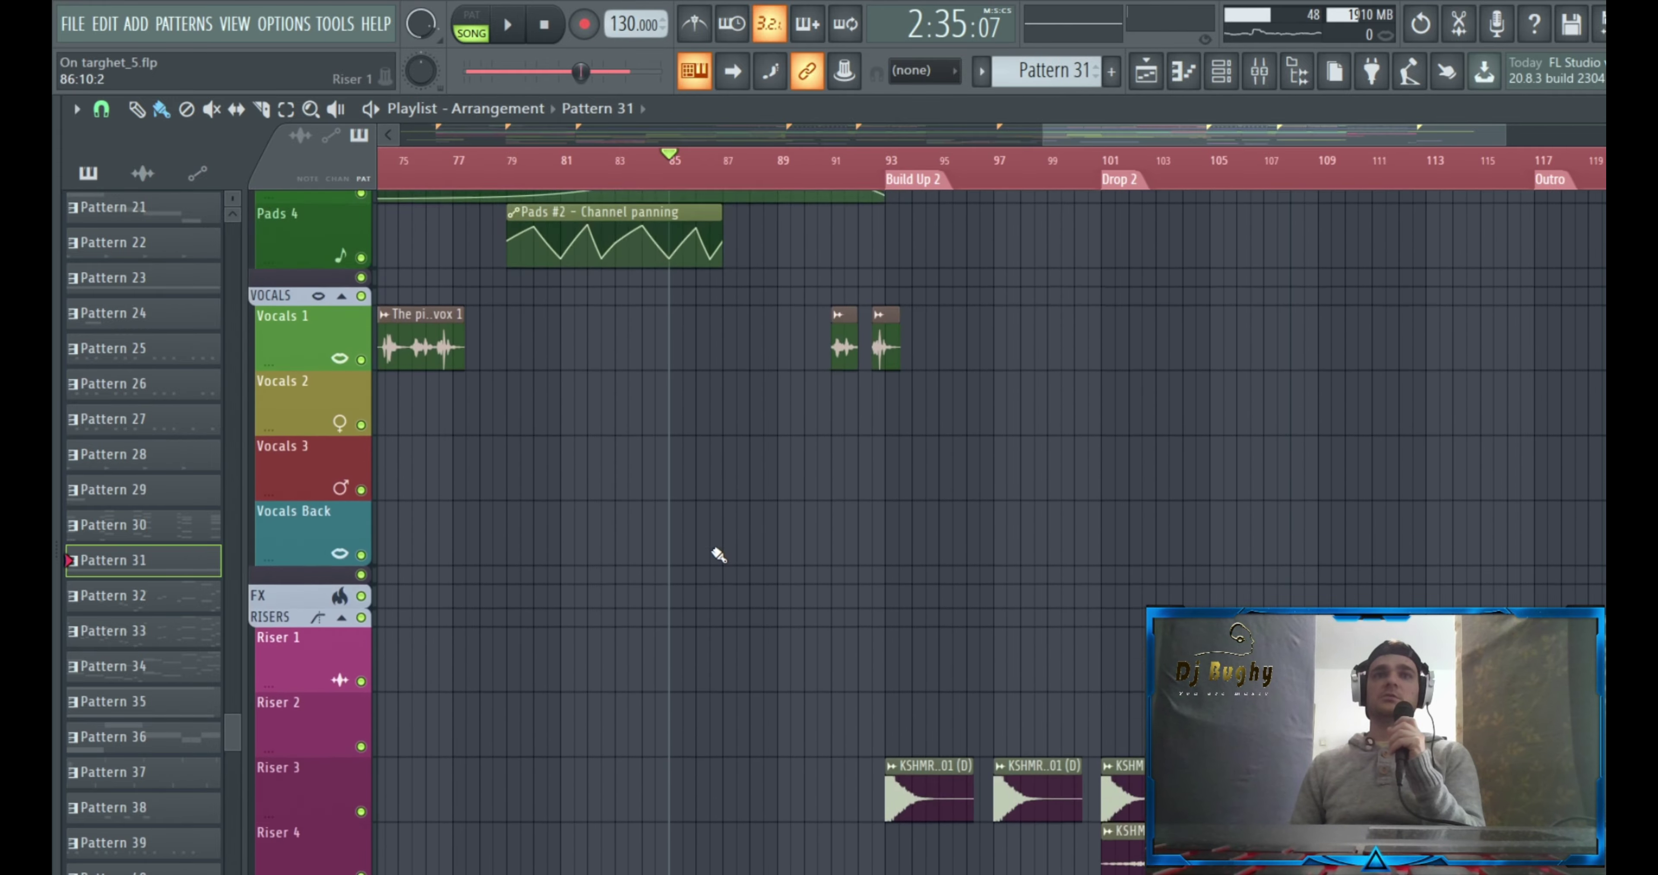
{"action": "scroll", "coordinate": [692, 573], "scroll_direction": "down", "scroll_amount": 4}
{"action": "scroll", "coordinate": [740, 554], "scroll_direction": "up", "scroll_amount": 12}
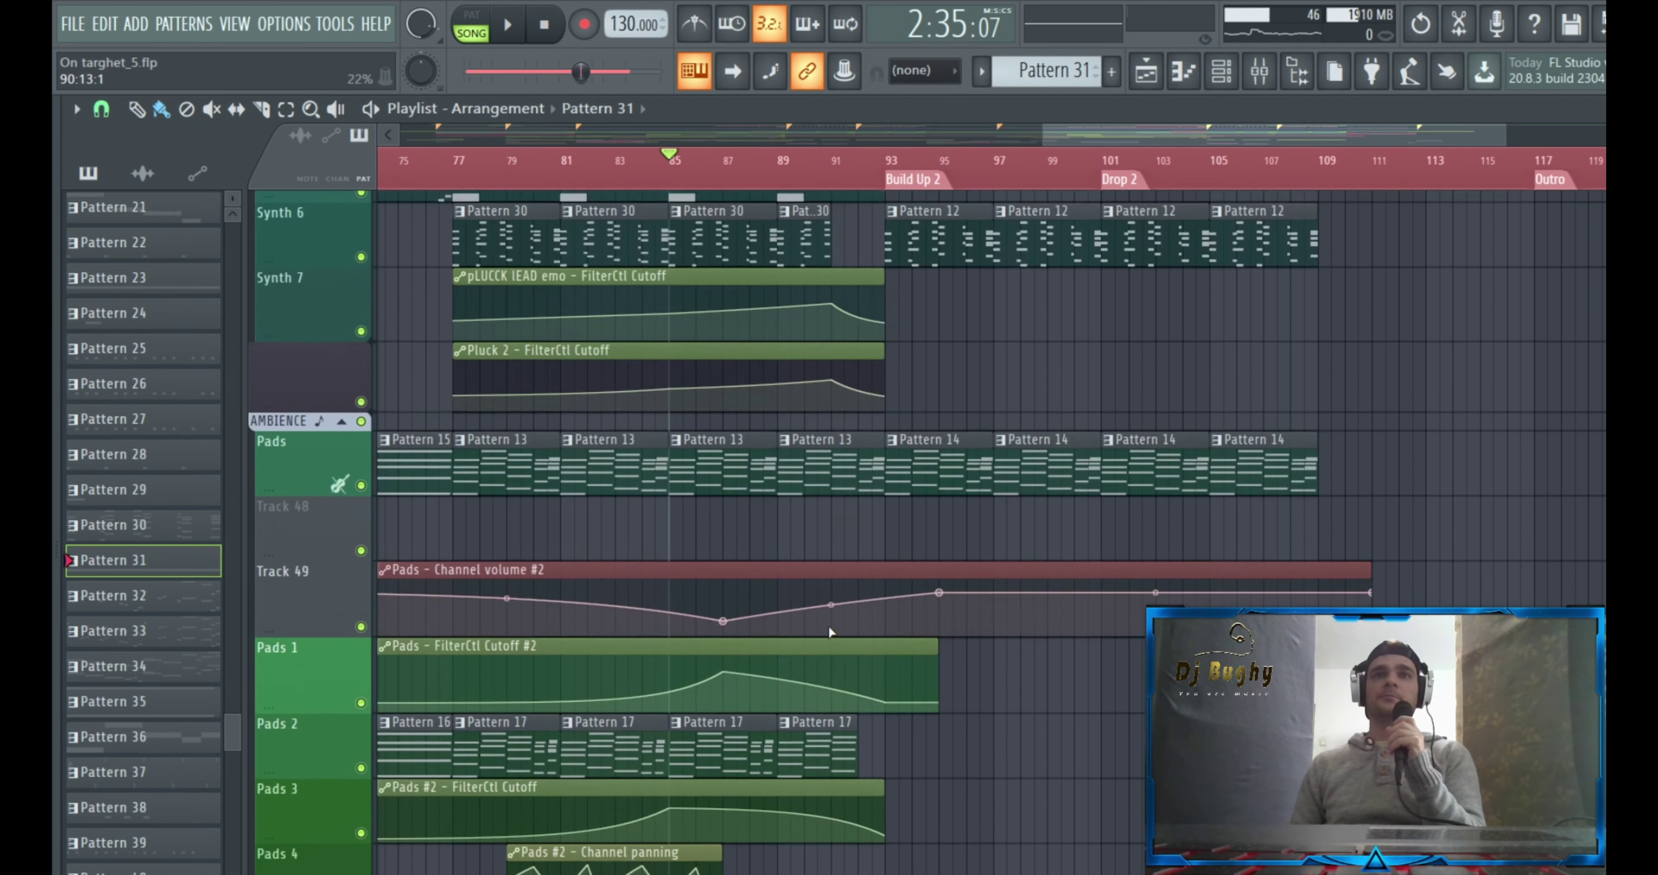
Inspect the sample settings of The pirates vox 1 clip on Vocals 1 near bar 91 and close them
{"action": "scroll", "coordinate": [841, 641], "scroll_direction": "down", "scroll_amount": 10}
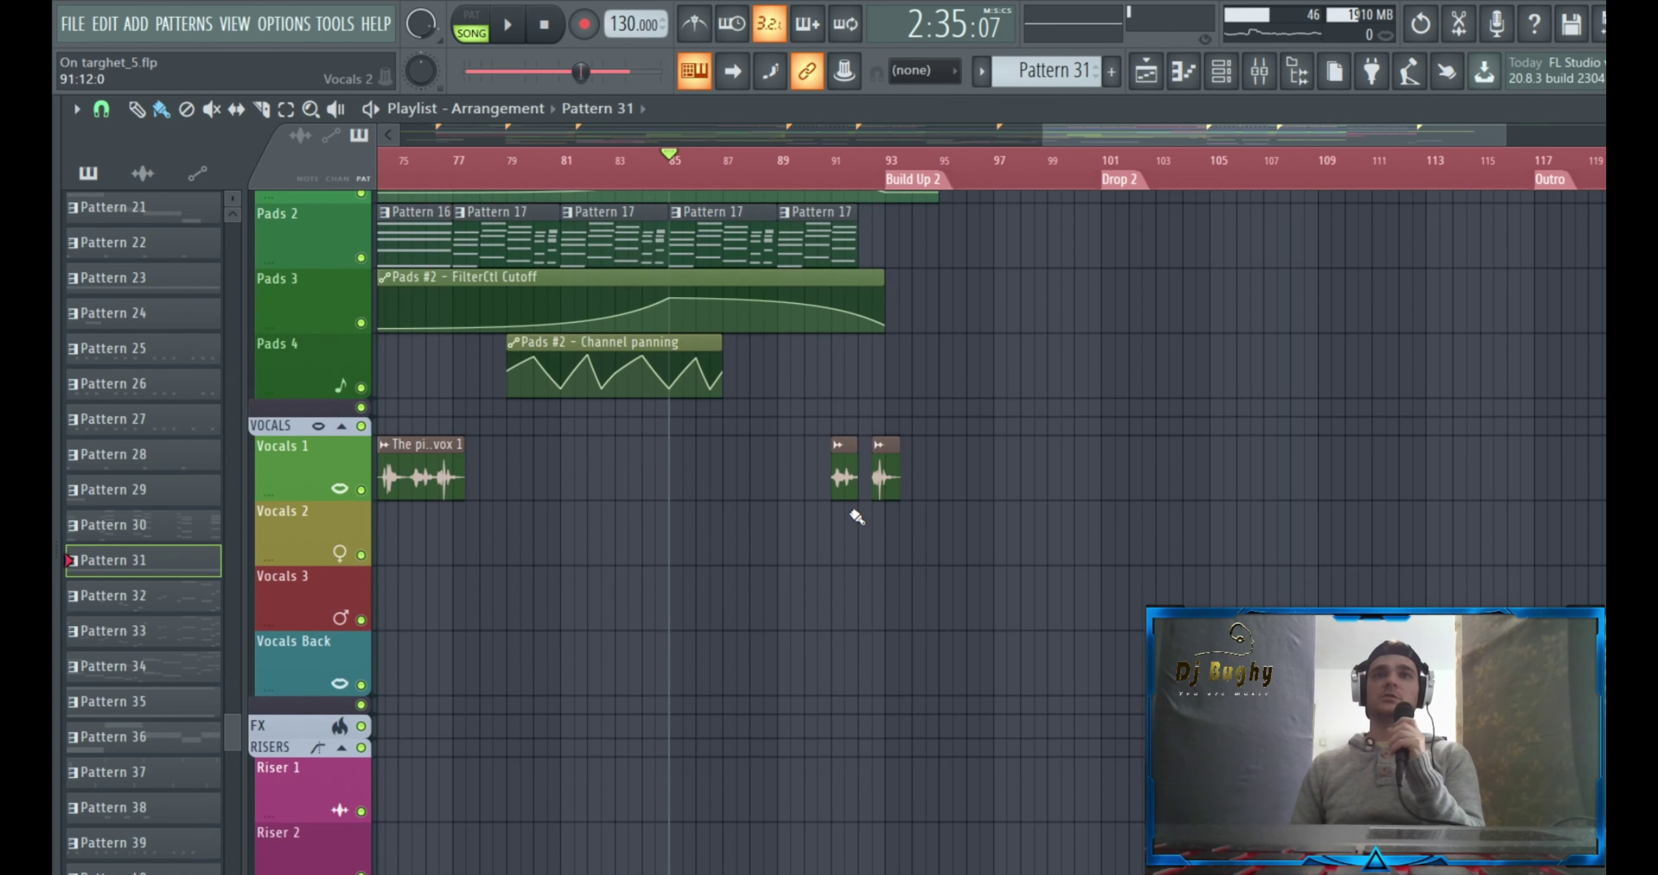
{"action": "double_click", "coordinate": [840, 476]}
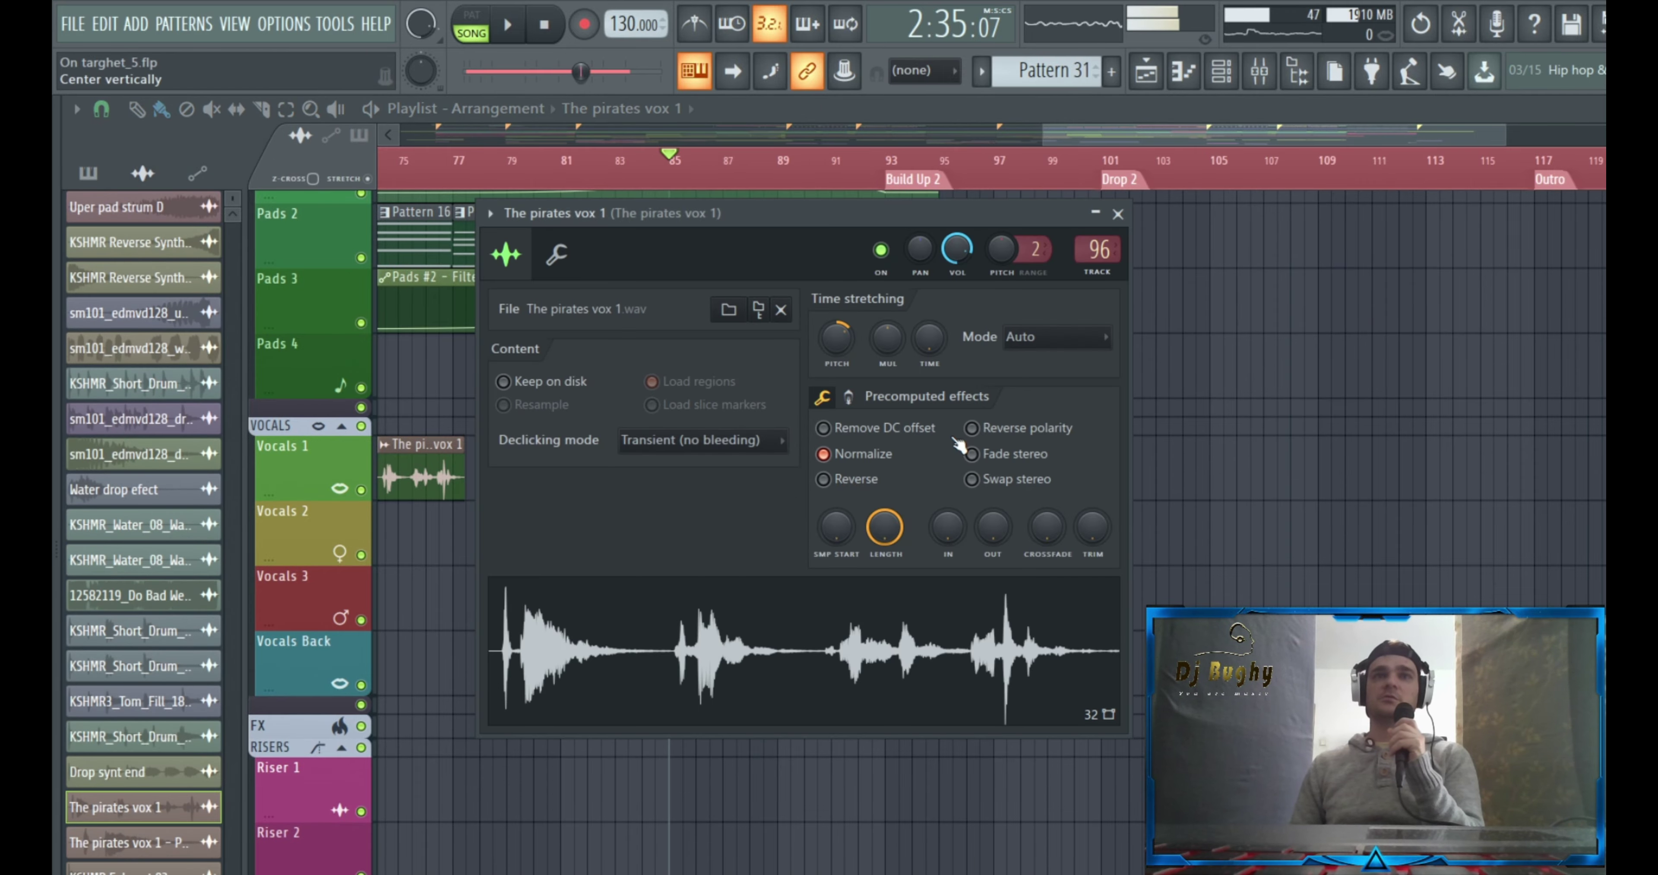
{"action": "left_click", "coordinate": [1118, 214]}
Examine the drum automation clips and the Love Philter cutoff dip on the Cymbals track just before Build Up 2
{"action": "scroll", "coordinate": [896, 566], "scroll_direction": "up", "scroll_amount": 11}
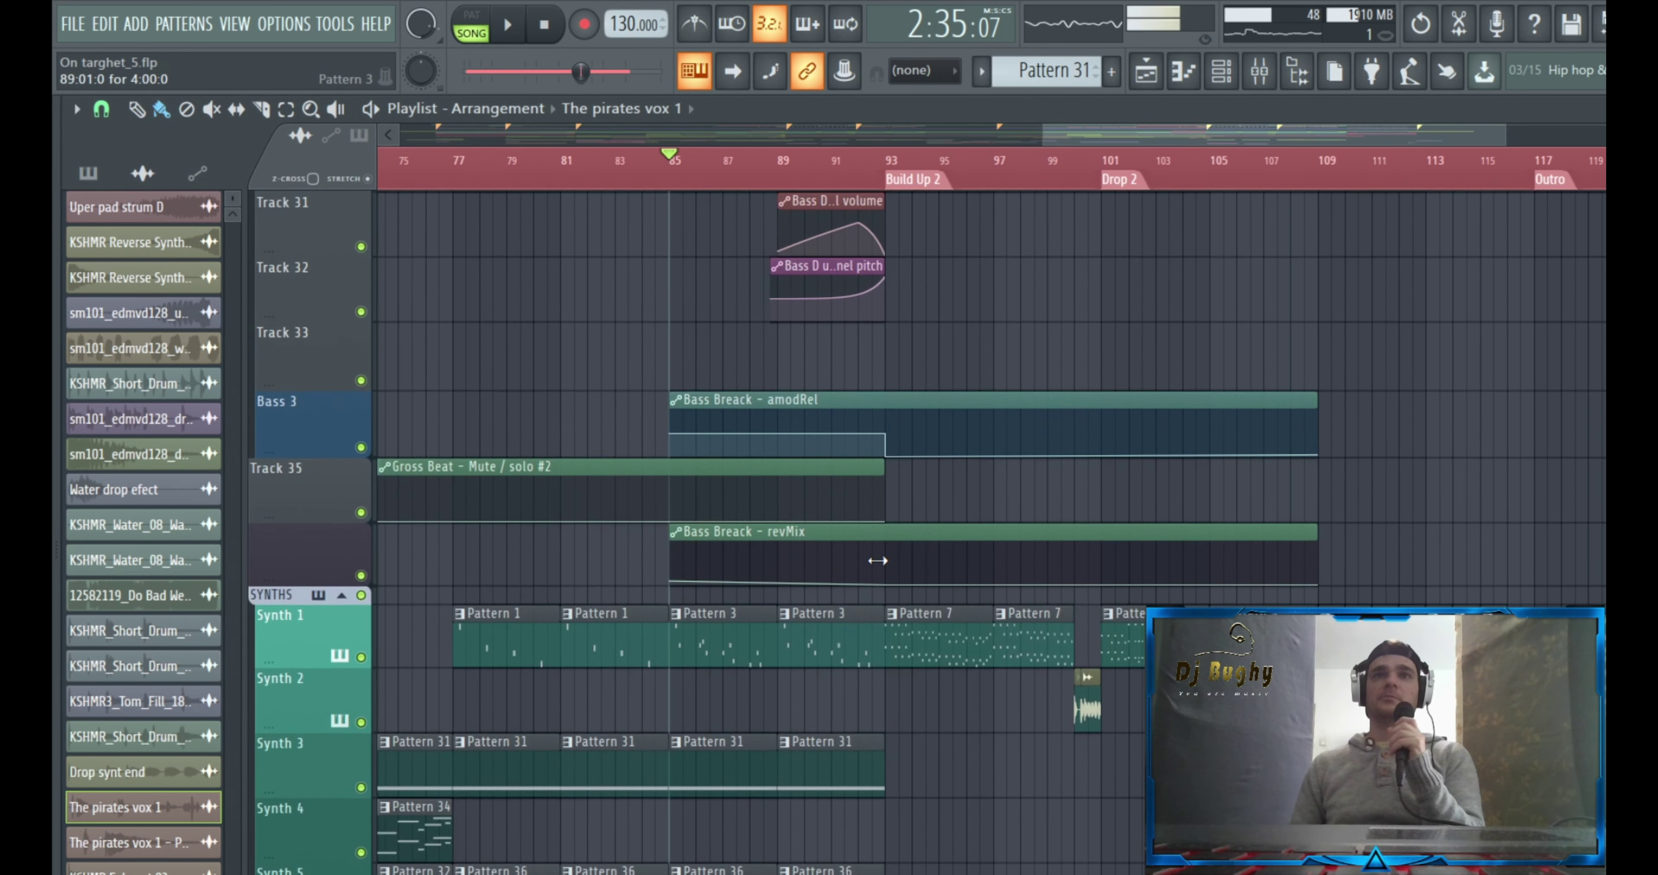
{"action": "scroll", "coordinate": [878, 561], "scroll_direction": "up", "scroll_amount": 15}
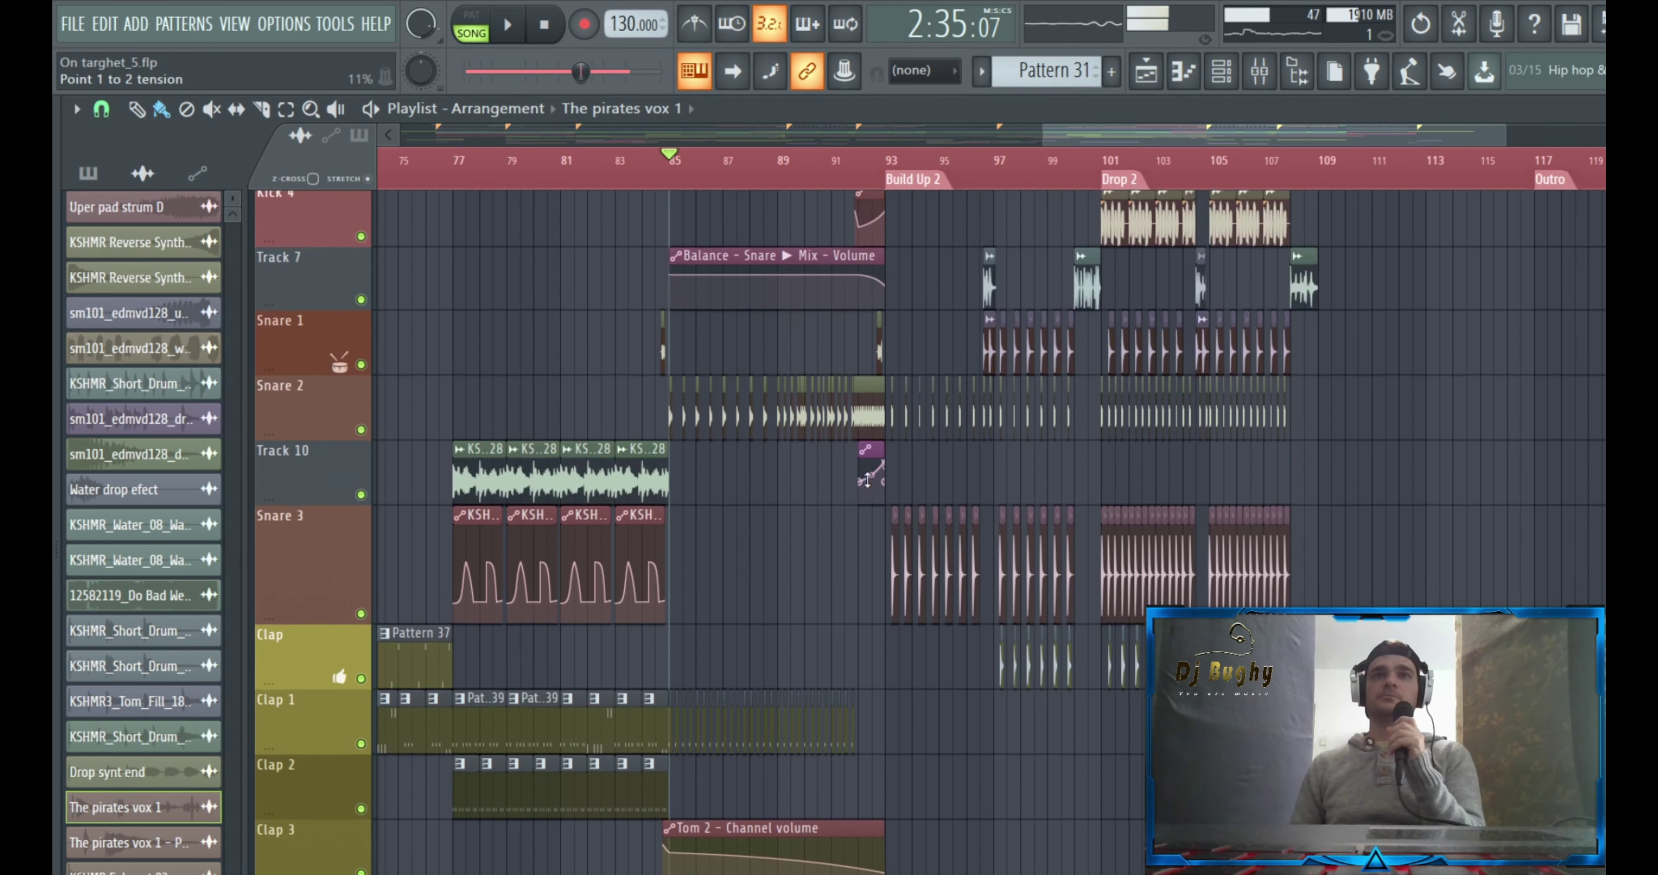
{"action": "scroll", "coordinate": [867, 480], "scroll_direction": "down", "scroll_amount": 8}
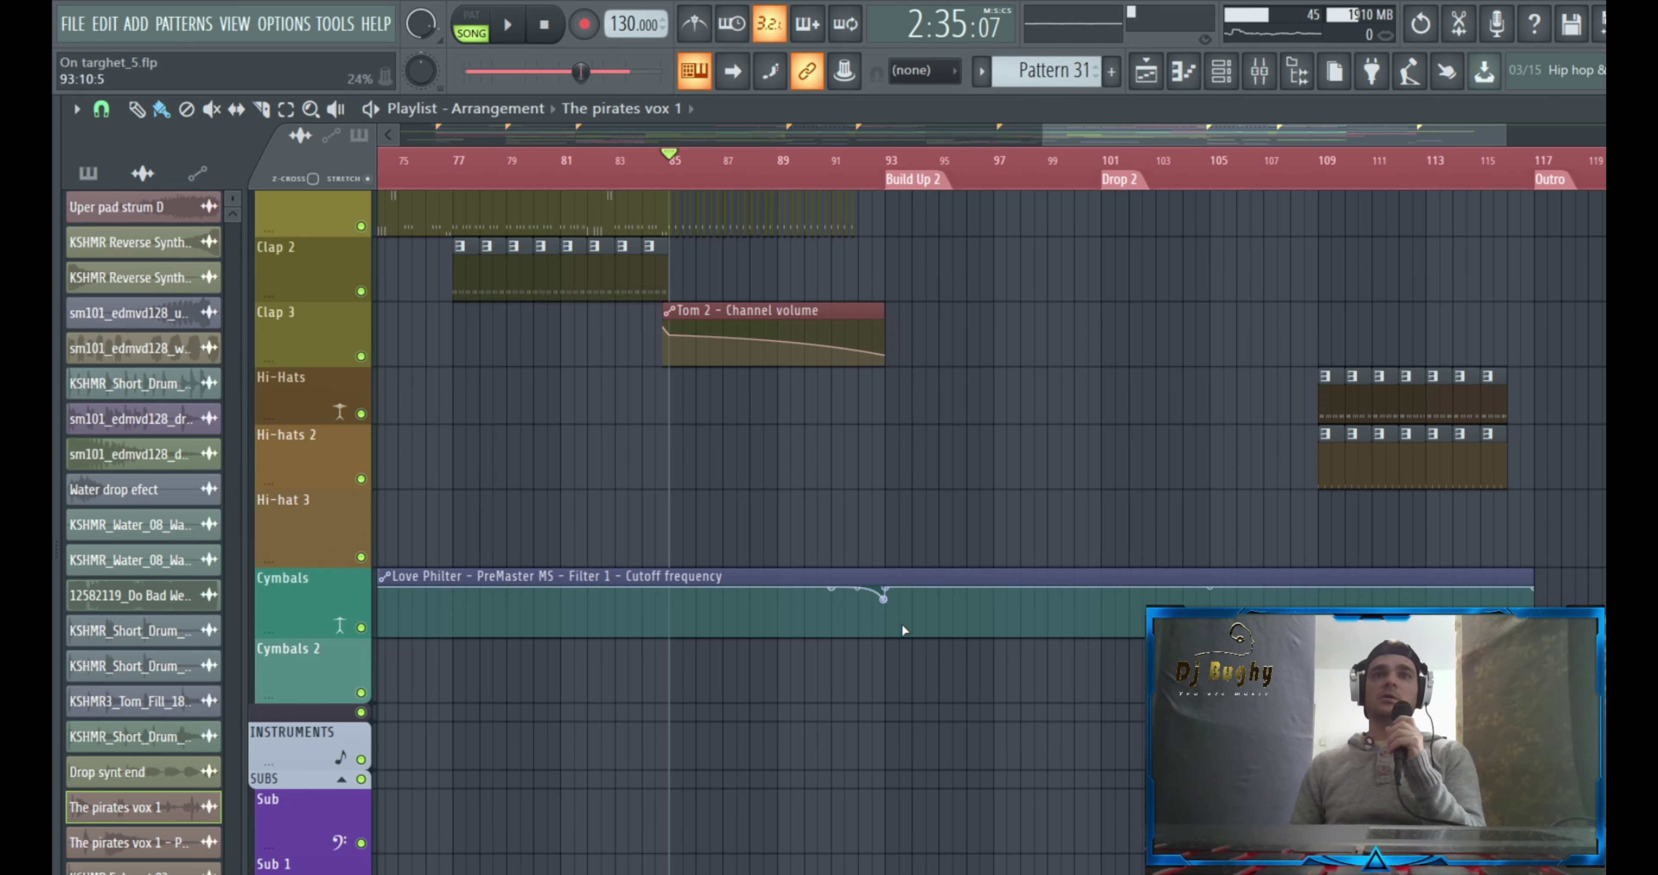
{"action": "scroll", "coordinate": [901, 553], "scroll_direction": "up", "scroll_amount": 9}
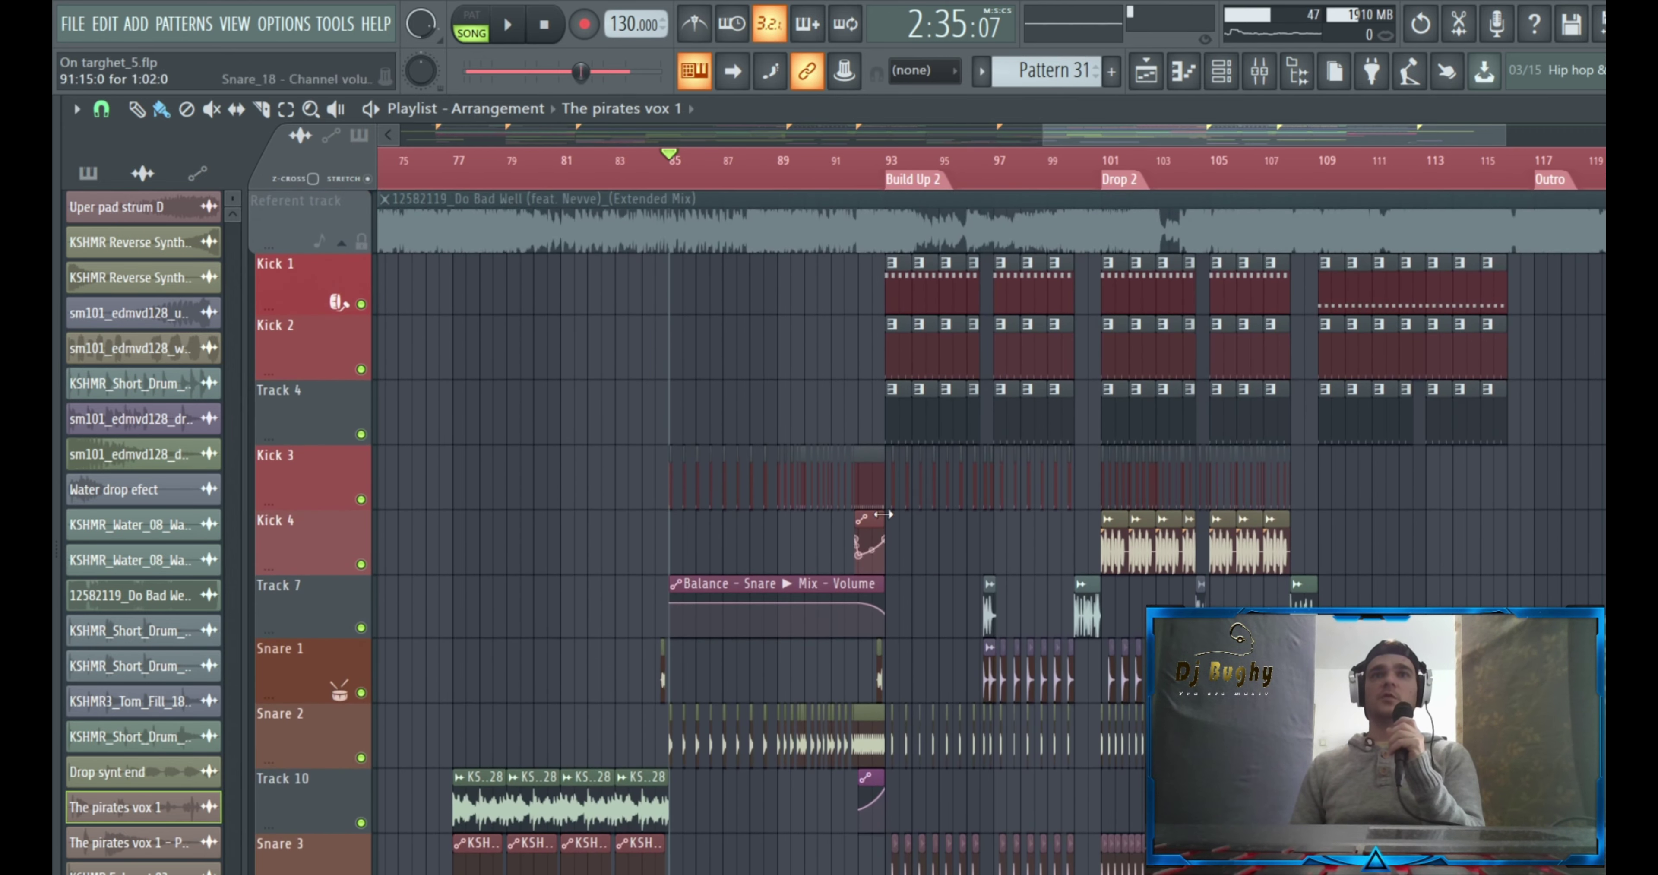
{"action": "scroll", "coordinate": [888, 500], "scroll_direction": "up", "scroll_amount": 4}
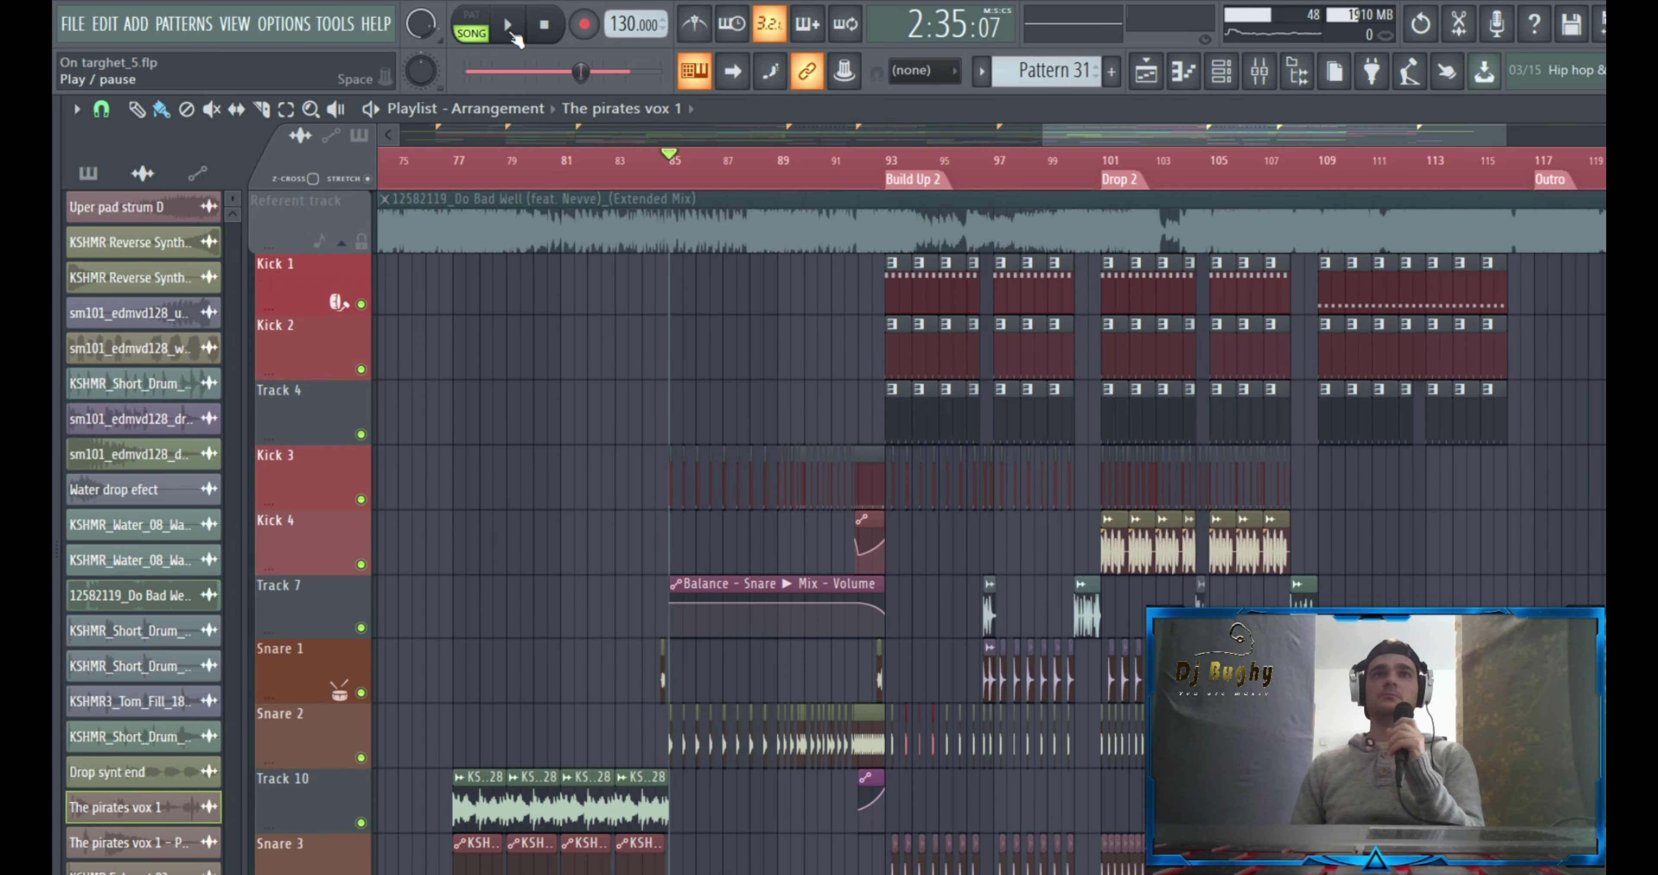
Play the arrangement from bar 85 through Build Up 2 and Drop 2 past bar 109, viewing the drum tracks, and stop playback
{"action": "left_click", "coordinate": [508, 26]}
{"action": "mouse_move", "coordinate": [1144, 142]}
{"action": "left_mouse_down"}
{"action": "mouse_move", "coordinate": [1061, 134]}
{"action": "mouse_move", "coordinate": [1153, 136]}
{"action": "left_mouse_up"}
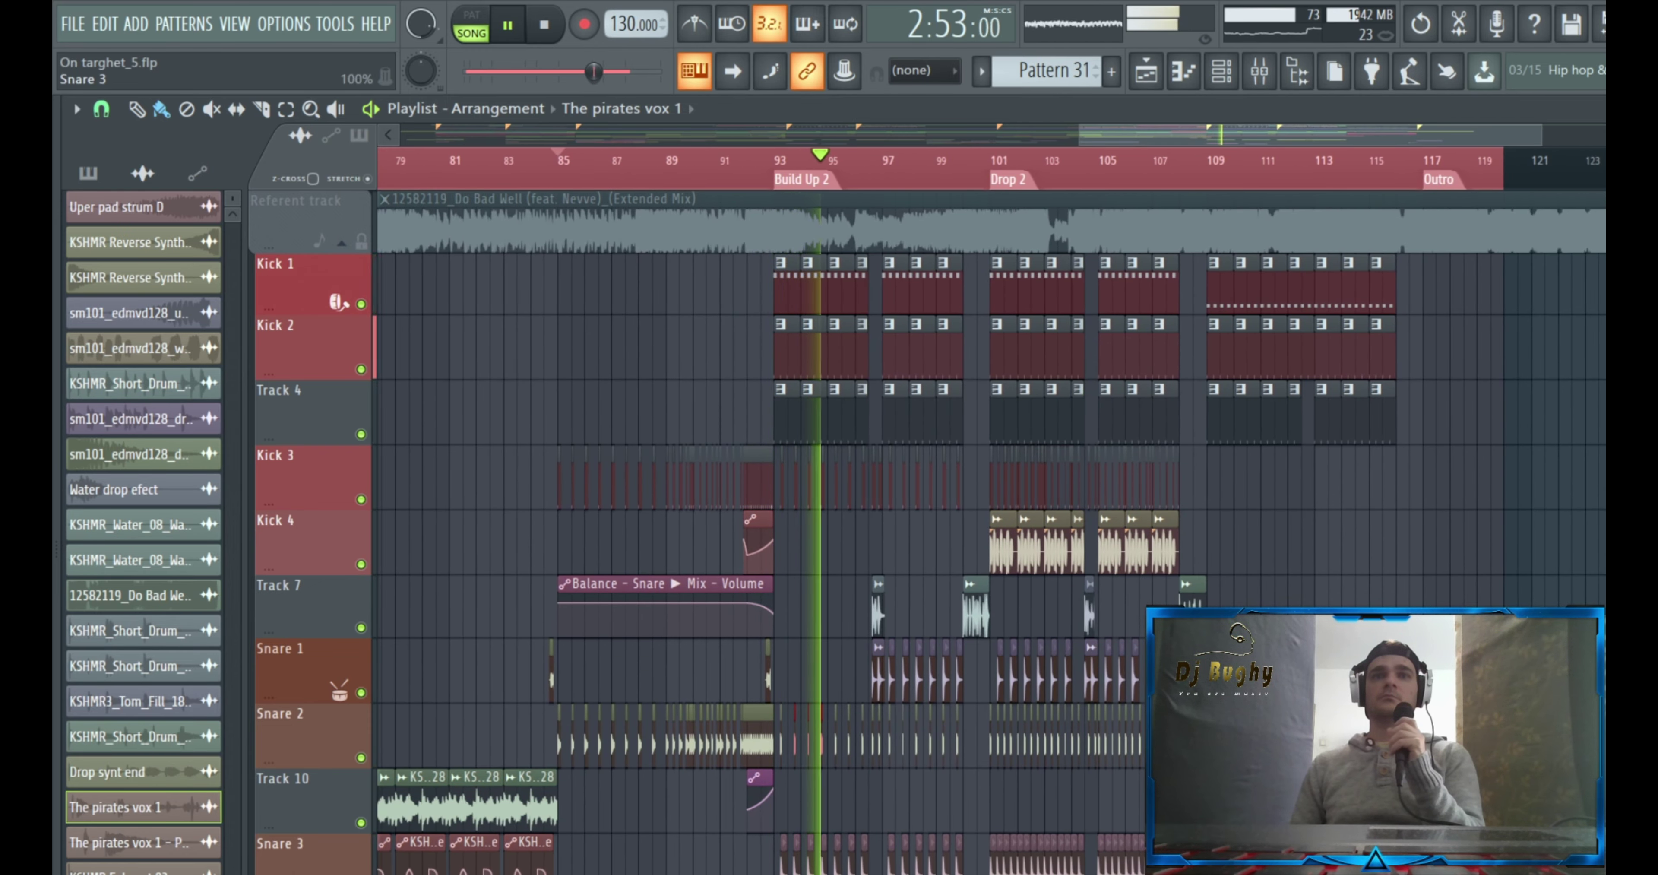
{"action": "scroll", "coordinate": [1351, 499], "scroll_direction": "down", "scroll_amount": 10}
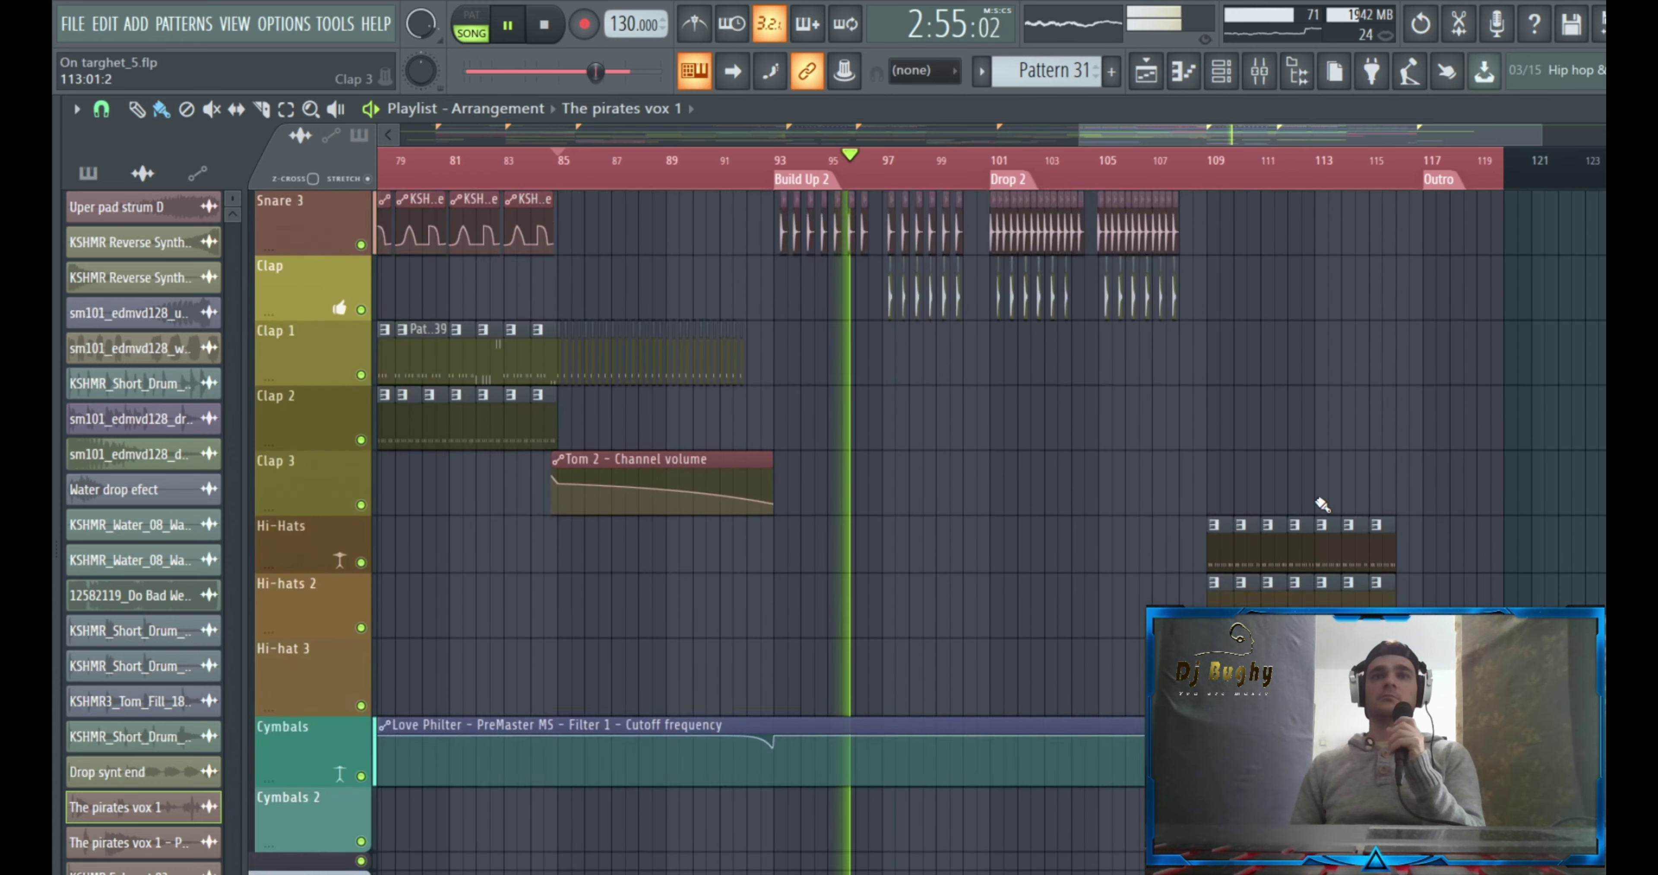
{"action": "scroll", "coordinate": [1229, 528], "scroll_direction": "up", "scroll_amount": 6}
{"action": "scroll", "coordinate": [1251, 553], "scroll_direction": "up", "scroll_amount": 5}
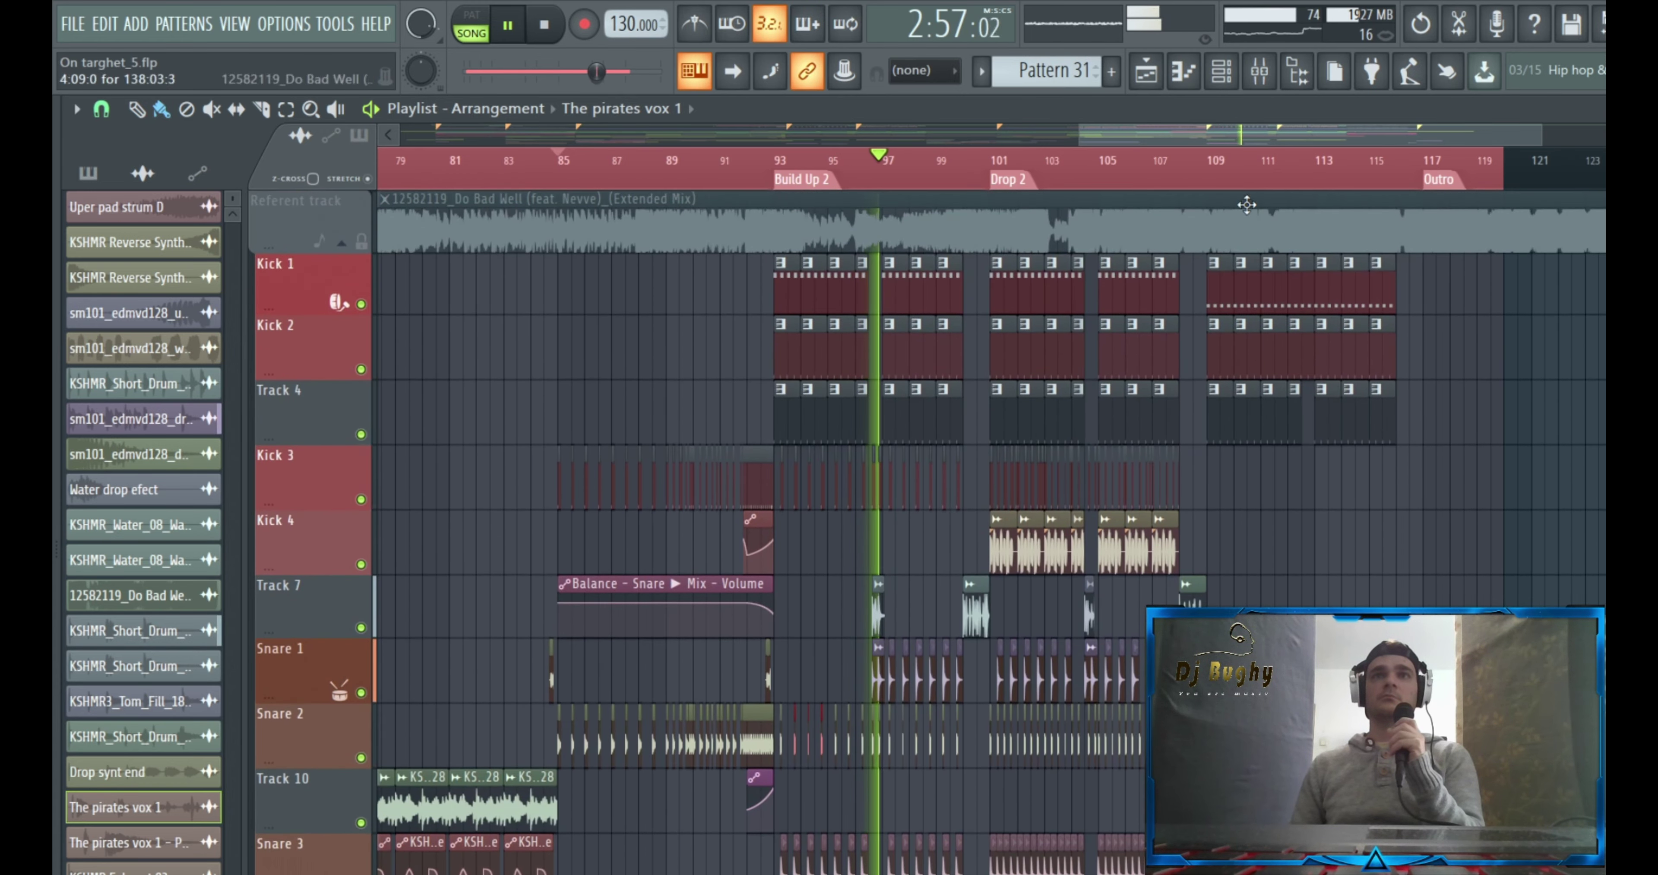
{"action": "left_click_drag", "start_coordinate": [1169, 135], "coordinate": [1250, 137]}
{"action": "scroll", "coordinate": [1199, 389], "scroll_direction": "down", "scroll_amount": 5}
{"action": "scroll", "coordinate": [1236, 382], "scroll_direction": "down", "scroll_amount": 10}
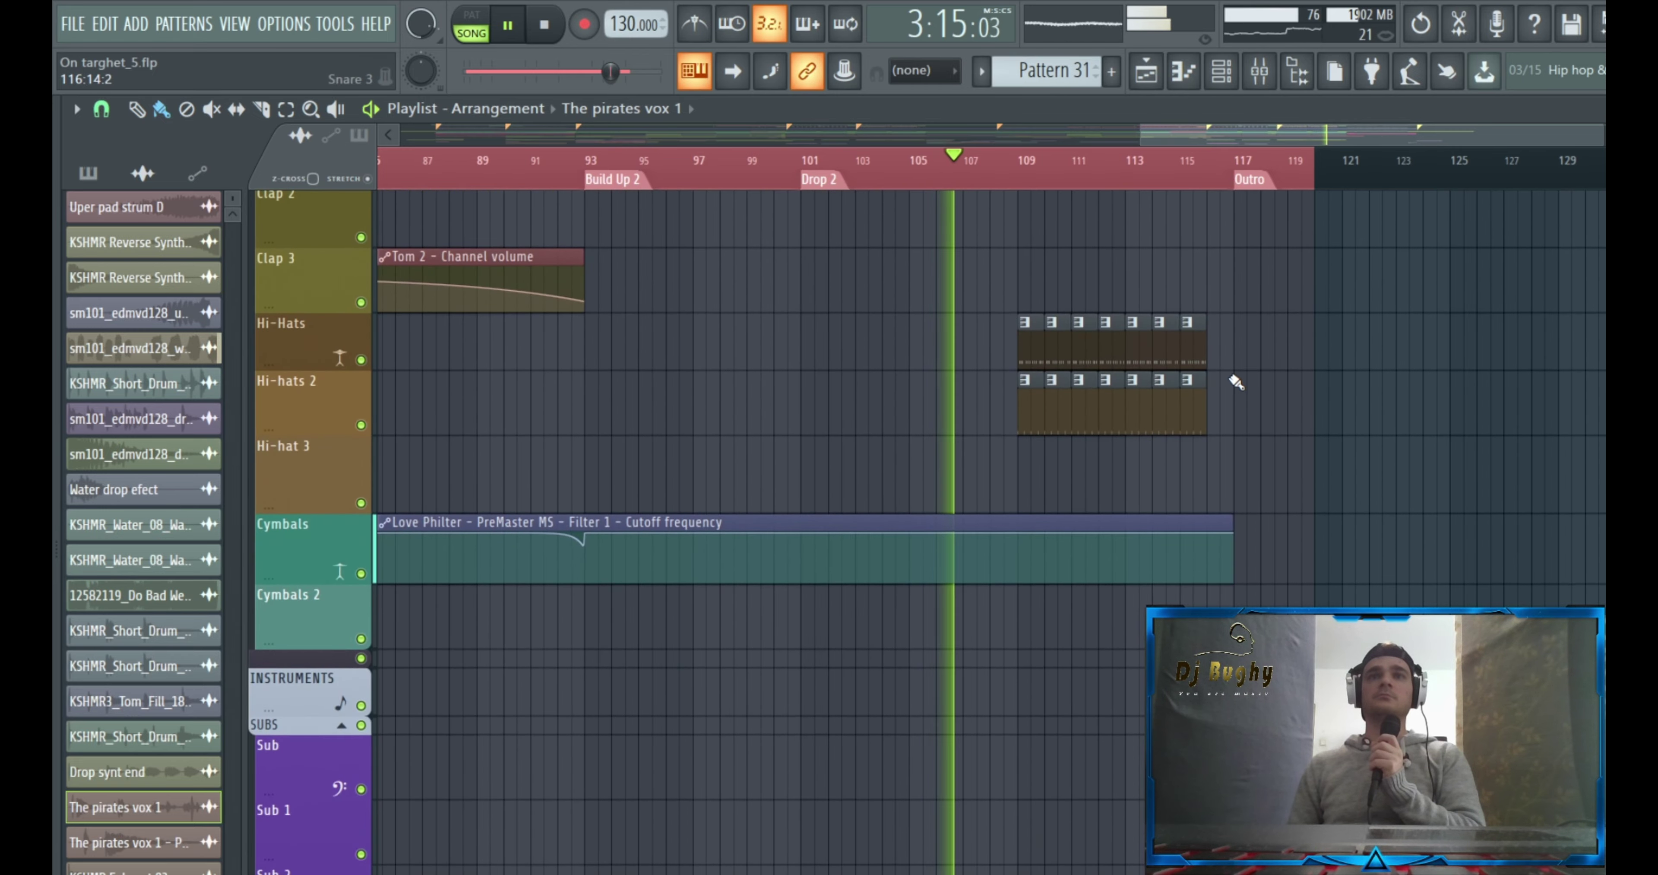
{"action": "scroll", "coordinate": [1234, 376], "scroll_direction": "up", "scroll_amount": 15}
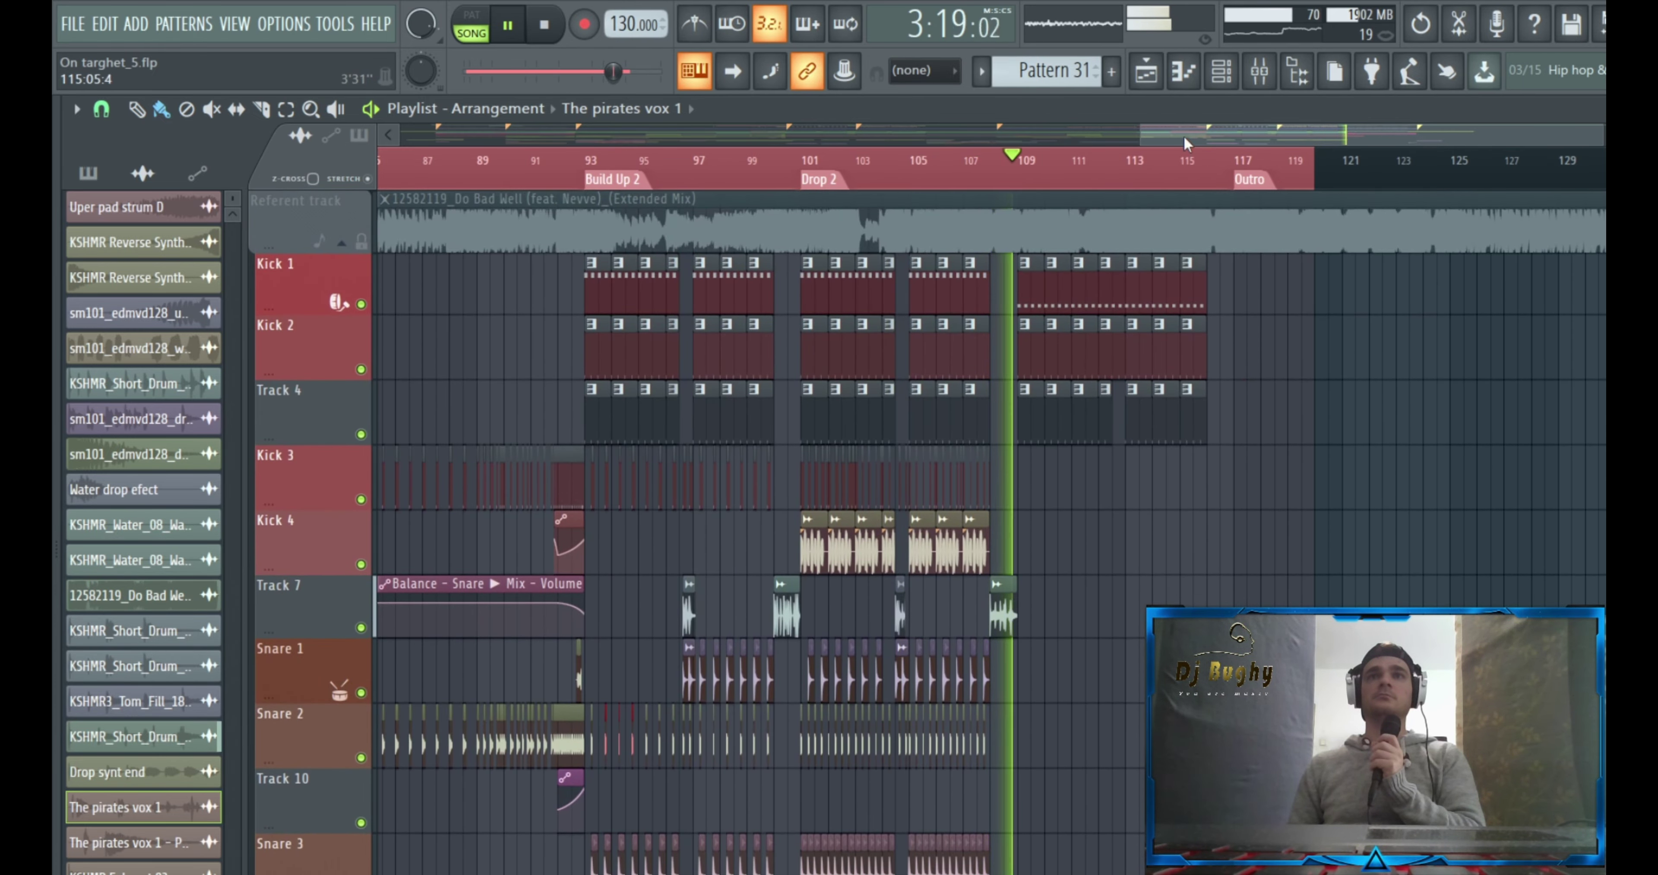
{"action": "left_click_drag", "start_coordinate": [1183, 135], "coordinate": [1220, 140]}
{"action": "scroll", "coordinate": [1140, 444], "scroll_direction": "down", "scroll_amount": 15}
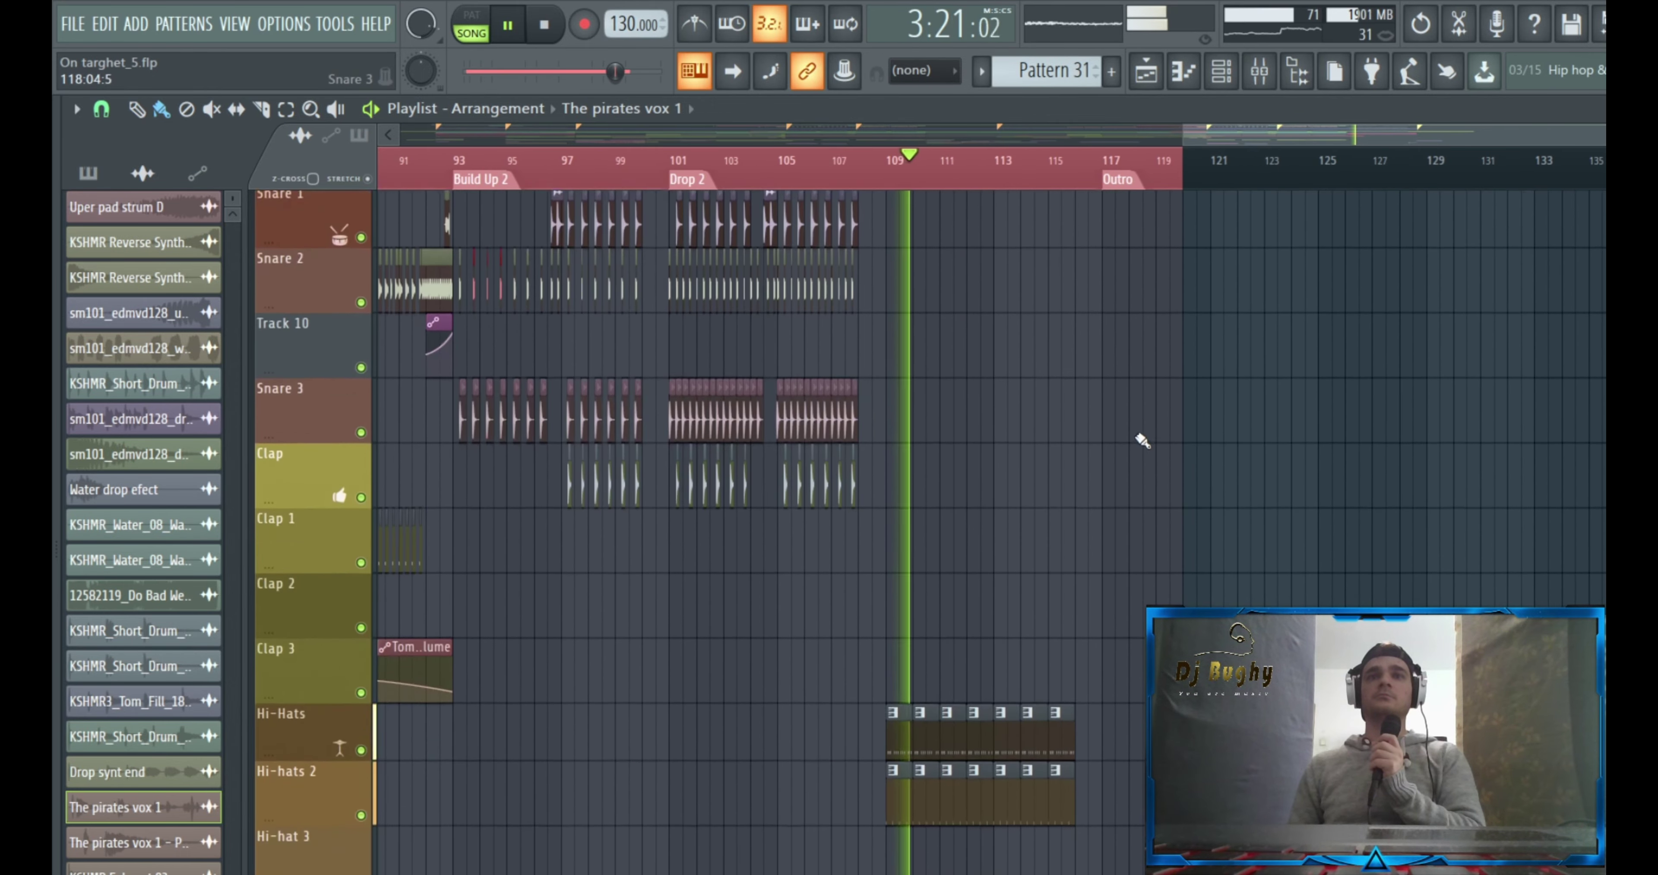
{"action": "left_click", "coordinate": [547, 32]}
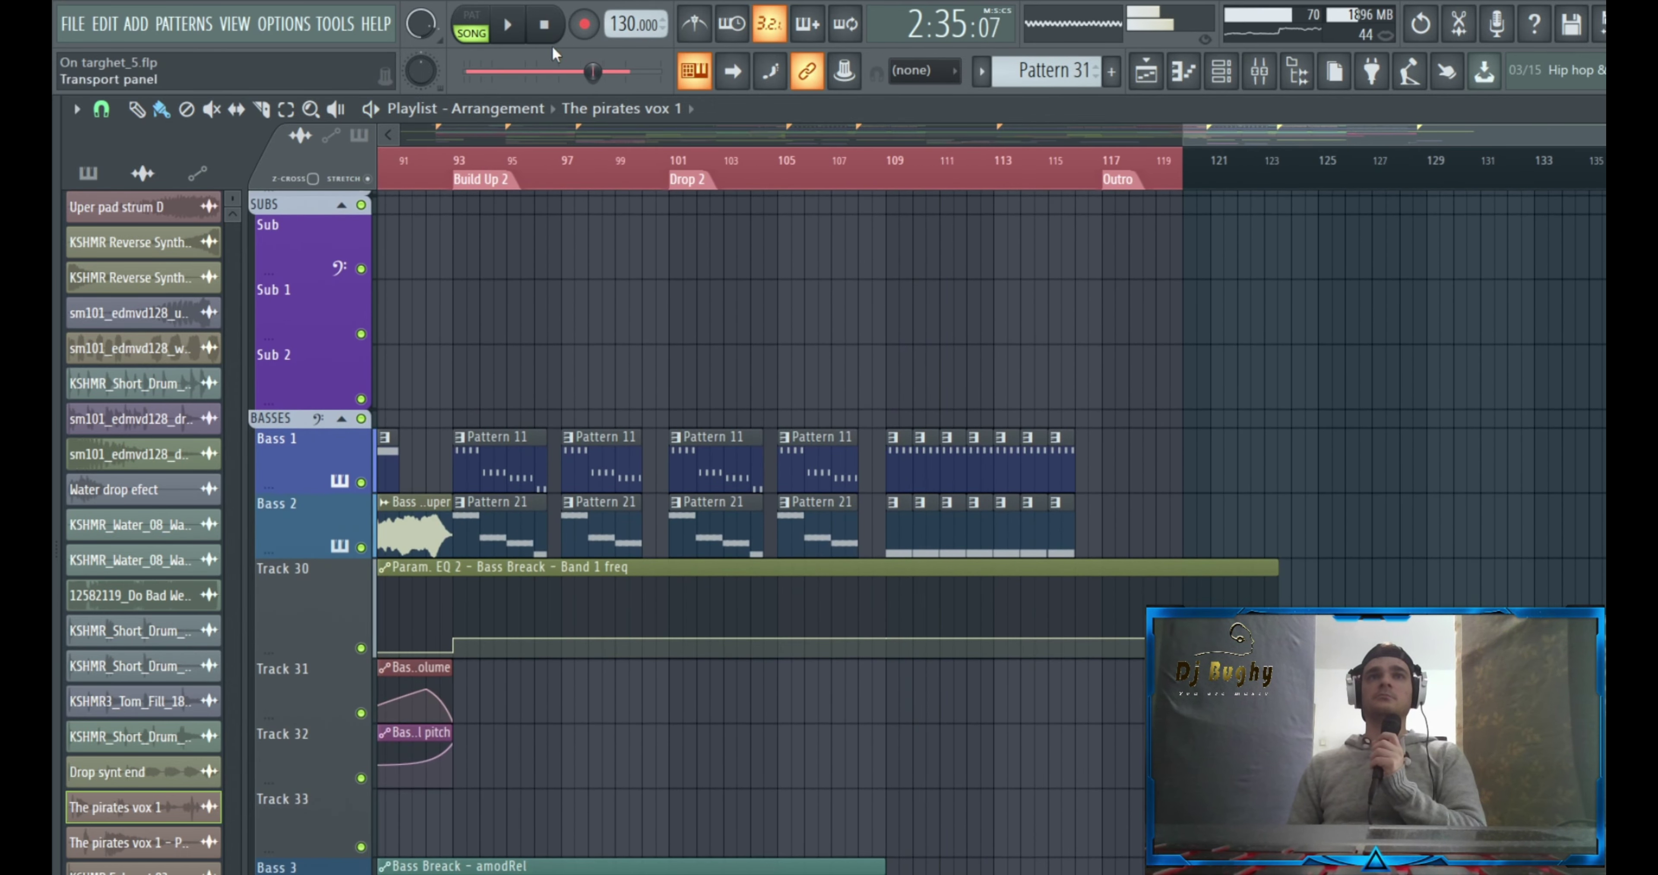
Move the playhead to bar 109 and examine the kick, snare, clap and hi-hat tracks between Drop 2 and the Outro
{"action": "scroll", "coordinate": [1159, 548], "scroll_direction": "up", "scroll_amount": 15}
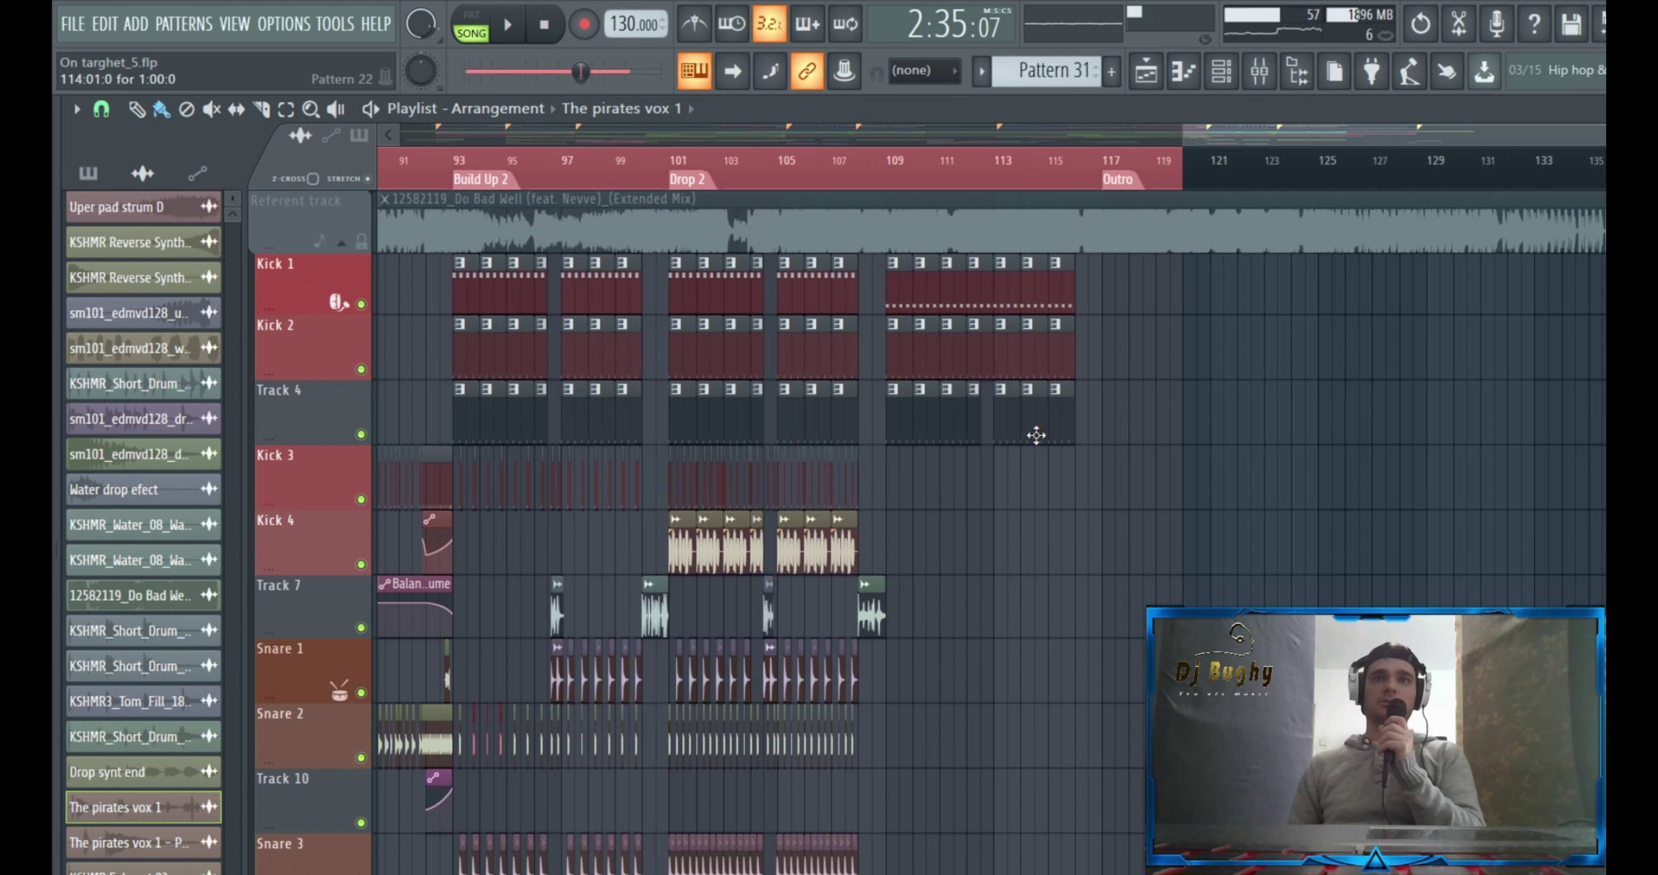
{"action": "left_click", "coordinate": [889, 187]}
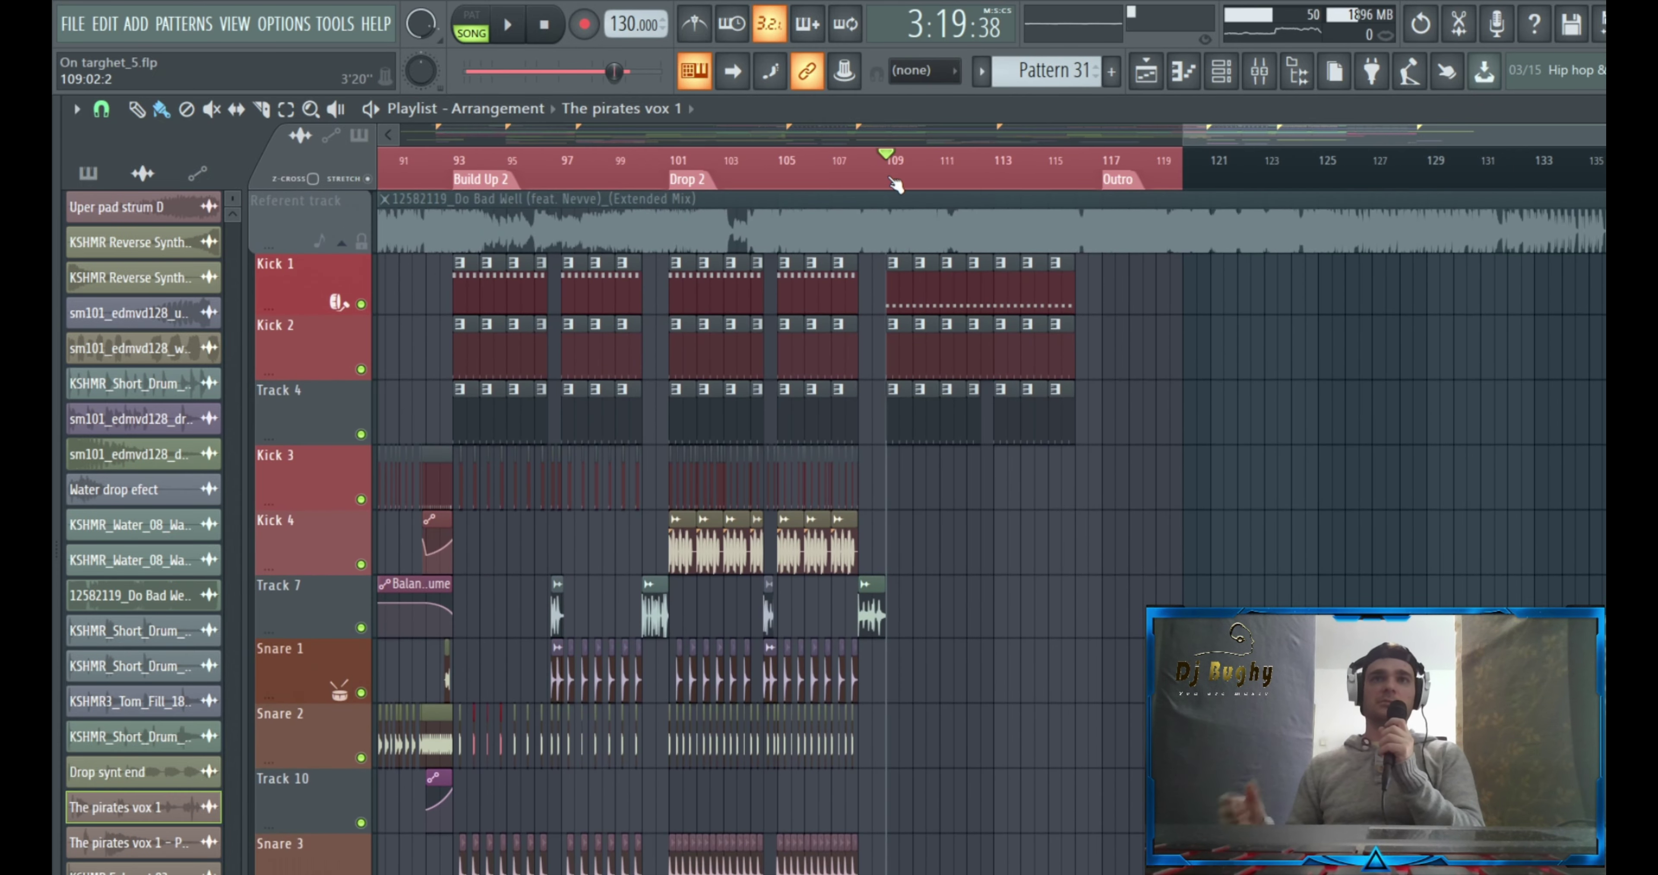
{"action": "scroll", "coordinate": [1053, 547], "scroll_direction": "down", "scroll_amount": 15}
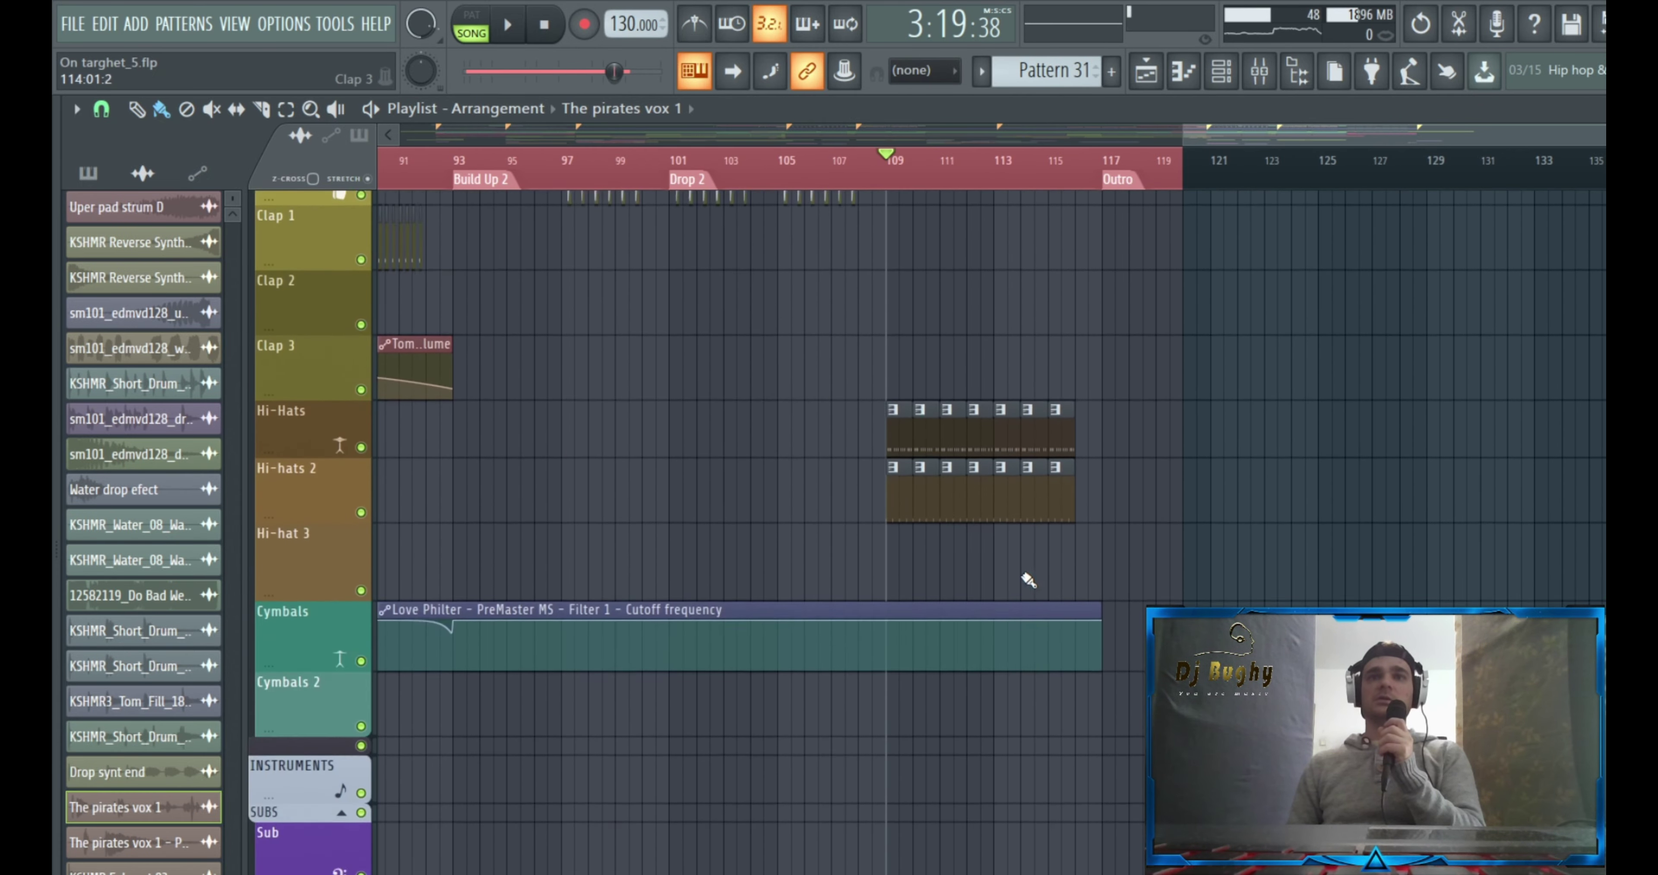
{"action": "scroll", "coordinate": [1012, 574], "scroll_direction": "up", "scroll_amount": 12}
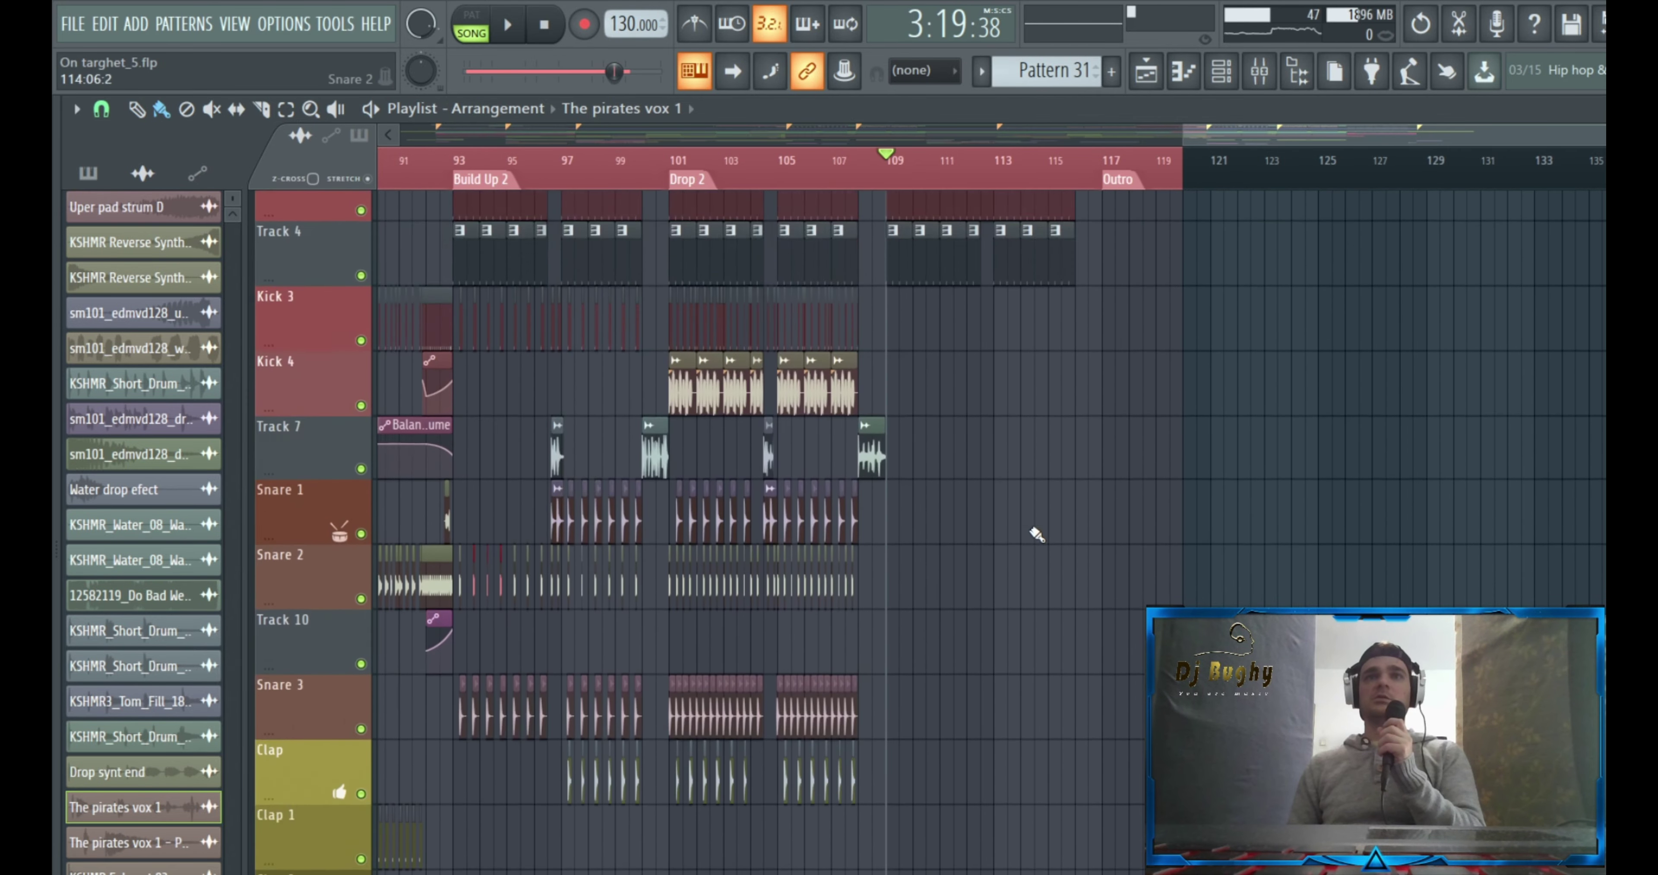
{"action": "scroll", "coordinate": [1030, 518], "scroll_direction": "down", "scroll_amount": 8}
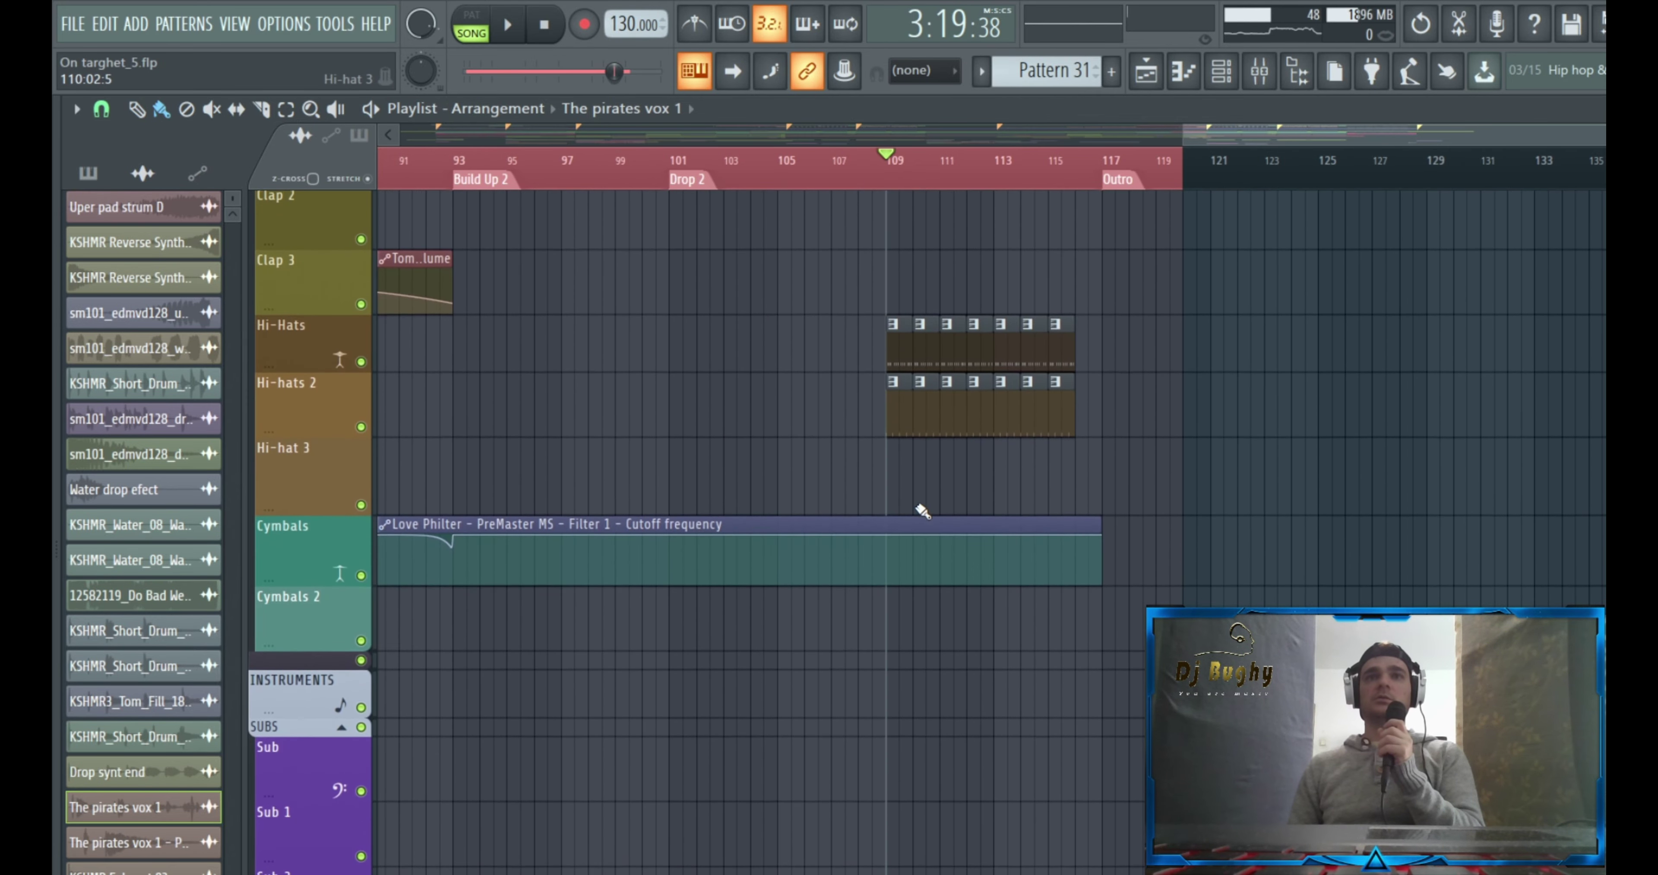
Inspect Pattern 2's Lead nice notes on Synth 1 in the piano roll and close it
{"action": "scroll", "coordinate": [991, 515], "scroll_direction": "down", "scroll_amount": 12}
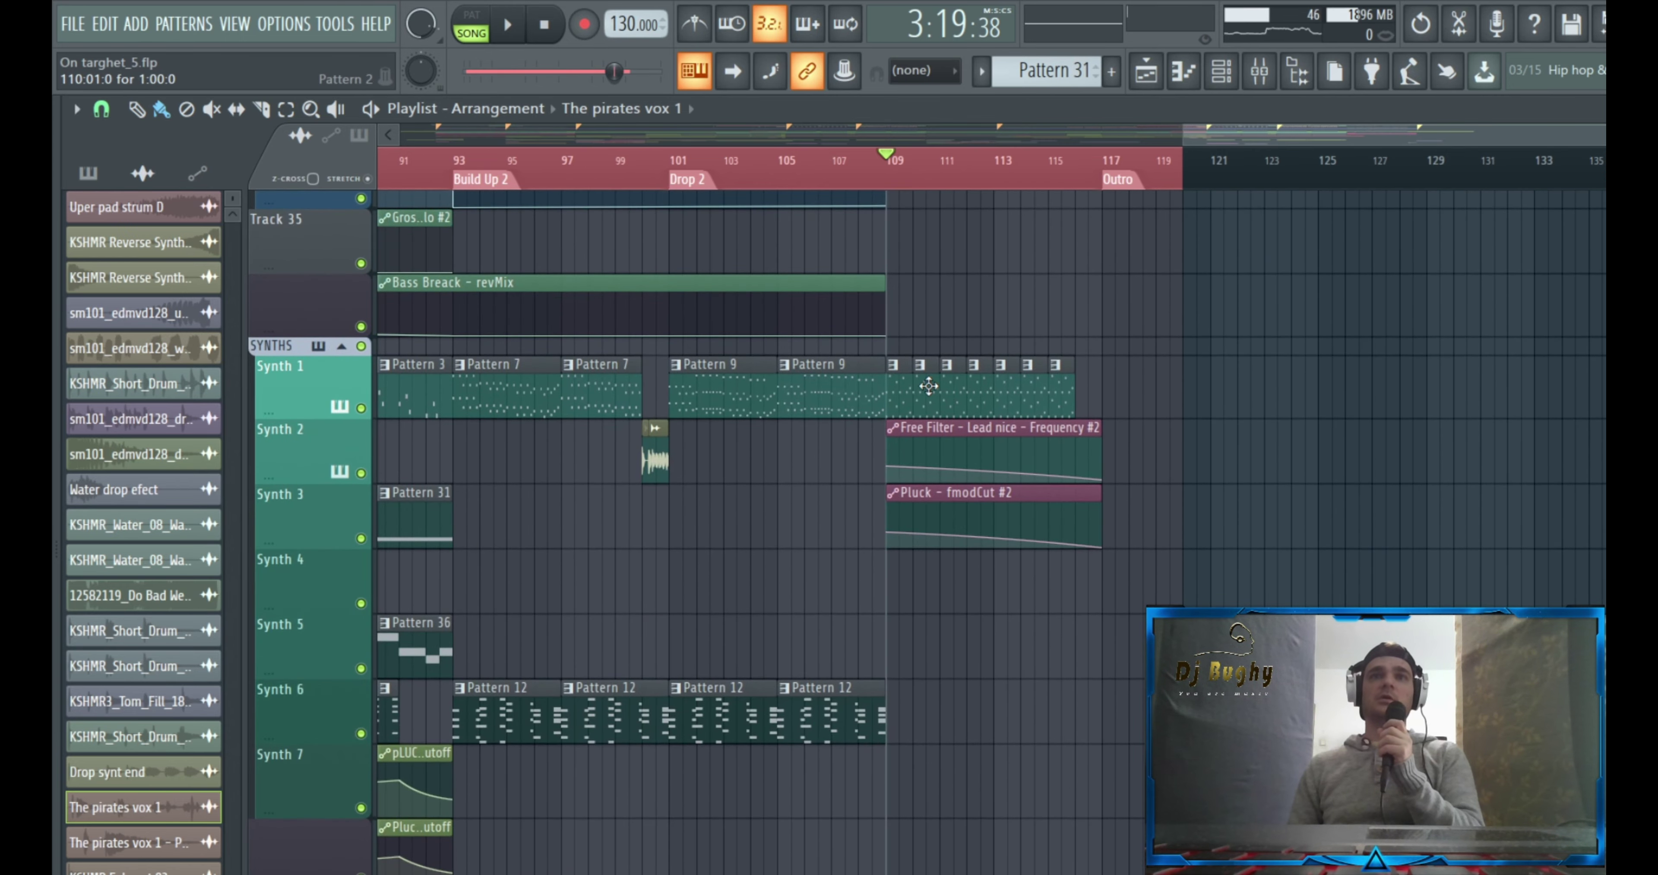
{"action": "double_click", "coordinate": [907, 402]}
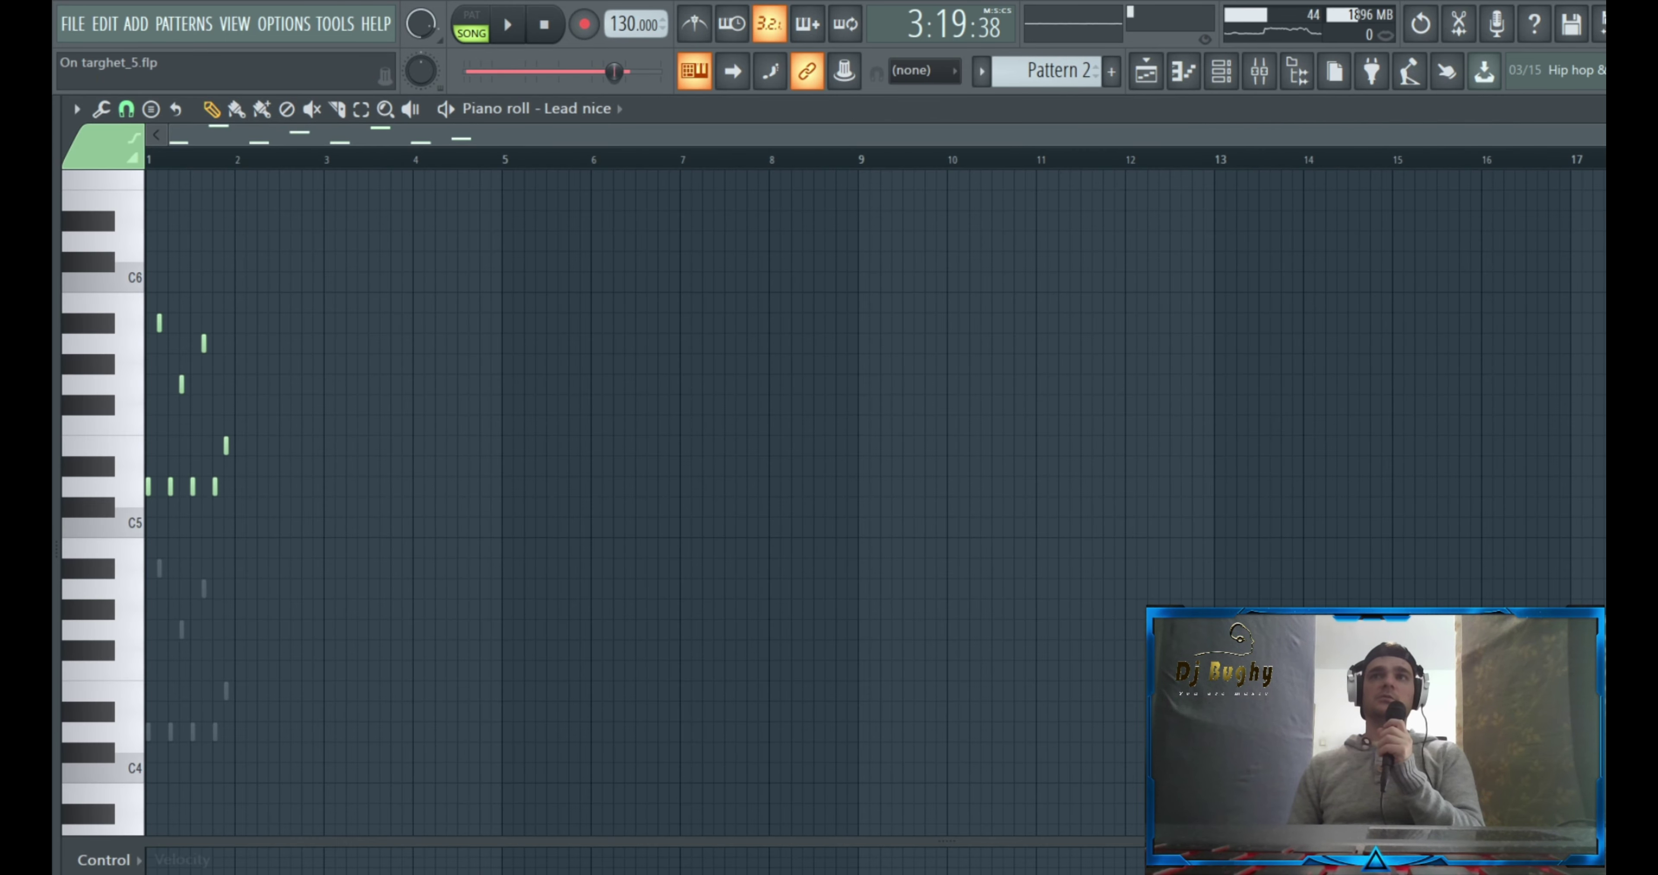
{"action": "key", "text": "Escape"}
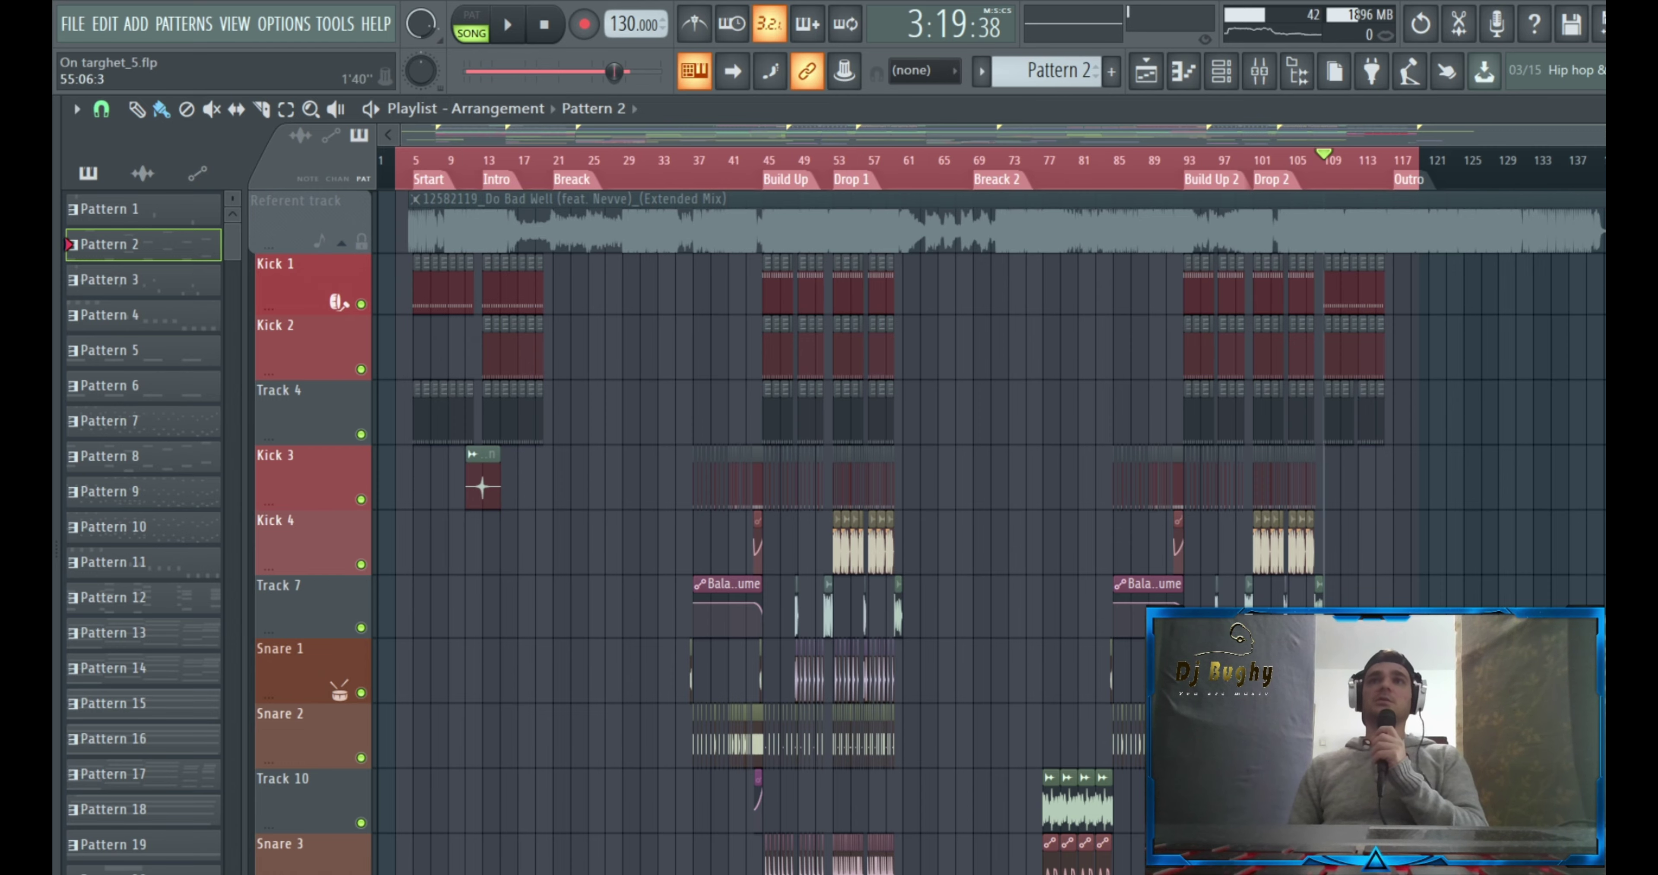
Fit the whole arrangement from Start to Outro in view, with the playhead at the beginning of the song selection
{"action": "mouse_move", "coordinate": [1657, 135]}
{"action": "left_mouse_down"}
{"action": "mouse_move", "coordinate": [1394, 135]}
{"action": "mouse_move", "coordinate": [1657, 135]}
{"action": "left_mouse_up"}
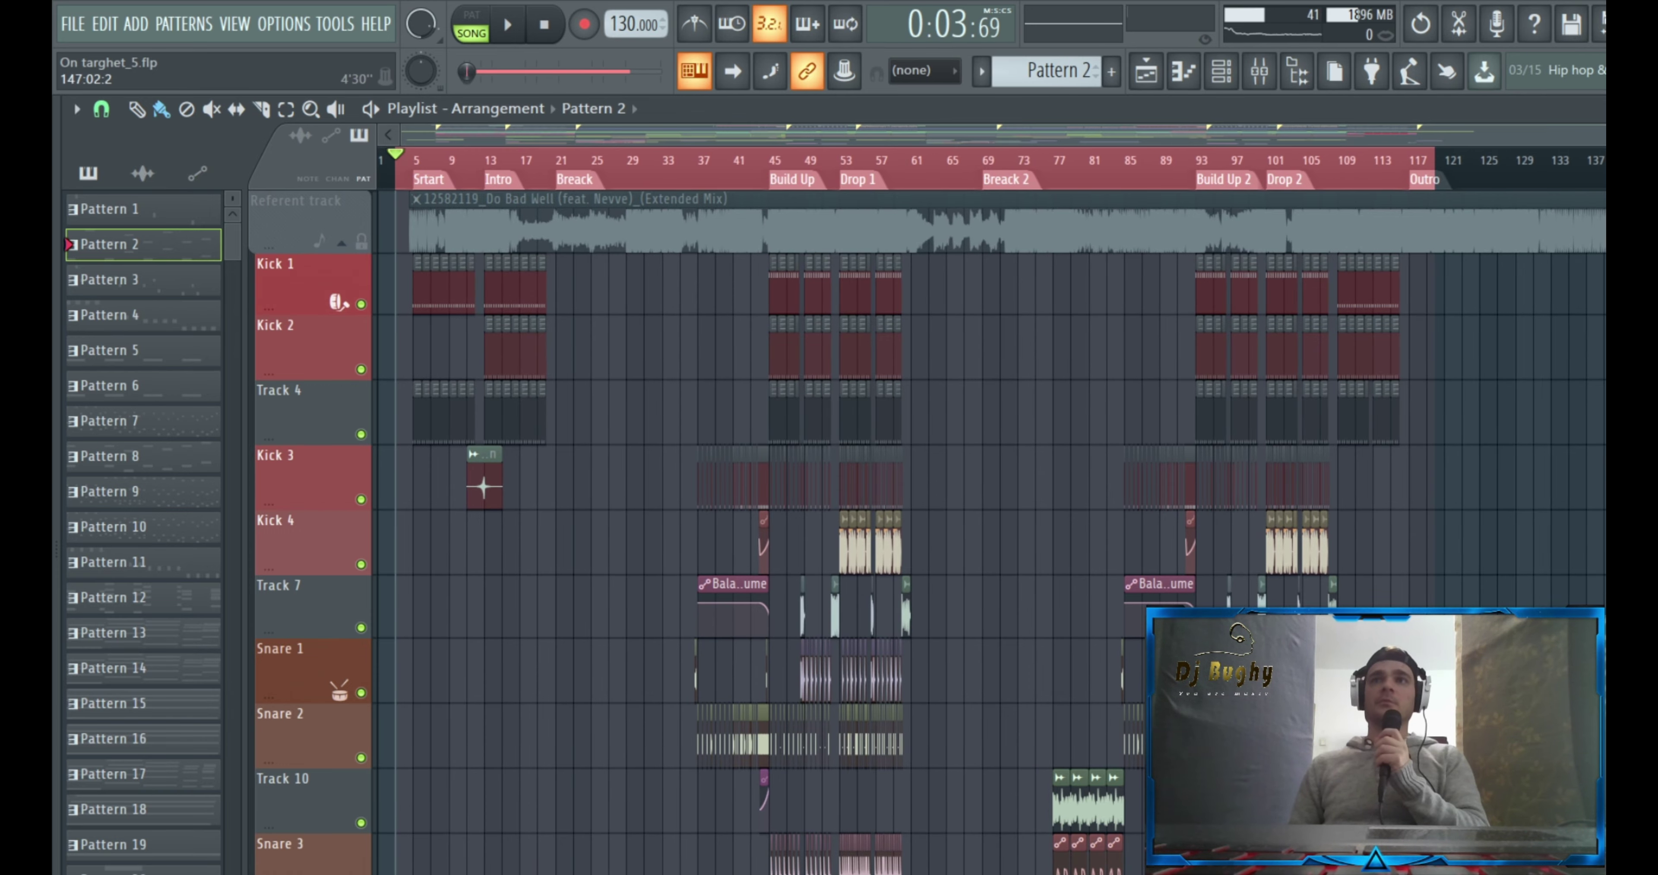
{"action": "mouse_move", "coordinate": [1636, 135]}
{"action": "left_mouse_down"}
{"action": "mouse_move", "coordinate": [1617, 135]}
{"action": "mouse_move", "coordinate": [1657, 135]}
{"action": "left_mouse_up"}
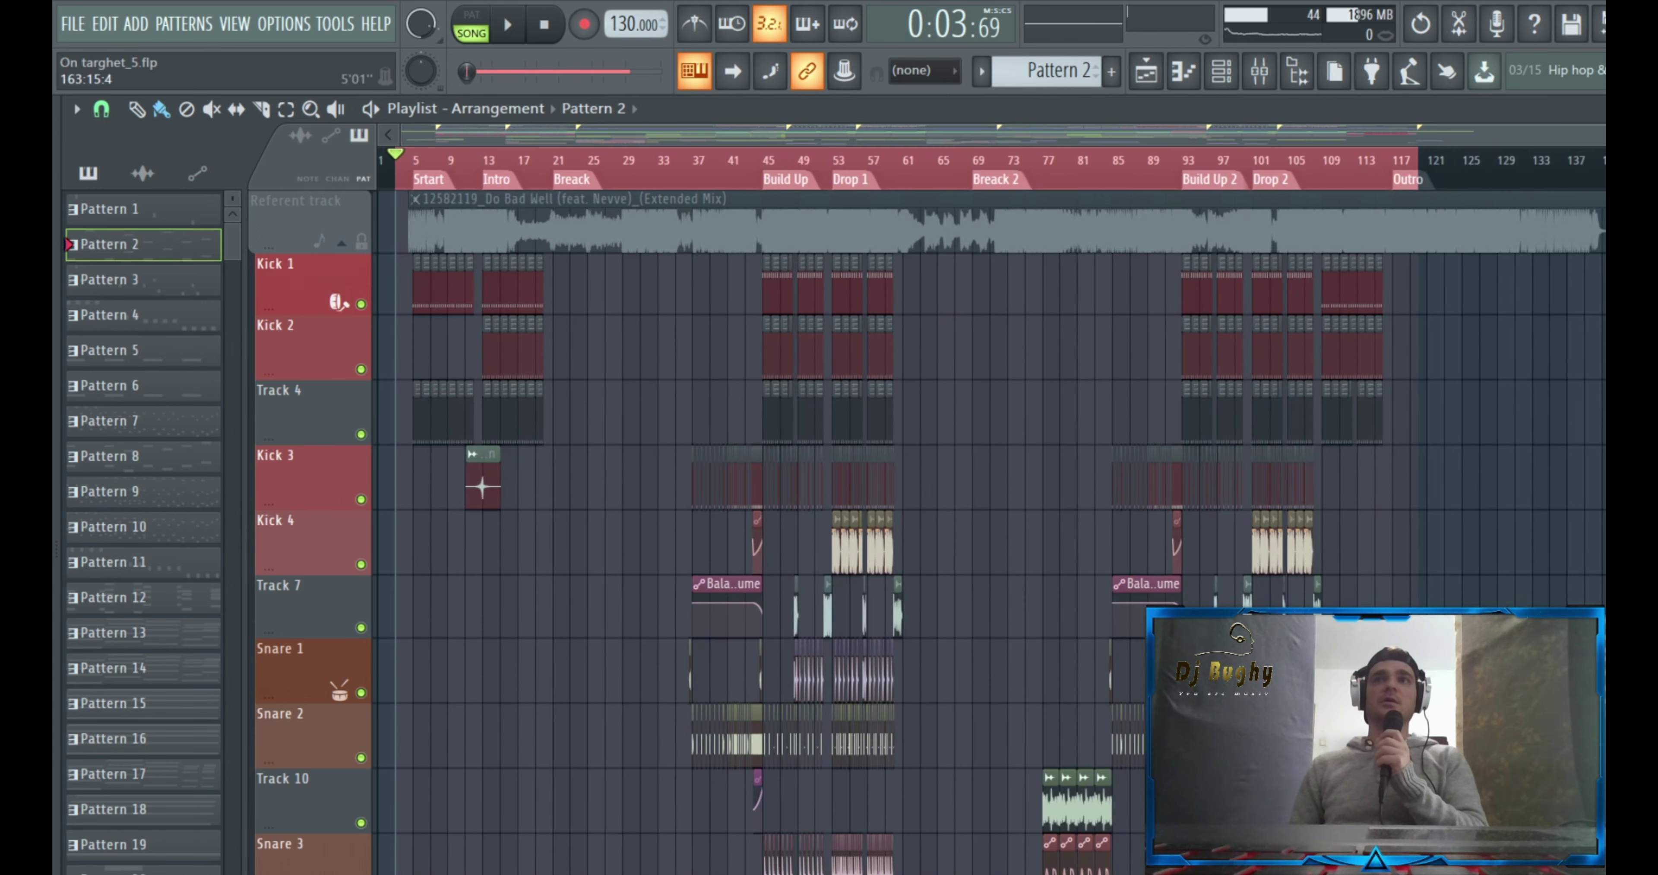
{"action": "mouse_move", "coordinate": [1653, 135]}
{"action": "left_mouse_down"}
{"action": "mouse_move", "coordinate": [1632, 135]}
{"action": "mouse_move", "coordinate": [1657, 136]}
{"action": "left_mouse_up"}
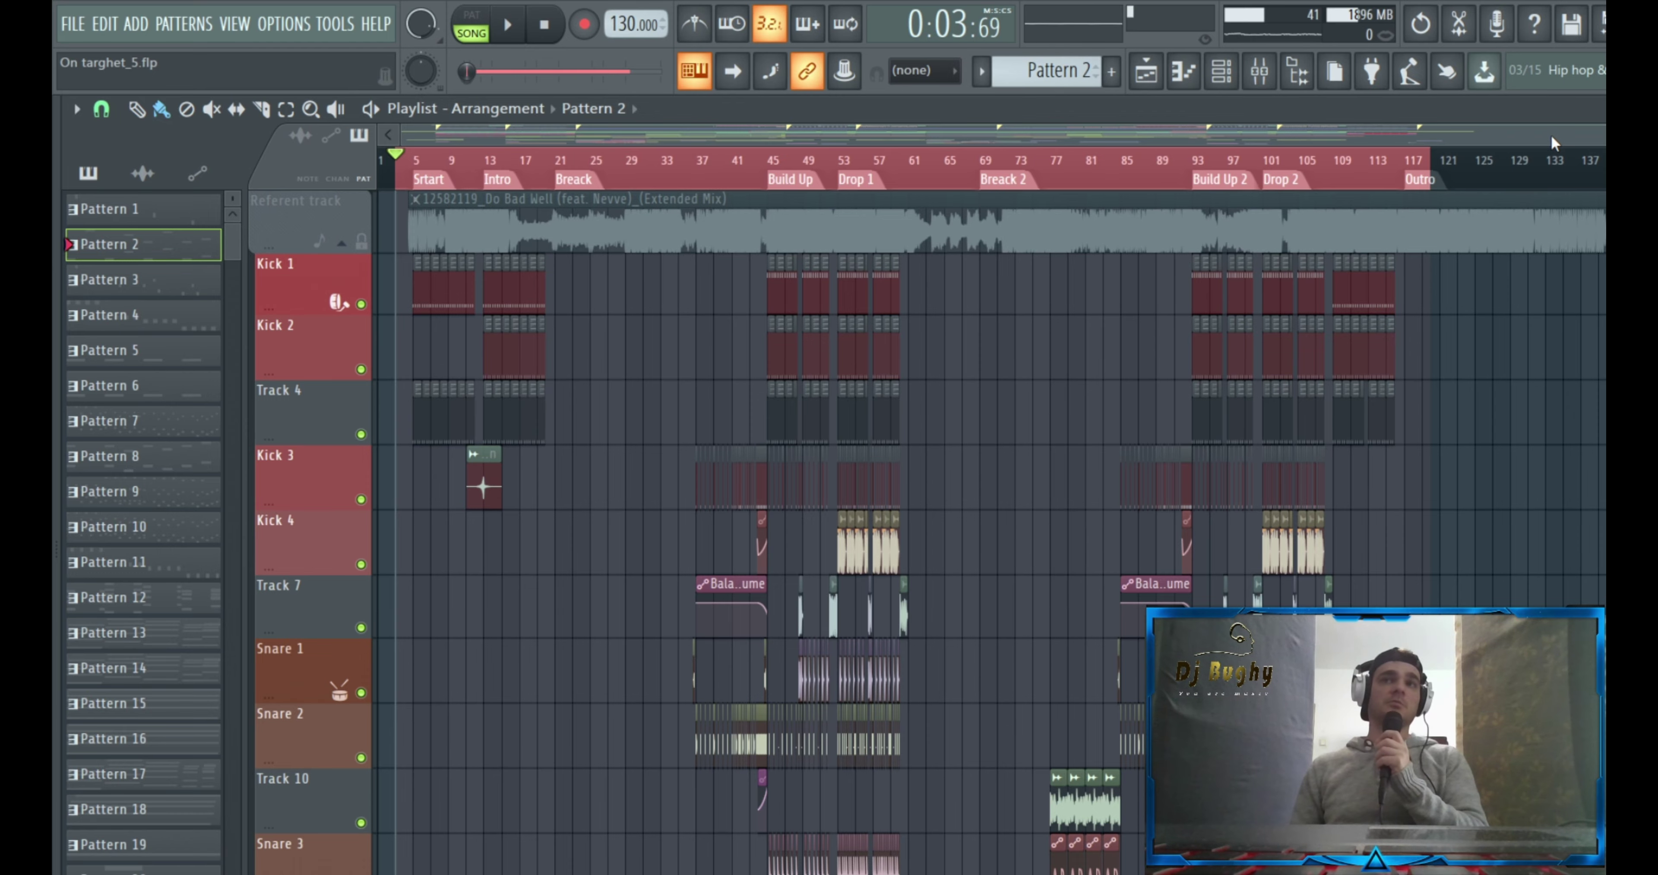
{"action": "mouse_move", "coordinate": [1657, 135]}
{"action": "left_mouse_down"}
{"action": "mouse_move", "coordinate": [1632, 135]}
{"action": "mouse_move", "coordinate": [1656, 135]}
{"action": "left_mouse_up"}
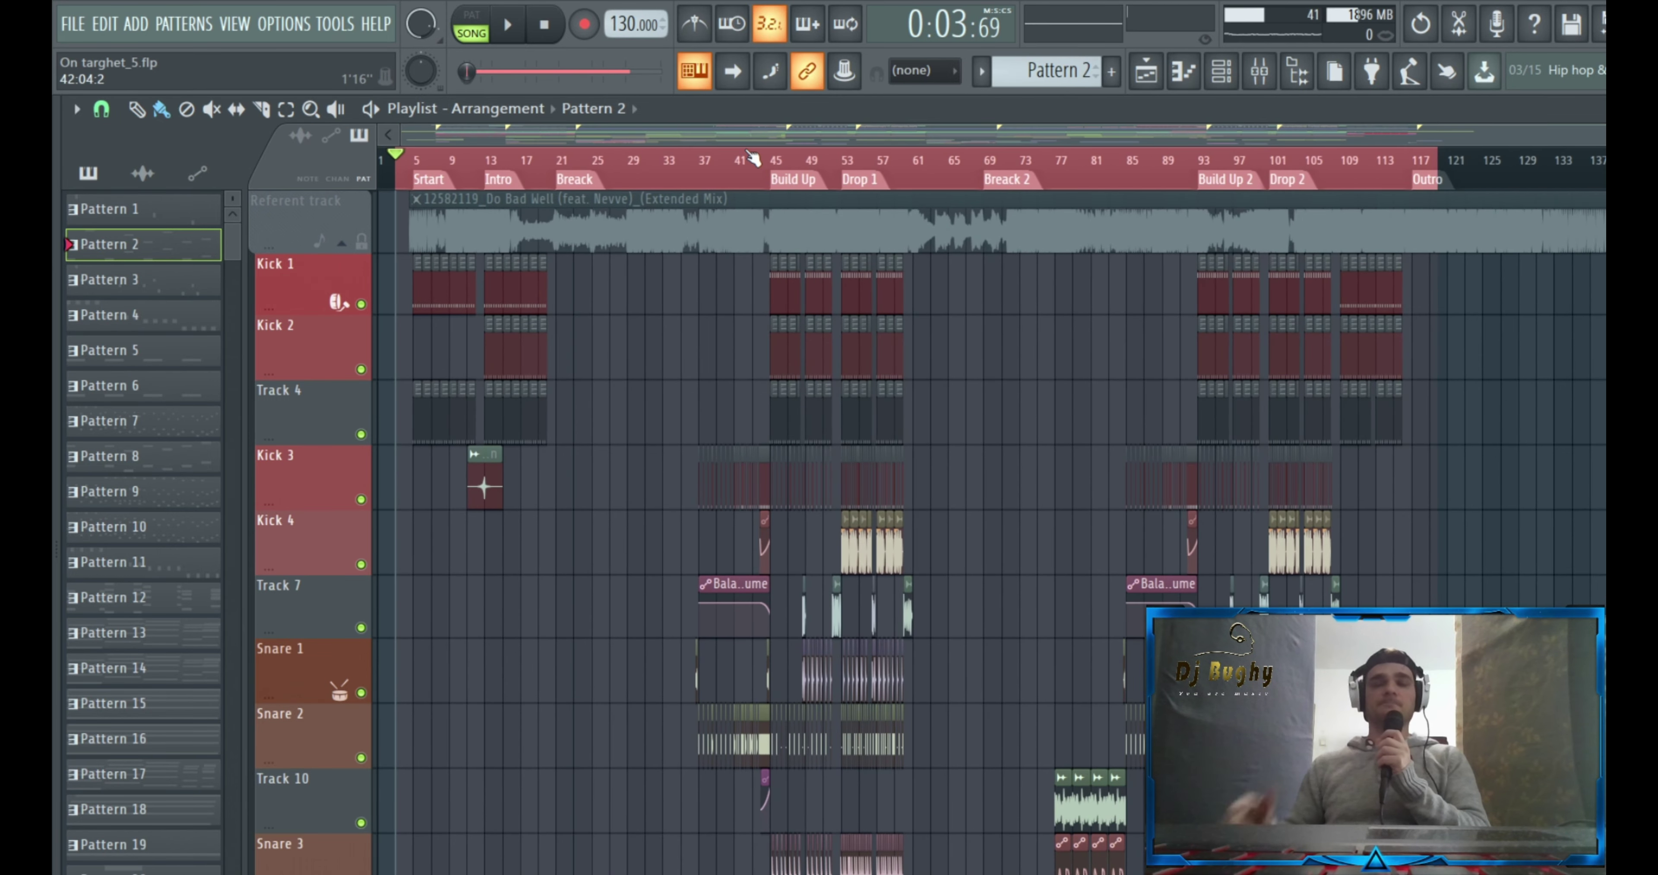